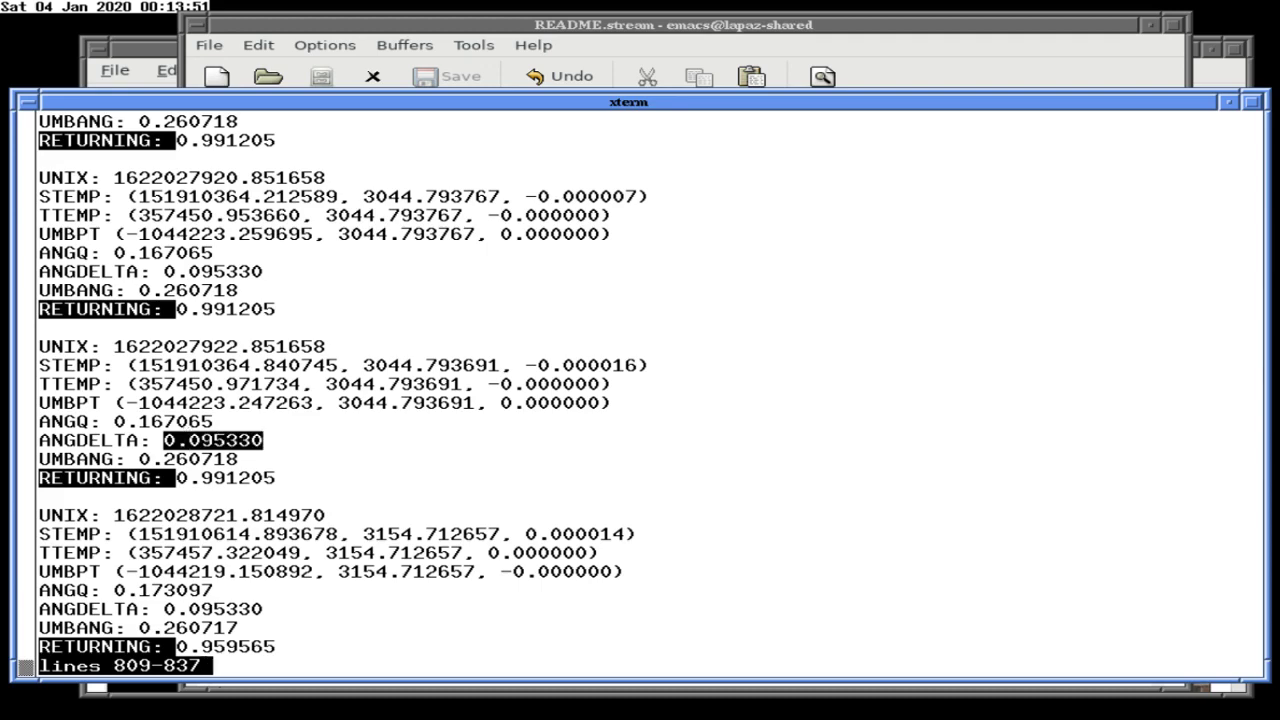
Finish and run the terminal calculation of 0.167065+0.095330 with calc.
{"action": "type", "text": "+"}
{"action": "type", "text": "0.095330"}
{"action": "key", "text": "Return"}
{"action": "key", "text": "alt+Tab"}
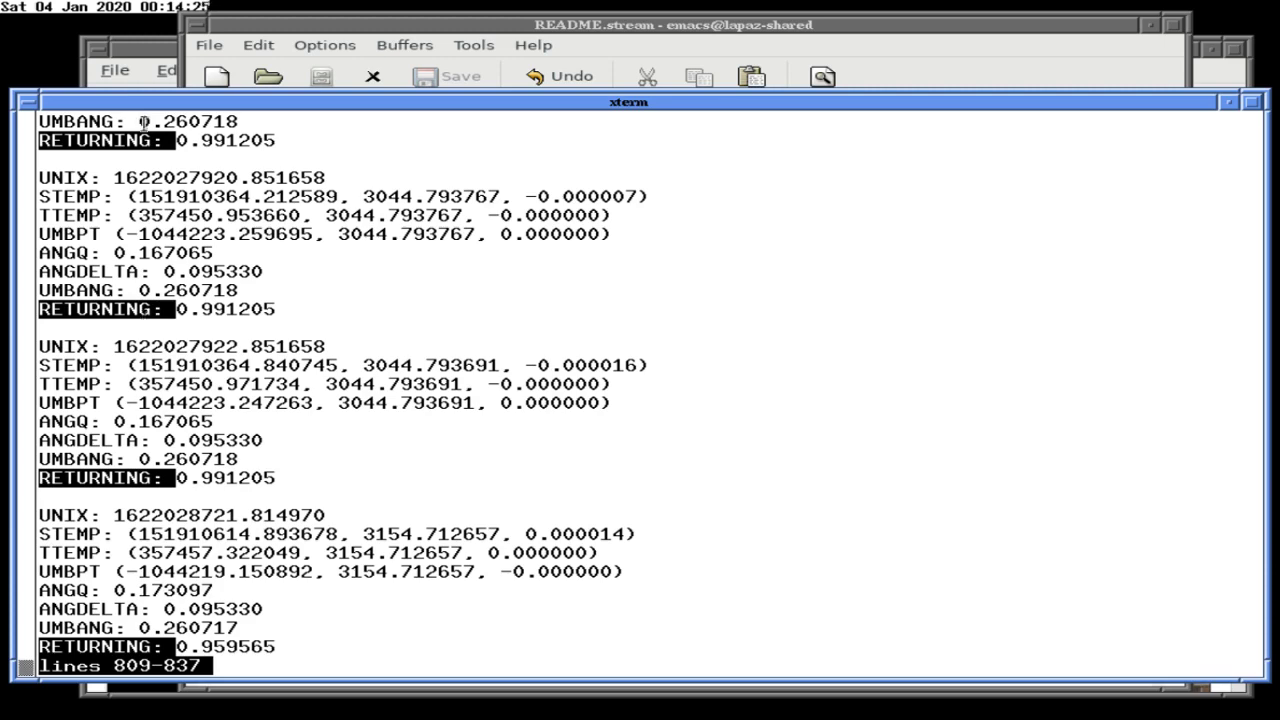
Quit the pager in the xterm and check for a running Stellarium process with pgrep stell.
{"action": "left_click", "coordinate": [130, 48]}
{"action": "left_click", "coordinate": [76, 226]}
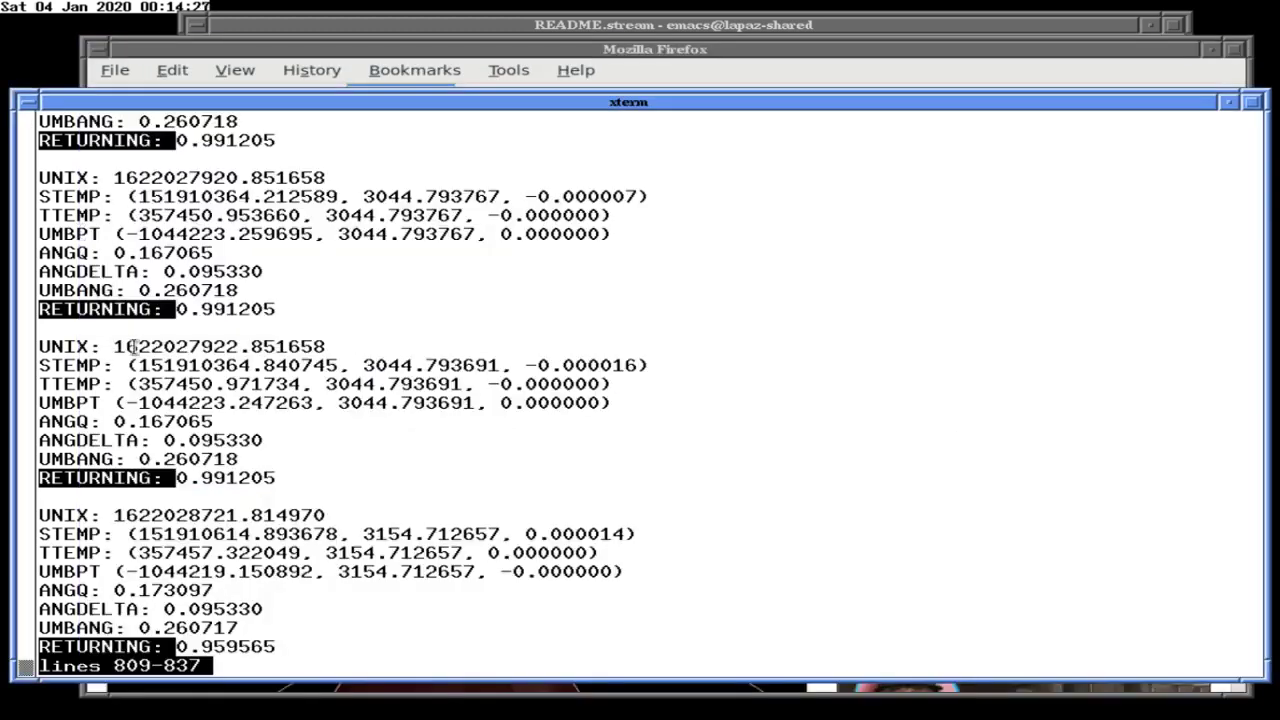
{"action": "key", "text": "q"}
{"action": "key", "text": "ctrl+d"}
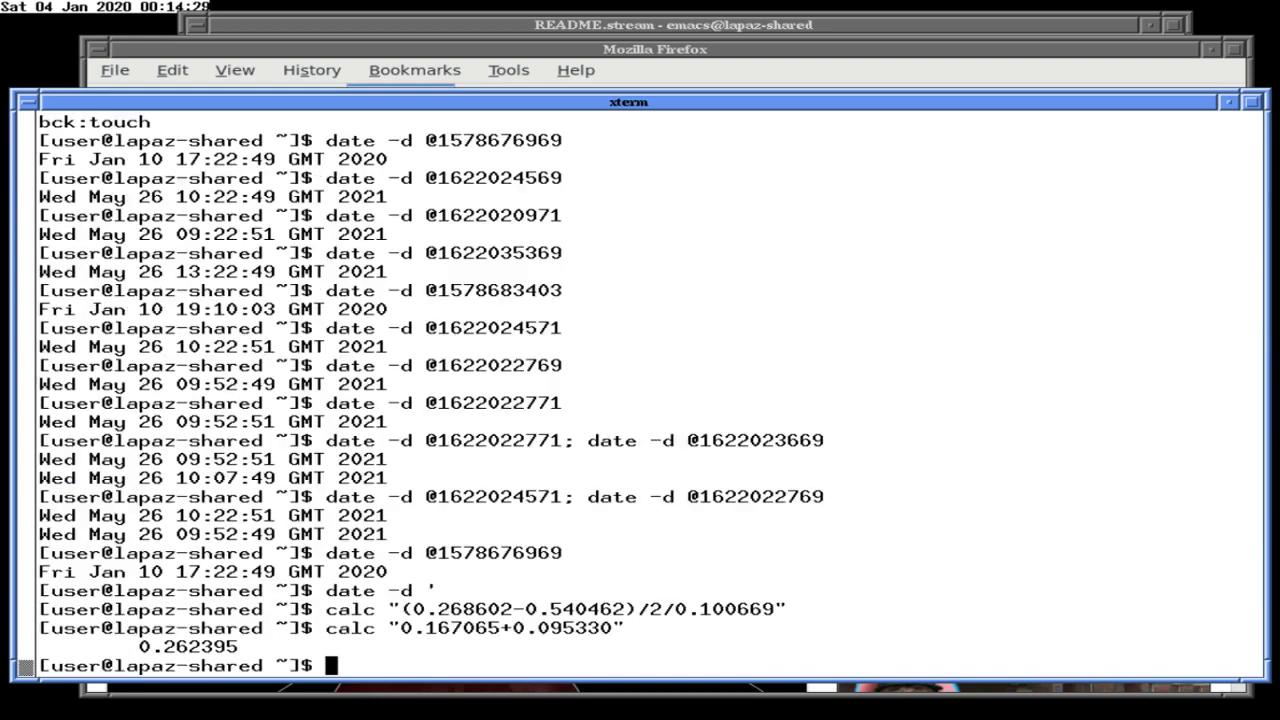
{"action": "type", "text": "stle"}
{"action": "key", "text": "BackSpace"}
{"action": "key", "text": "BackSpace"}
{"action": "key", "text": "BackSpace"}
{"action": "key", "text": "BackSpace"}
{"action": "type", "text": "pgrep stell"}
{"action": "key", "text": "Return"}
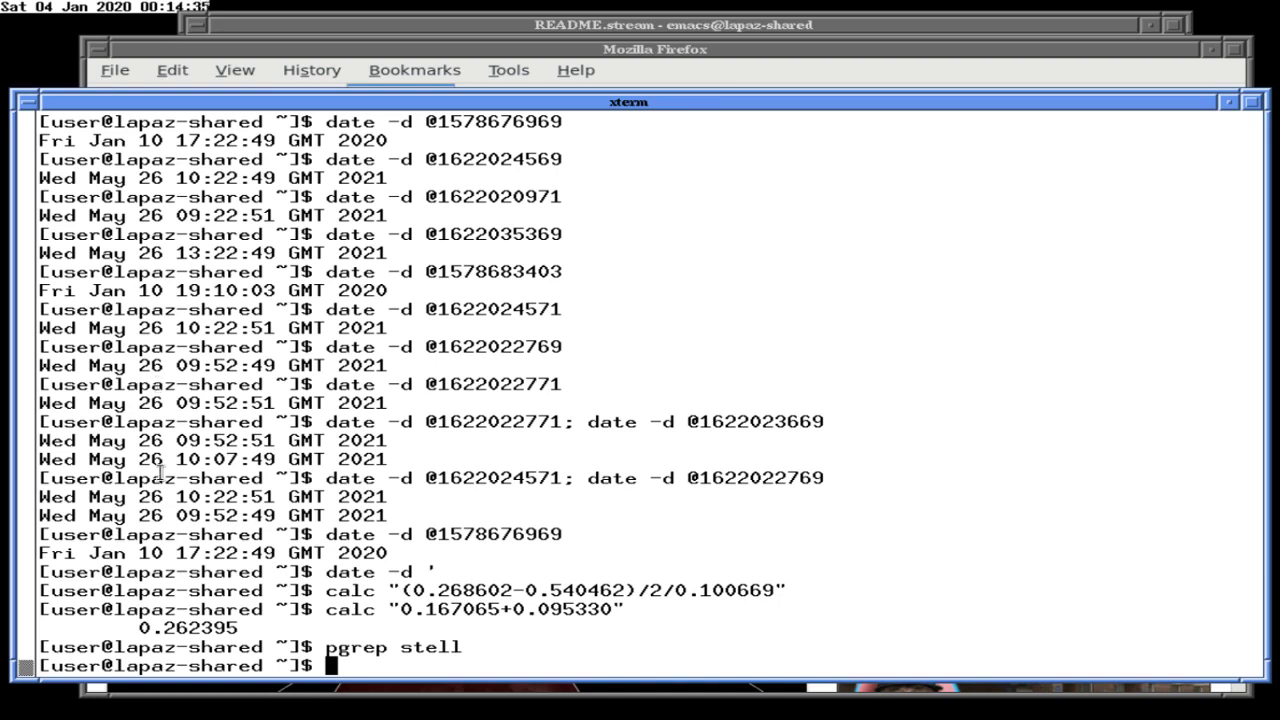
Launch Stellarium as a background job from the terminal.
{"action": "left_click", "coordinate": [205, 688]}
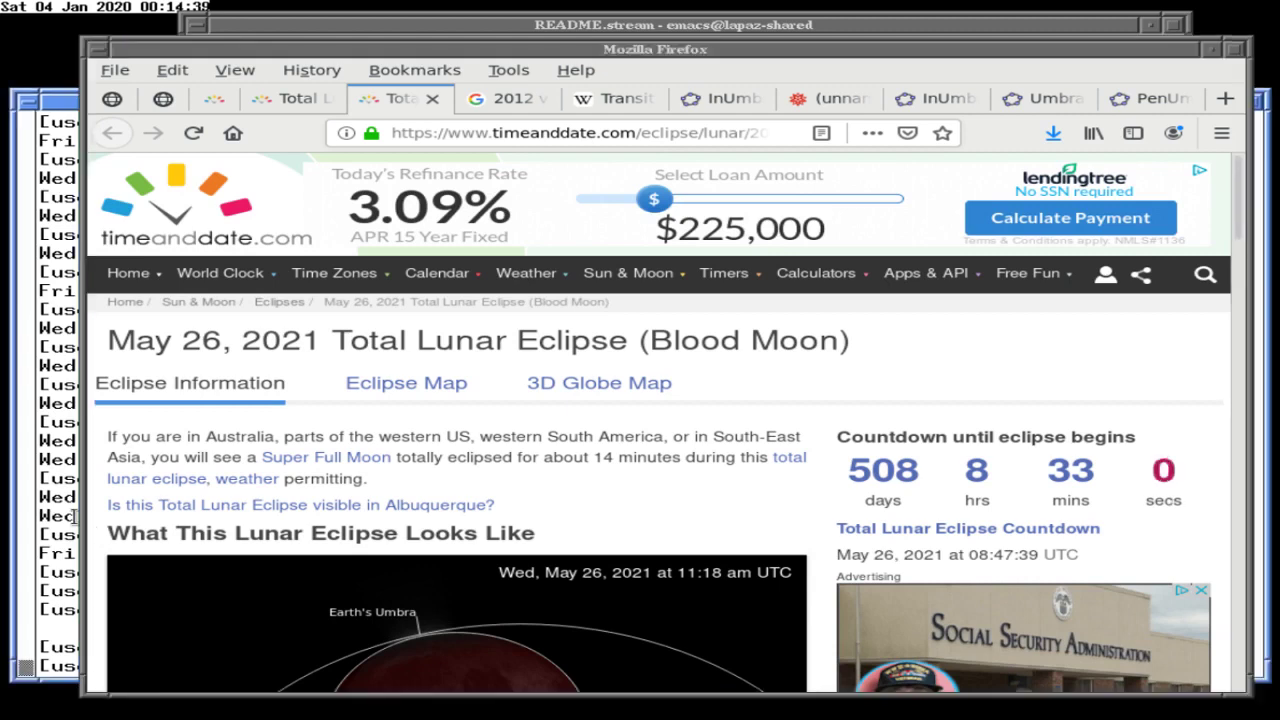
{"action": "left_click", "coordinate": [45, 400]}
{"action": "type", "text": "stell"}
{"action": "key", "text": "Tab"}
{"action": "key", "text": "Tab"}
{"action": "type", "text": "&"}
{"action": "key", "text": "Return"}
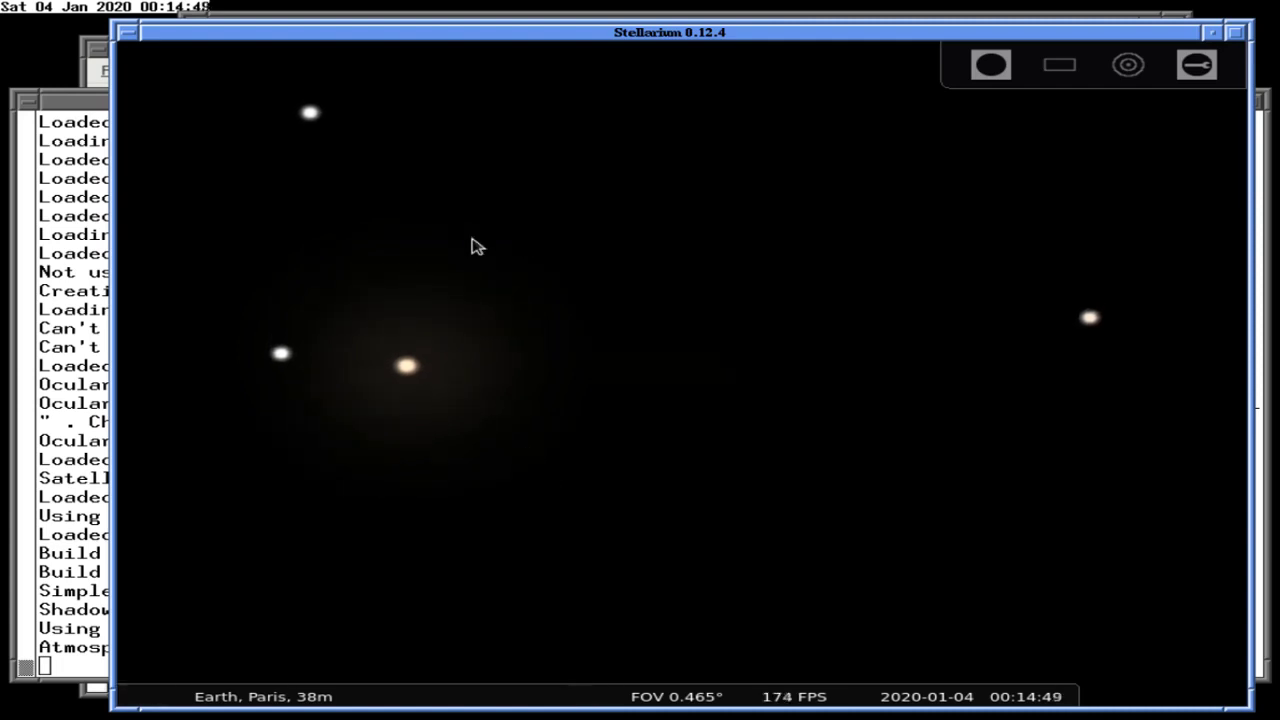
Check Stellarium's observing location and look up the eclipse date in the README.stream notes in Emacs.
{"action": "key", "text": "F6"}
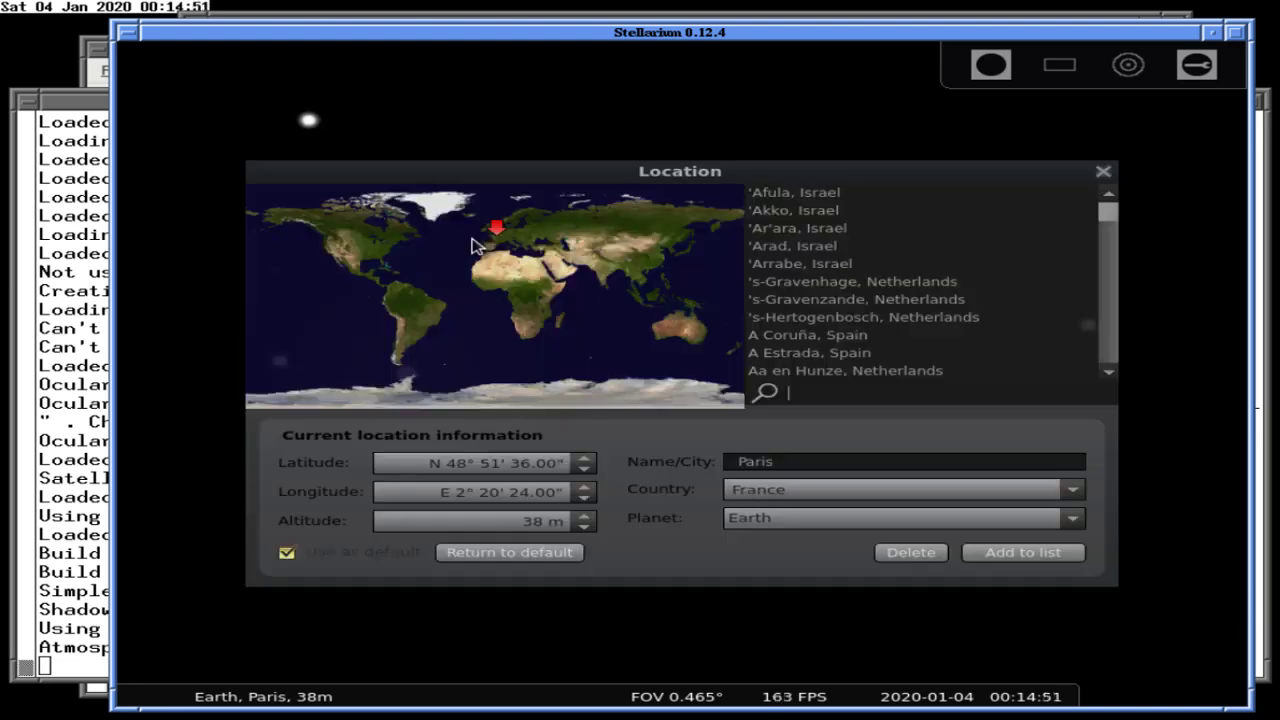
{"action": "key", "text": "F6"}
{"action": "key", "text": "F5"}
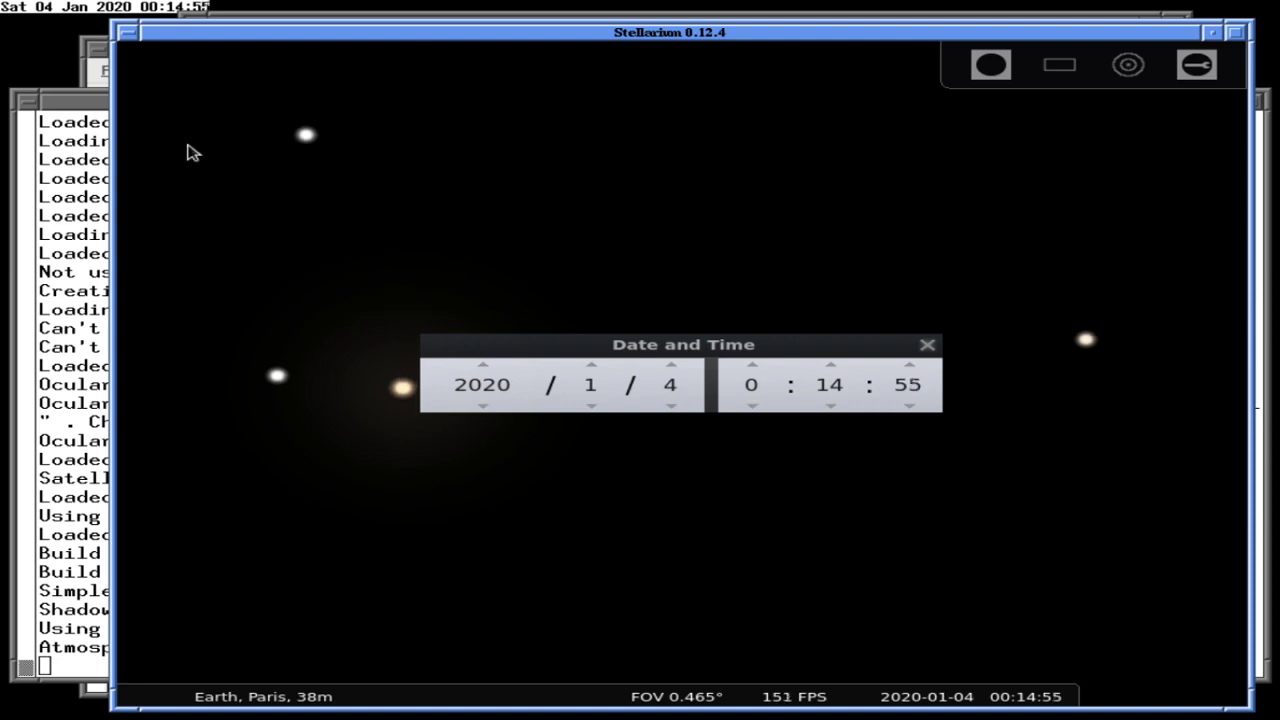
{"action": "key", "text": "alt+Tab"}
{"action": "left_click", "coordinate": [251, 32]}
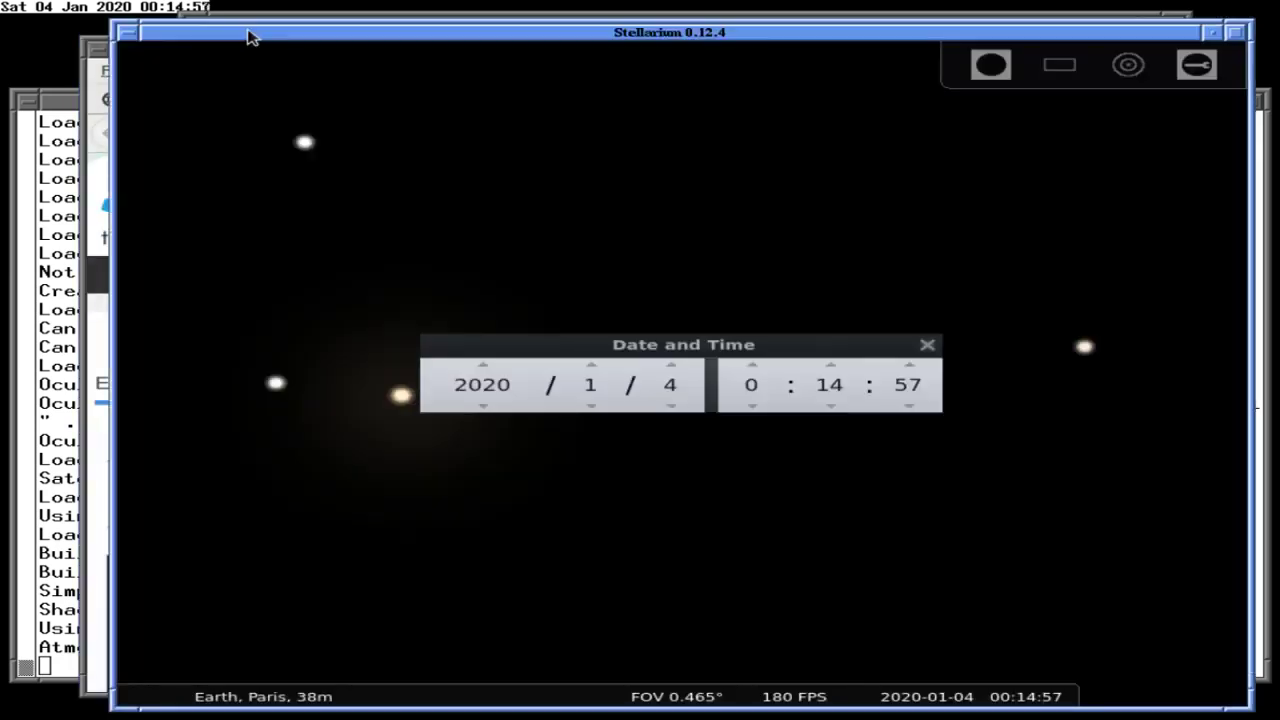
{"action": "left_click", "coordinate": [262, 20]}
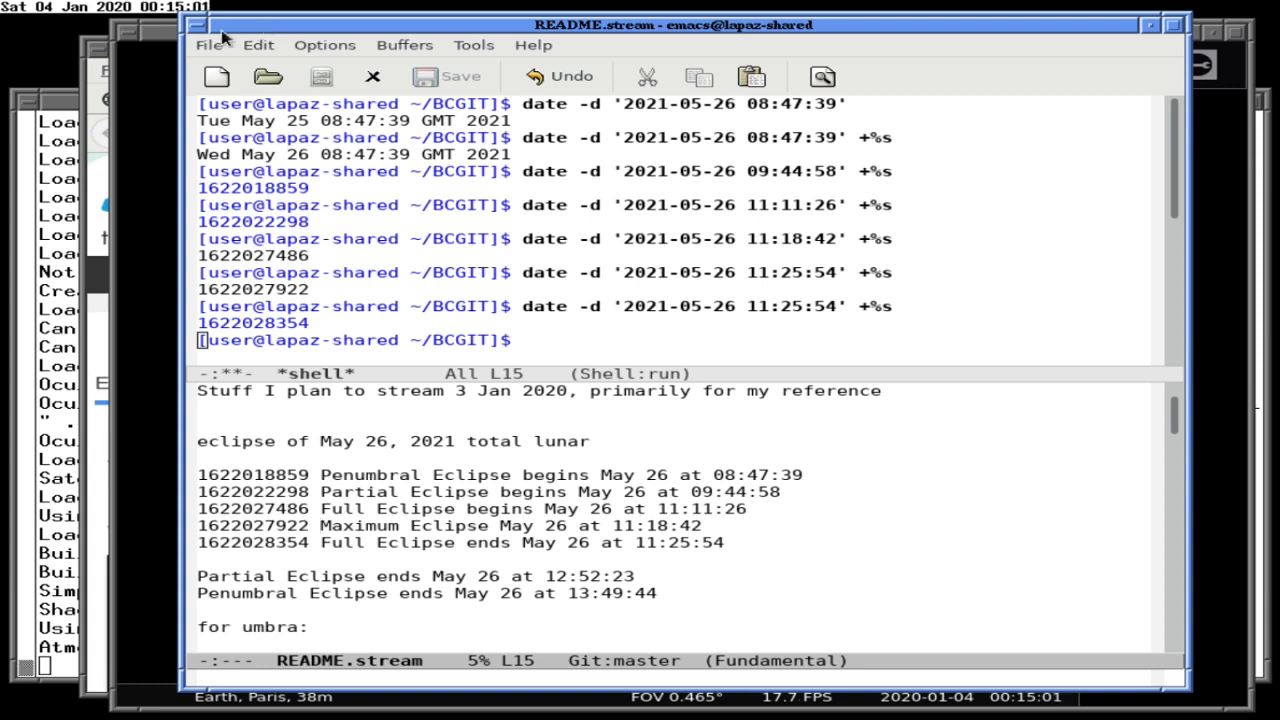
{"action": "key", "text": "alt+Tab"}
Set Stellarium's simulated date to 2021/5/26 and close the date and time dialog.
{"action": "left_click", "coordinate": [512, 384]}
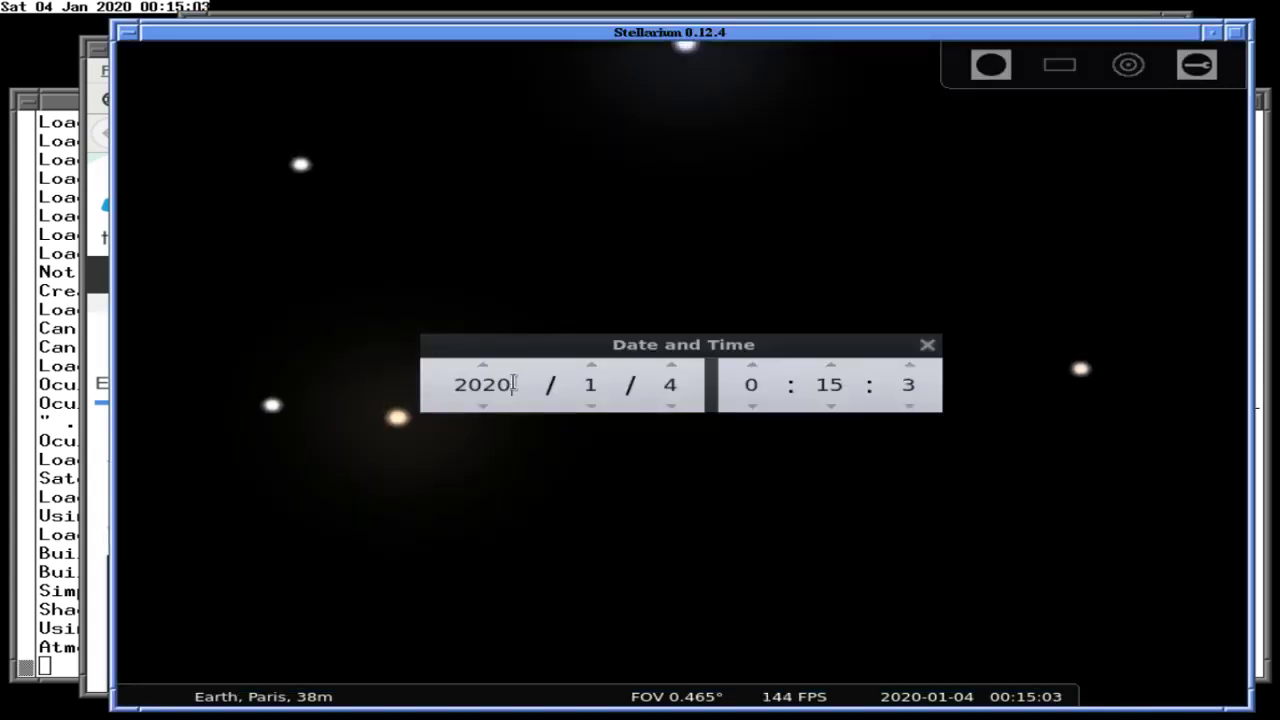
{"action": "key", "text": "BackSpace"}
{"action": "type", "text": "1"}
{"action": "key", "text": "Tab"}
{"action": "type", "text": "5"}
{"action": "key", "text": "Tab"}
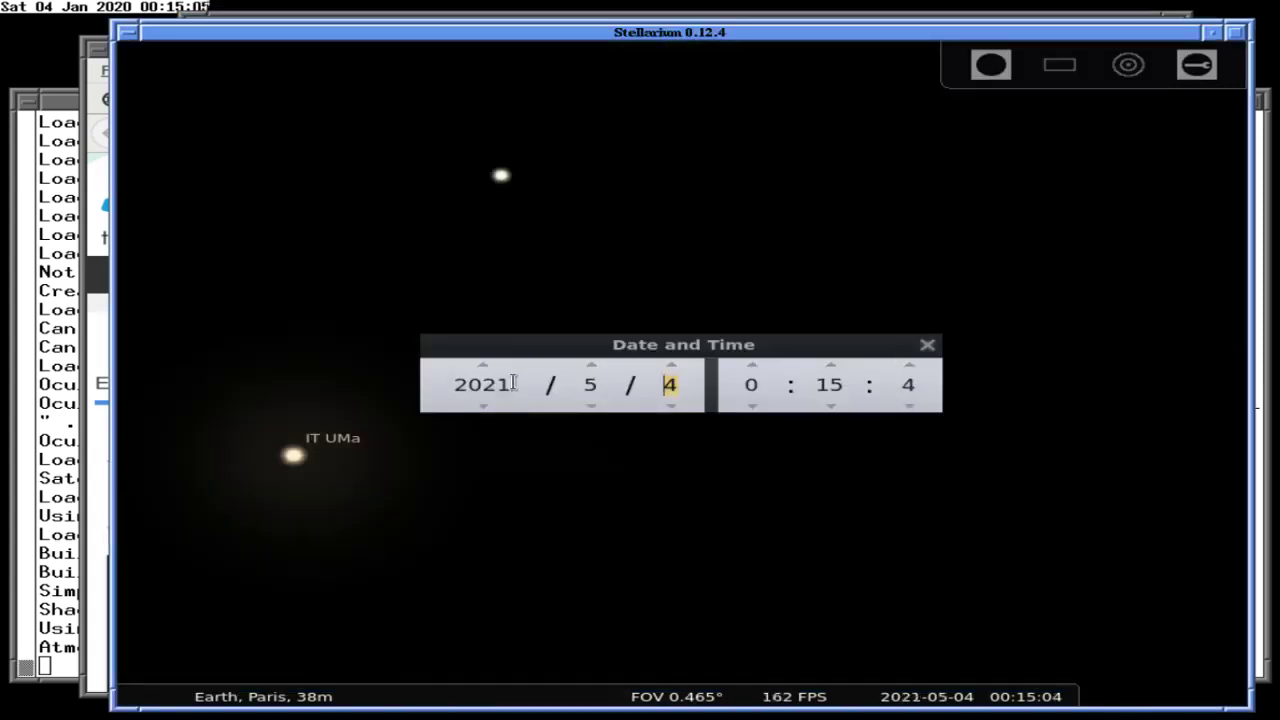
{"action": "type", "text": "26"}
{"action": "key", "text": "Tab"}
{"action": "left_click", "coordinate": [928, 345]}
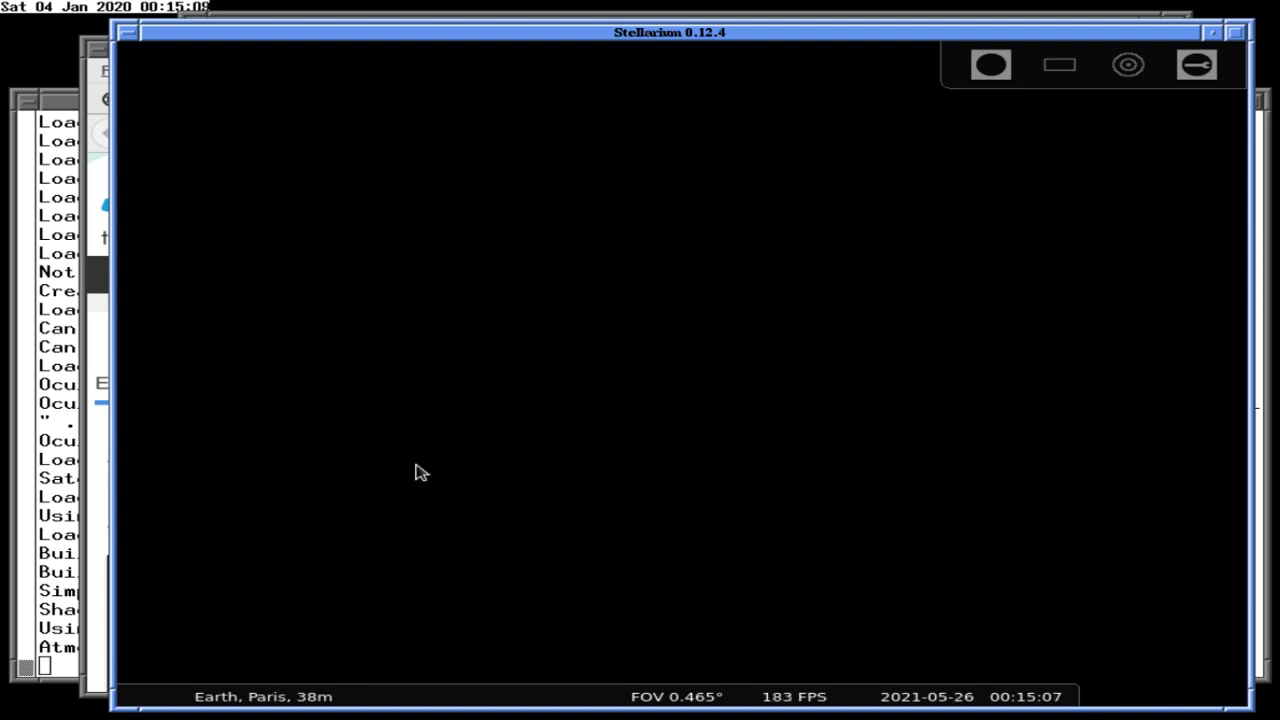
Try to locate the Moon by searching for "moon" and accepting the first match.
{"action": "key", "text": "F3"}
{"action": "type", "text": "moon"}
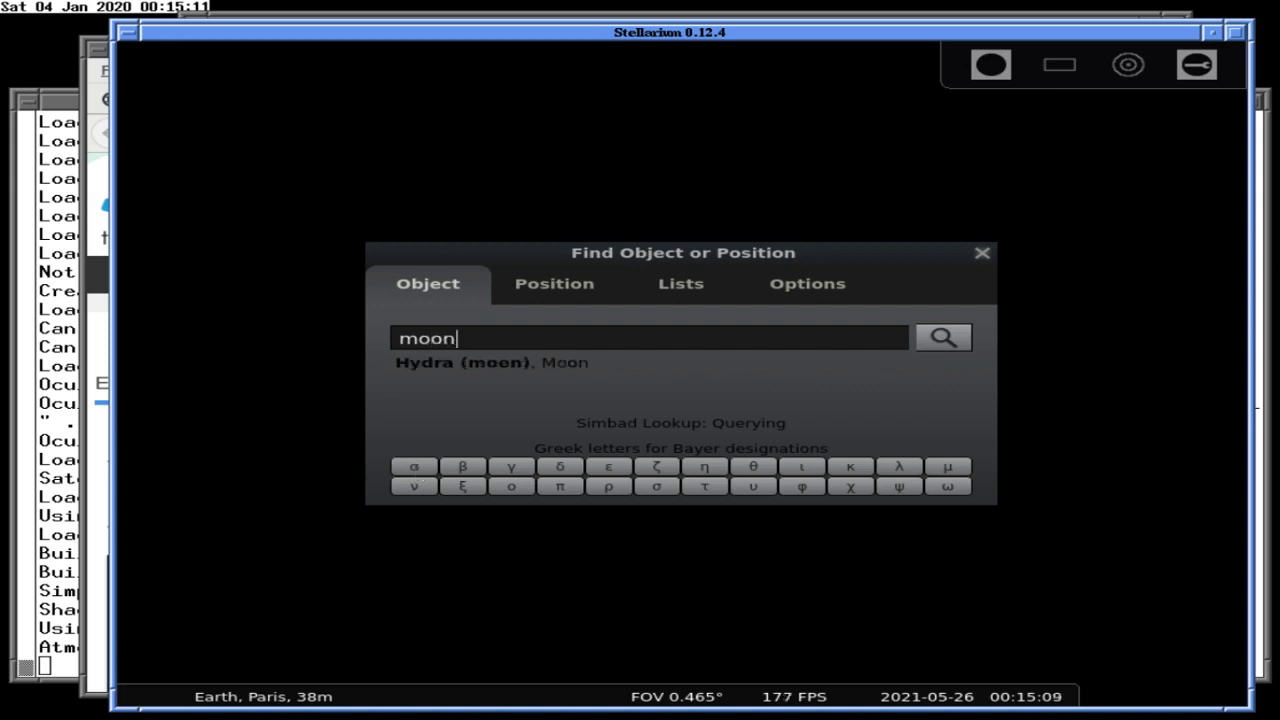
{"action": "key", "text": "Return"}
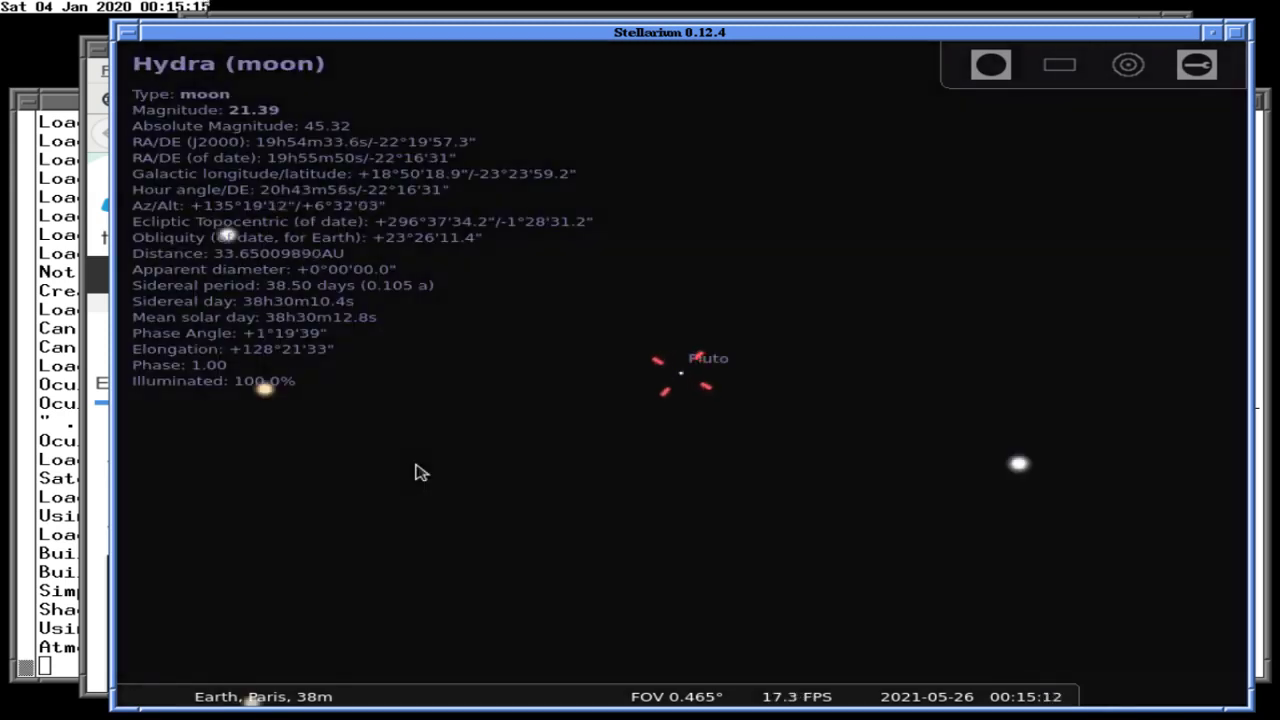
Search for "moon" and choose the Moon match instead of Hydra, showing its entire disc.
{"action": "key", "text": "F3"}
{"action": "type", "text": "moon"}
{"action": "key", "text": "Tab"}
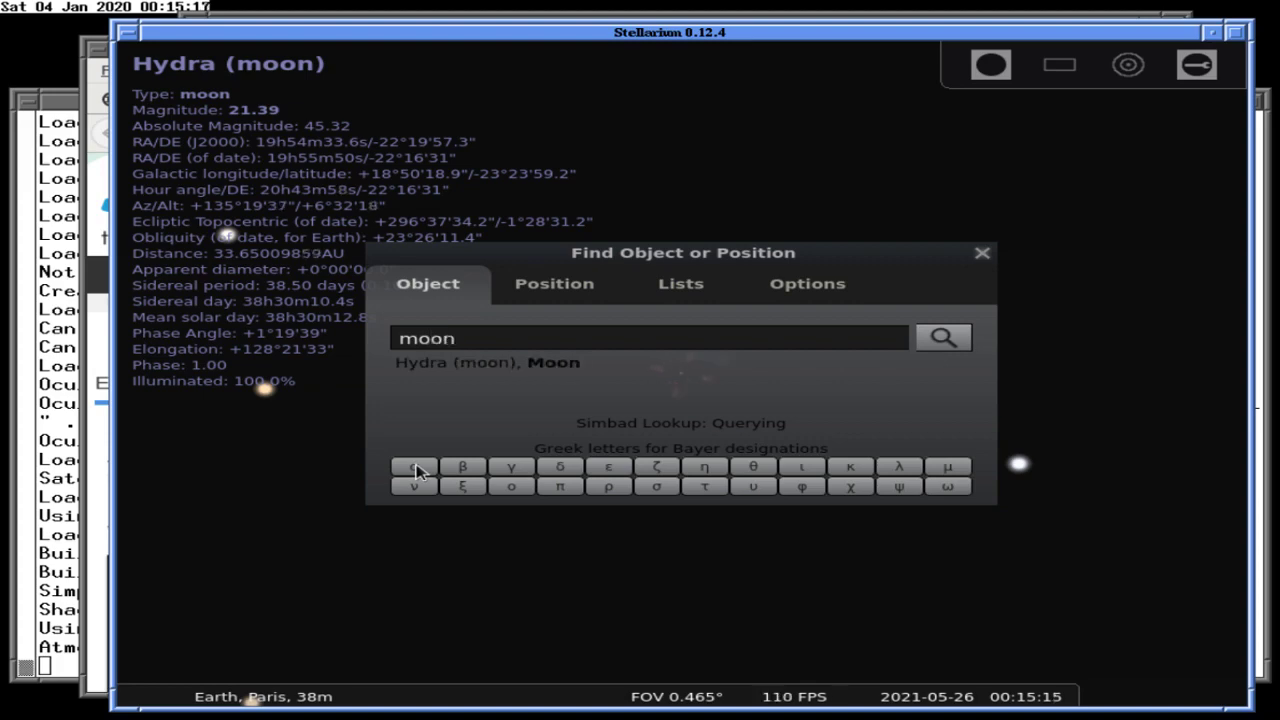
{"action": "key", "text": "Return"}
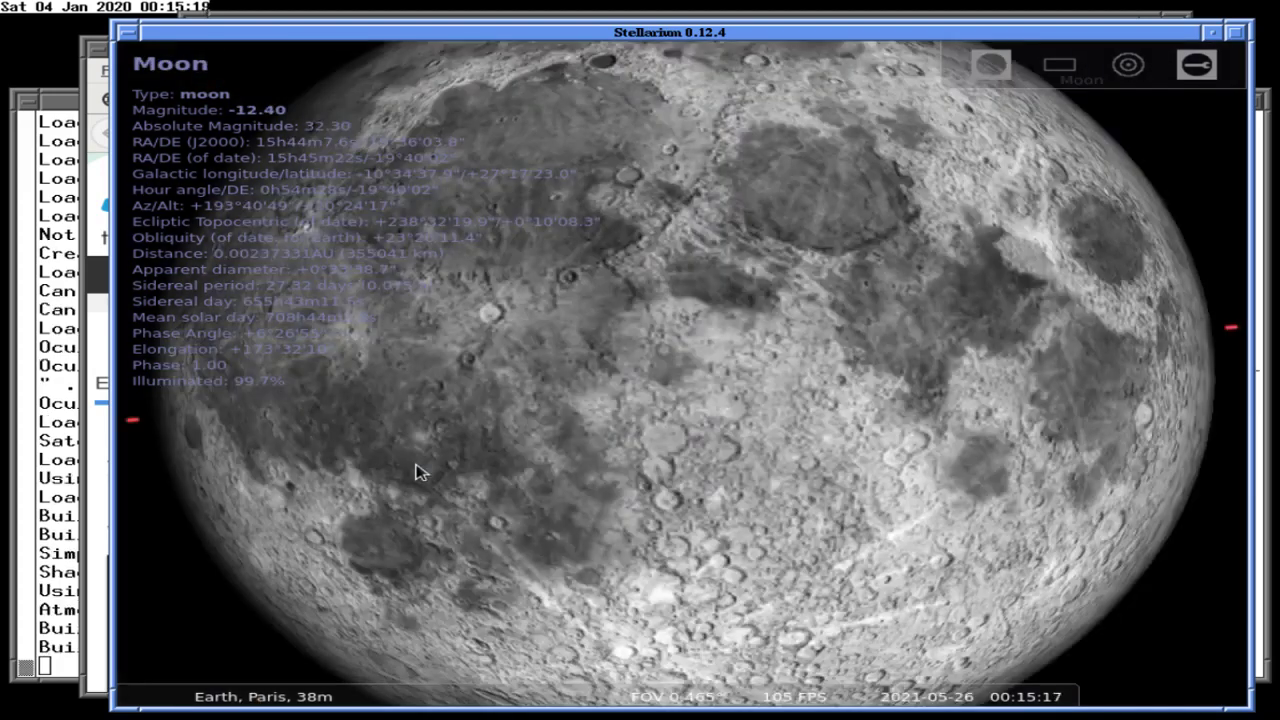
{"action": "scroll", "coordinate": [420, 473], "scroll_direction": "down", "scroll_amount": 2}
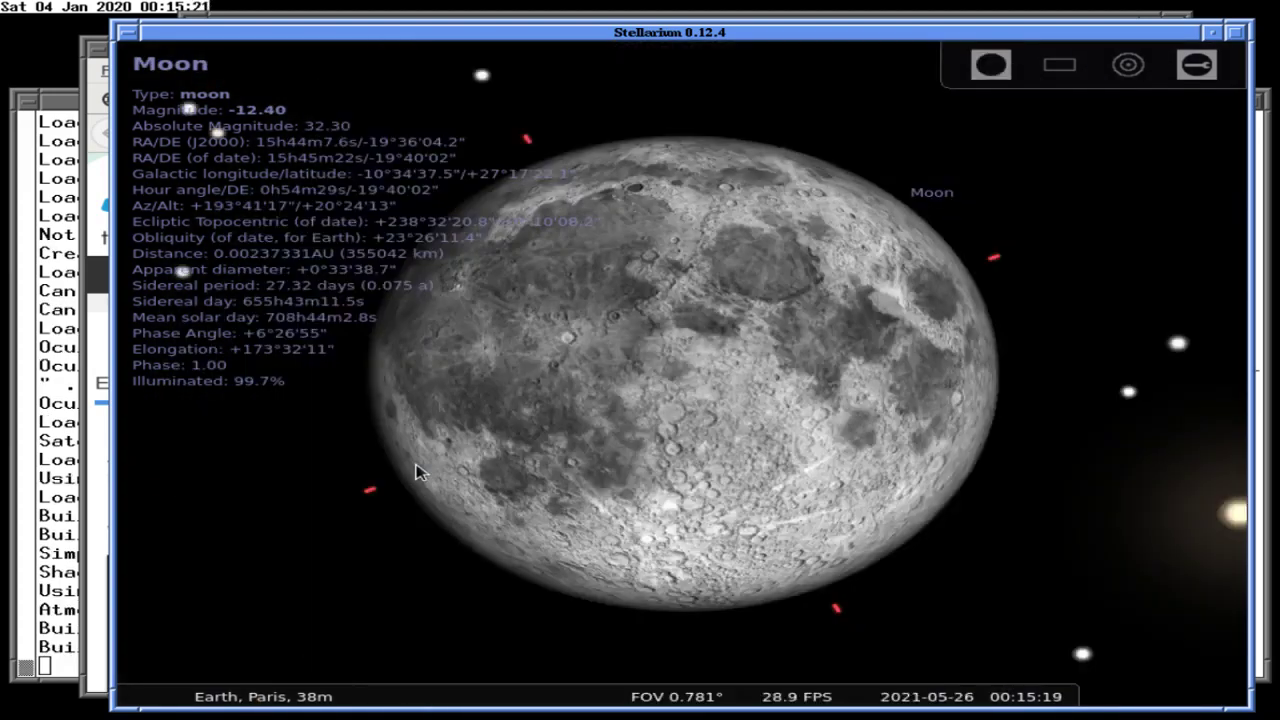
{"action": "scroll", "coordinate": [420, 473], "scroll_direction": "down", "scroll_amount": 1}
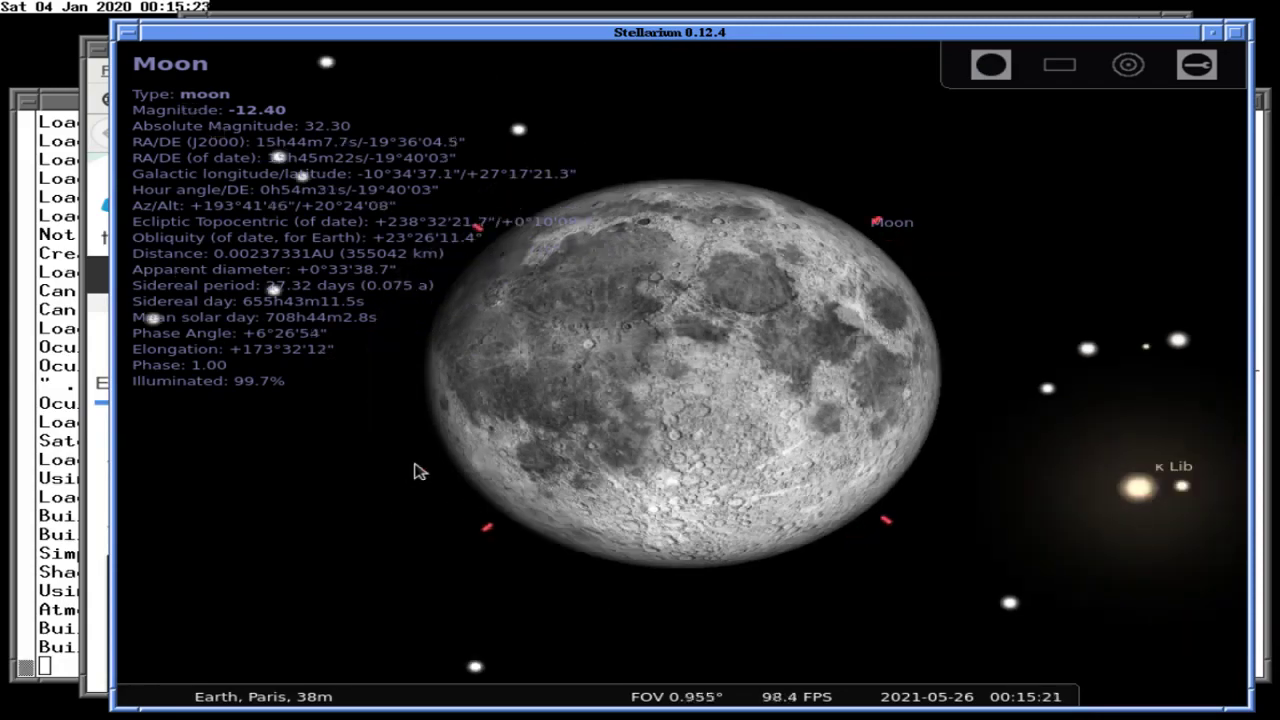
Look up the maximum eclipse time in the README.stream notes in Emacs and return to Stellarium.
{"action": "mouse_move", "coordinate": [130, 510]}
{"action": "key", "text": "alt+Tab"}
{"action": "key", "text": "alt+Tab"}
{"action": "key", "text": "alt+Tab"}
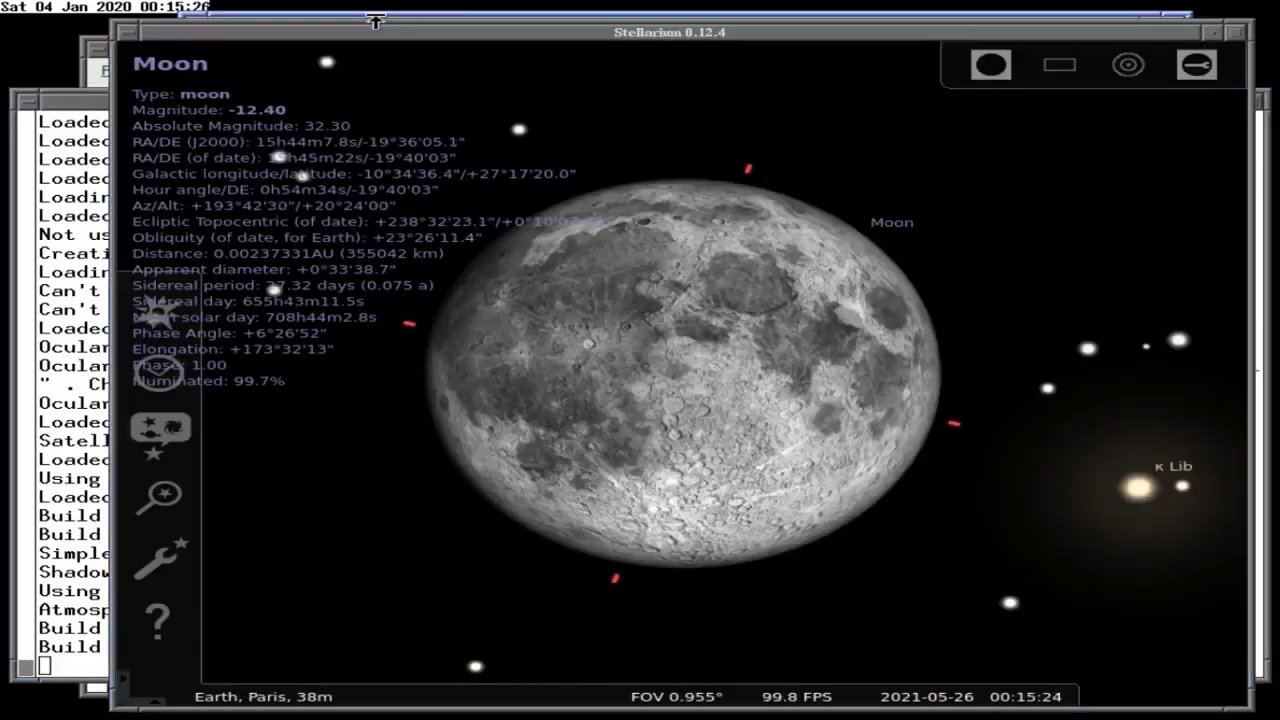
{"action": "left_click", "coordinate": [375, 20]}
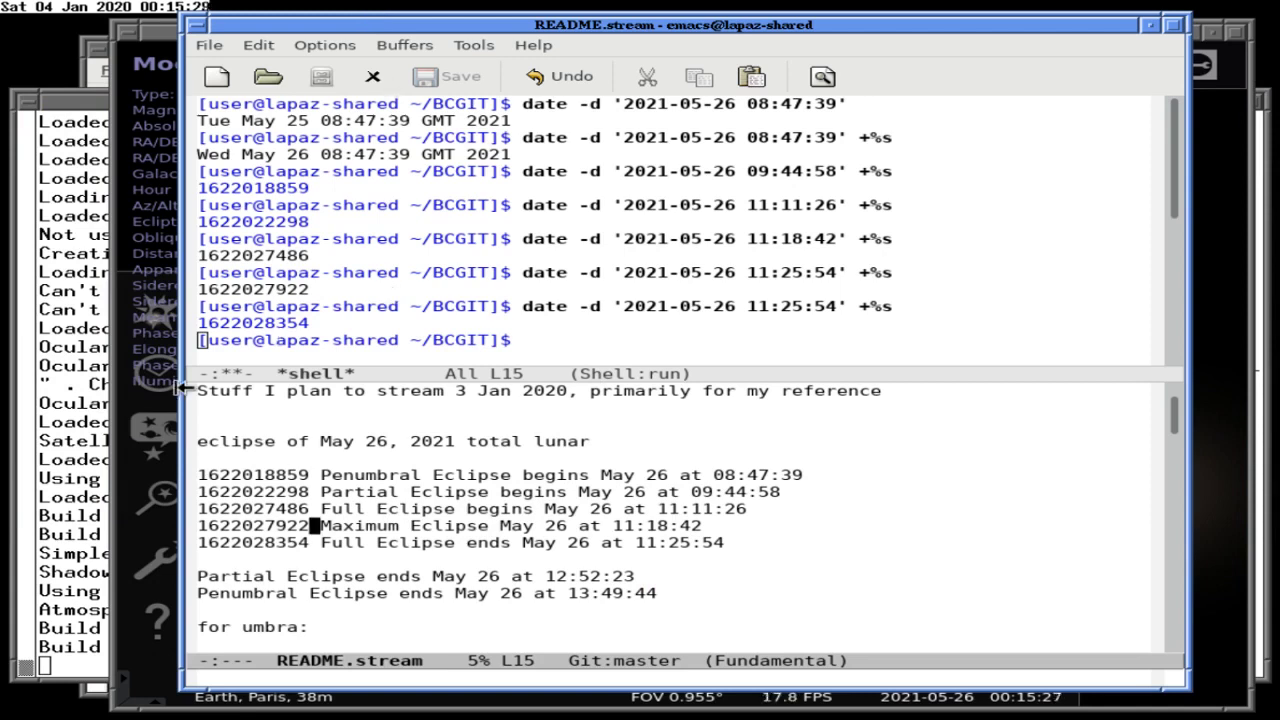
{"action": "left_click", "coordinate": [178, 527]}
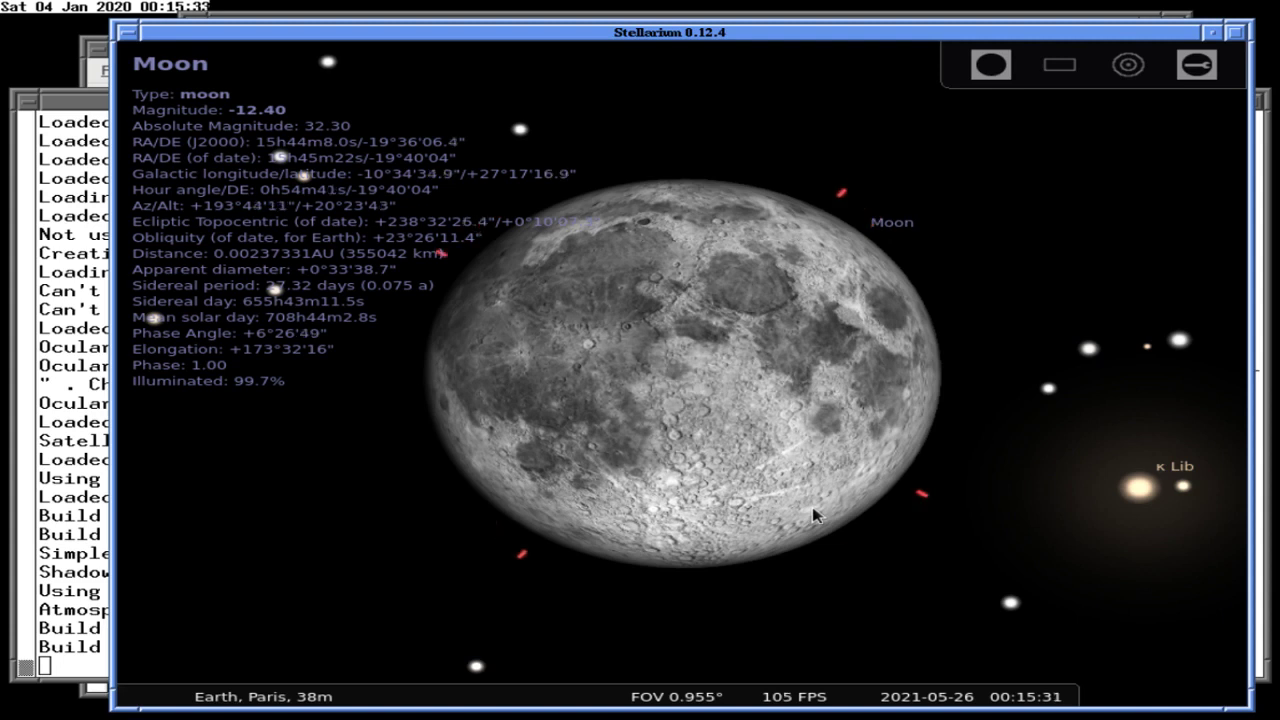
Fast-forward the simulation to about 07:42 on 2021-05-26 and restore the normal time rate.
{"action": "mouse_move", "coordinate": [925, 680]}
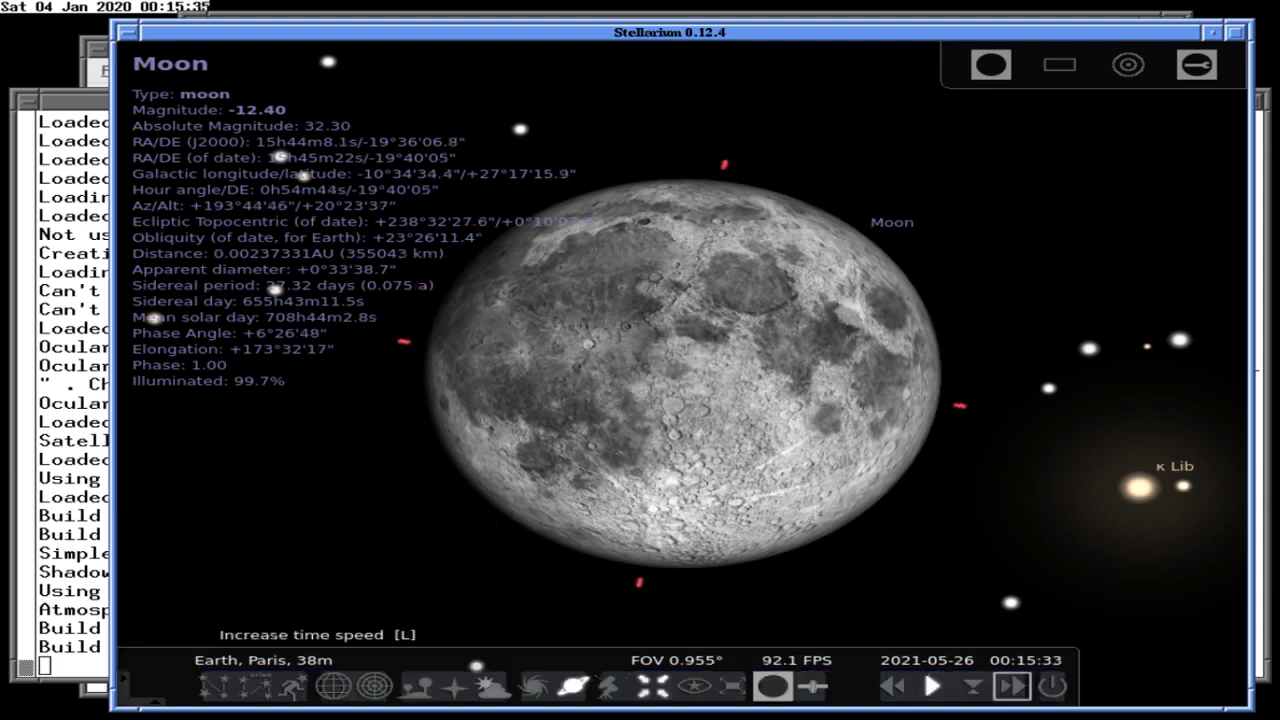
{"action": "left_click", "coordinate": [1012, 686]}
{"action": "left_click", "coordinate": [1012, 686]}
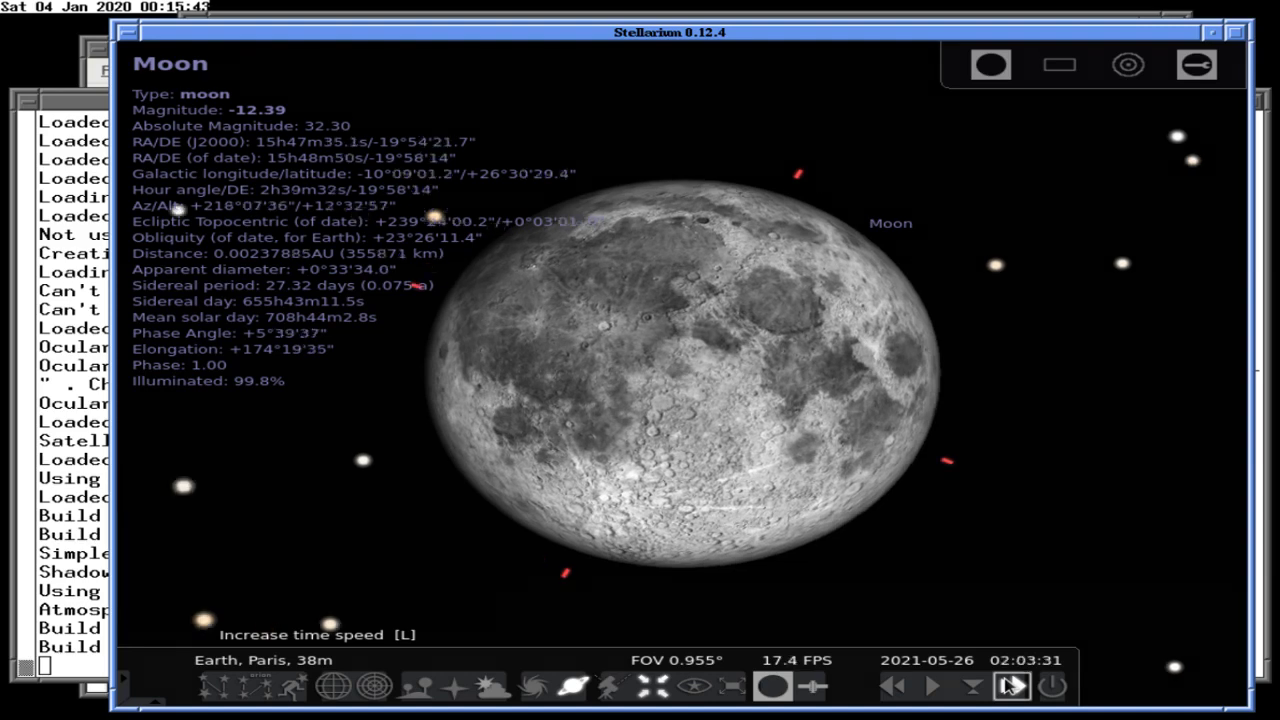
{"action": "left_click", "coordinate": [1012, 685]}
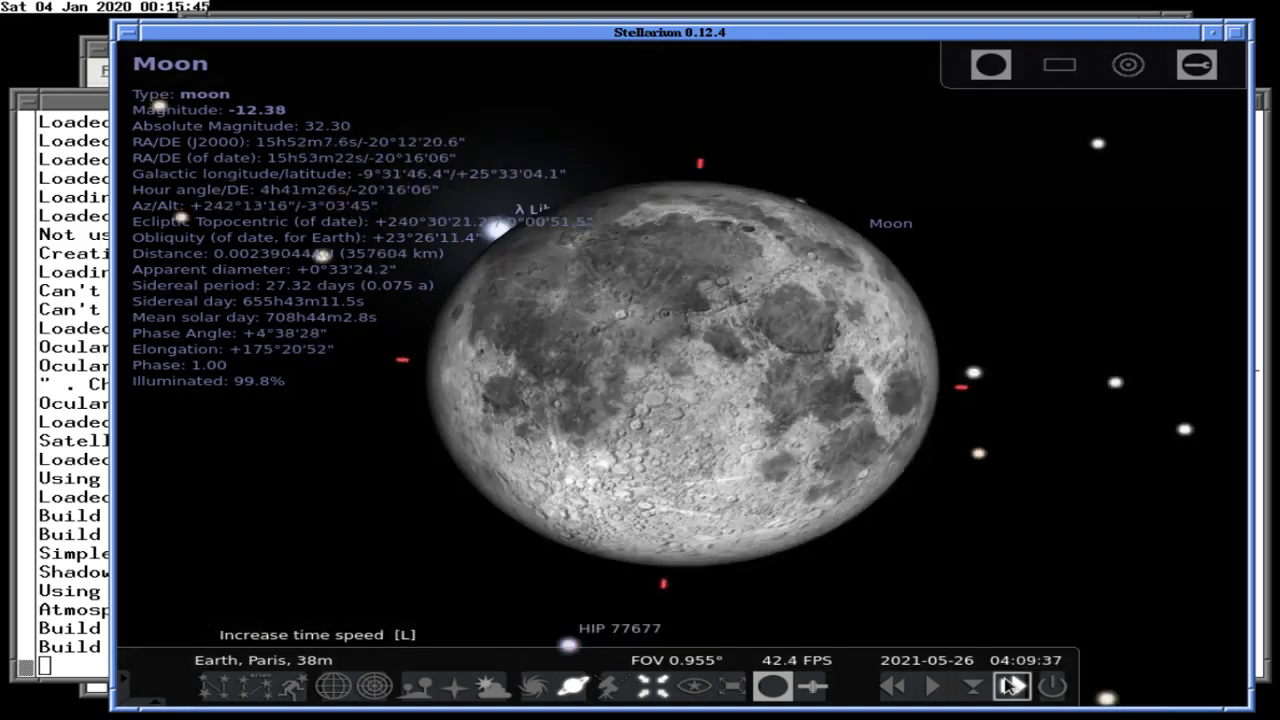
{"action": "left_click", "coordinate": [932, 685]}
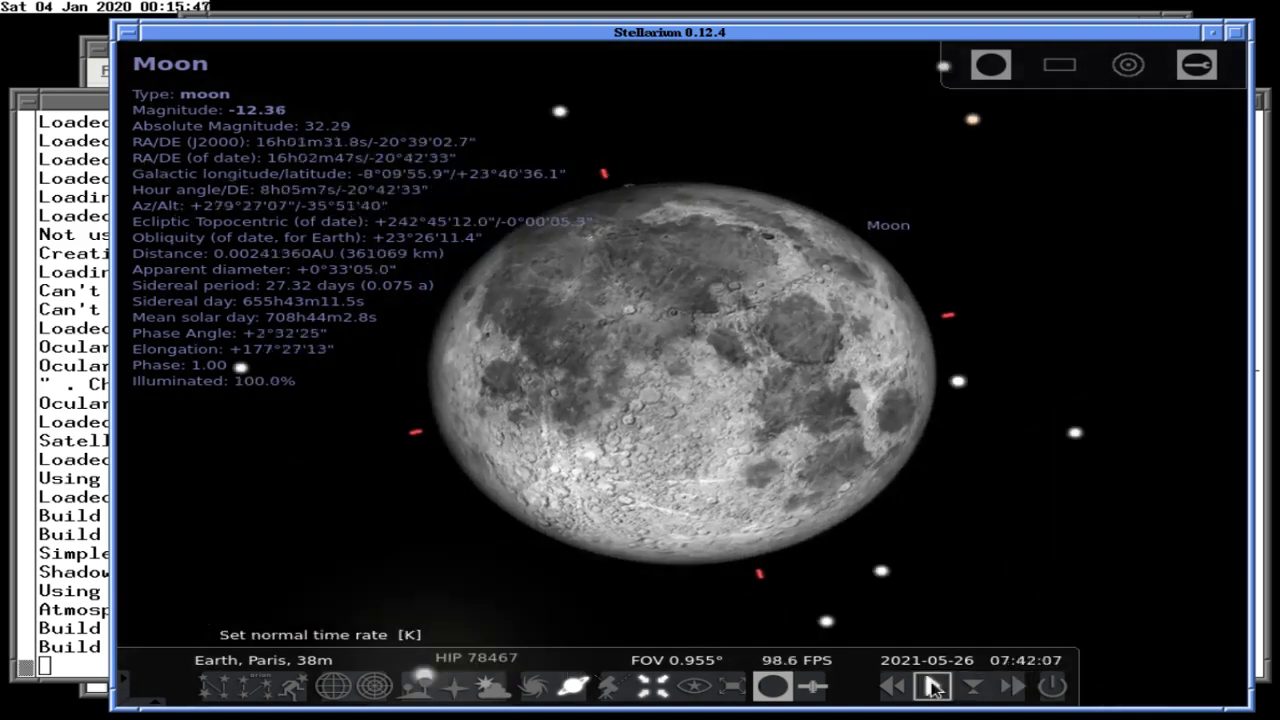
Speed up simulated time again to run through the eclipse to about 11:45.
{"action": "left_click", "coordinate": [1020, 686]}
{"action": "left_click", "coordinate": [1020, 686]}
{"action": "left_click", "coordinate": [1020, 686]}
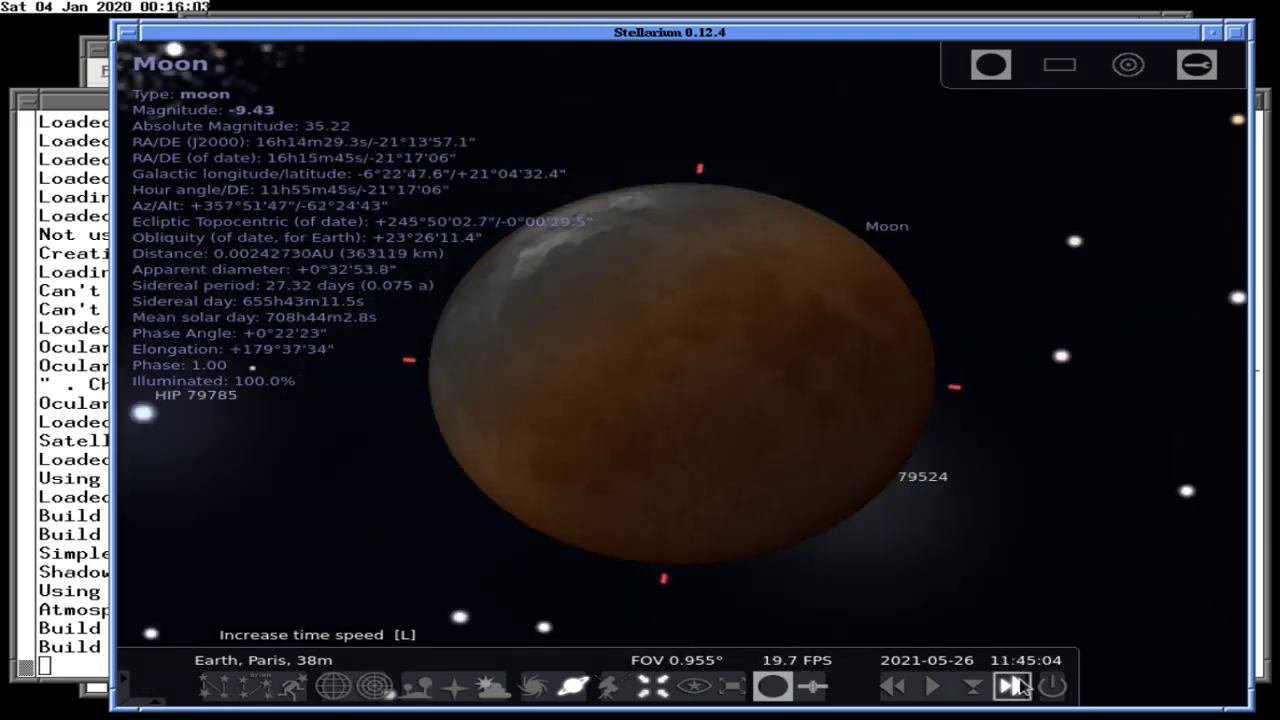
Run simulated time backwards to about 11:00 and restore the normal time rate.
{"action": "left_click", "coordinate": [897, 686]}
{"action": "left_click", "coordinate": [897, 686]}
{"action": "left_click", "coordinate": [897, 686]}
{"action": "left_click", "coordinate": [897, 686]}
{"action": "left_click", "coordinate": [897, 686]}
{"action": "left_click", "coordinate": [897, 686]}
{"action": "left_click", "coordinate": [897, 686]}
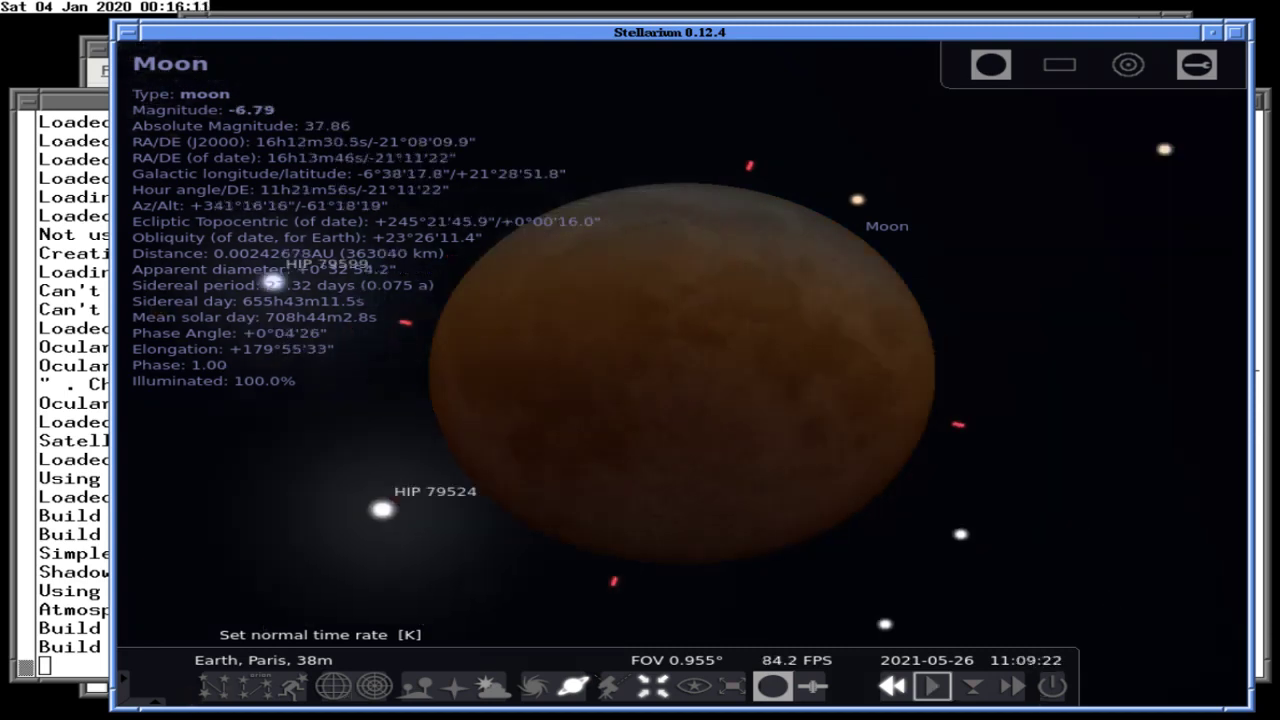
{"action": "left_click", "coordinate": [935, 686]}
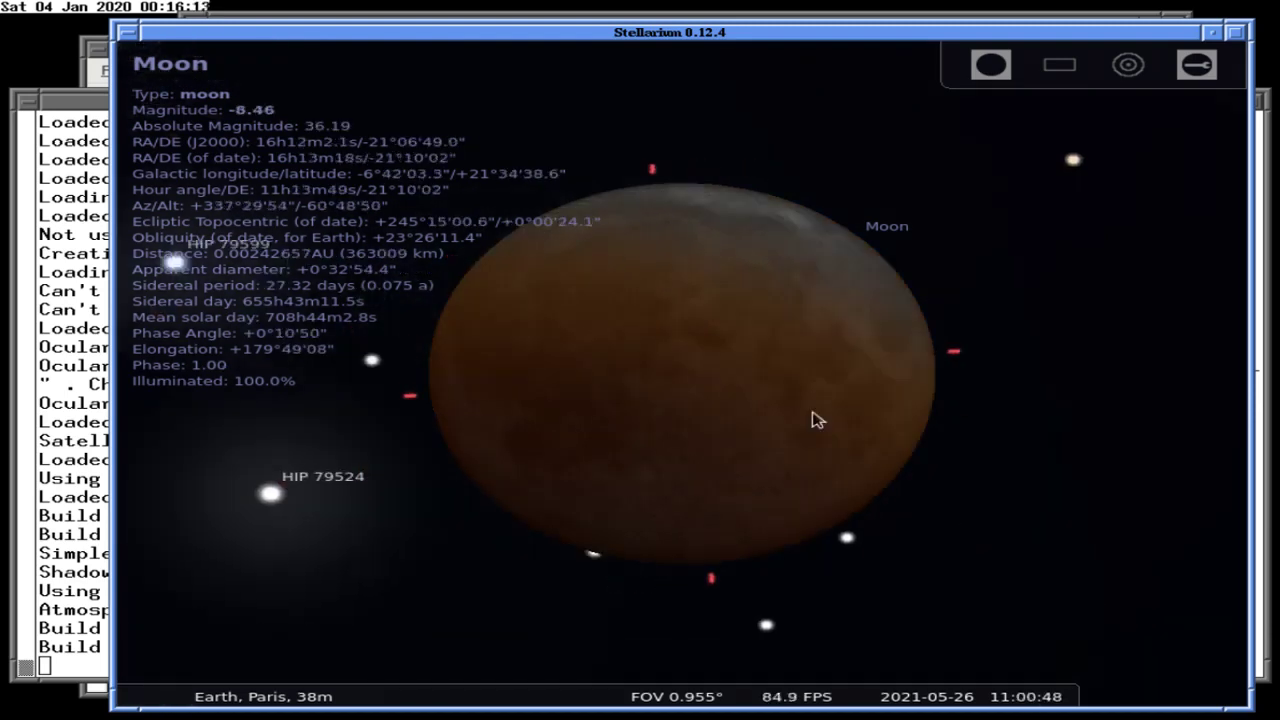
Recheck the eclipse phase times in the README.stream notes in Emacs and return to Stellarium.
{"action": "left_click", "coordinate": [98, 78]}
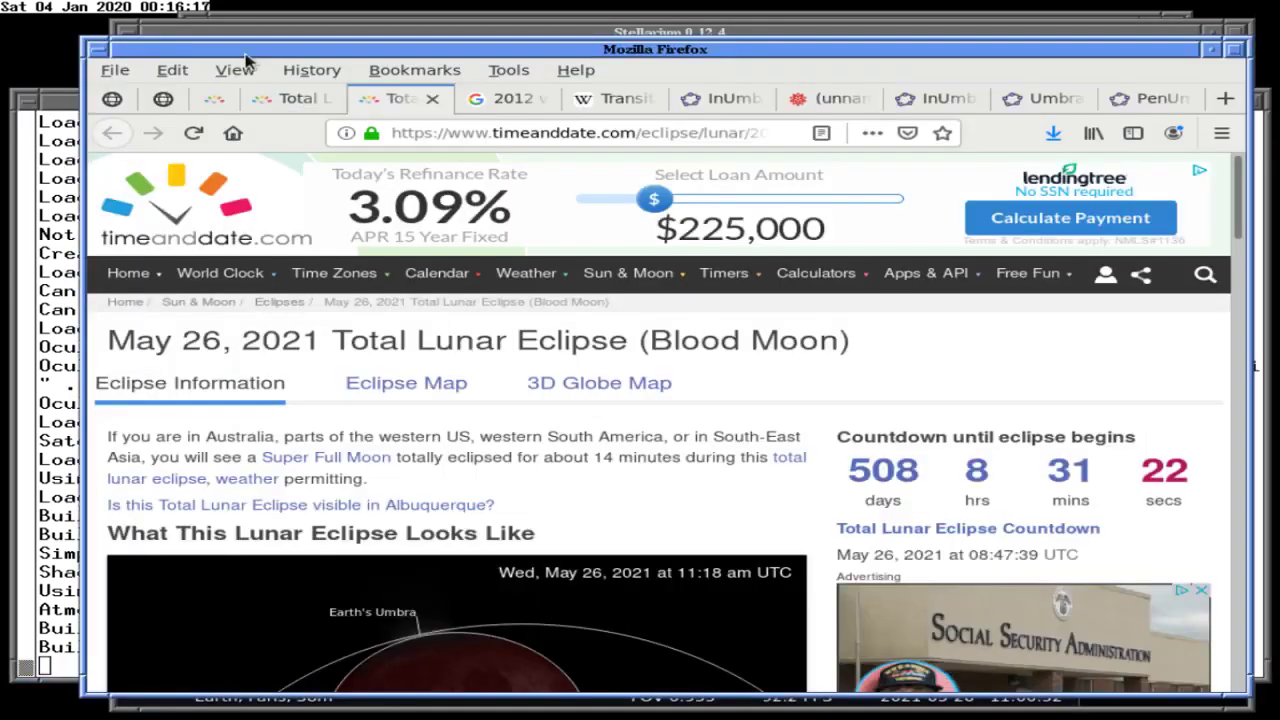
{"action": "left_click", "coordinate": [265, 27]}
{"action": "left_click", "coordinate": [267, 16]}
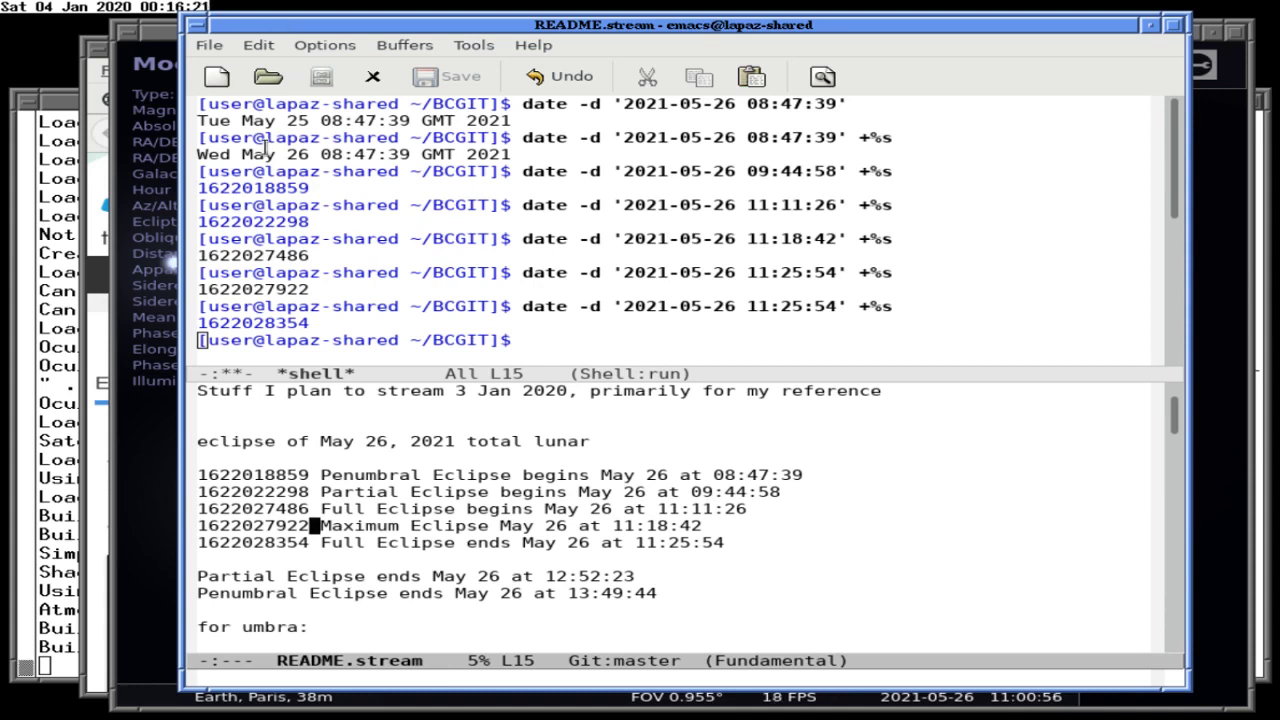
{"action": "left_click", "coordinate": [160, 272]}
Zoom in closely on the eclipsed Moon's limb and pause simulated time at 11:01:12.
{"action": "scroll", "coordinate": [870, 335], "scroll_direction": "up", "scroll_amount": 3}
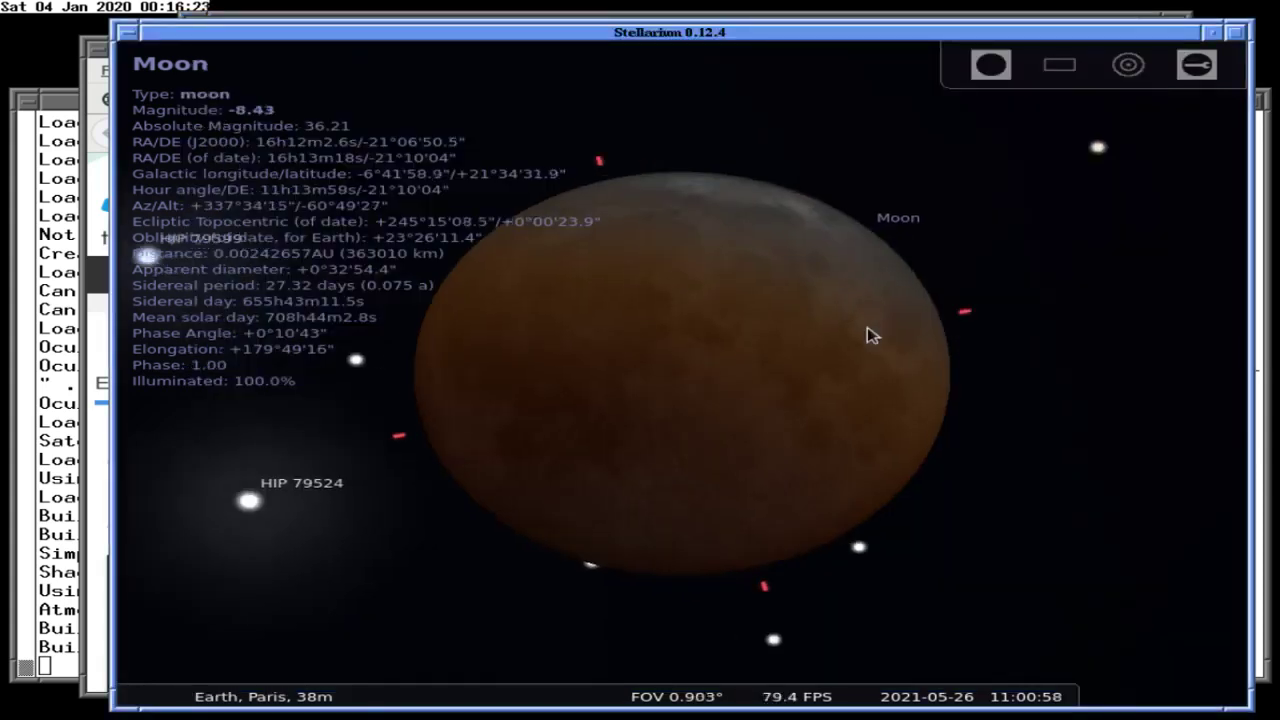
{"action": "scroll", "coordinate": [870, 335], "scroll_direction": "up", "scroll_amount": 3}
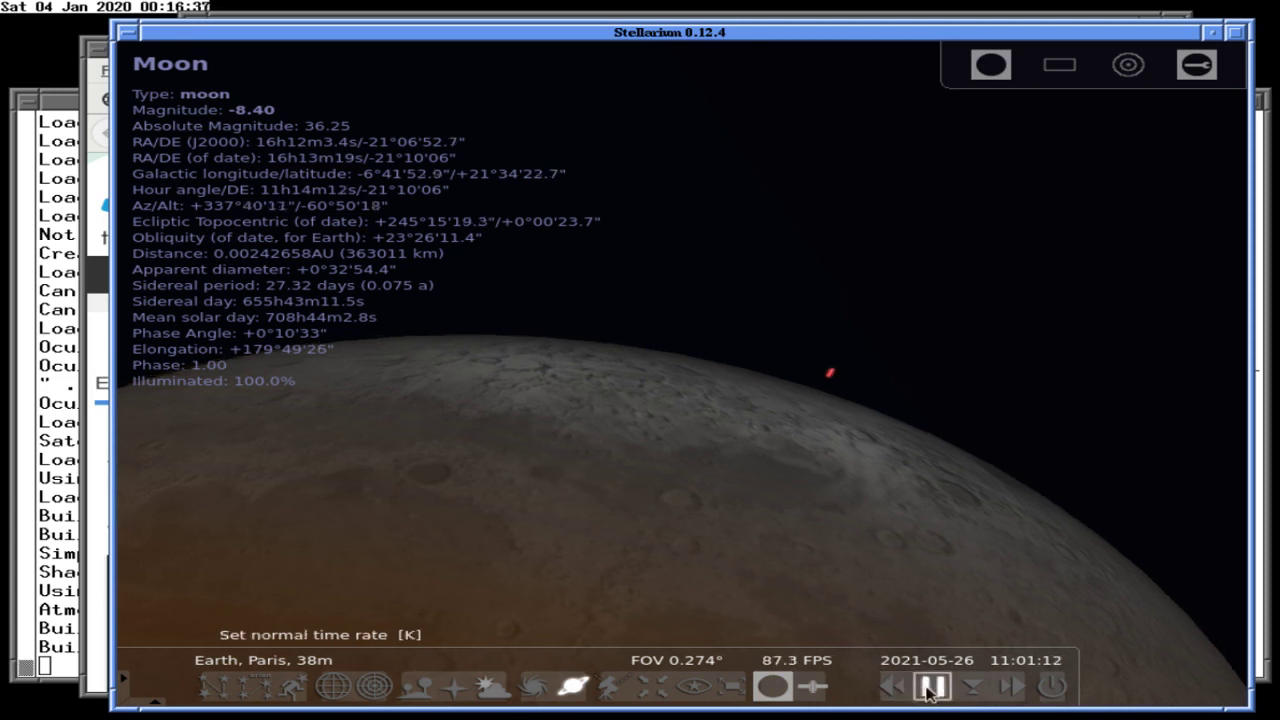
{"action": "left_click", "coordinate": [932, 686]}
Advance the paused simulation minute by minute to 11:05:12, keeping the date and time settings clear of the Moon.
{"action": "key", "text": "F5"}
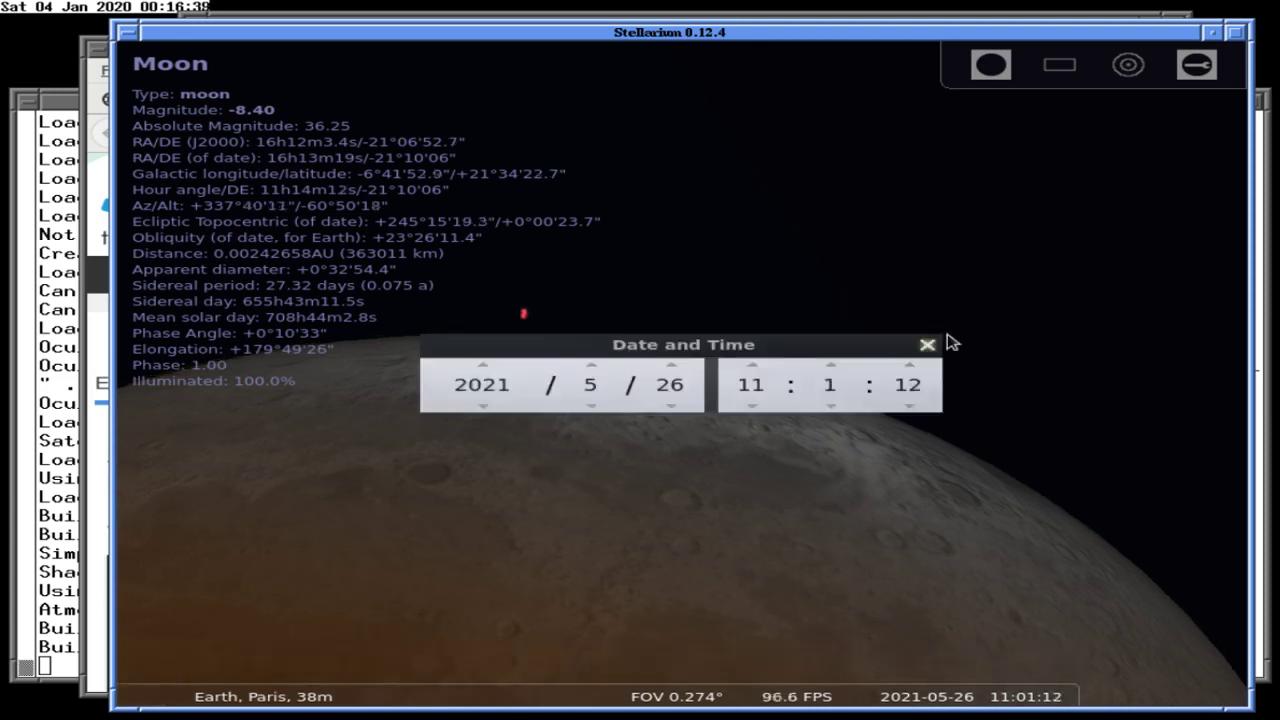
{"action": "left_click_drag", "start_coordinate": [854, 349], "coordinate": [875, 110]}
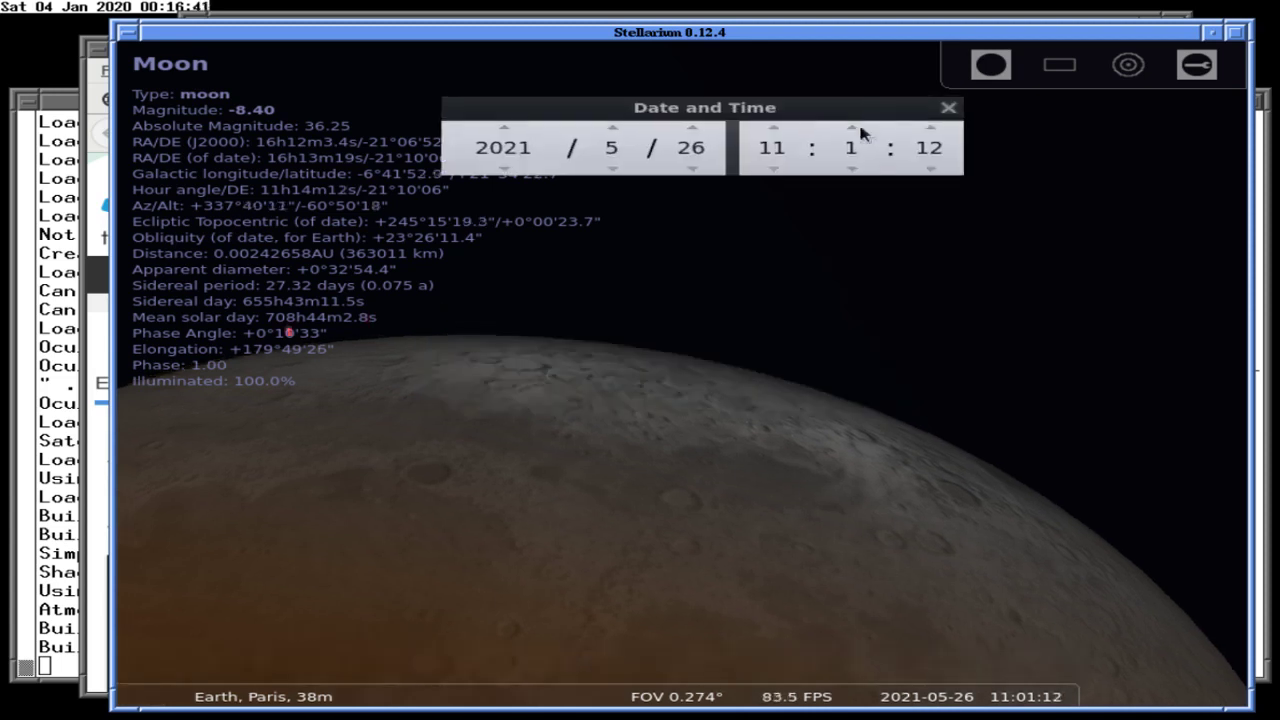
{"action": "left_click", "coordinate": [852, 127]}
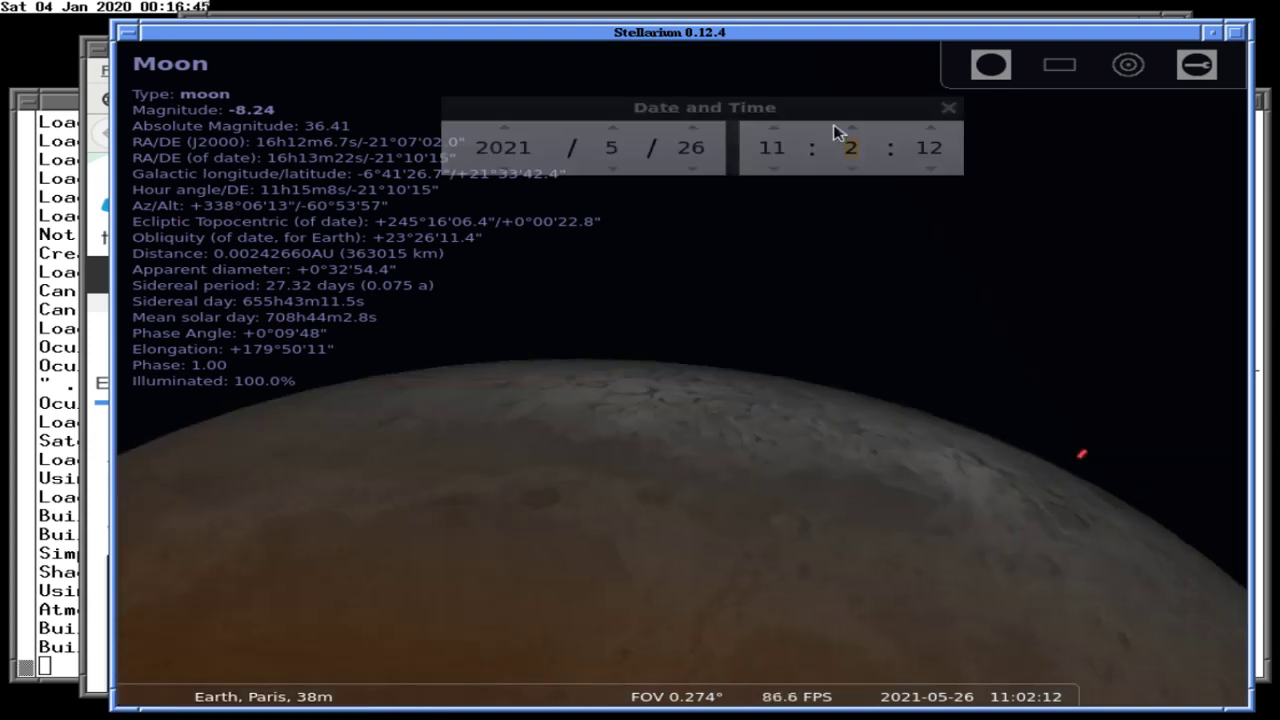
{"action": "left_click", "coordinate": [852, 128]}
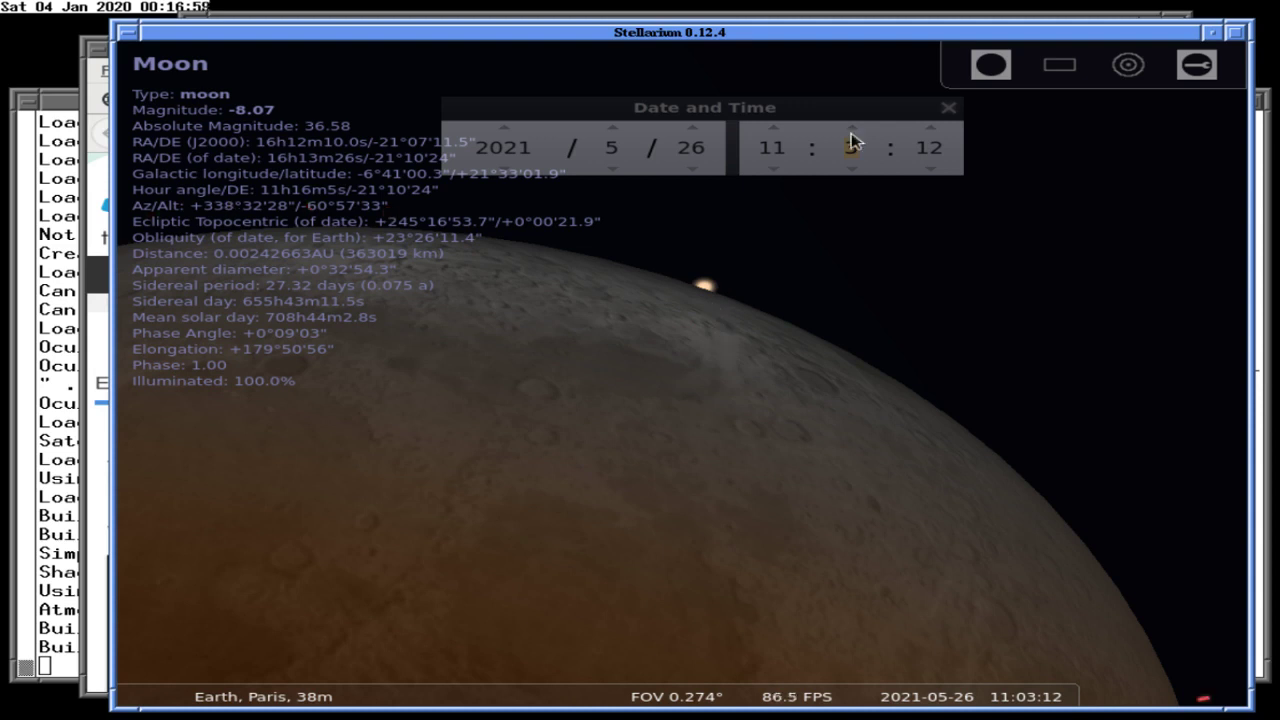
{"action": "scroll", "coordinate": [855, 145], "scroll_direction": "up", "scroll_amount": 1}
{"action": "scroll", "coordinate": [855, 145], "scroll_direction": "up", "scroll_amount": 1}
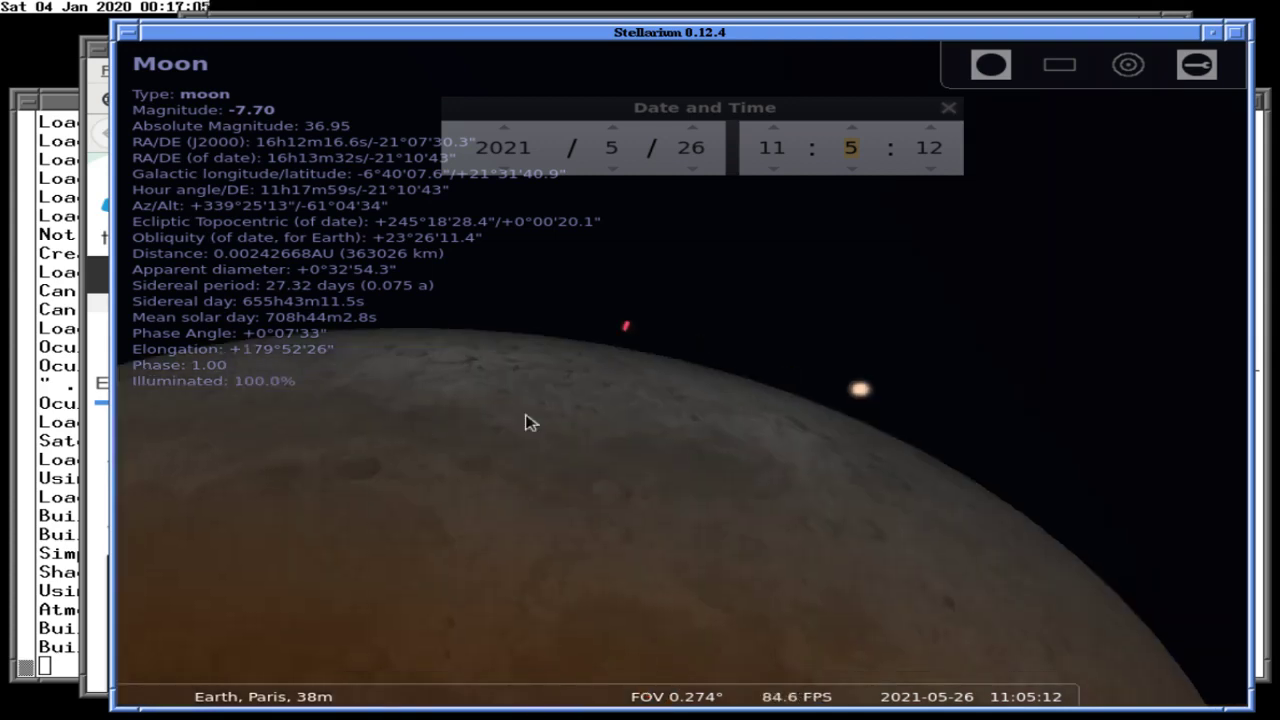
Check the full eclipse start time in the README.stream notes in Emacs and return to Stellarium.
{"action": "left_click", "coordinate": [92, 368]}
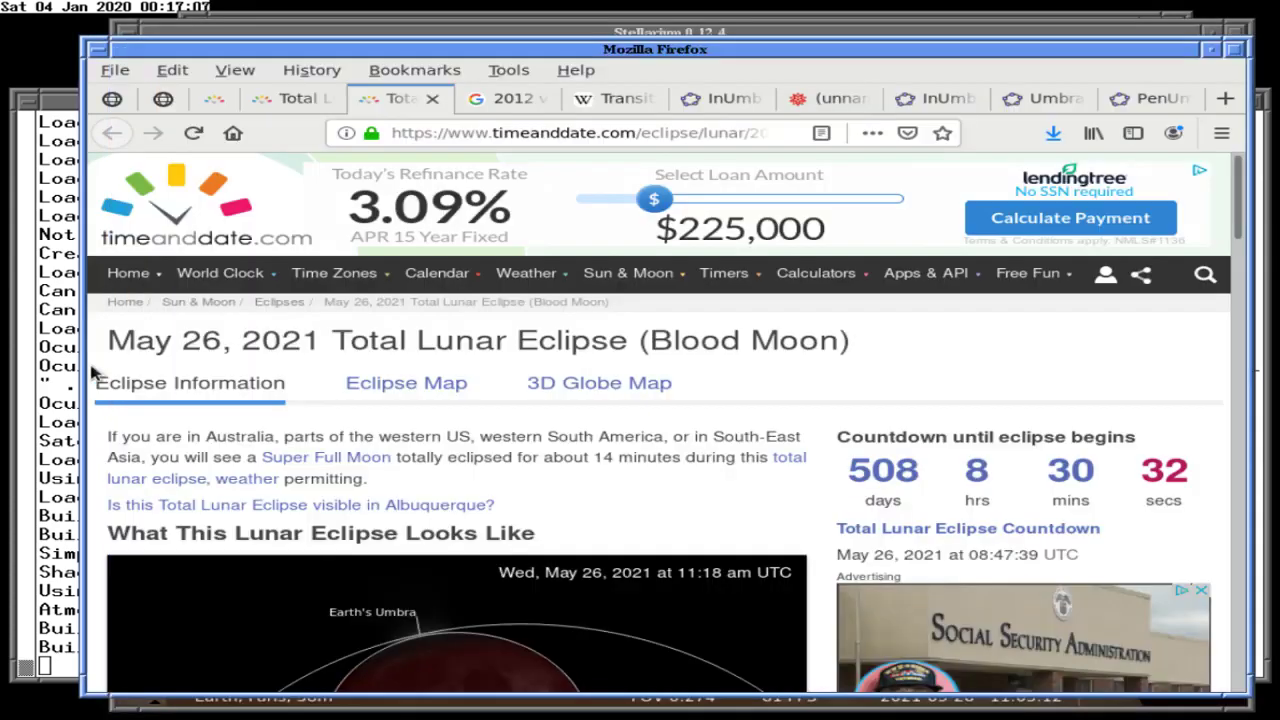
{"action": "left_click", "coordinate": [175, 35]}
{"action": "left_click", "coordinate": [229, 16]}
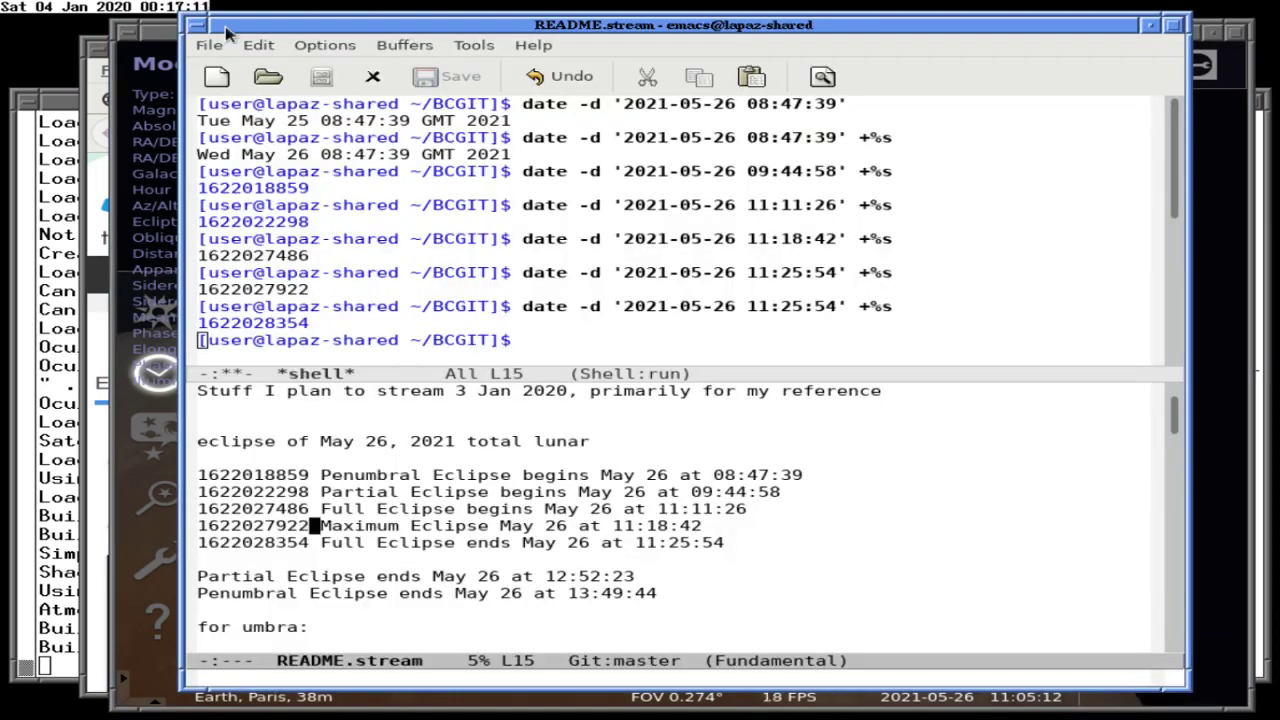
{"action": "key", "text": "alt+Tab"}
Advance the simulated time to 11:11:12 and close the date and time settings.
{"action": "scroll", "coordinate": [853, 138], "scroll_direction": "up", "scroll_amount": 4}
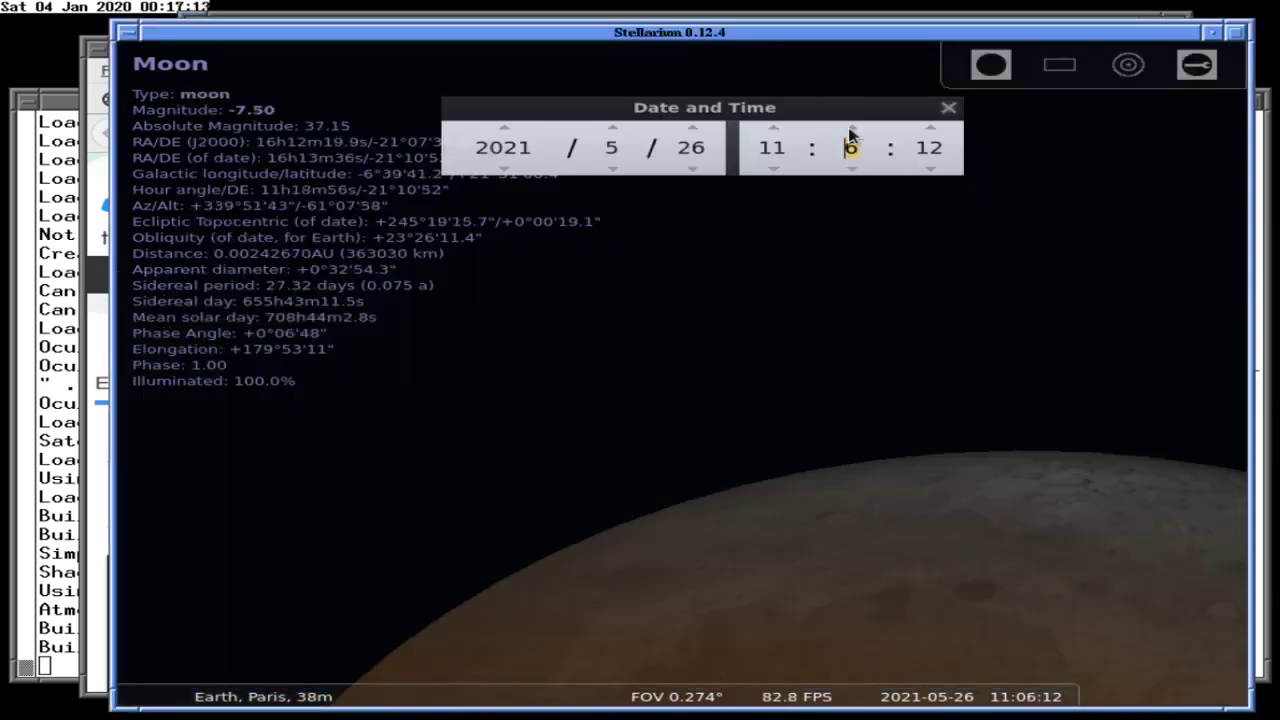
{"action": "scroll", "coordinate": [853, 138], "scroll_direction": "up", "scroll_amount": 1}
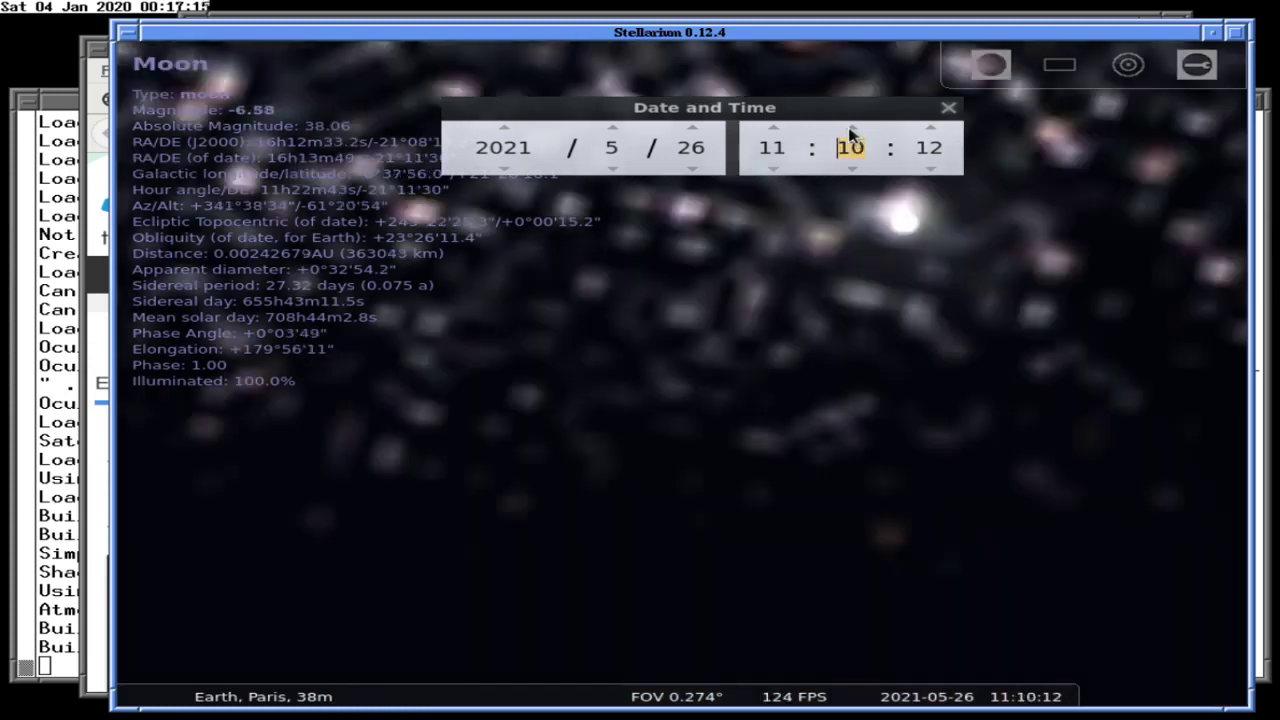
{"action": "scroll", "coordinate": [853, 138], "scroll_direction": "up", "scroll_amount": 1}
{"action": "key", "text": "BackSpace"}
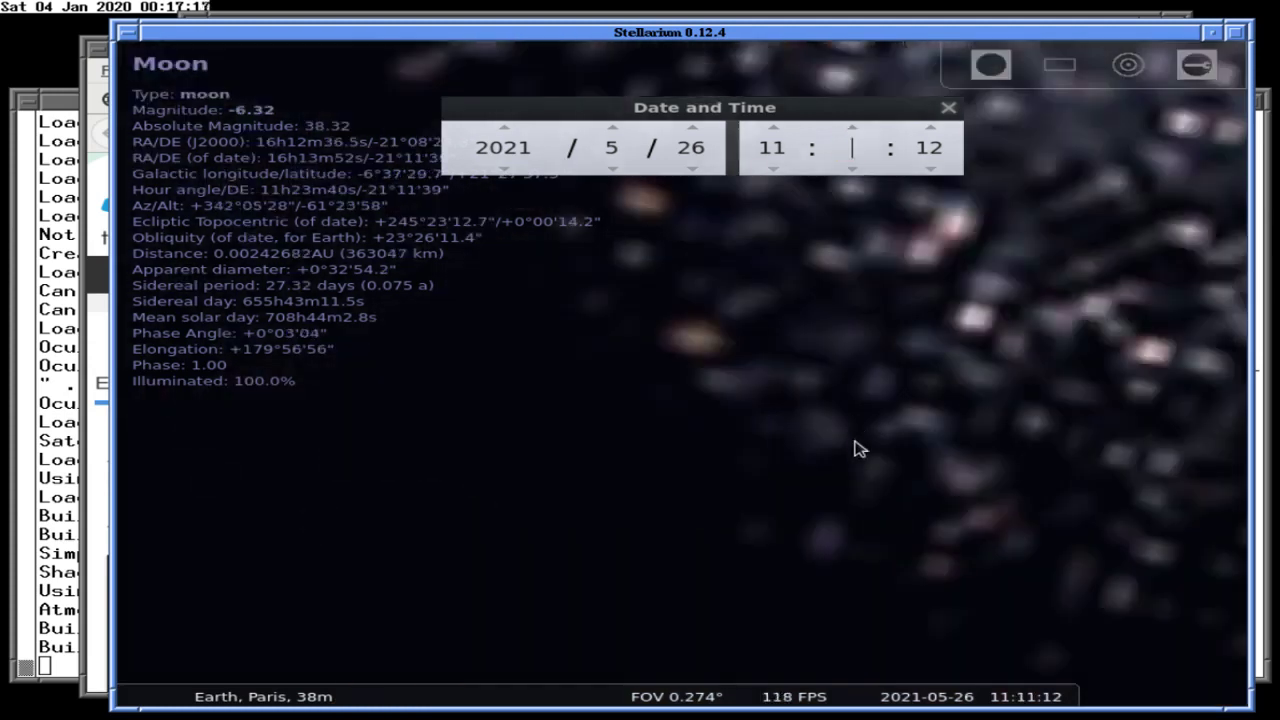
{"action": "type", "text": "11"}
{"action": "key", "text": "Tab"}
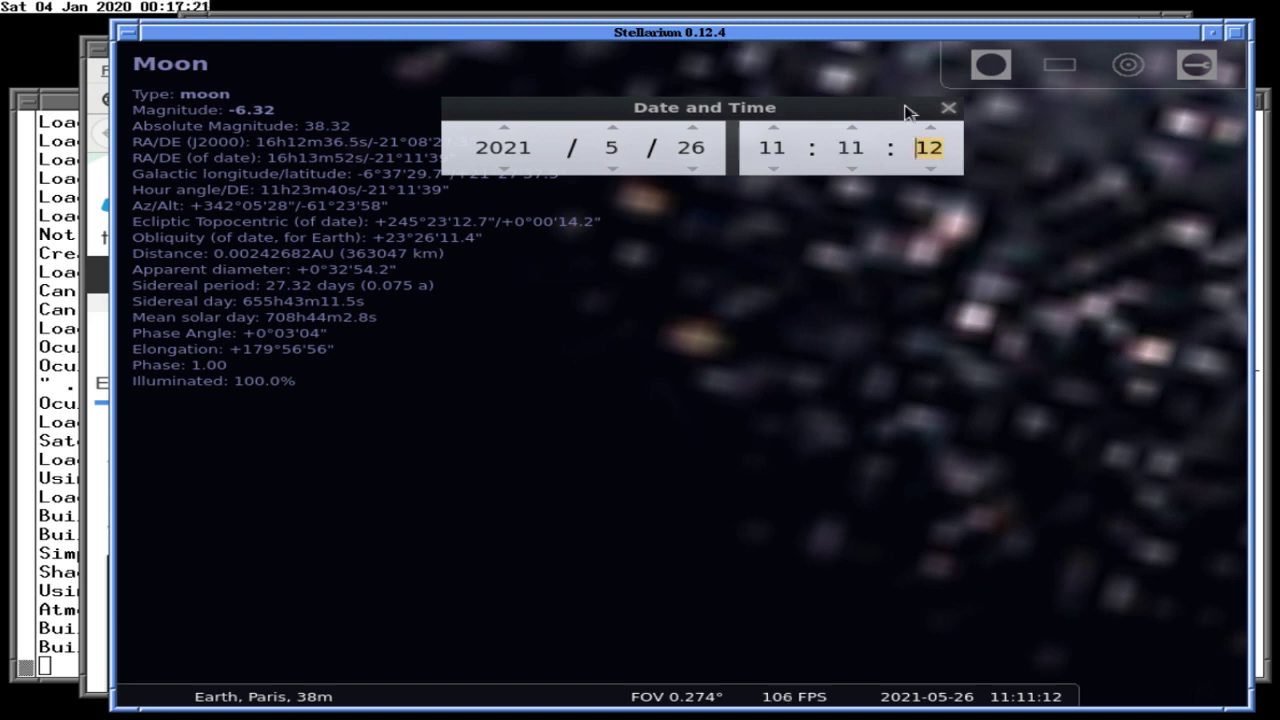
{"action": "left_click", "coordinate": [948, 107]}
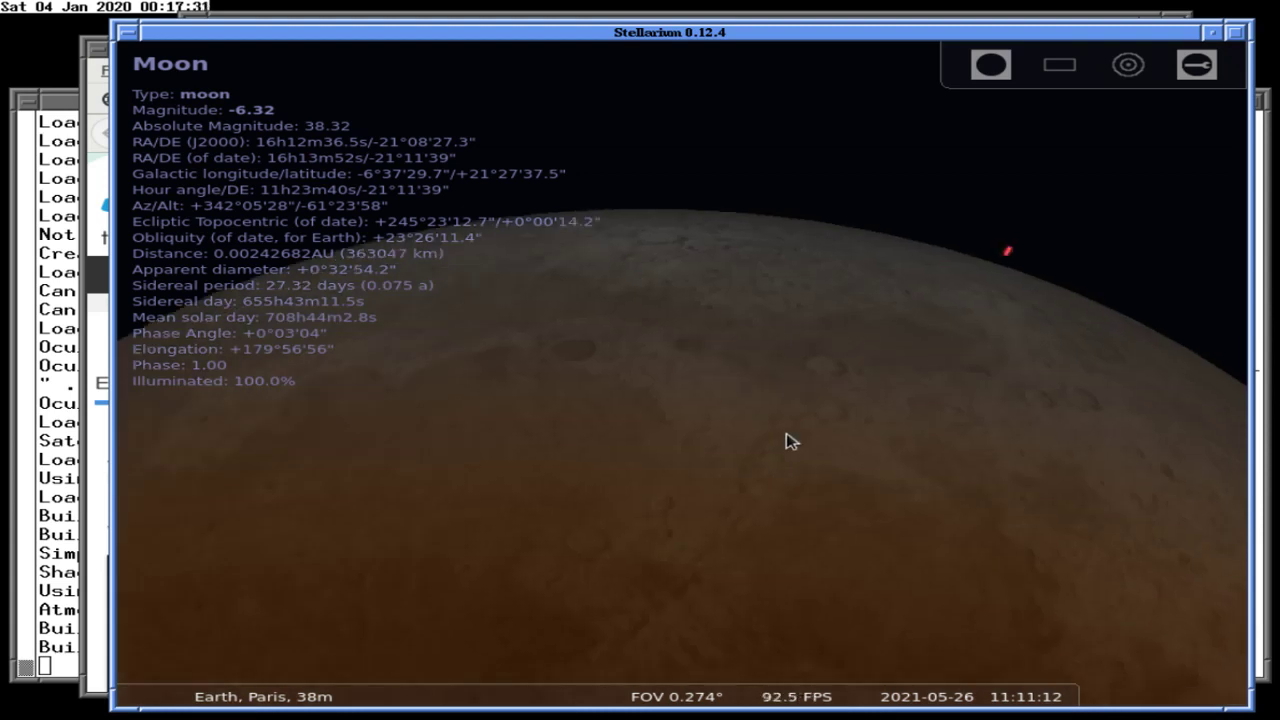
Open the observer location settings, search the location list for "moon" and clear the search.
{"action": "key", "text": "F6"}
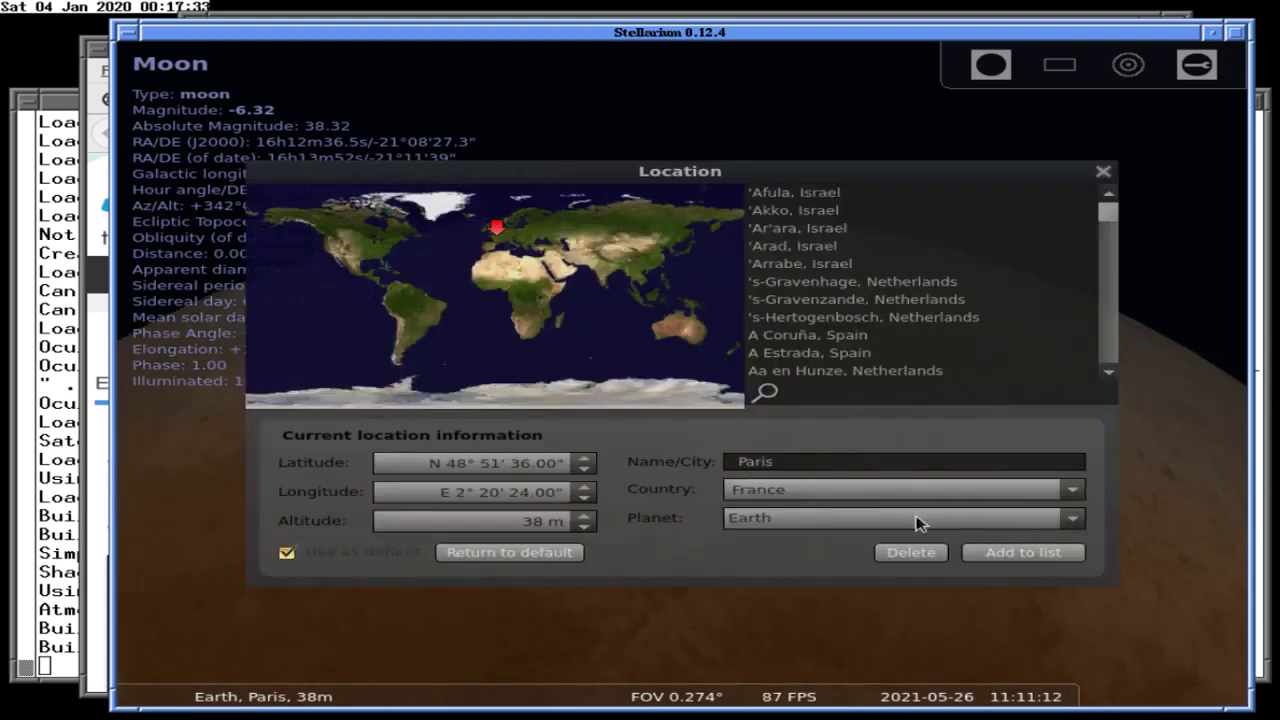
{"action": "type", "text": "moon"}
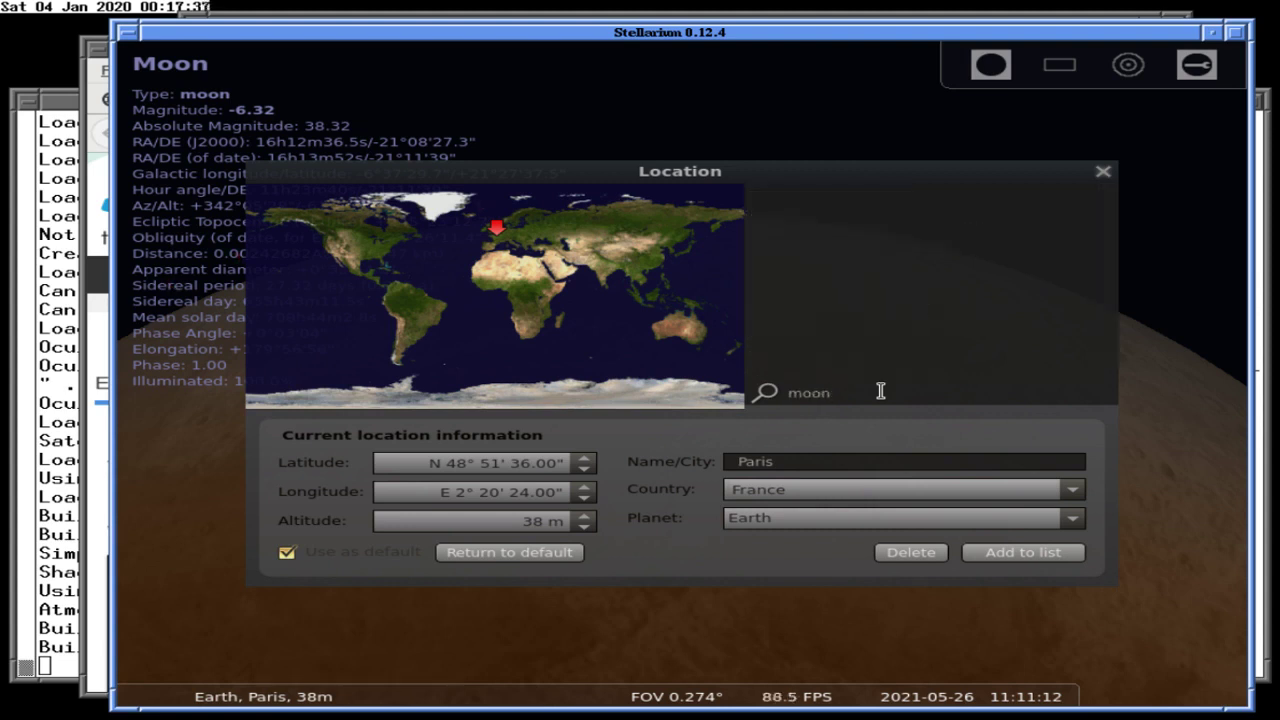
{"action": "key", "text": "BackSpace"}
{"action": "key", "text": "BackSpace"}
{"action": "key", "text": "BackSpace"}
{"action": "key", "text": "BackSpace"}
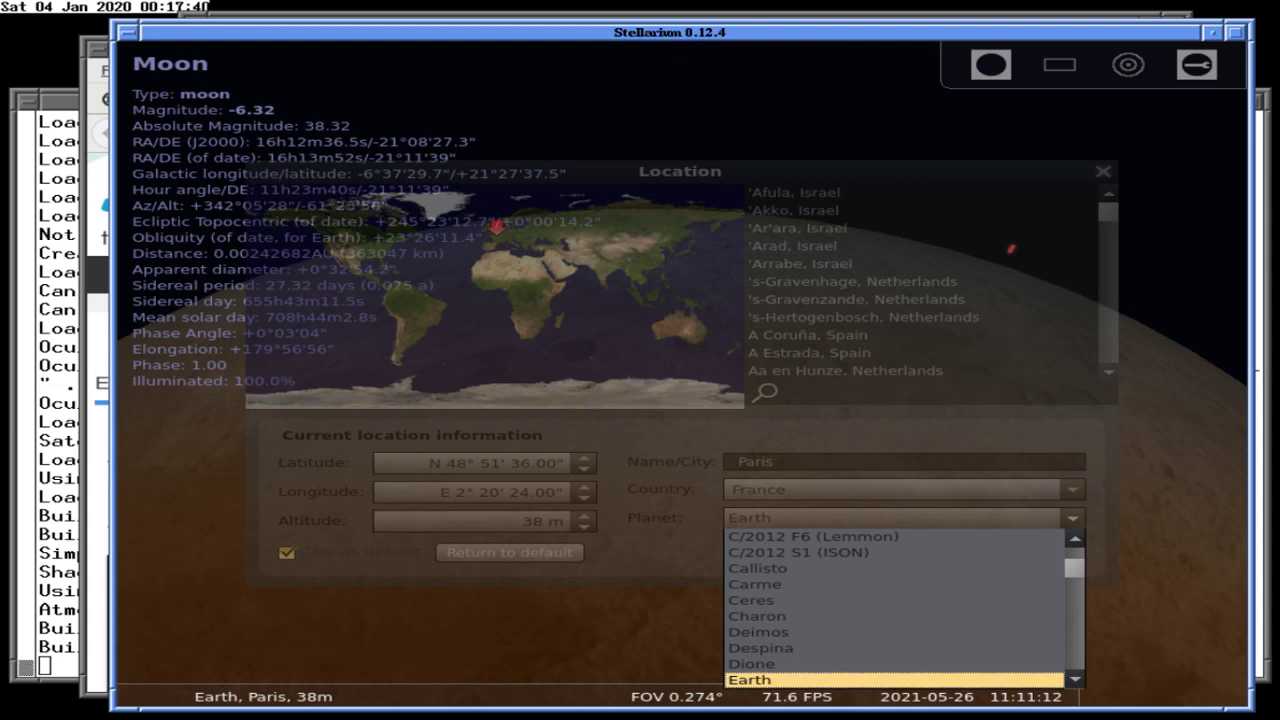
Change the observer's planet from Earth to the Moon and close the location settings.
{"action": "left_click", "coordinate": [1071, 518]}
{"action": "left_click_drag", "start_coordinate": [1072, 570], "coordinate": [1049, 620]}
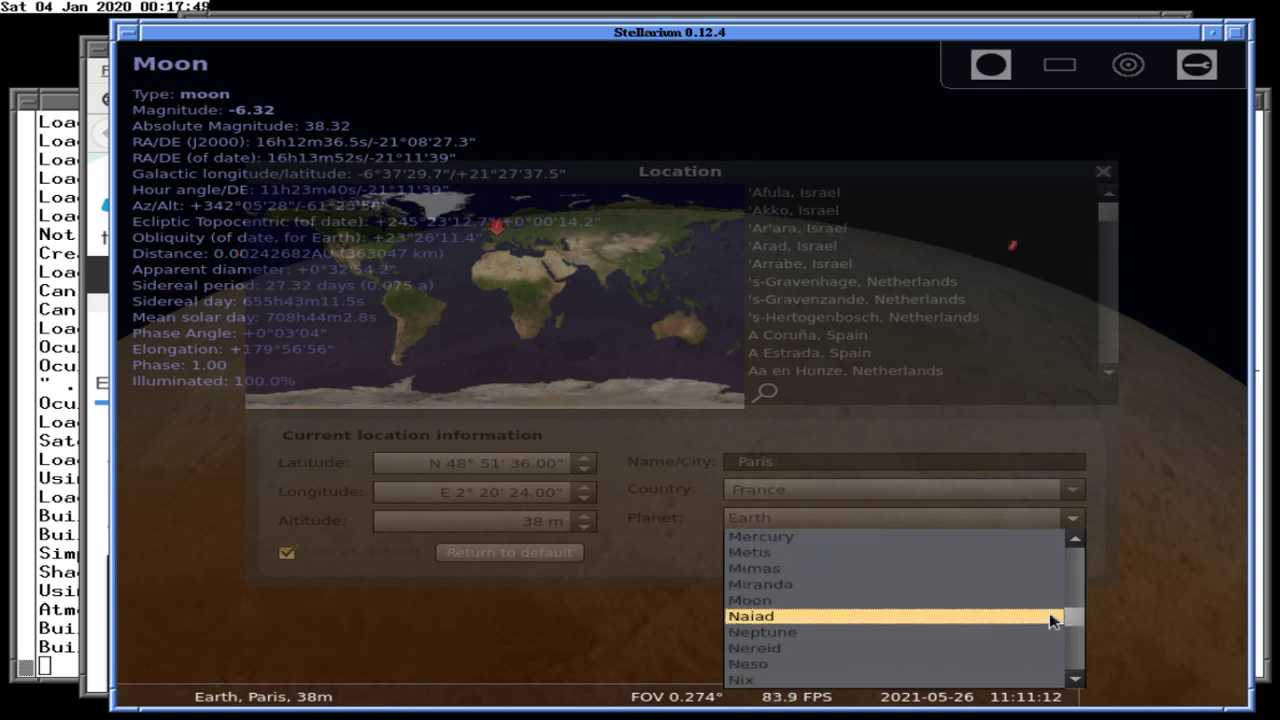
{"action": "left_click", "coordinate": [748, 602]}
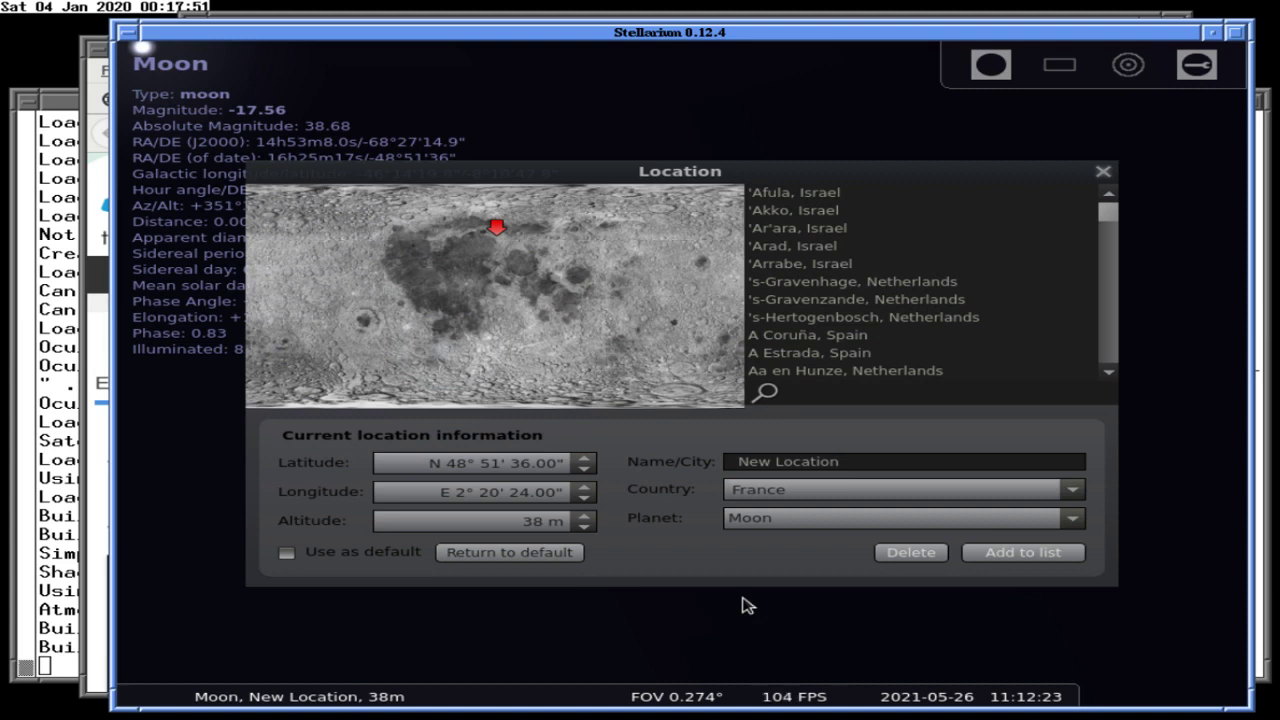
{"action": "left_click", "coordinate": [1102, 172]}
Find the Sun from the lunar viewpoint, zoom in on it and shift the view to show Earth's full disc.
{"action": "scroll", "coordinate": [837, 356], "scroll_direction": "down", "scroll_amount": 5}
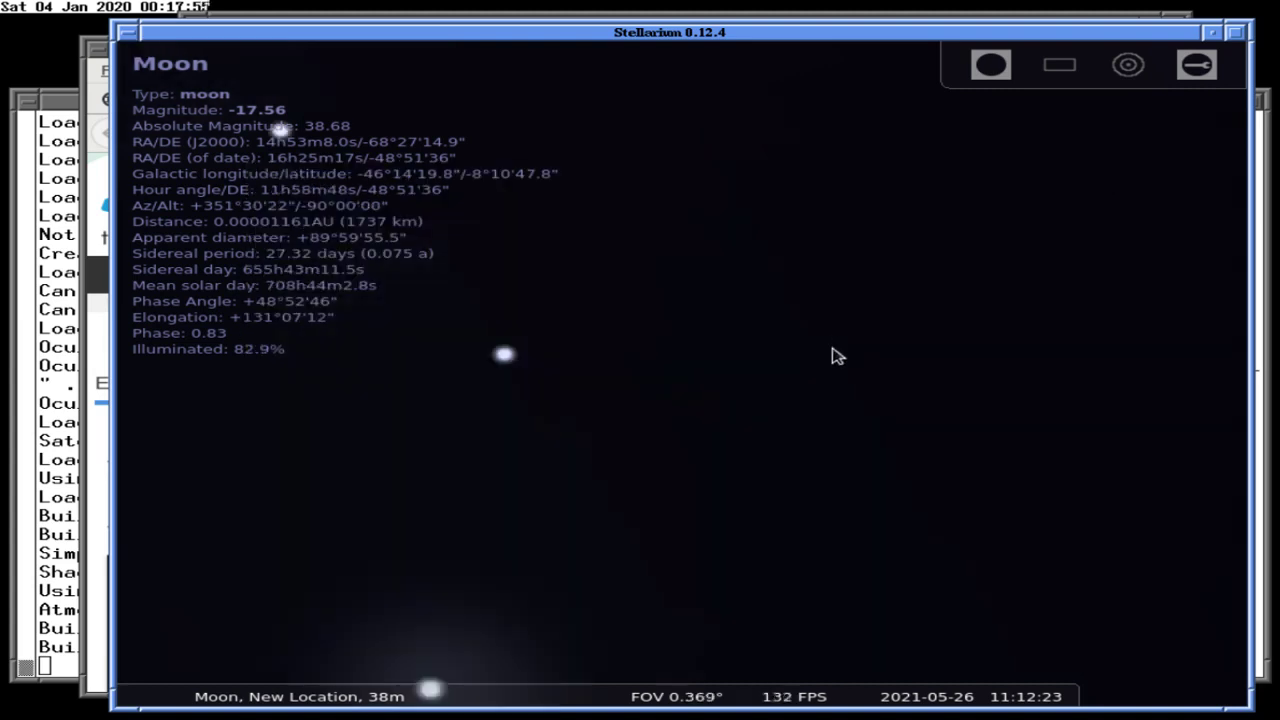
{"action": "scroll", "coordinate": [837, 356], "scroll_direction": "down", "scroll_amount": 5}
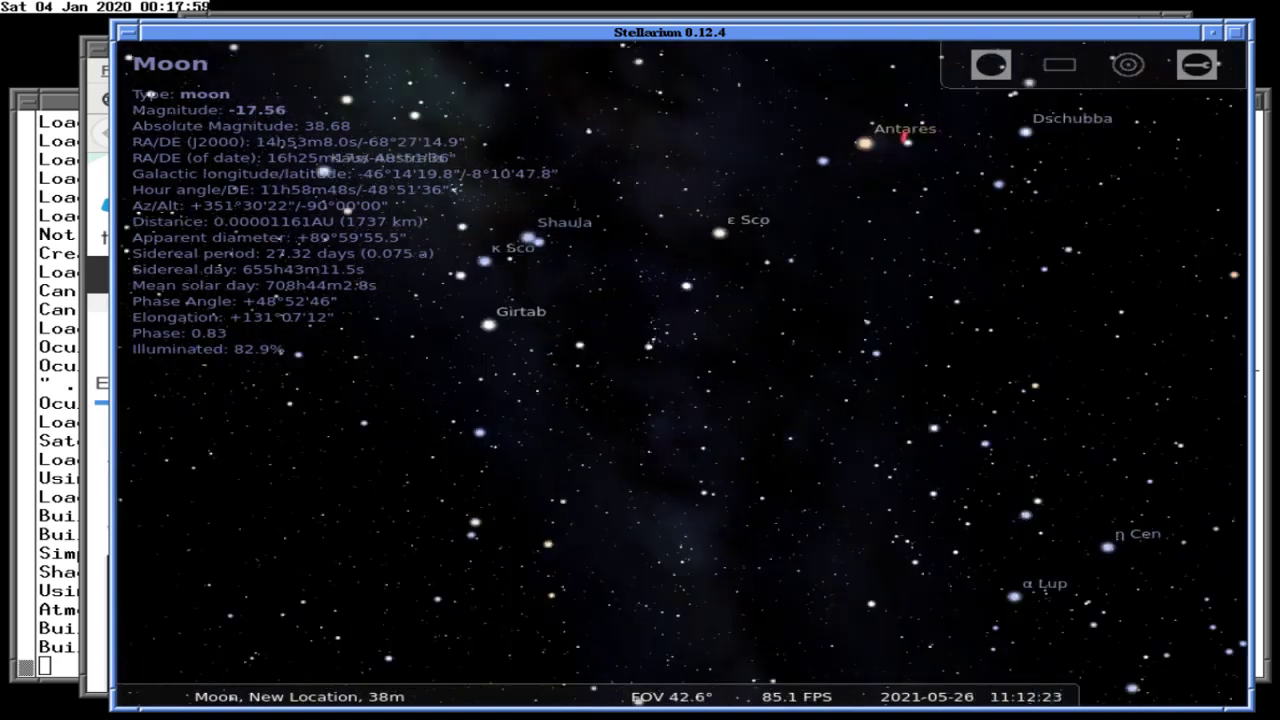
{"action": "key", "text": "F3"}
{"action": "type", "text": "sun"}
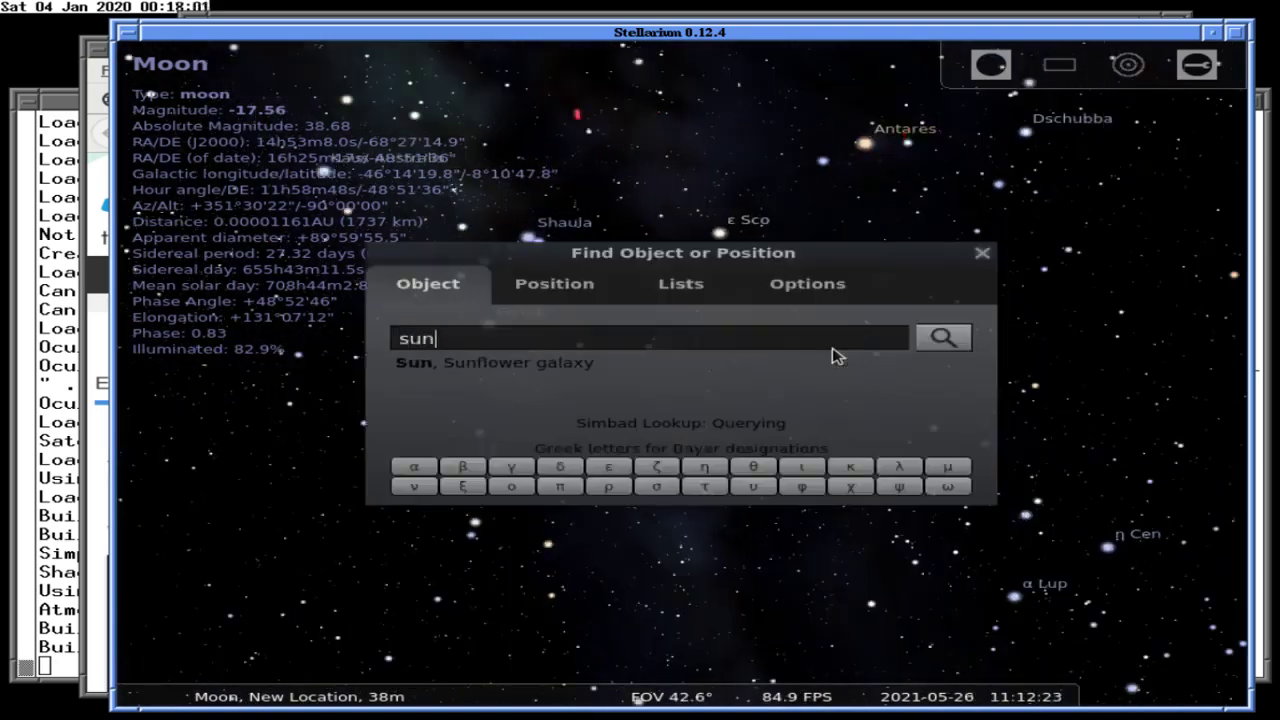
{"action": "key", "text": "Return"}
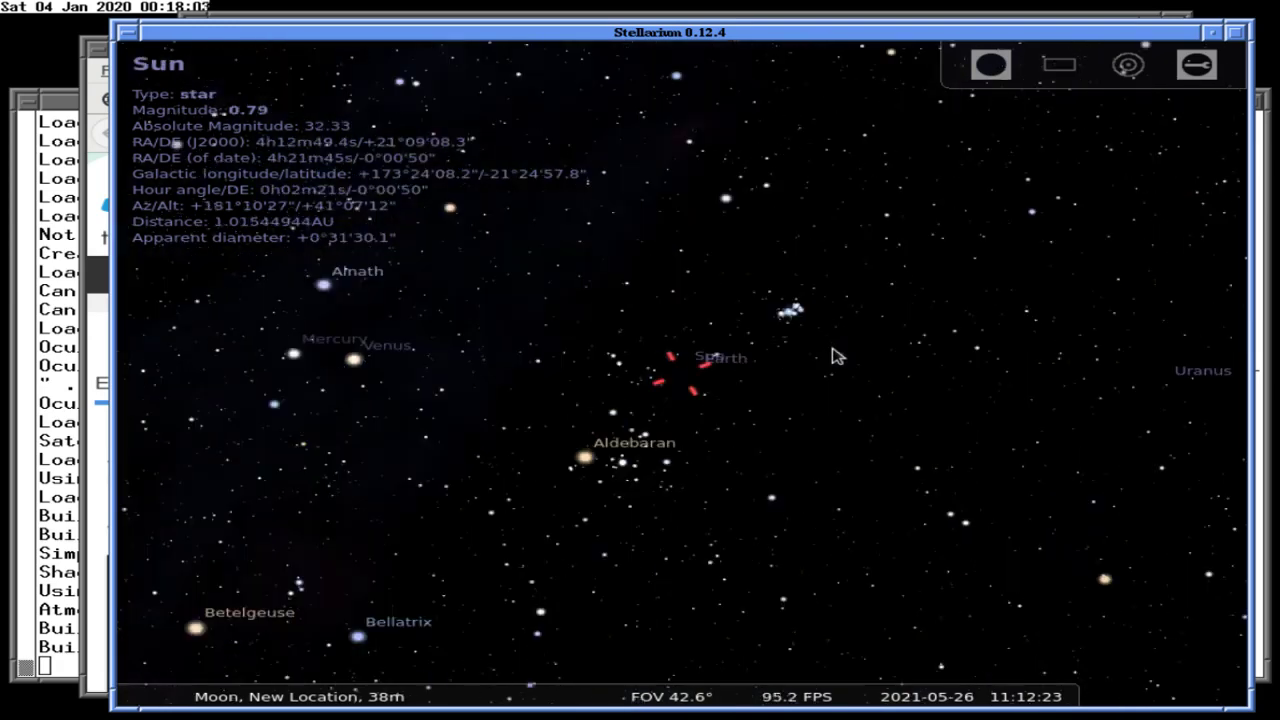
{"action": "key", "text": "slash"}
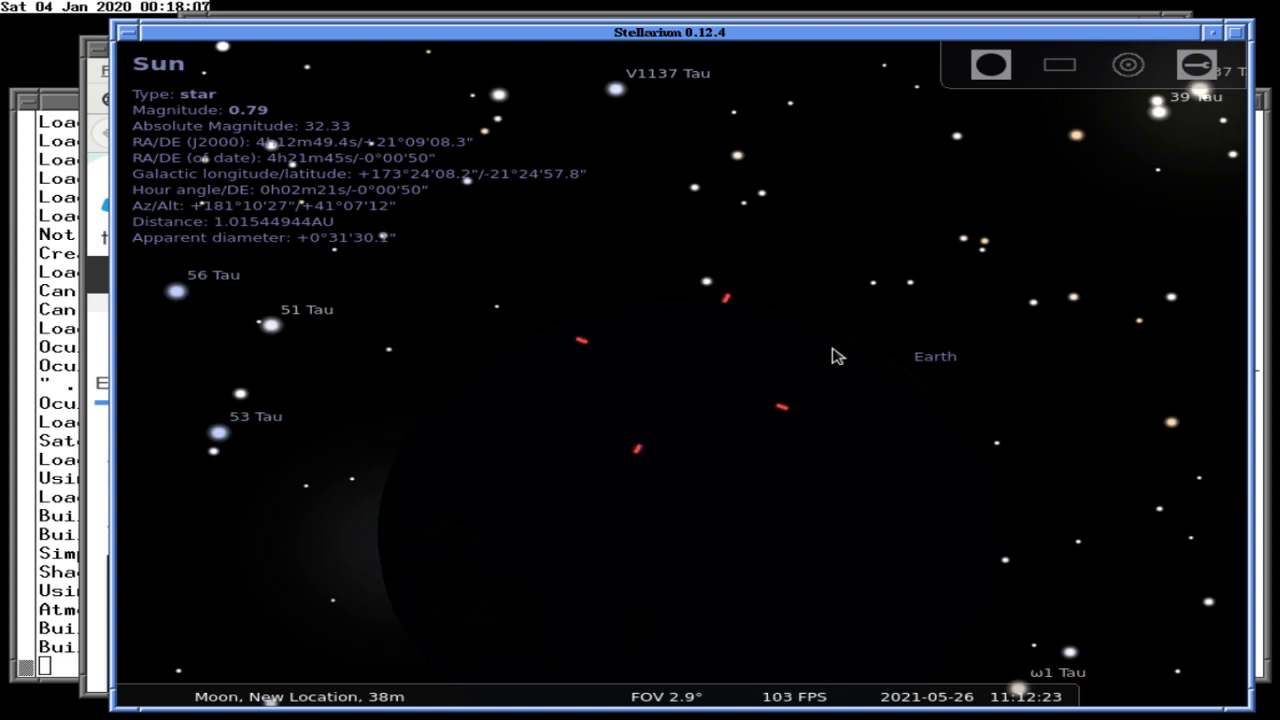
{"action": "key", "text": "Down"}
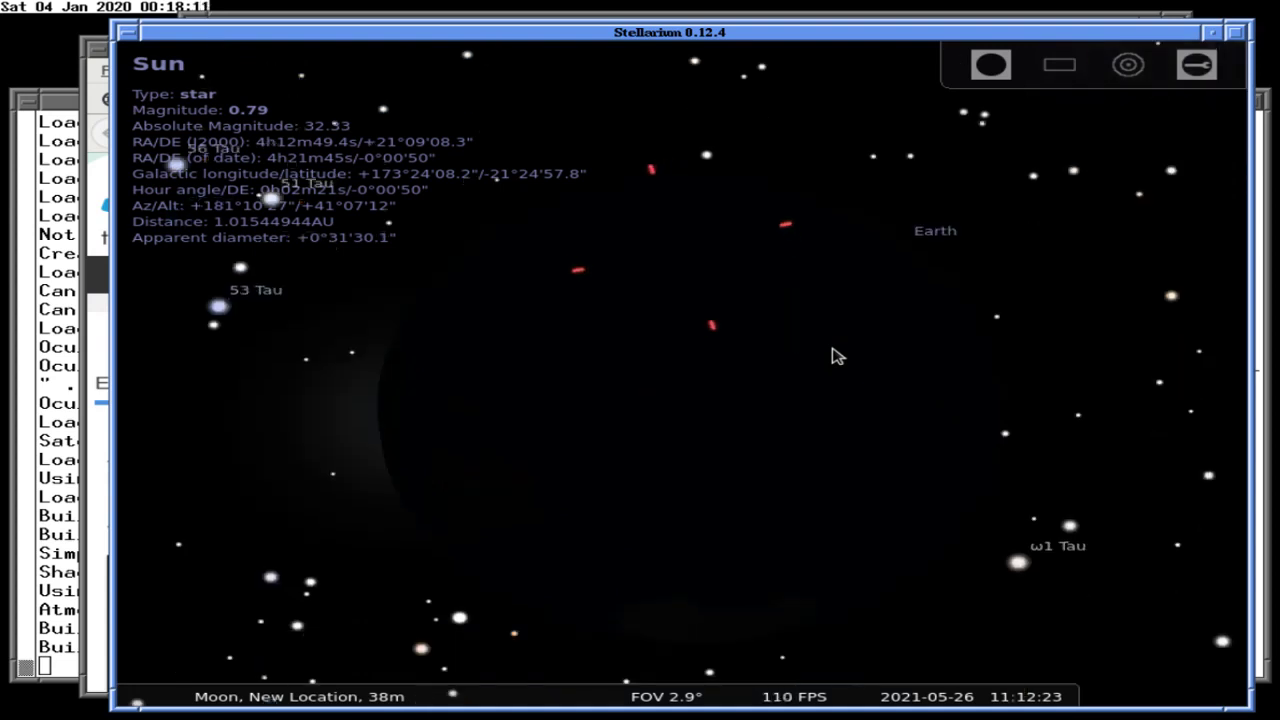
Reopen the location settings, move them off the Sun markers and raise the lunar latitude to N 48° 51' 43".
{"action": "key", "text": "F6"}
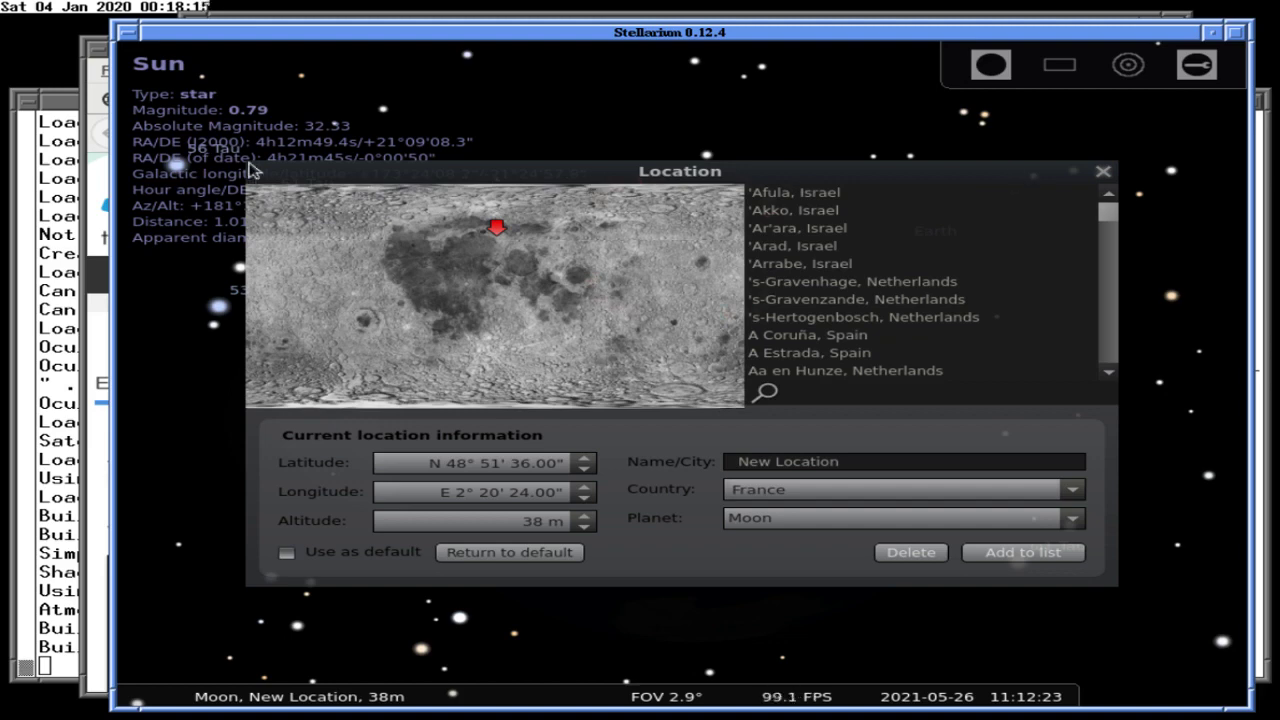
{"action": "left_click_drag", "start_coordinate": [290, 182], "coordinate": [174, 393]}
{"action": "left_click", "coordinate": [471, 665]}
{"action": "left_click", "coordinate": [471, 665]}
{"action": "left_click", "coordinate": [471, 665]}
{"action": "left_click", "coordinate": [471, 667]}
{"action": "left_click", "coordinate": [471, 667]}
{"action": "left_click", "coordinate": [471, 667]}
{"action": "left_click", "coordinate": [471, 667]}
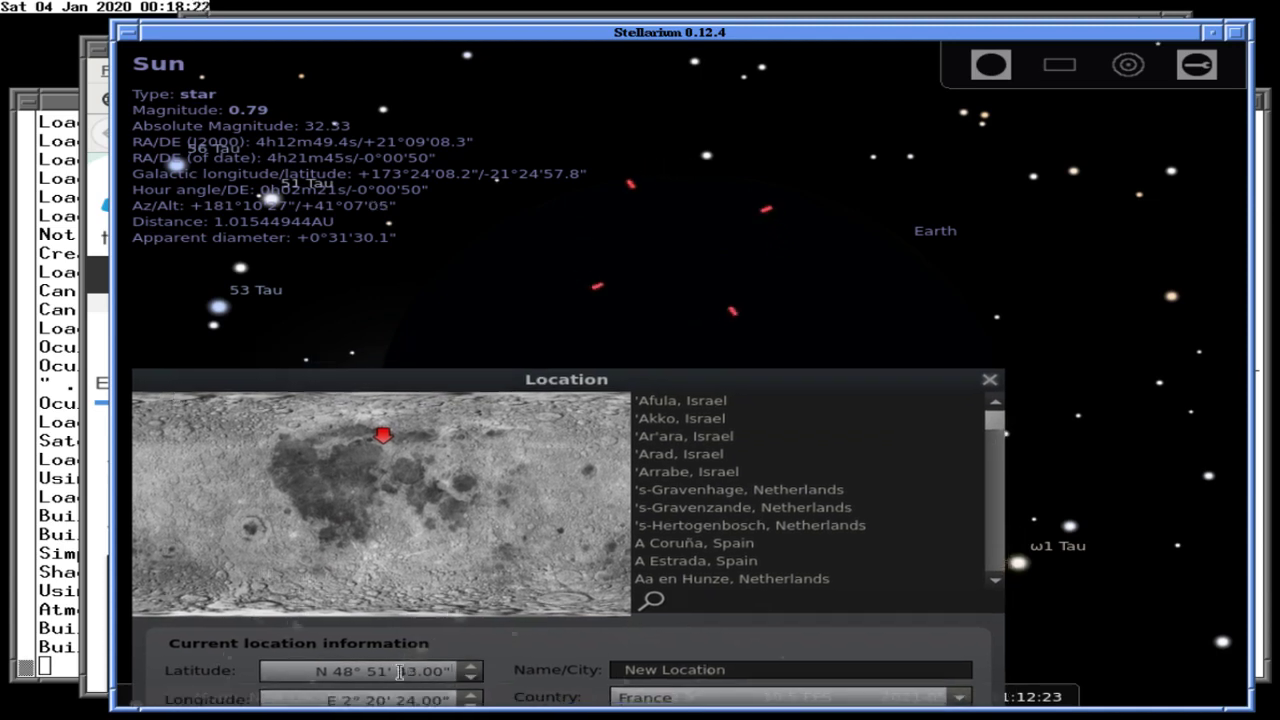
Raise the observer's lunar latitude to N 57° 51' 43" and close the location settings.
{"action": "left_click", "coordinate": [471, 665]}
{"action": "left_click", "coordinate": [471, 665]}
{"action": "left_click", "coordinate": [471, 665]}
{"action": "left_click", "coordinate": [471, 665]}
{"action": "left_click", "coordinate": [471, 665]}
{"action": "left_click", "coordinate": [471, 665]}
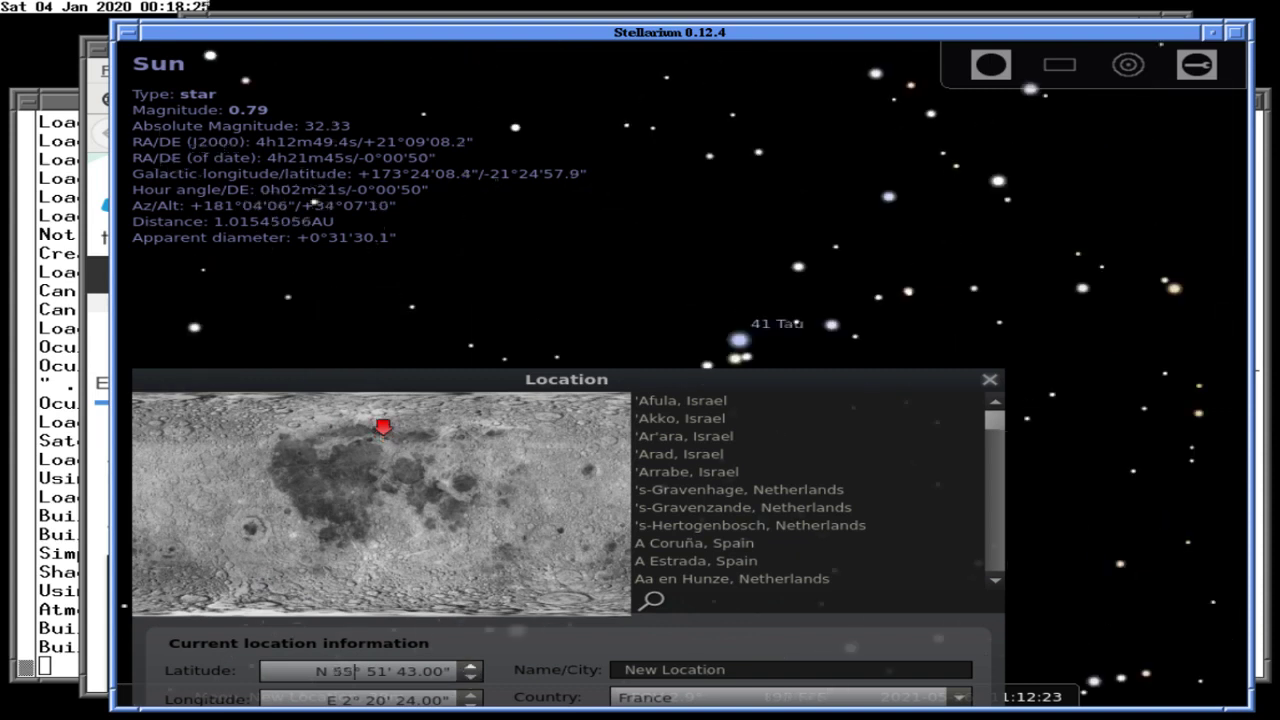
{"action": "left_click", "coordinate": [471, 665]}
{"action": "left_click", "coordinate": [471, 665]}
{"action": "left_click", "coordinate": [471, 665]}
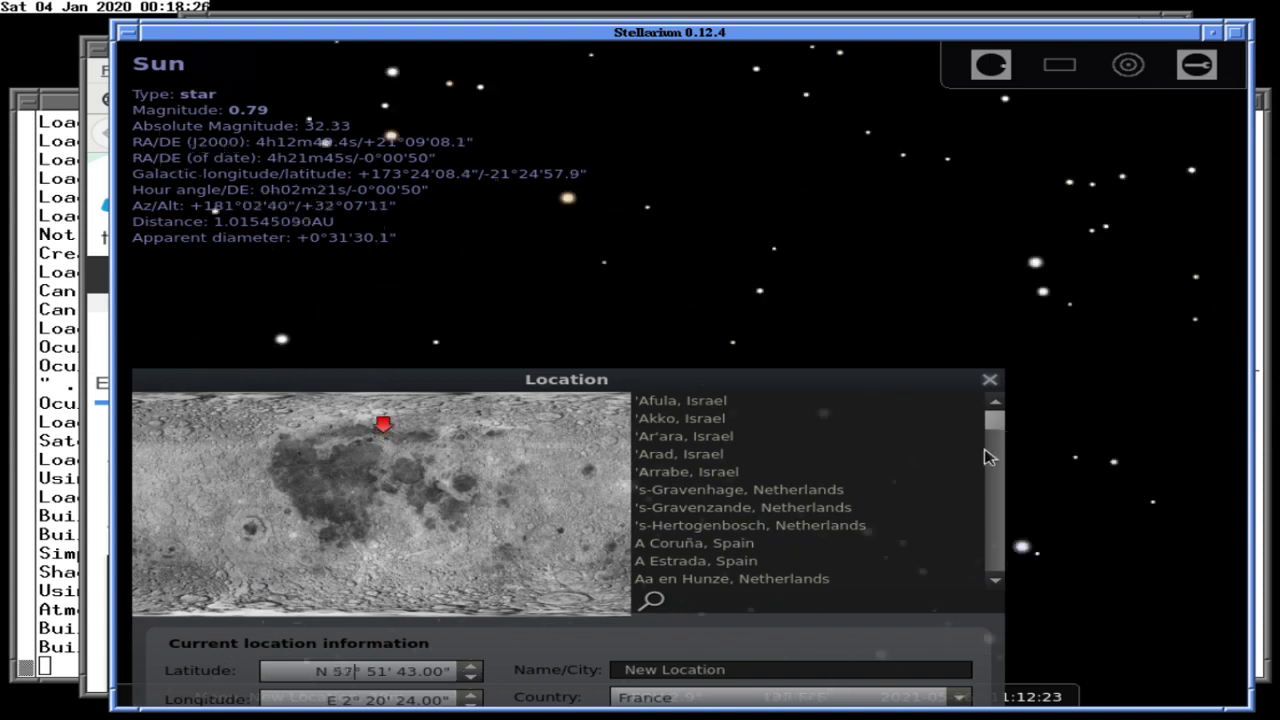
{"action": "left_click", "coordinate": [989, 379]}
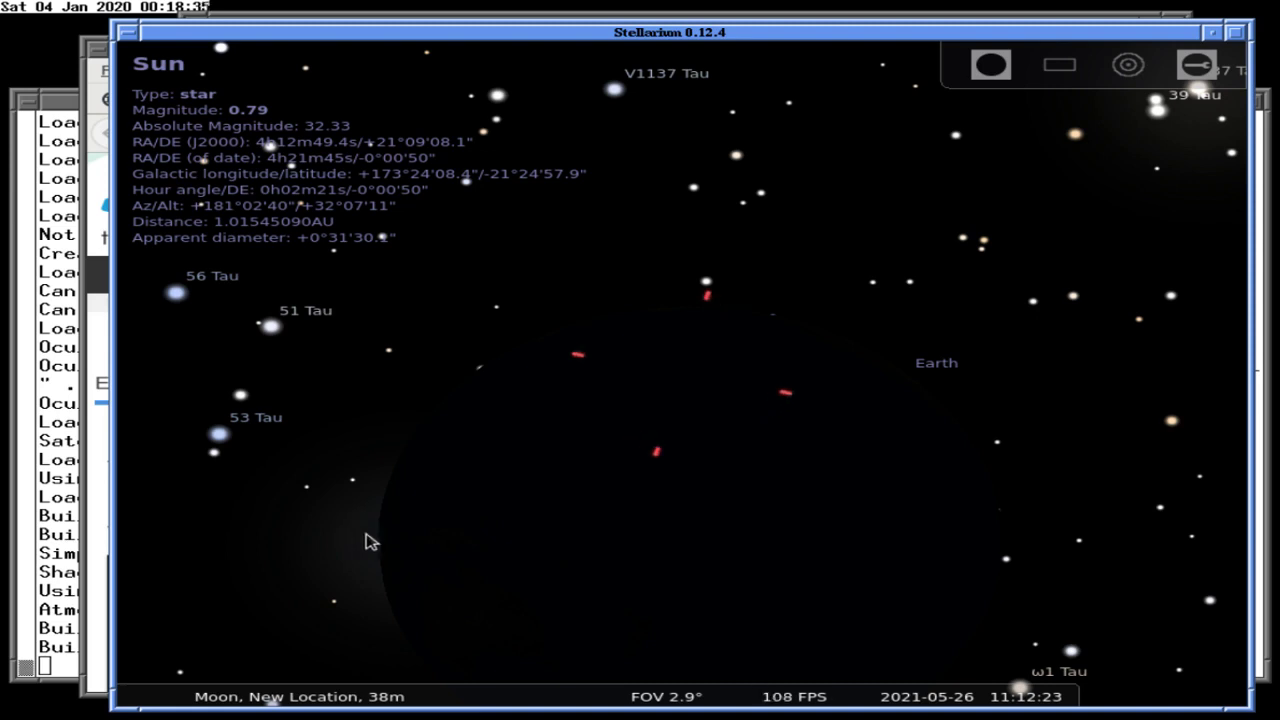
Bring back the location settings beside Earth's disc and raise the lunar latitude to N 82° 51' 43".
{"action": "key", "text": "F6"}
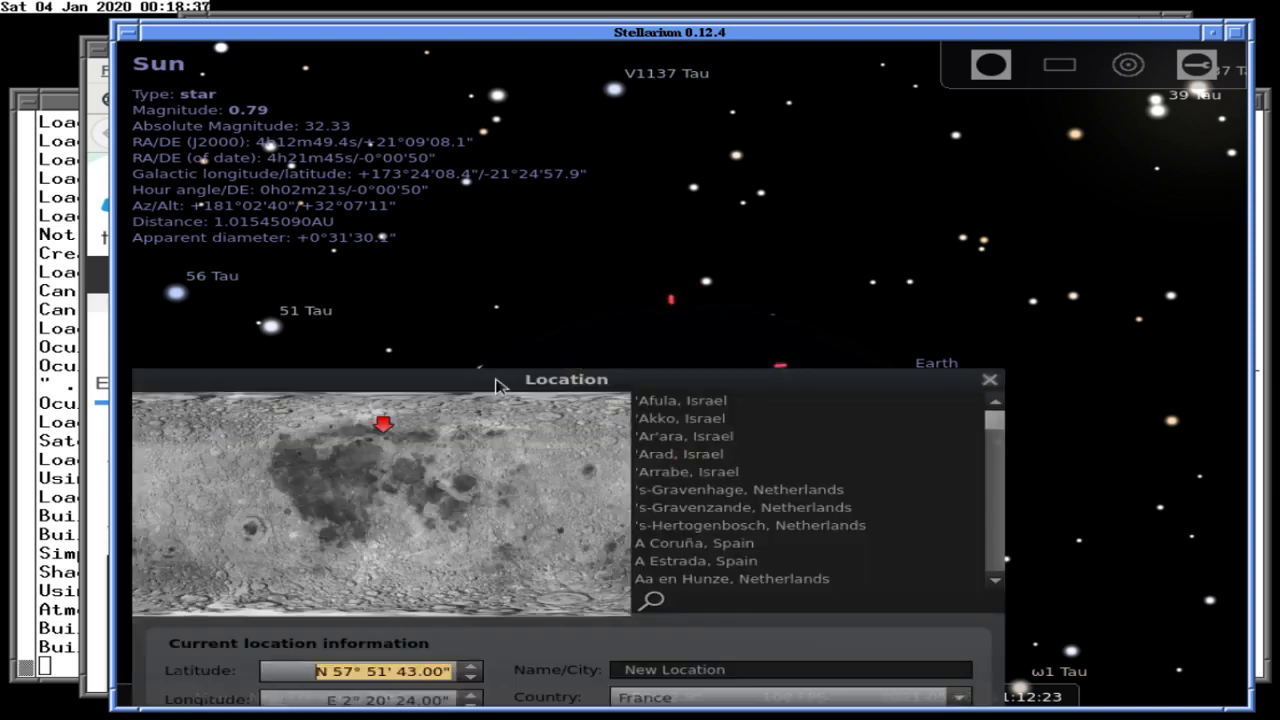
{"action": "left_click_drag", "start_coordinate": [498, 380], "coordinate": [1204, 256]}
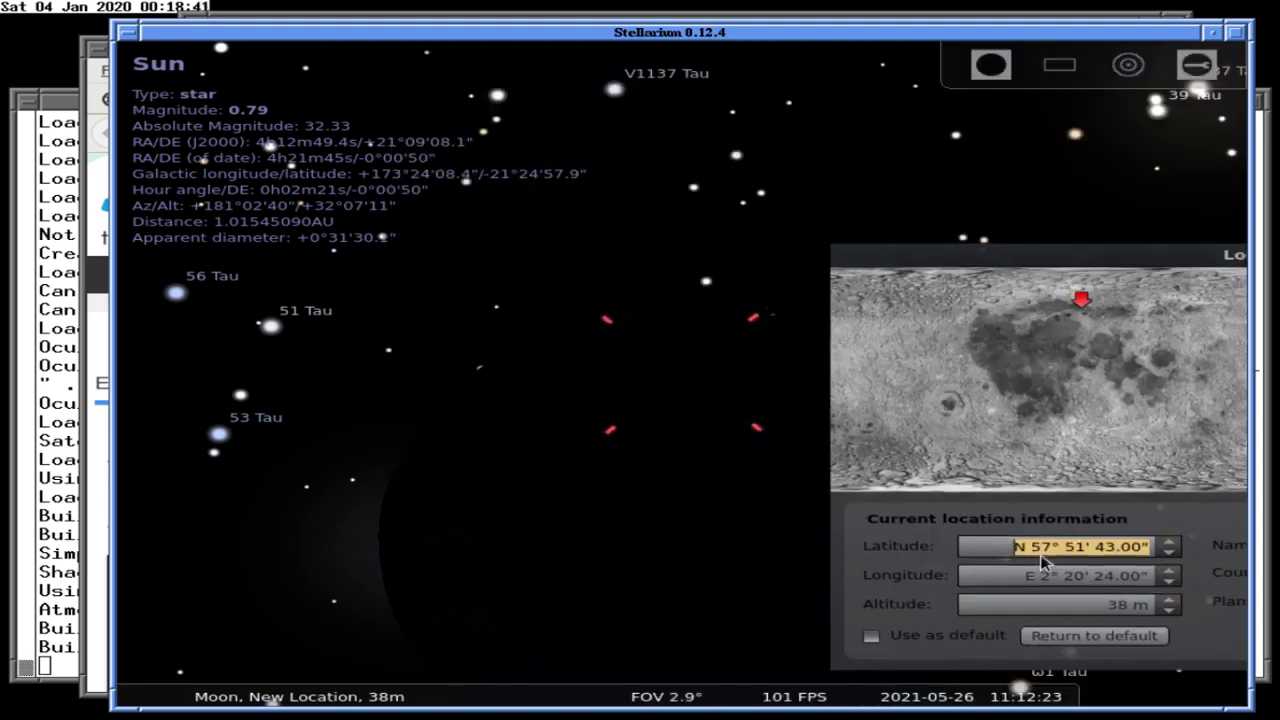
{"action": "left_click", "coordinate": [1170, 546]}
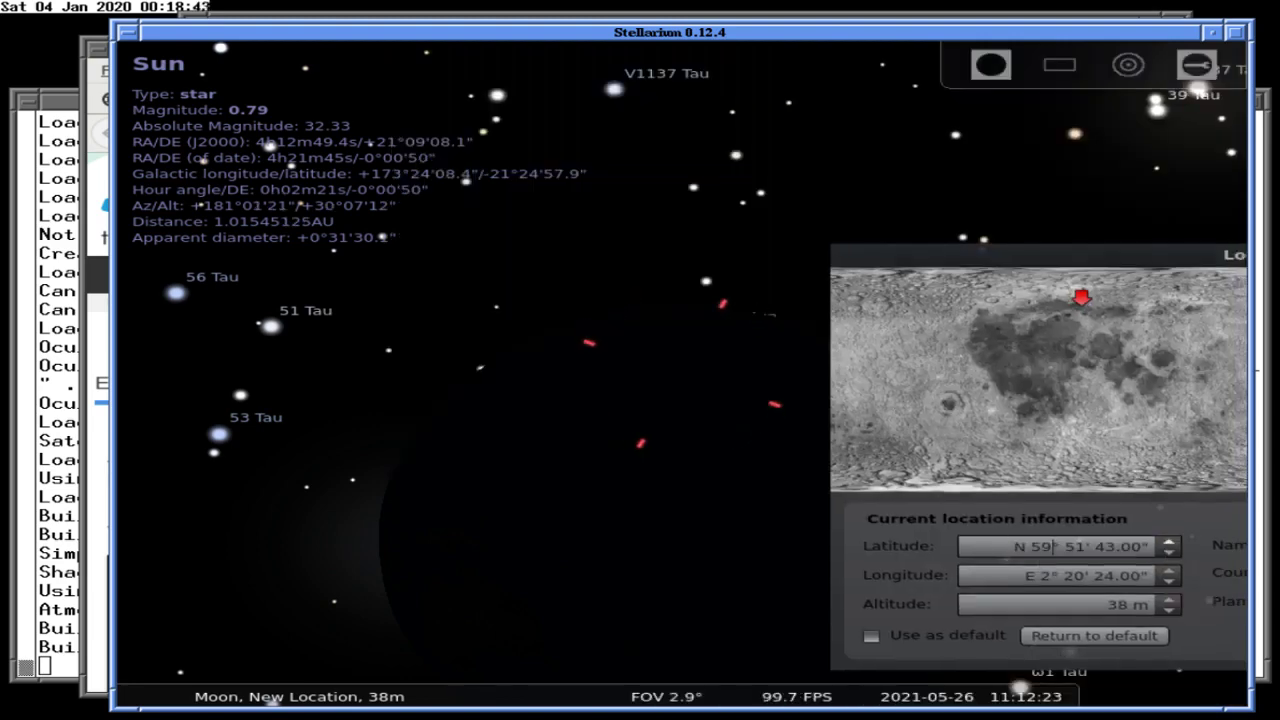
{"action": "left_click", "coordinate": [1170, 546]}
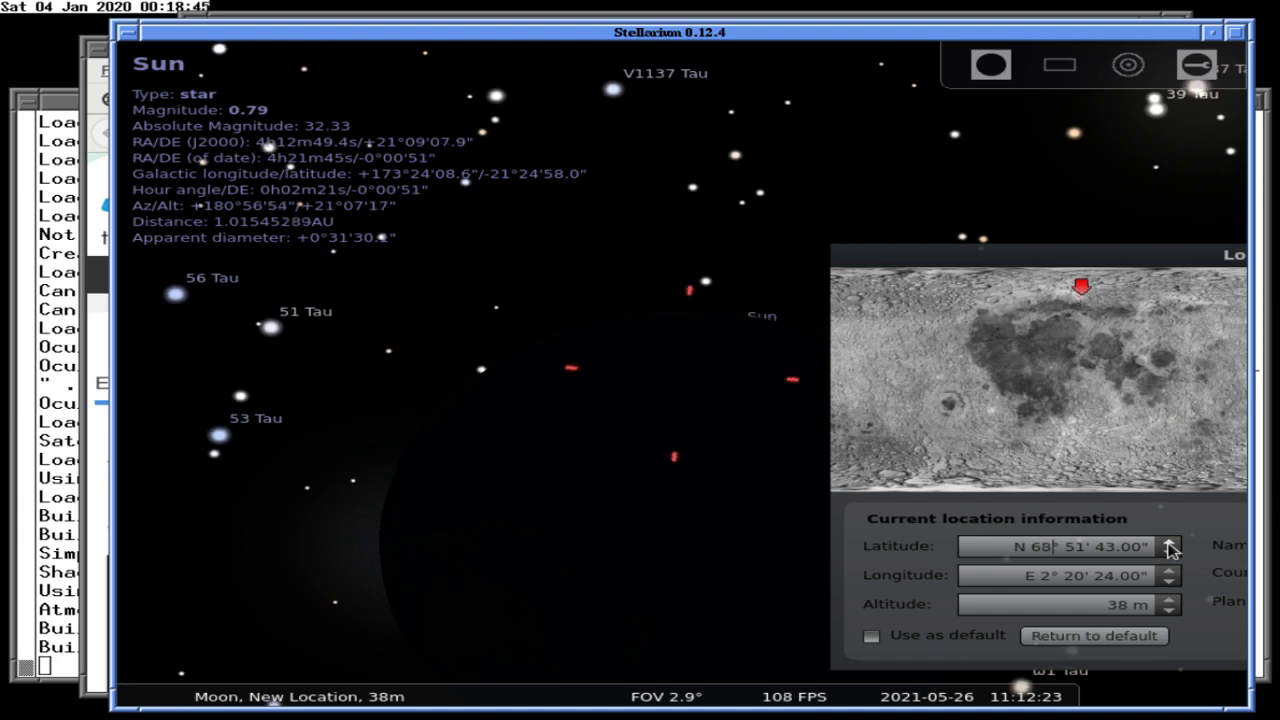
{"action": "left_click", "coordinate": [1170, 546]}
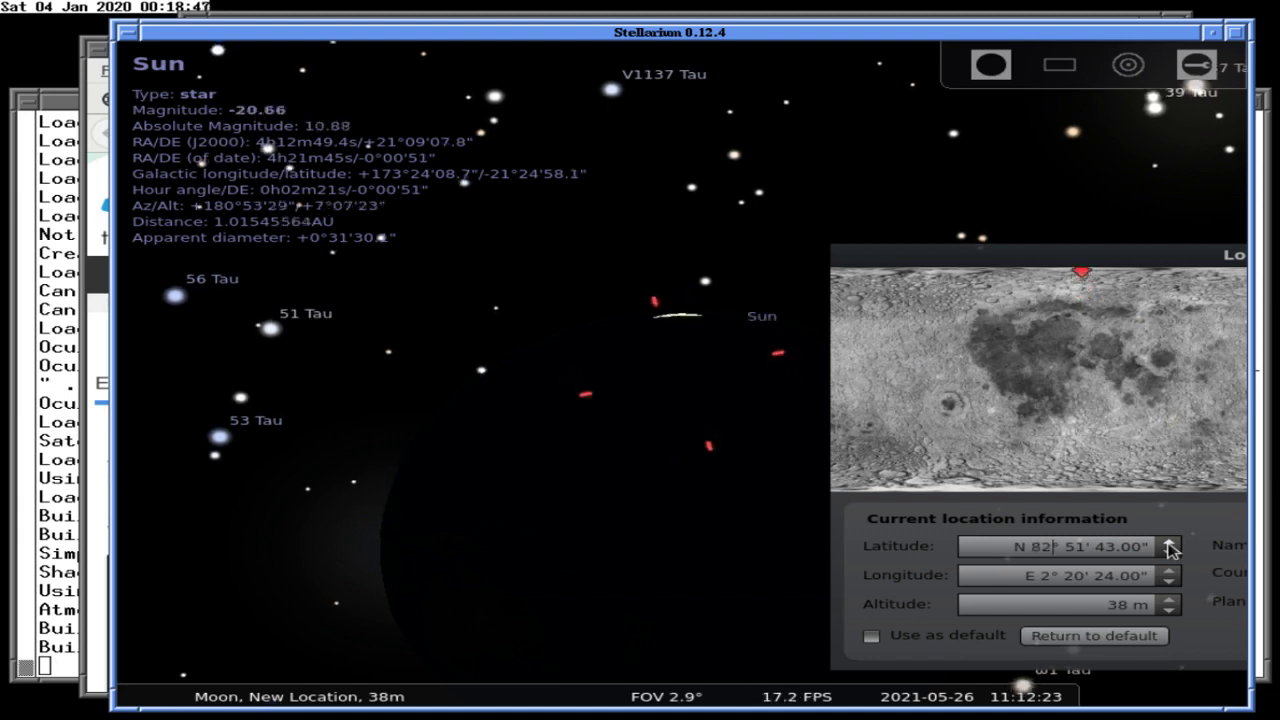
Set the observer's lunar latitude to N 89° 51' 43", bring the whole location window back into view and close it.
{"action": "left_click", "coordinate": [1170, 546]}
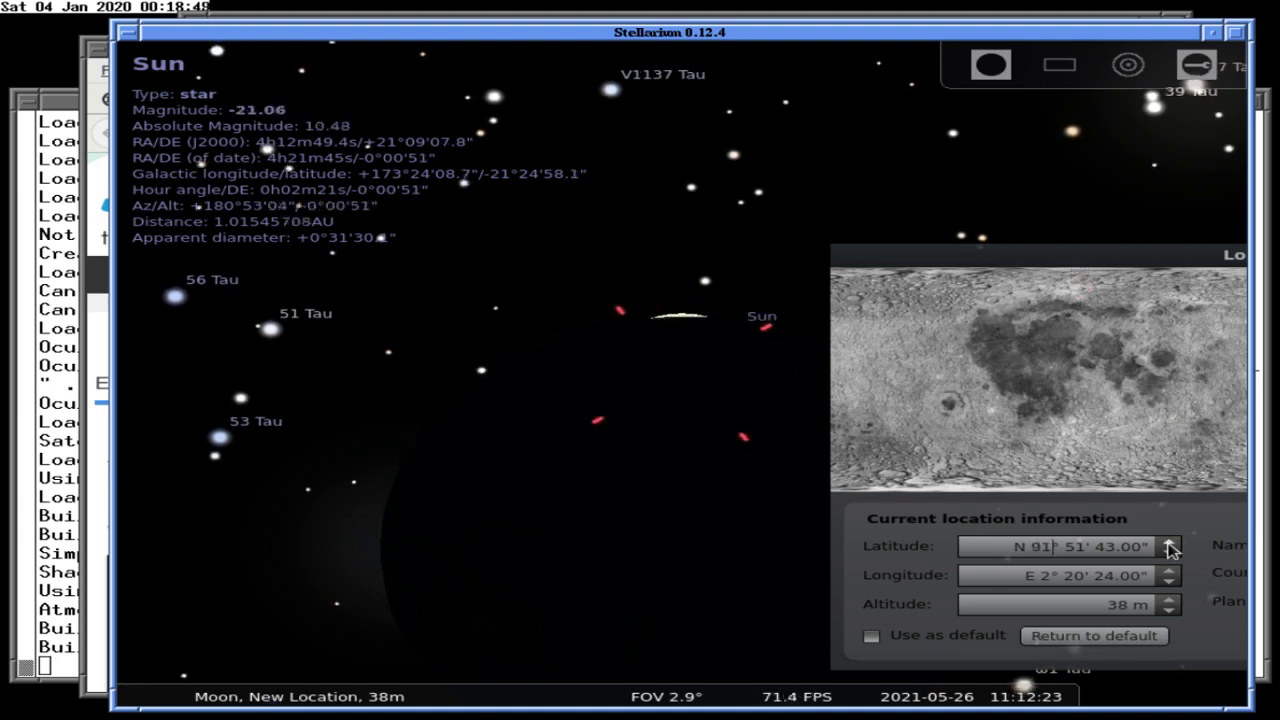
{"action": "left_click", "coordinate": [1168, 553]}
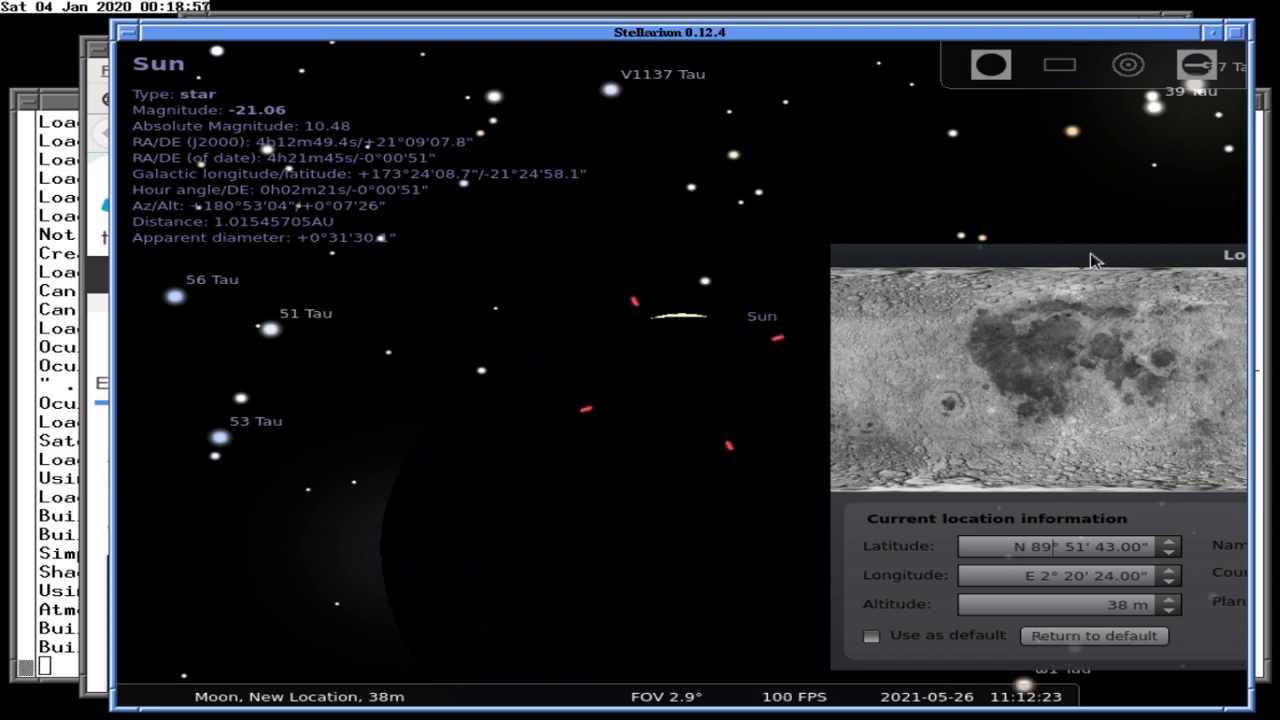
{"action": "left_click_drag", "start_coordinate": [1091, 257], "coordinate": [463, 247]}
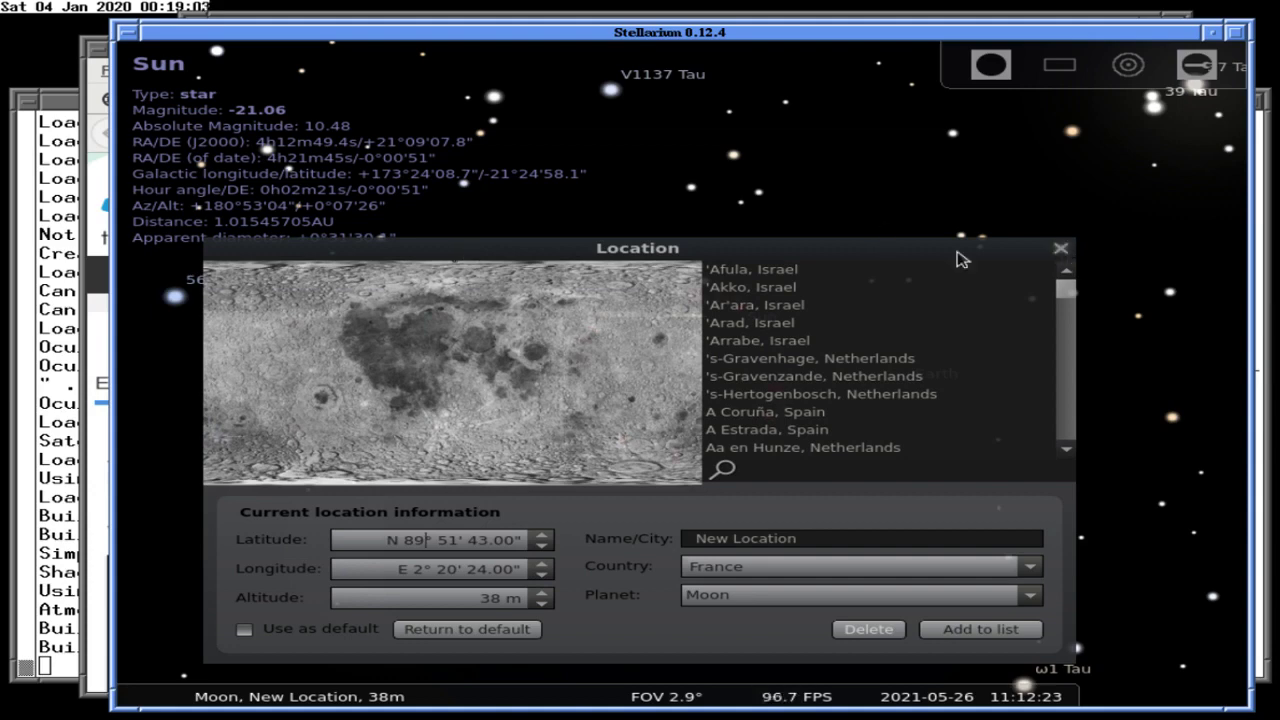
{"action": "left_click", "coordinate": [1060, 249]}
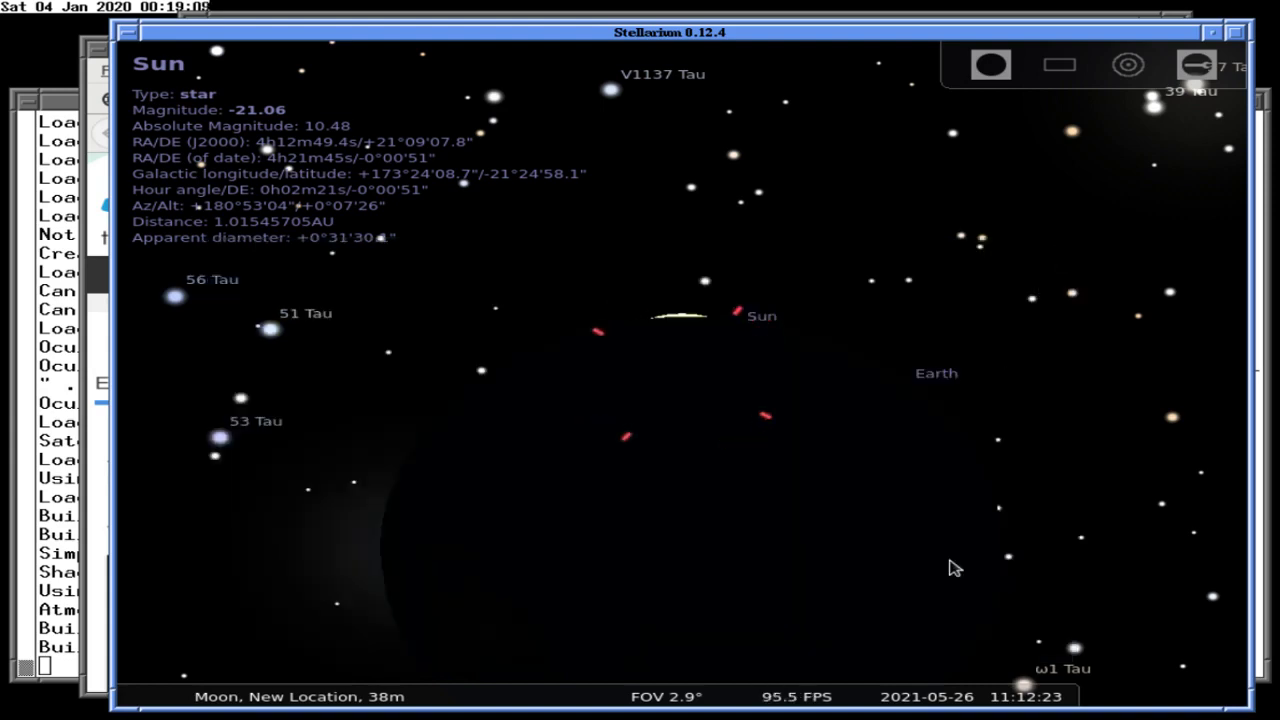
Run the simulation at increased speed until about 11:17:37 and return it to the normal time rate.
{"action": "mouse_move", "coordinate": [912, 690]}
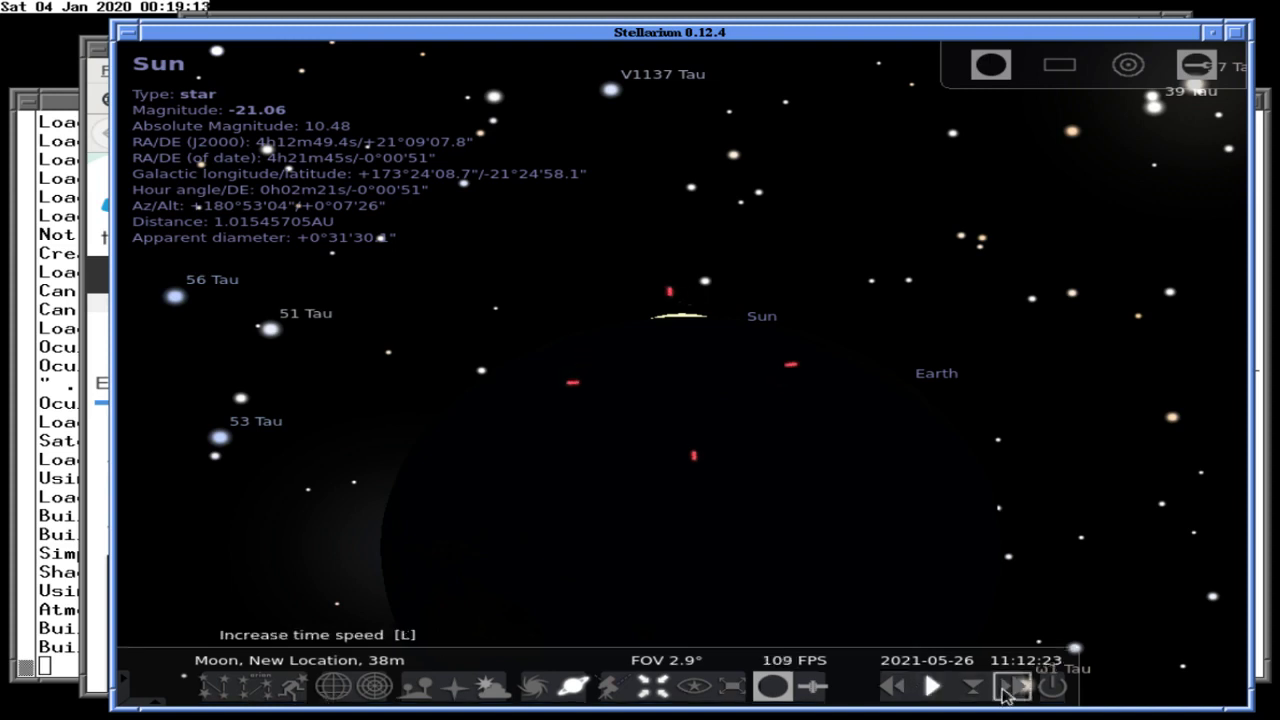
{"action": "left_click", "coordinate": [932, 686]}
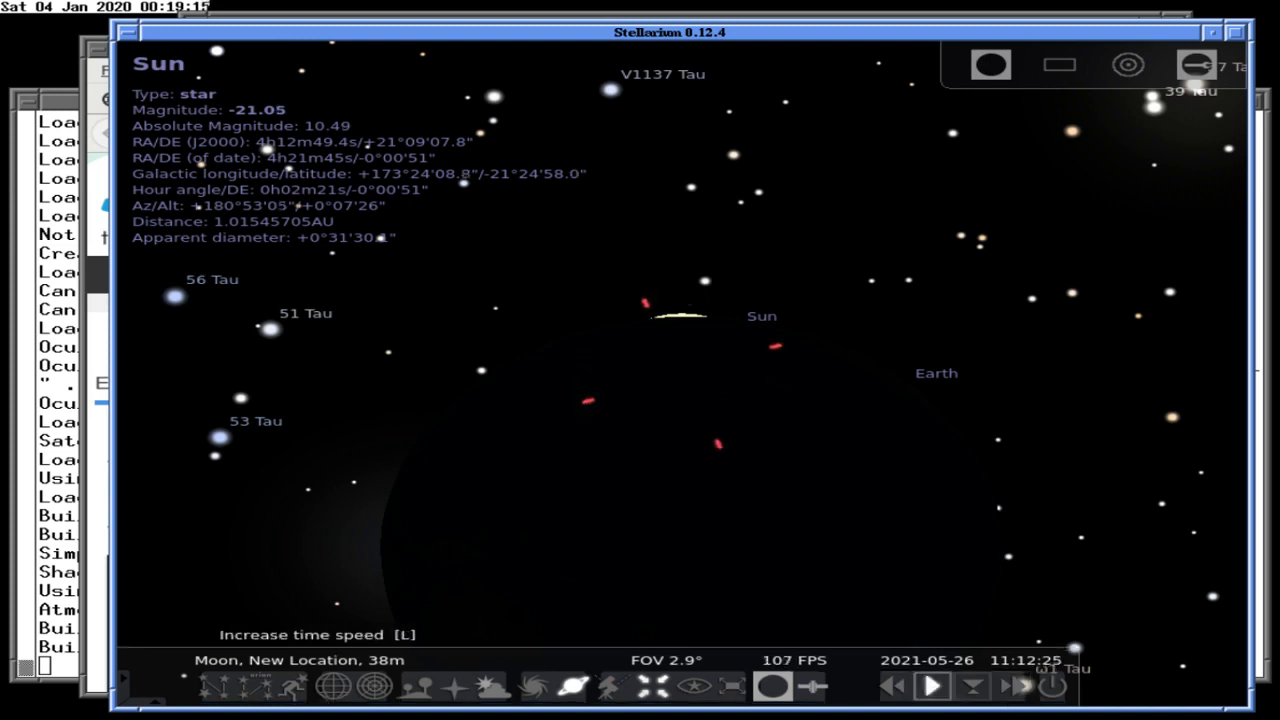
{"action": "left_click", "coordinate": [1016, 686]}
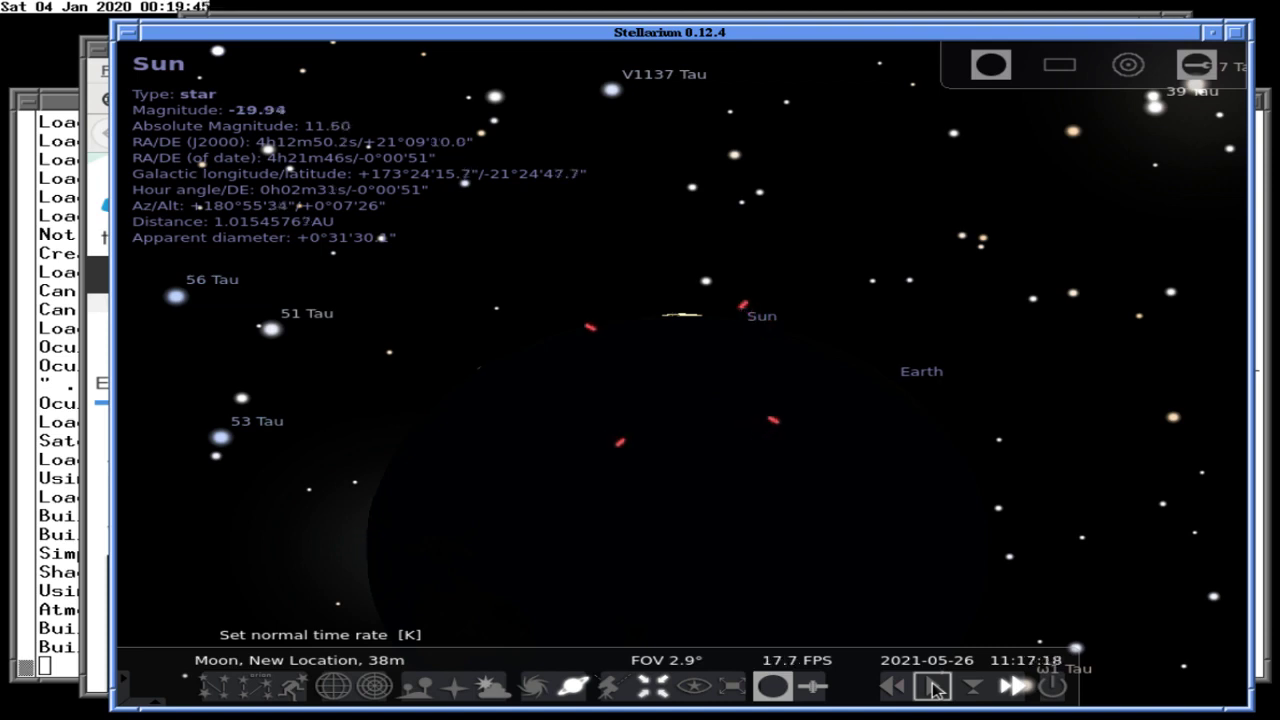
{"action": "left_click", "coordinate": [933, 687]}
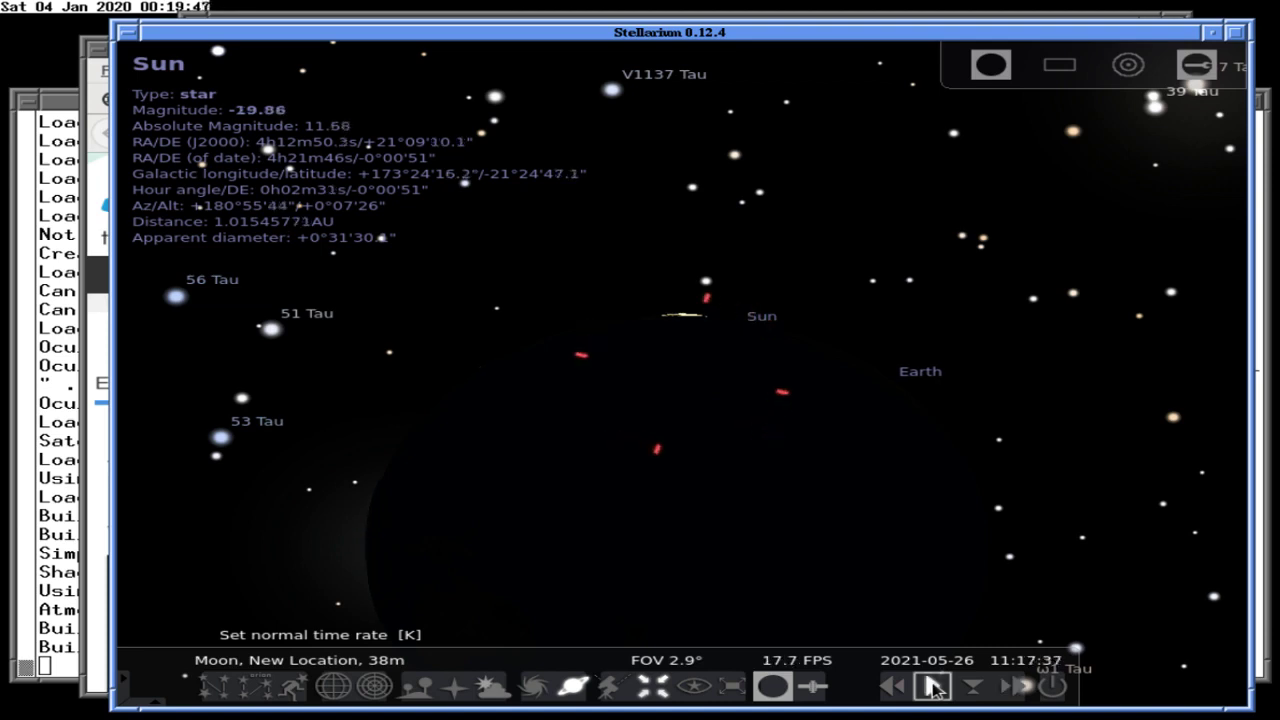
Look up the maximum eclipse time in the README.stream notes and advance Stellarium's simulation to about 11:18:45.
{"action": "left_click", "coordinate": [92, 444]}
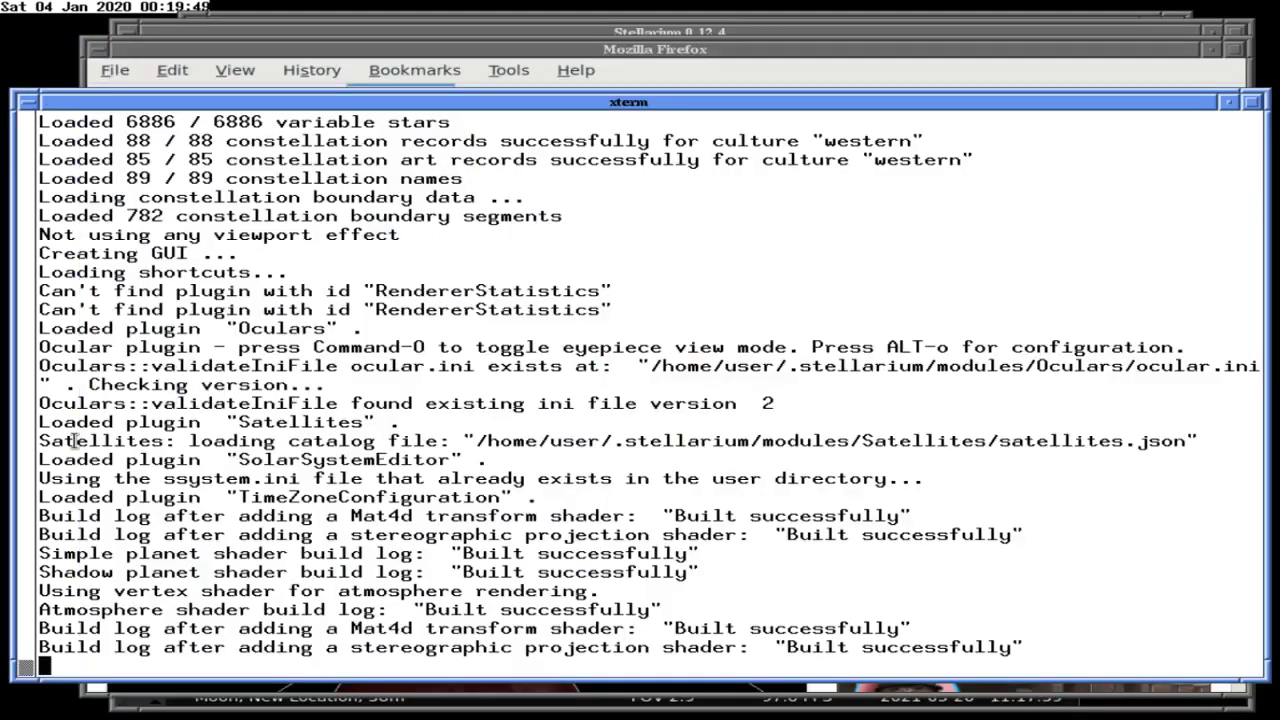
{"action": "left_click", "coordinate": [483, 22]}
{"action": "left_click", "coordinate": [483, 17]}
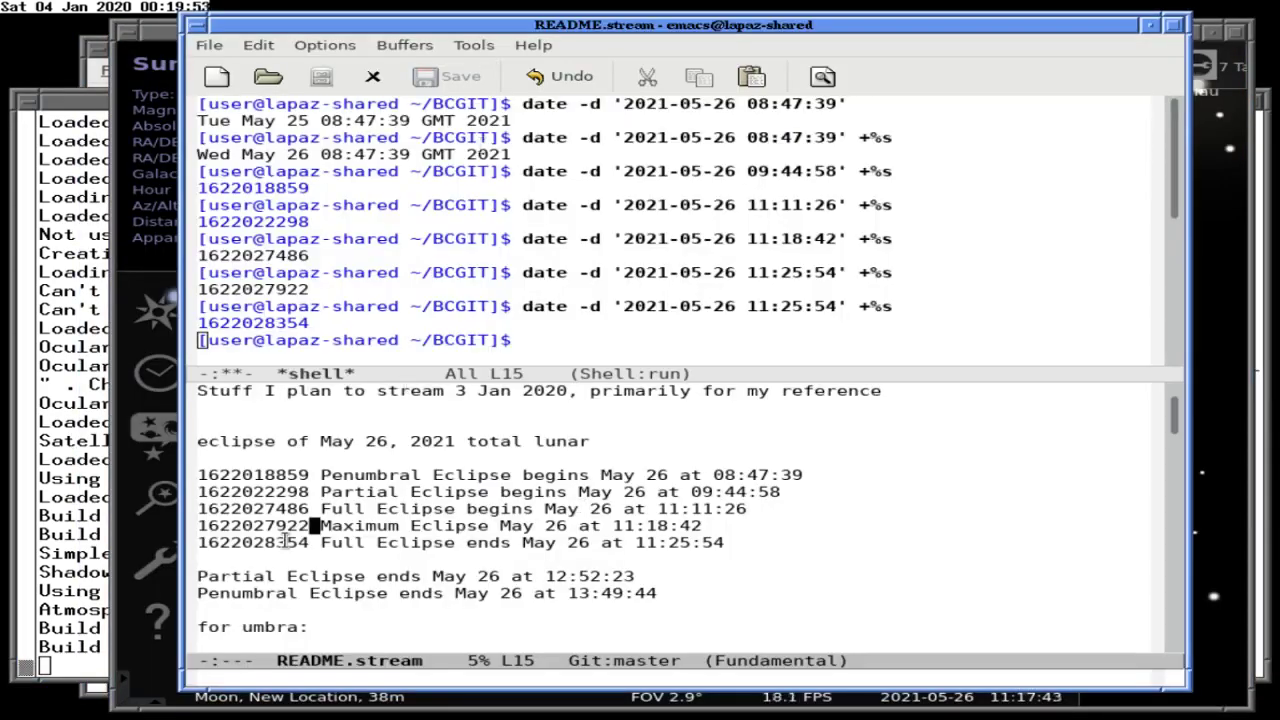
{"action": "left_click", "coordinate": [142, 562]}
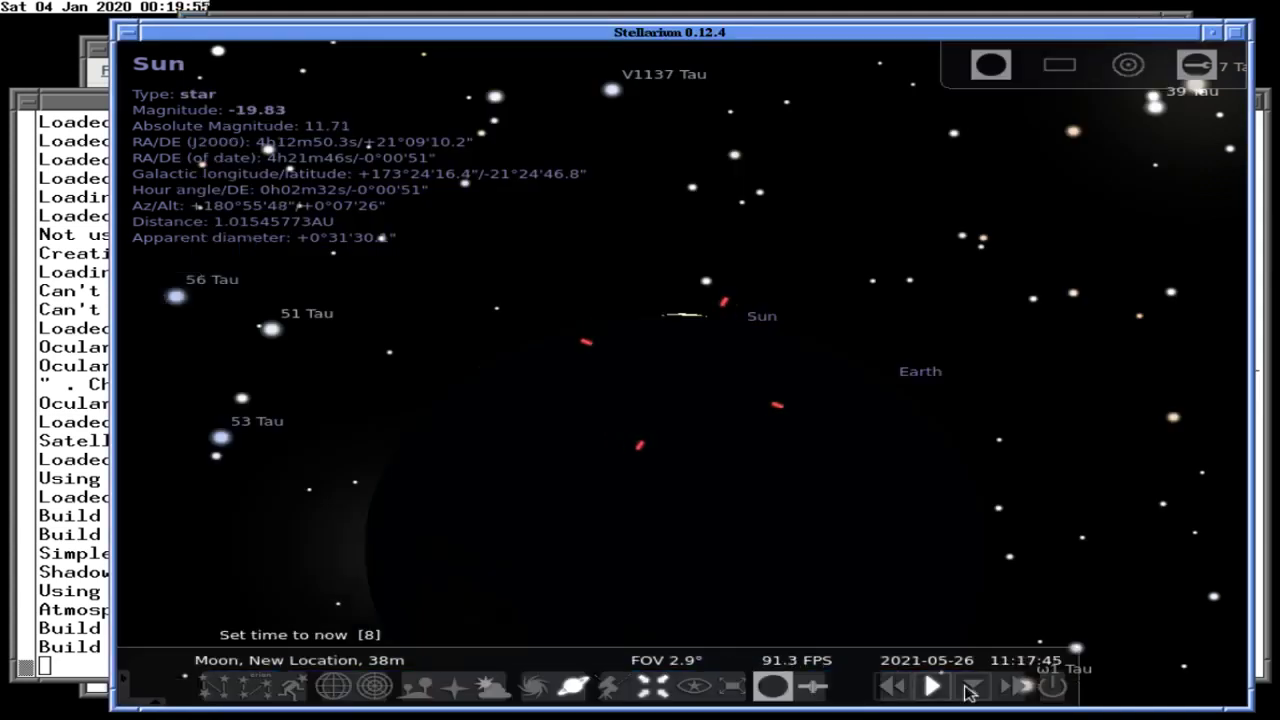
{"action": "left_click", "coordinate": [1013, 686]}
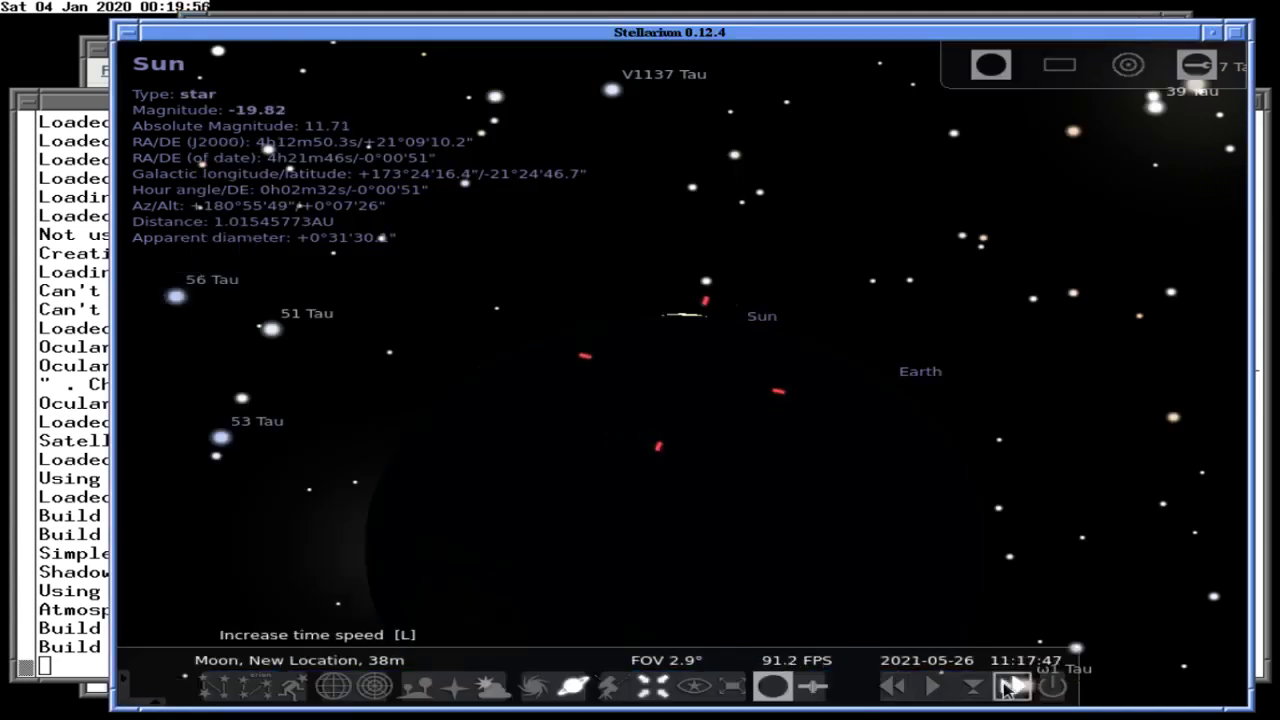
{"action": "left_click", "coordinate": [932, 688]}
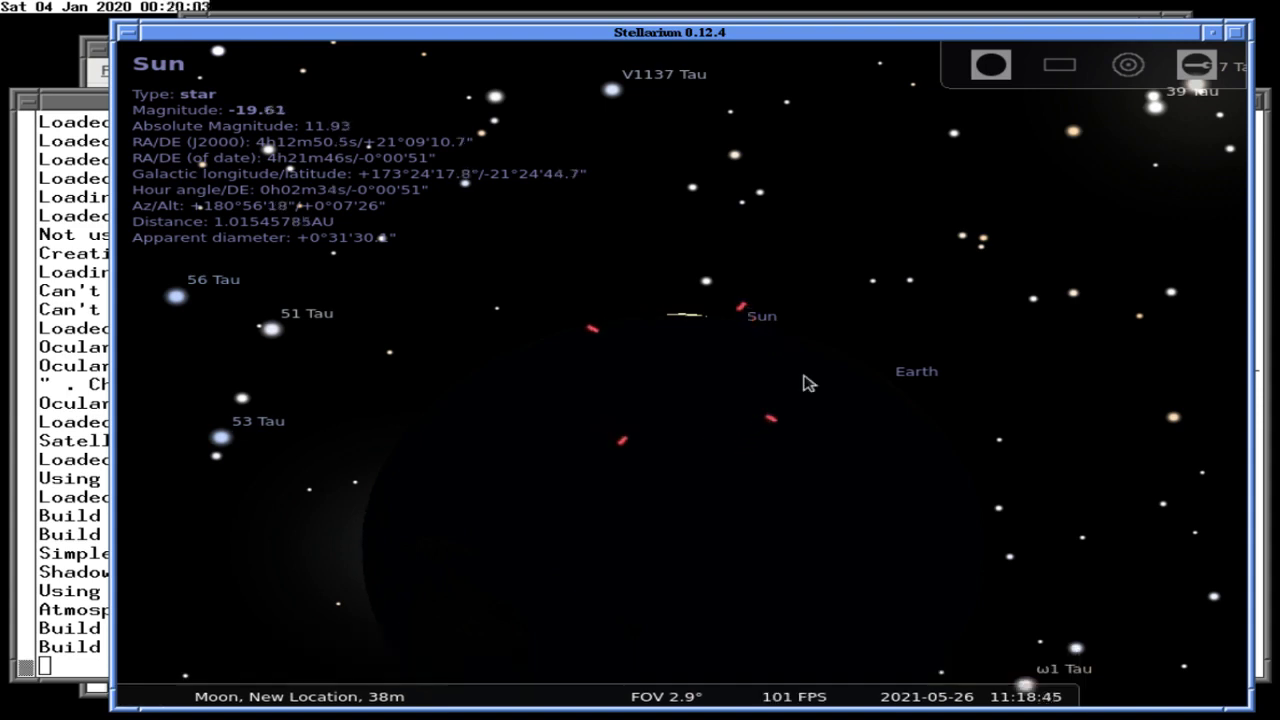
Zoom in on the Sun's sliver above Earth's edge, centre it and check the observer's location settings.
{"action": "scroll", "coordinate": [808, 380], "scroll_direction": "up", "scroll_amount": 3}
{"action": "scroll", "coordinate": [808, 380], "scroll_direction": "up", "scroll_amount": 2}
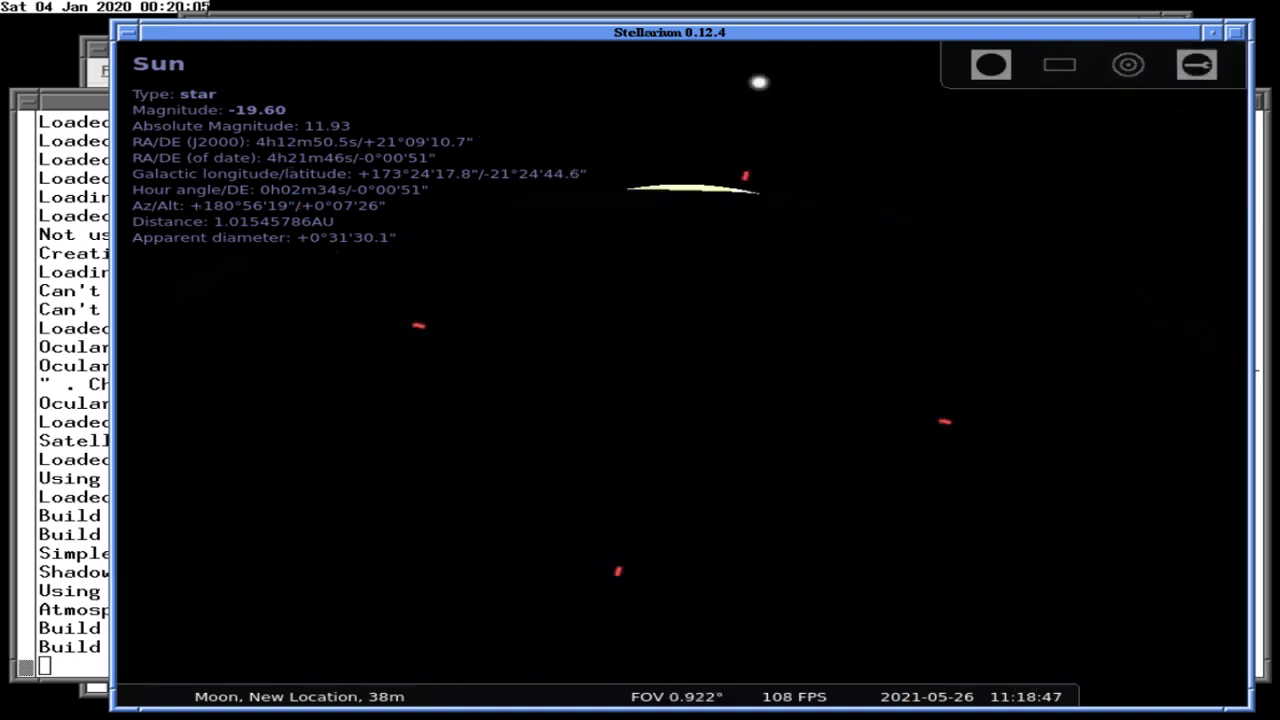
{"action": "key", "text": "space"}
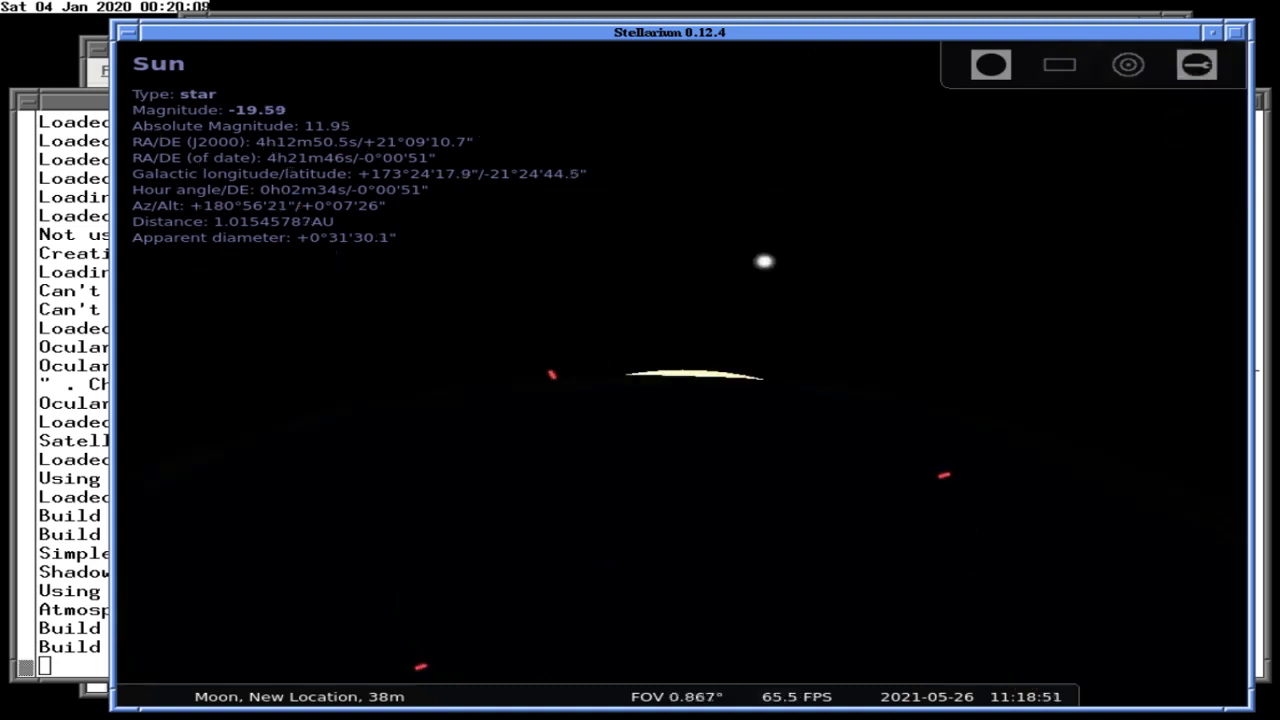
{"action": "key", "text": "F6"}
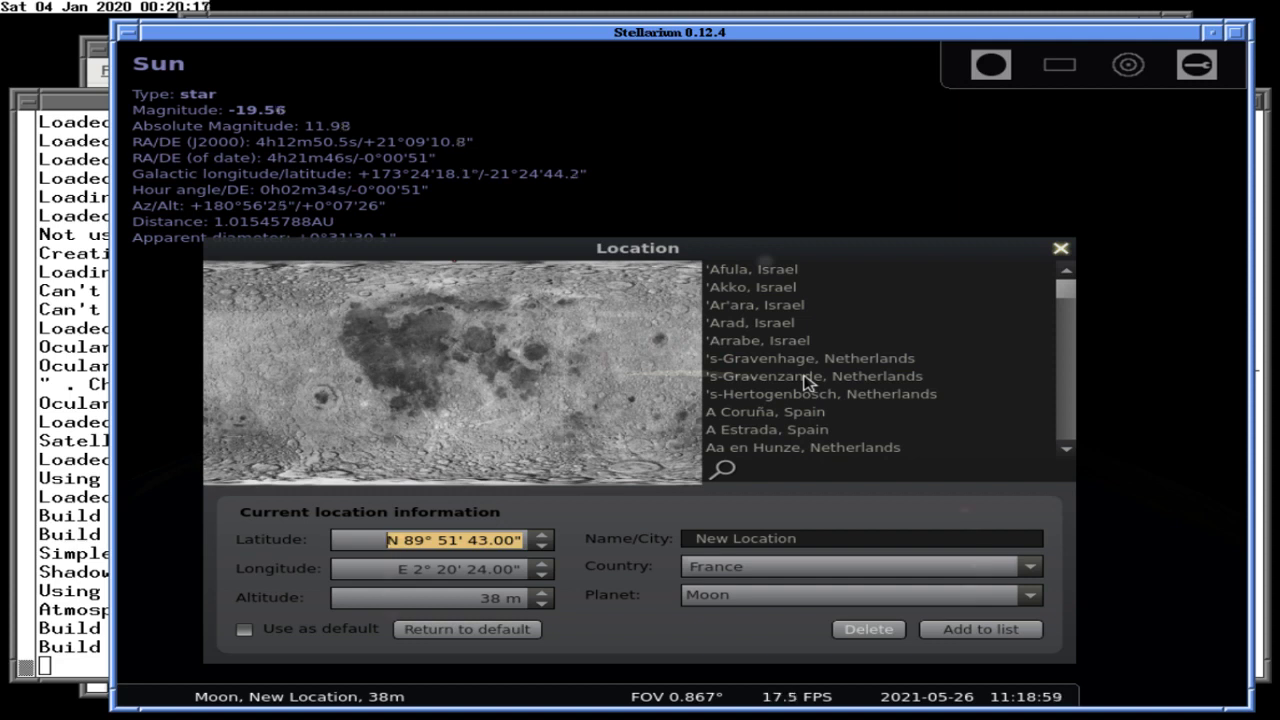
{"action": "left_click", "coordinate": [1061, 248]}
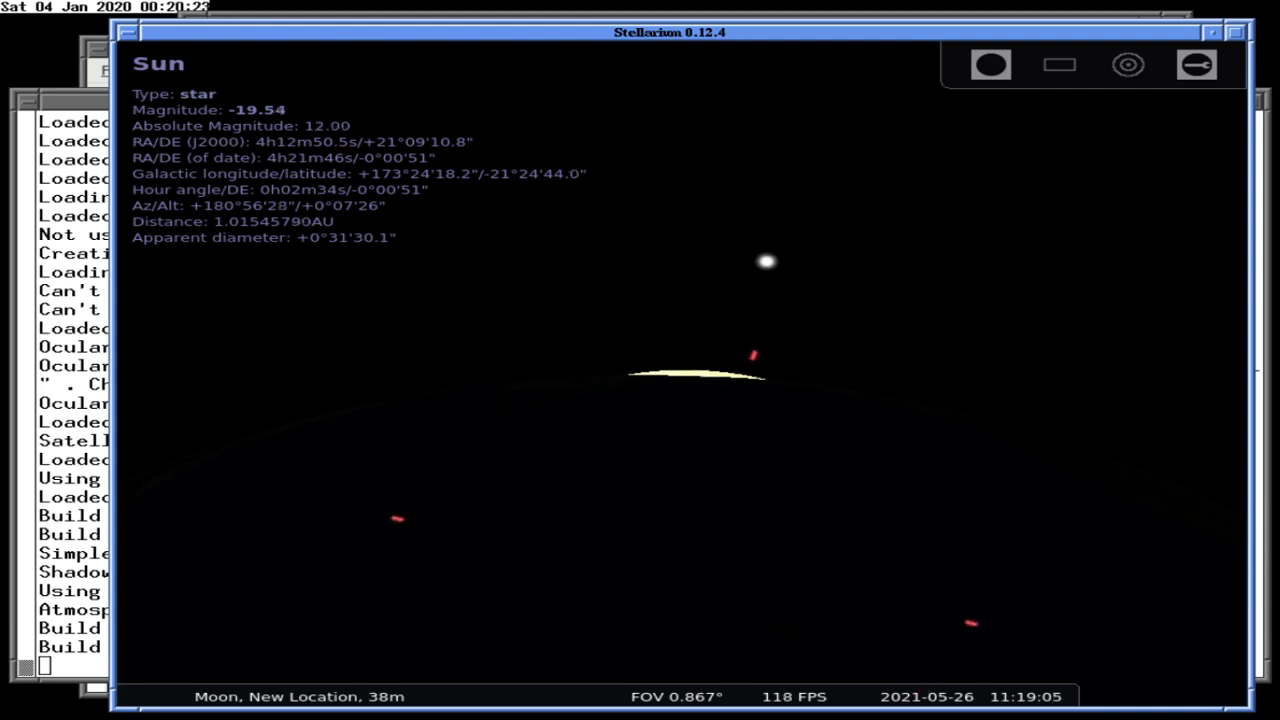
Examine the thin visible crescent of the Sun along Earth's edge at several magnifications.
{"action": "scroll", "coordinate": [707, 391], "scroll_direction": "up", "scroll_amount": 4}
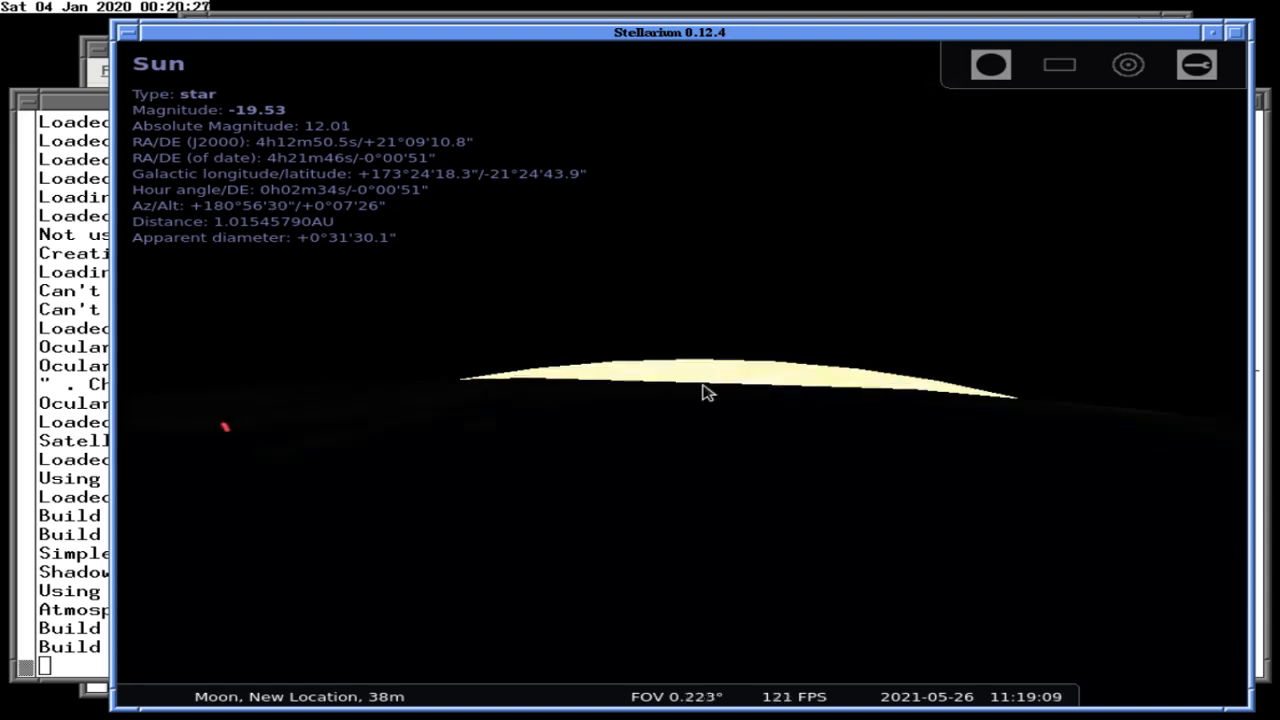
{"action": "scroll", "coordinate": [707, 391], "scroll_direction": "down", "scroll_amount": 1}
{"action": "scroll", "coordinate": [707, 391], "scroll_direction": "down", "scroll_amount": 2}
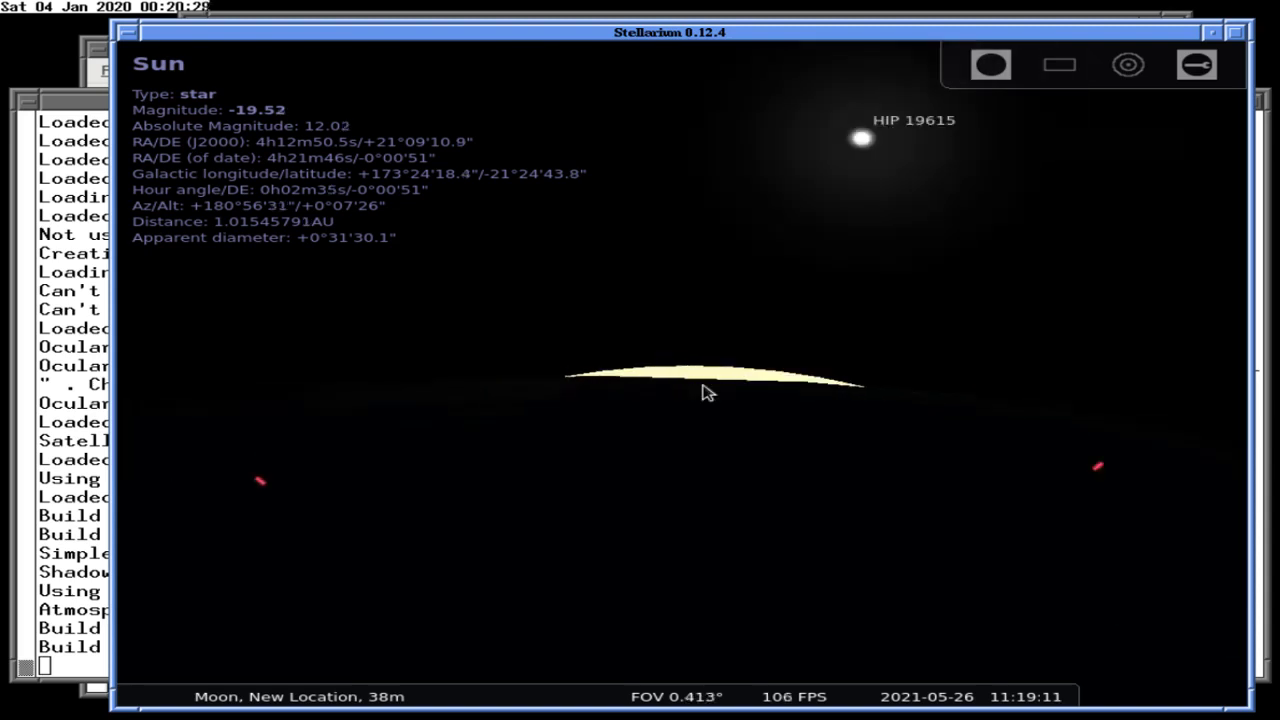
{"action": "scroll", "coordinate": [705, 392], "scroll_direction": "up", "scroll_amount": 5}
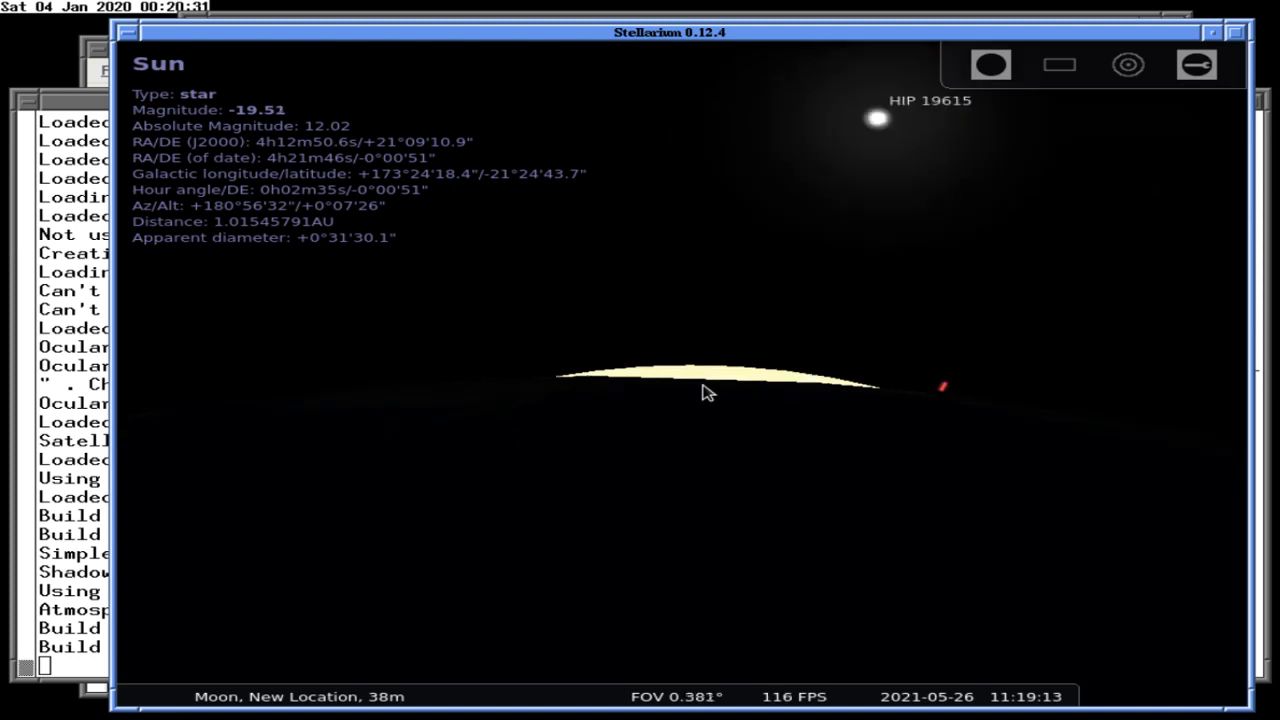
{"action": "scroll", "coordinate": [705, 392], "scroll_direction": "down", "scroll_amount": 5}
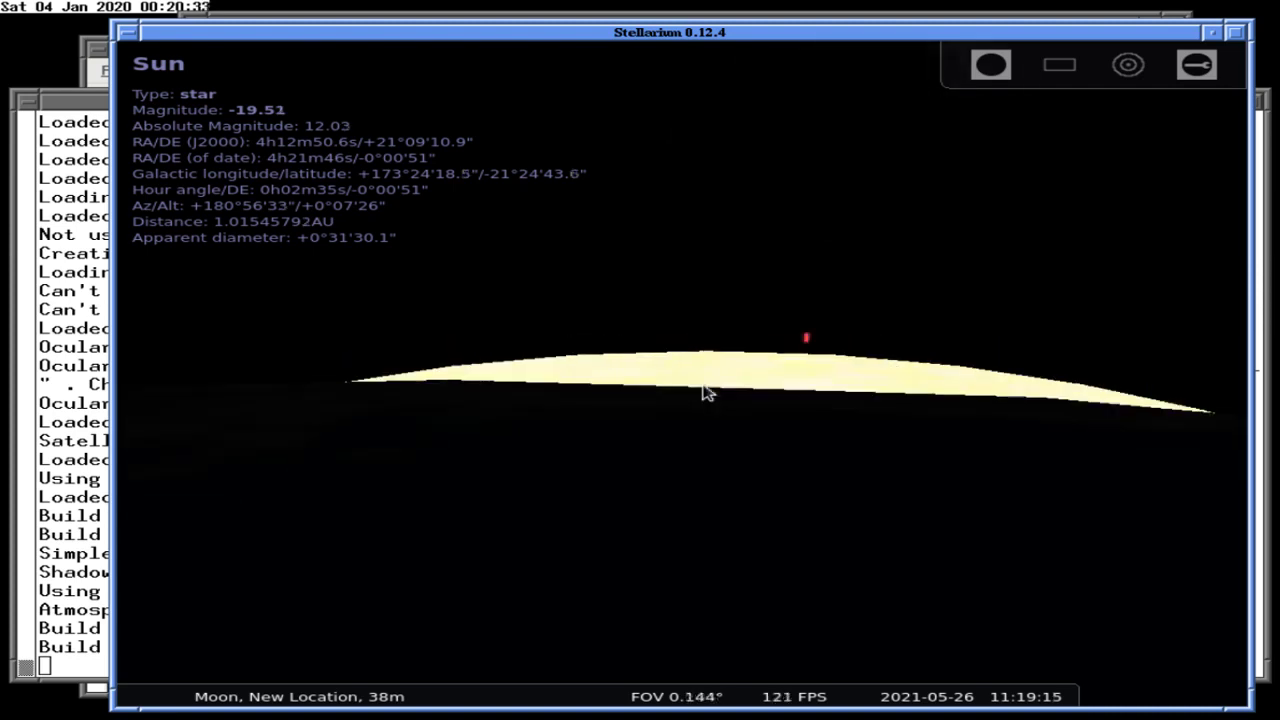
{"action": "scroll", "coordinate": [705, 392], "scroll_direction": "down", "scroll_amount": 3}
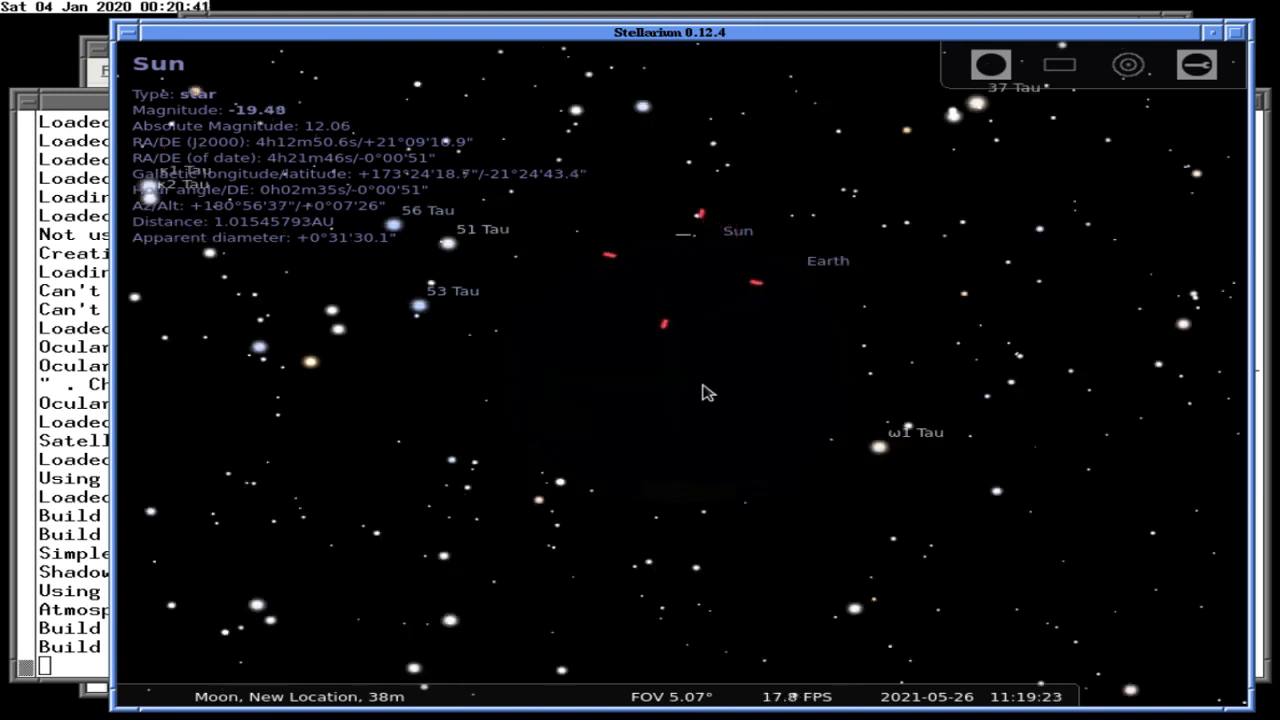
{"action": "scroll", "coordinate": [705, 392], "scroll_direction": "up", "scroll_amount": 3}
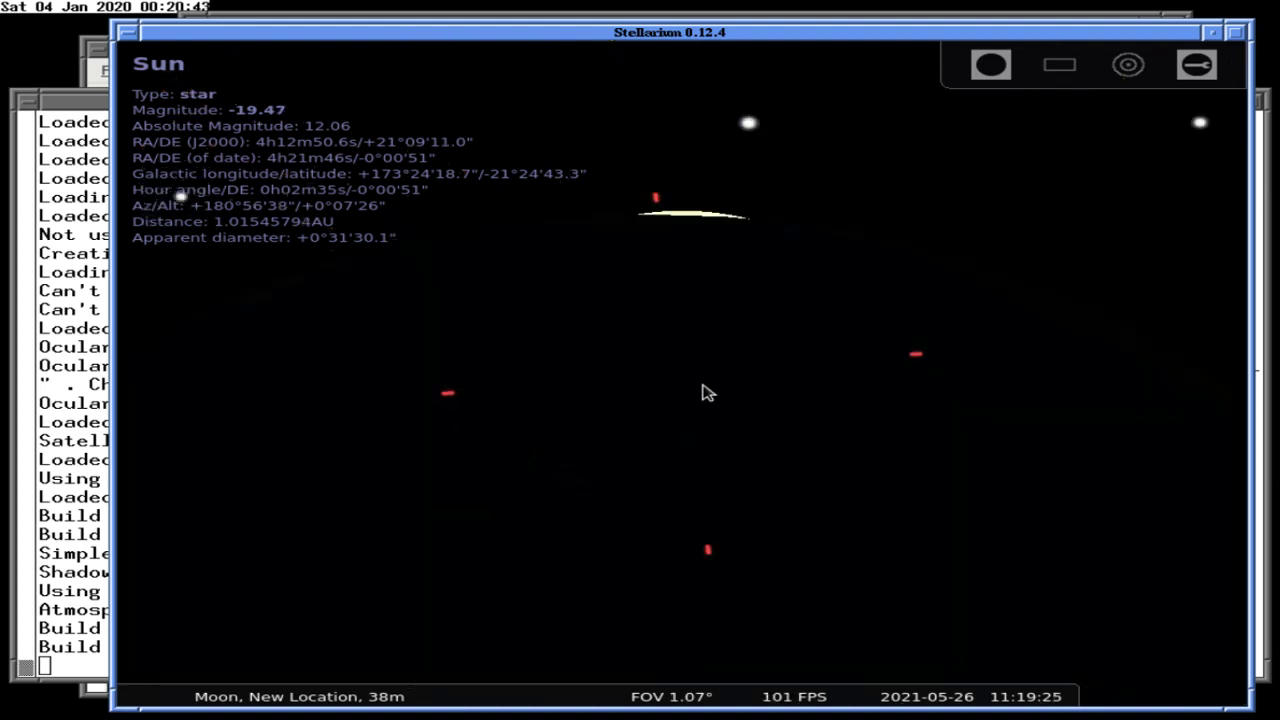
{"action": "scroll", "coordinate": [700, 391], "scroll_direction": "up", "scroll_amount": 1}
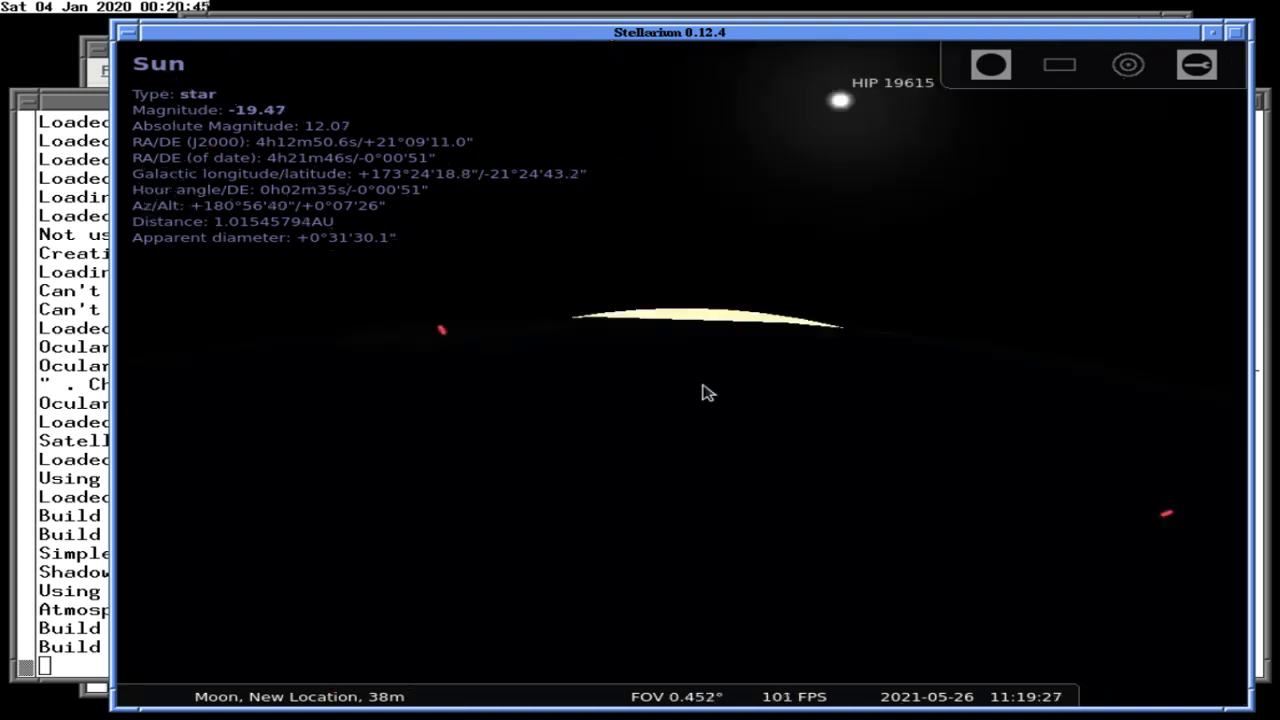
Run the simulation forward at progressively higher speeds past the full eclipse to 12:34:33 and stop it there.
{"action": "mouse_move", "coordinate": [934, 686]}
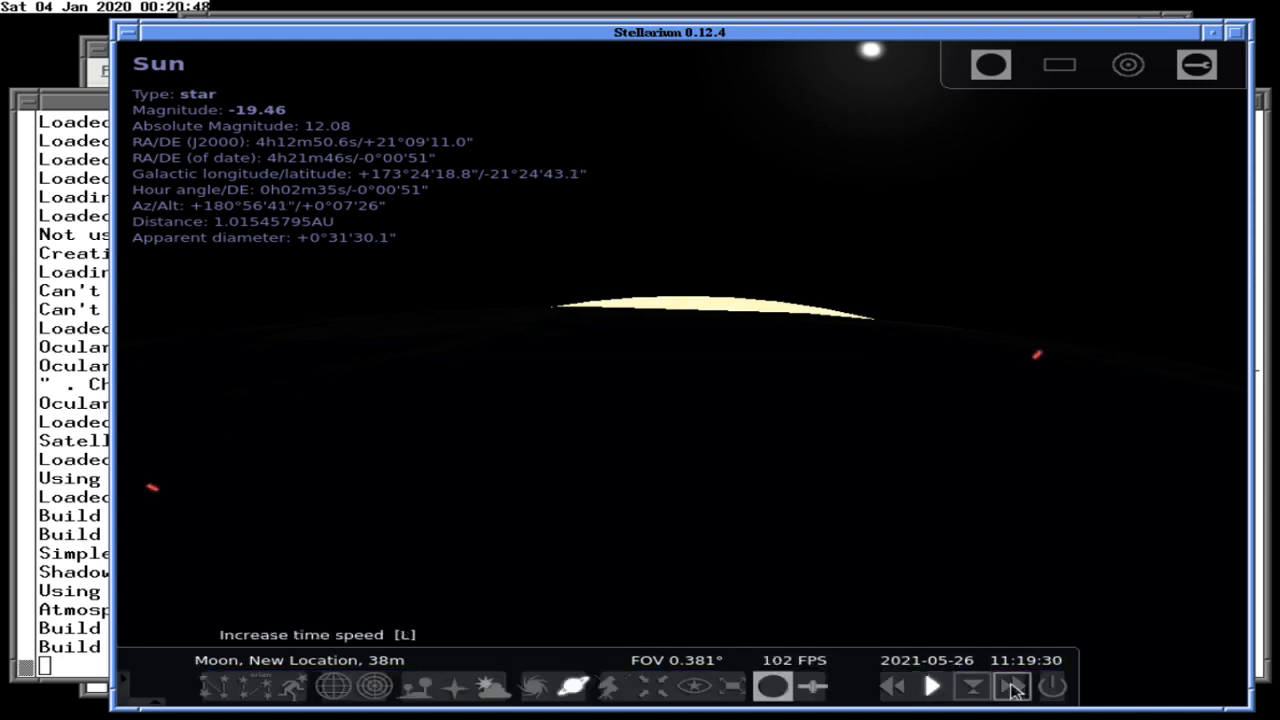
{"action": "left_click", "coordinate": [1010, 686]}
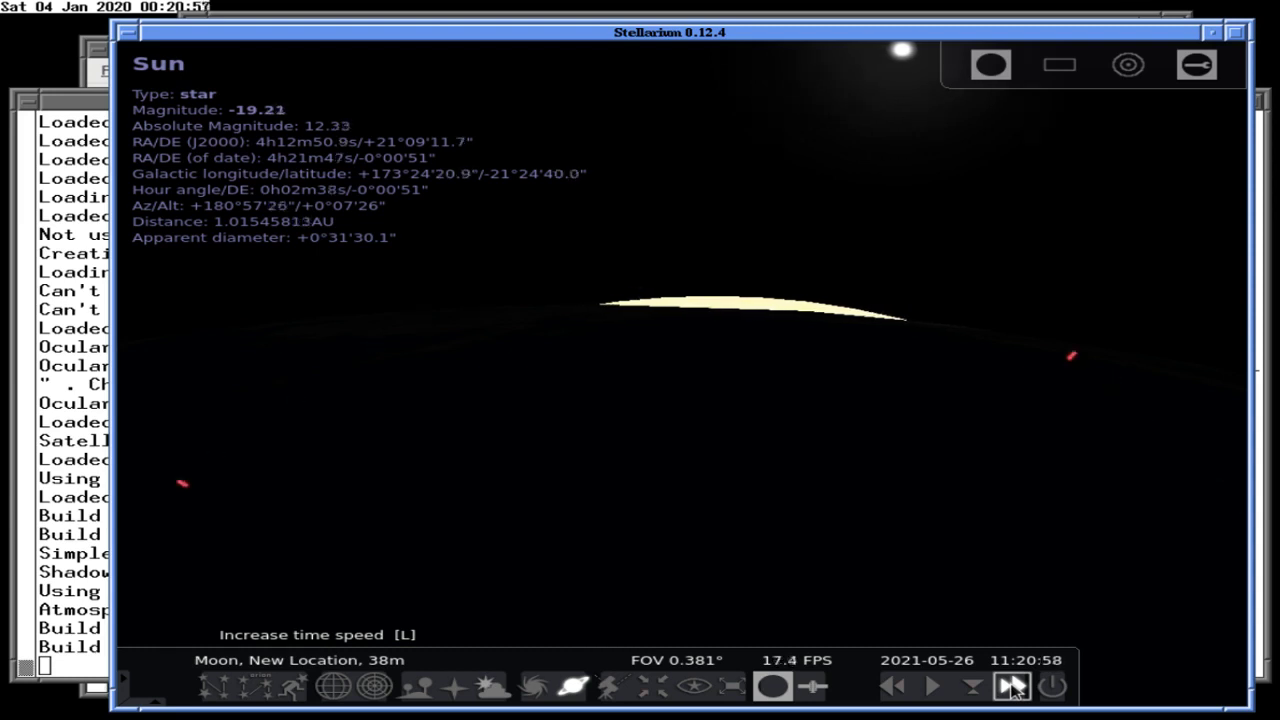
{"action": "left_click", "coordinate": [1012, 686]}
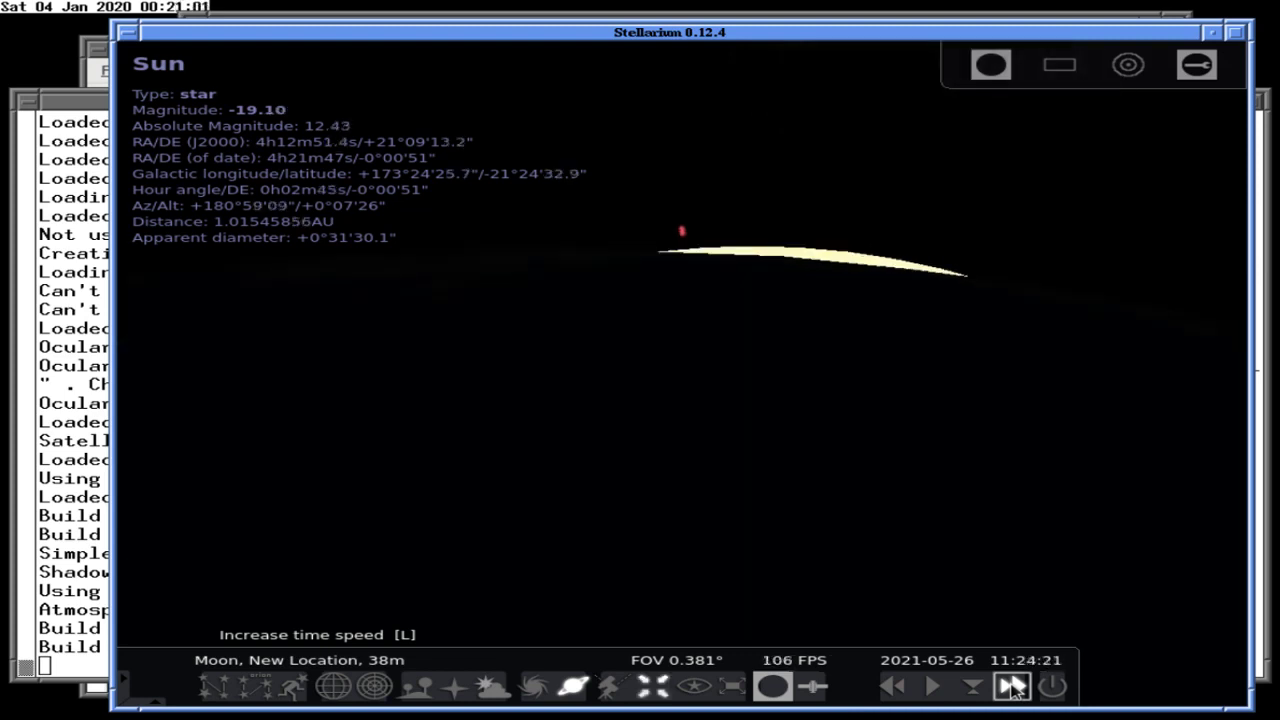
{"action": "left_click", "coordinate": [1012, 686]}
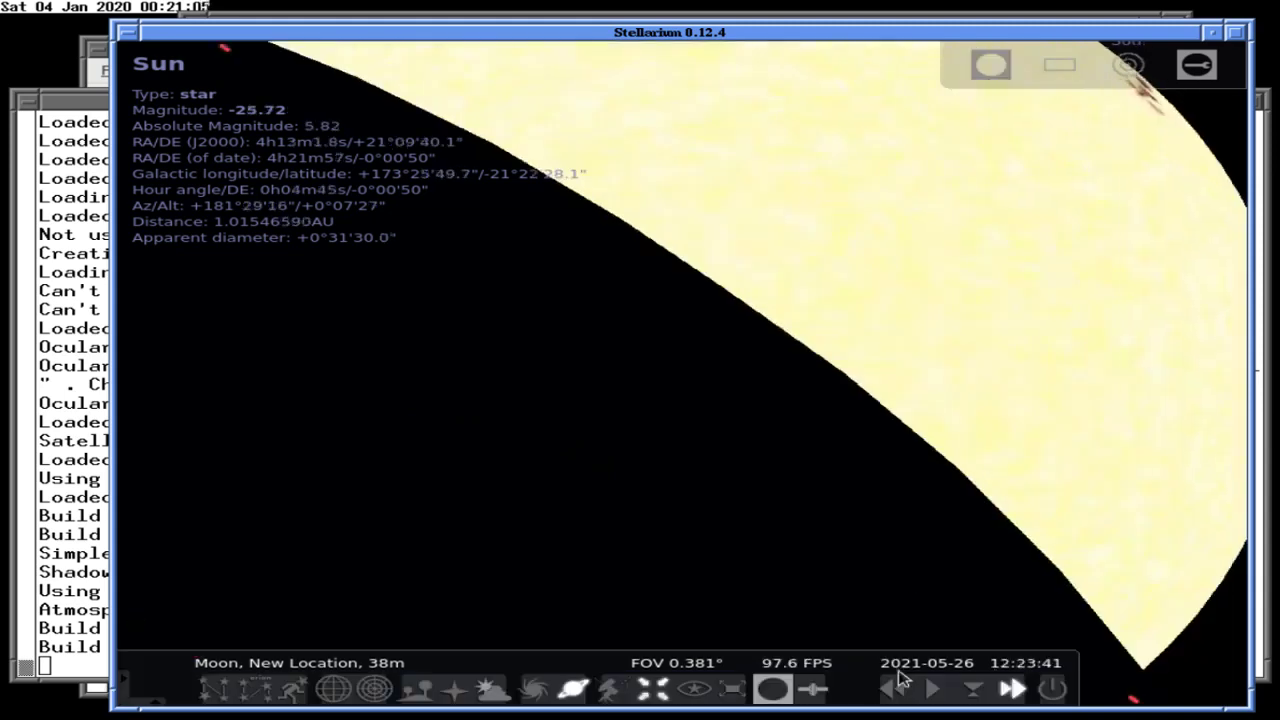
{"action": "left_click", "coordinate": [928, 686]}
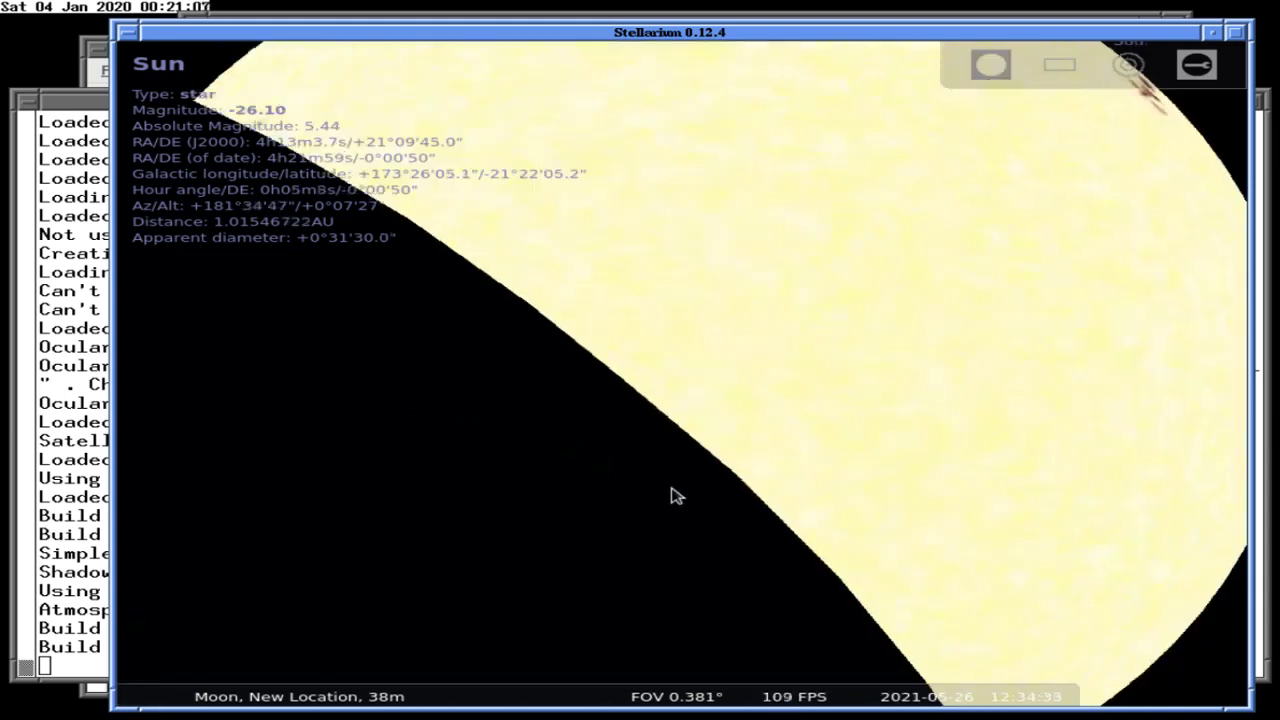
Rewind the simulation to about 11:15:48 at normal rate and start it running forward at increased speed.
{"action": "left_click", "coordinate": [91, 443]}
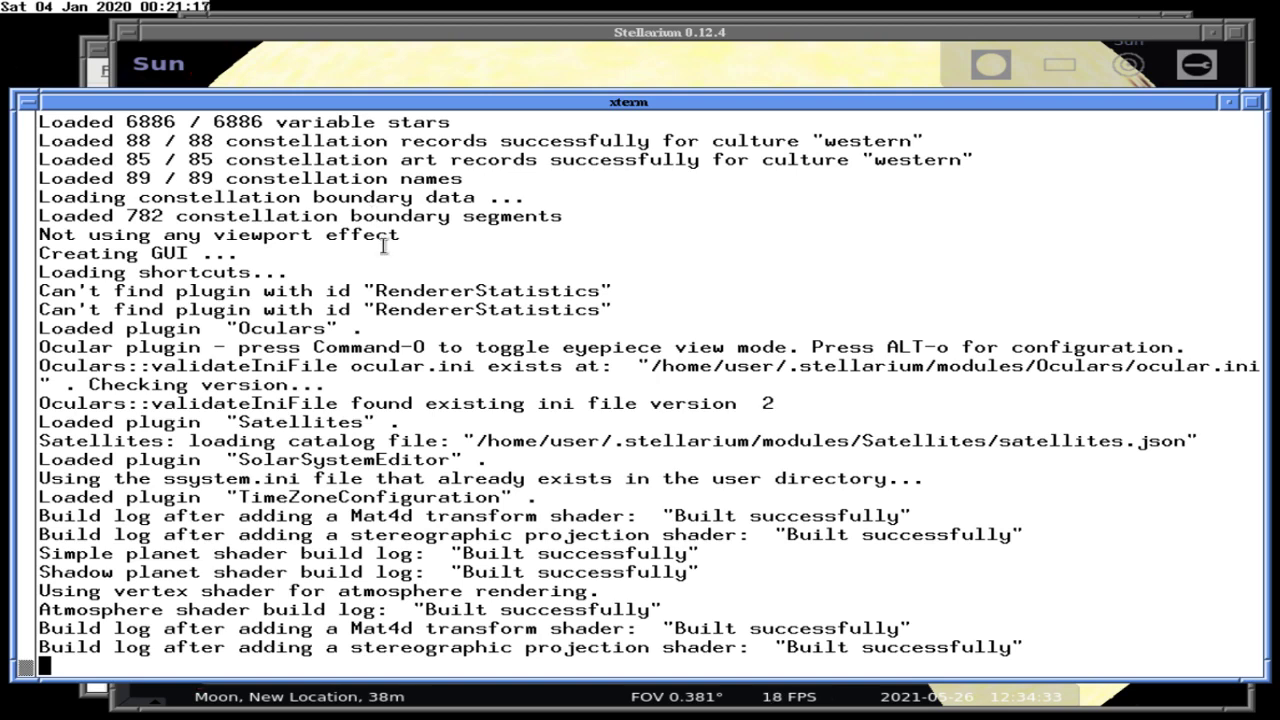
{"action": "left_click", "coordinate": [694, 62]}
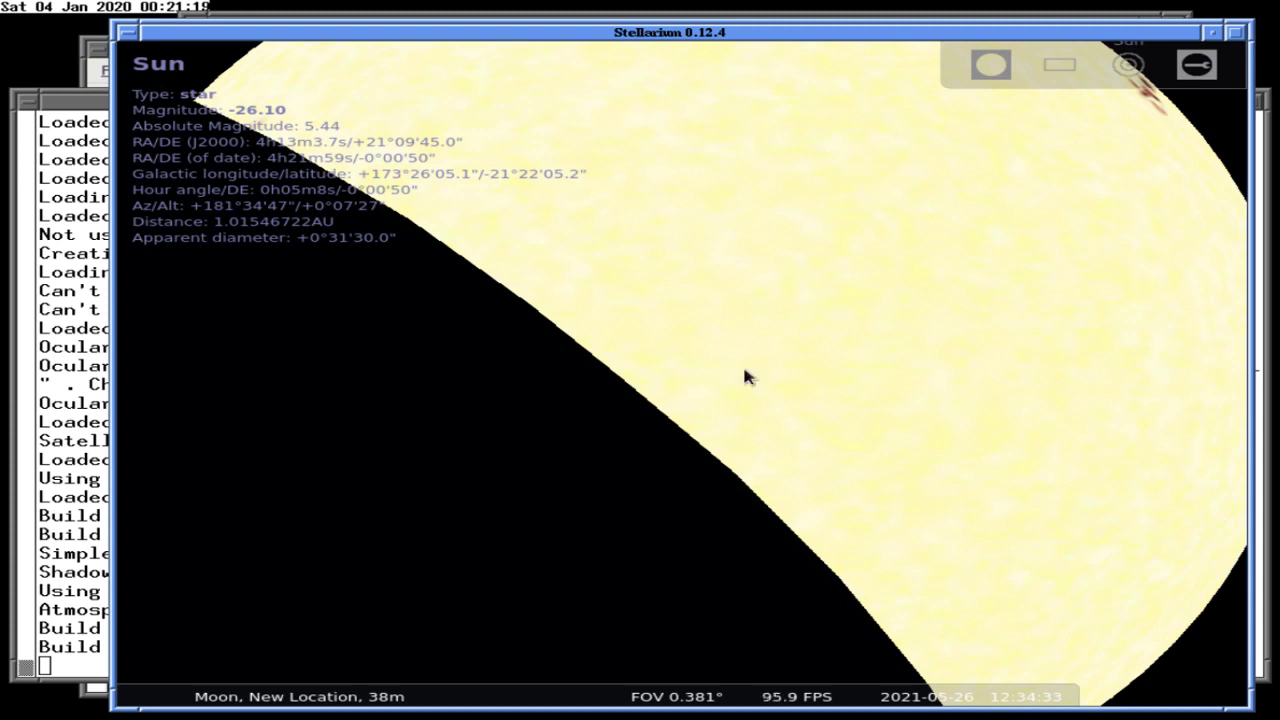
{"action": "left_click", "coordinate": [892, 688]}
{"action": "left_click", "coordinate": [892, 688]}
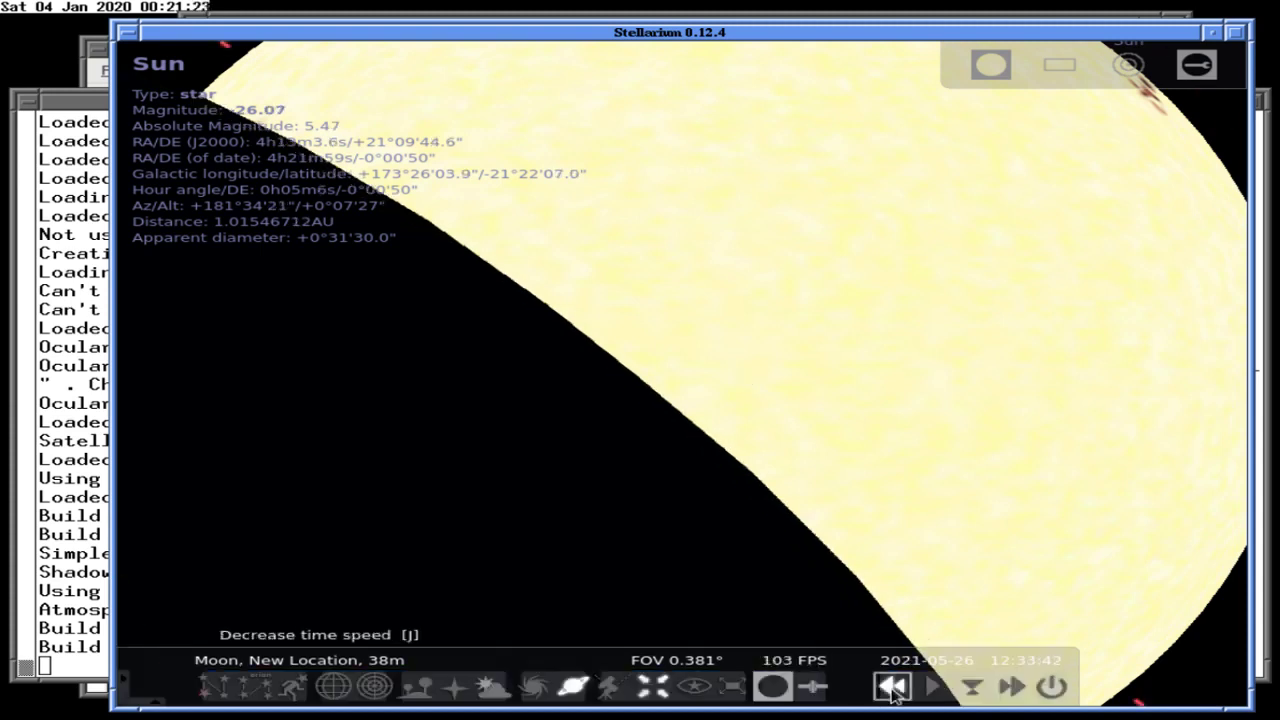
{"action": "left_click", "coordinate": [893, 688]}
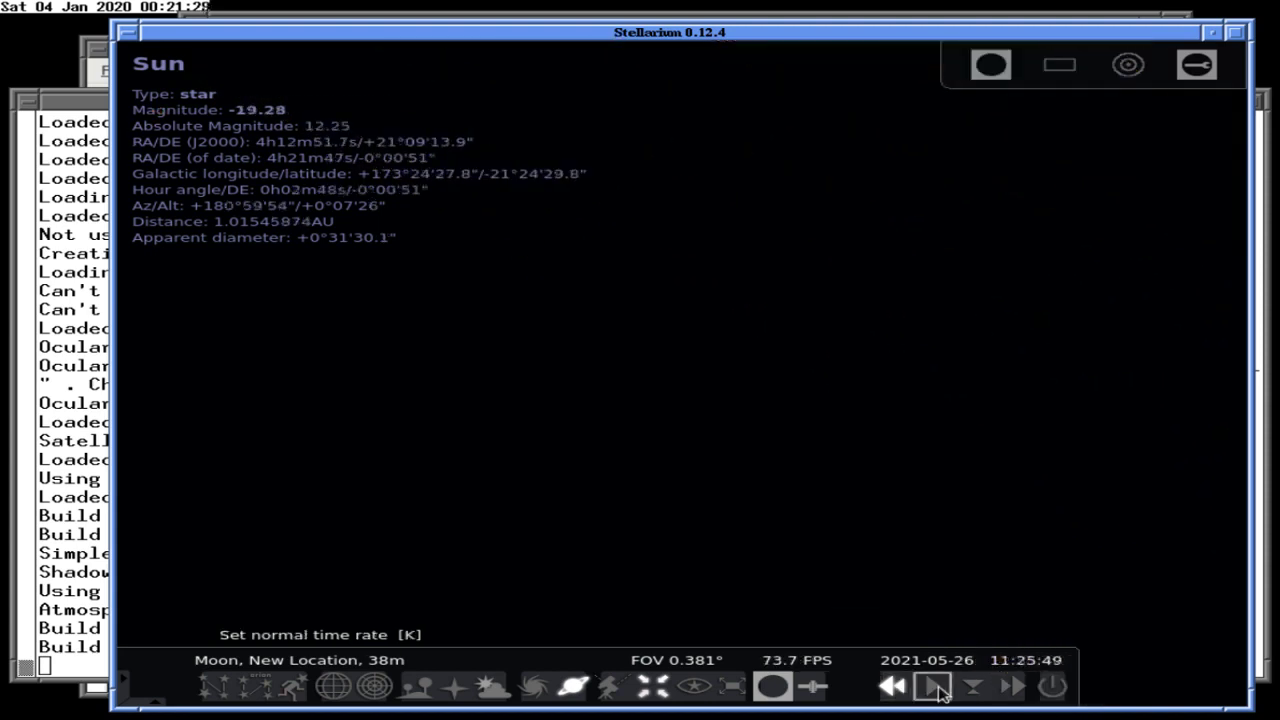
{"action": "left_click", "coordinate": [936, 688]}
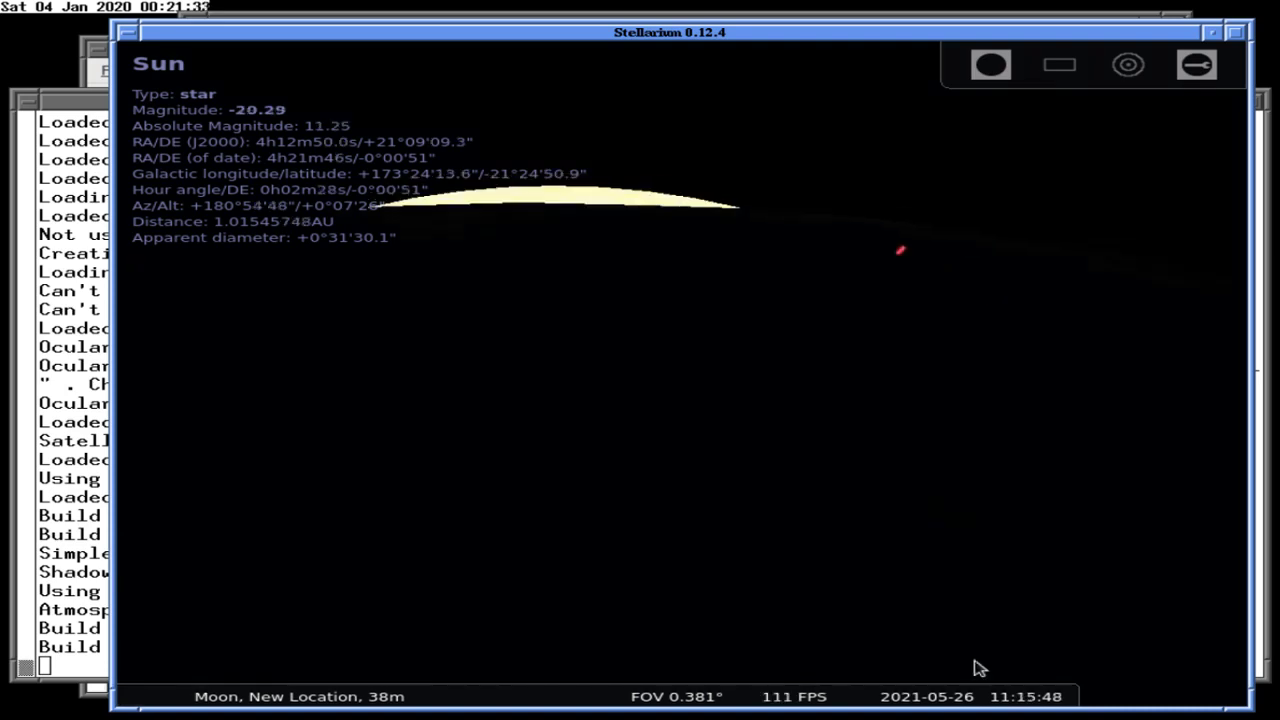
{"action": "left_click", "coordinate": [1013, 688]}
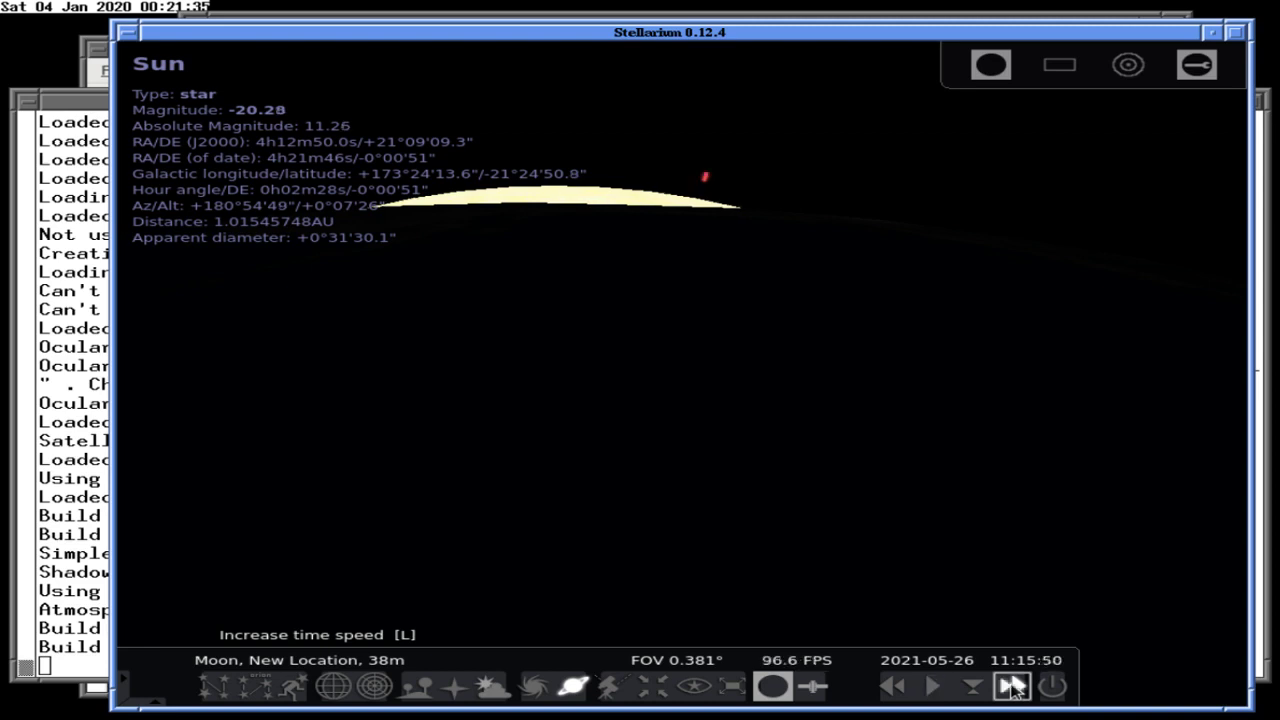
Advance the simulation at increased speed to about 11:19:35 and return it to the normal time rate.
{"action": "left_click", "coordinate": [1013, 688]}
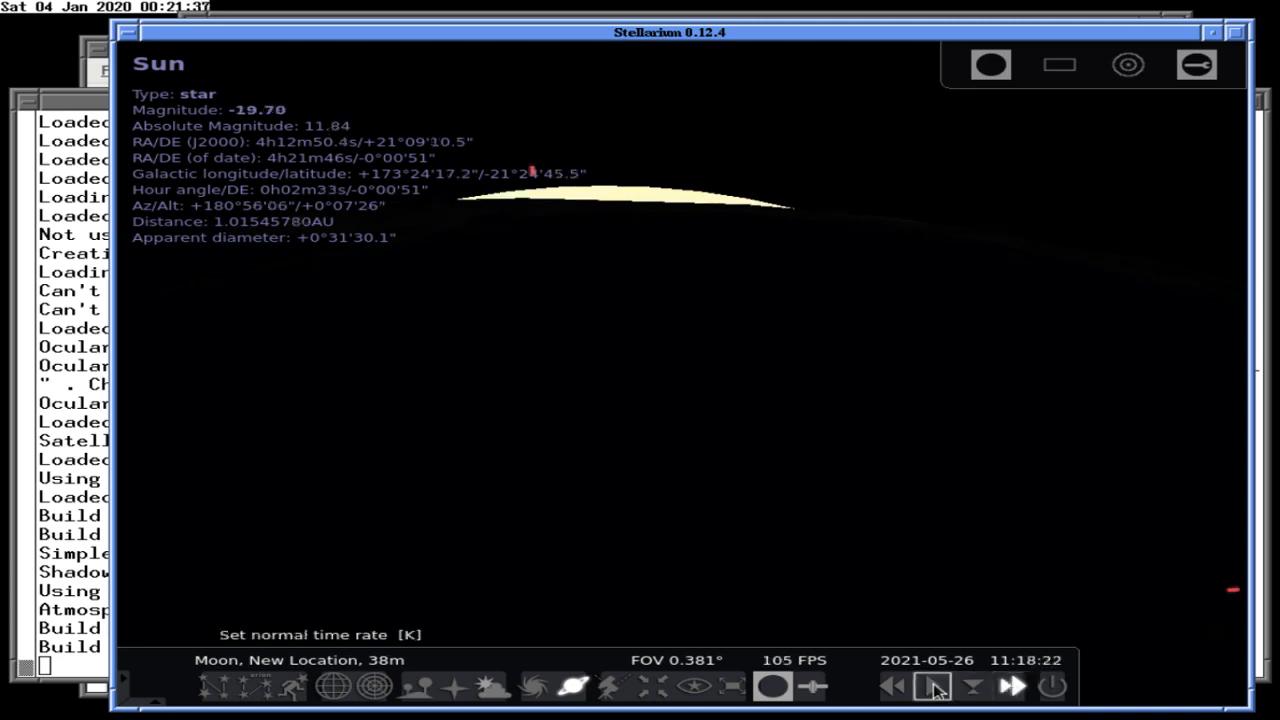
{"action": "left_click", "coordinate": [935, 688]}
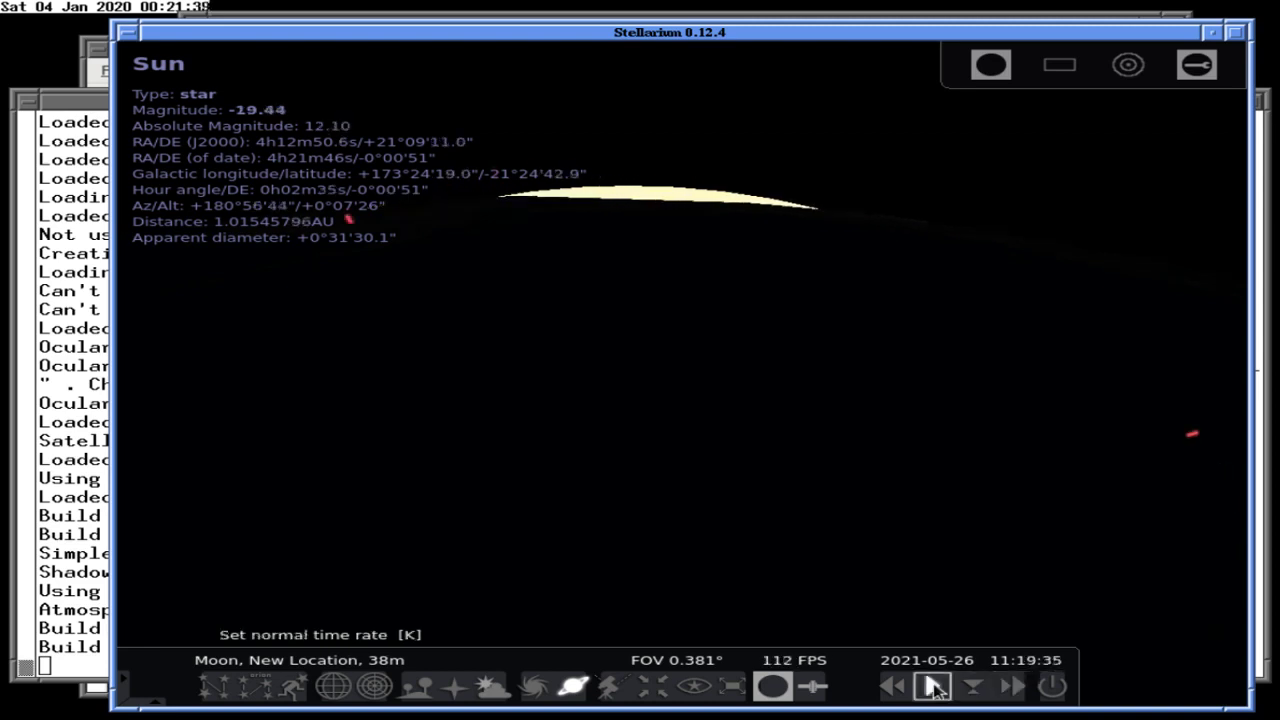
{"action": "scroll", "coordinate": [752, 443], "scroll_direction": "down", "scroll_amount": 3}
{"action": "scroll", "coordinate": [752, 440], "scroll_direction": "down", "scroll_amount": 3}
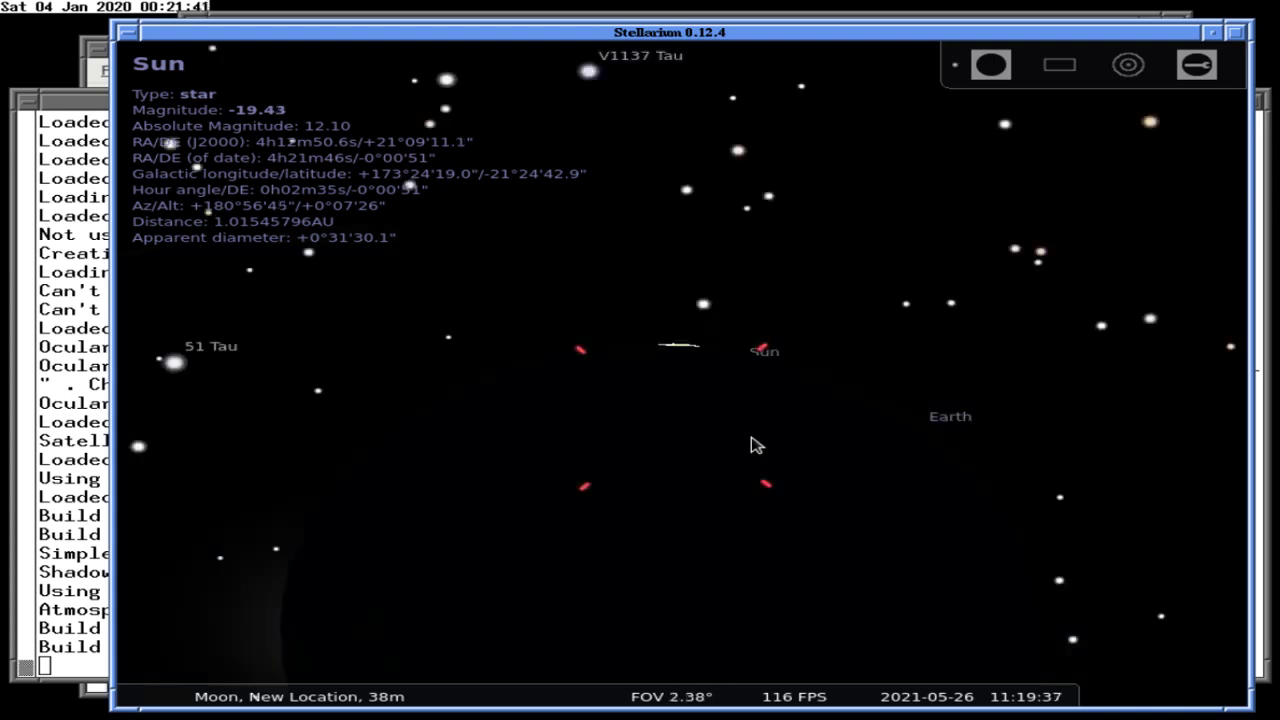
Turn on the ground landscape and toggle the atmosphere in the Moon-based view toward the horizon.
{"action": "mouse_move", "coordinate": [470, 695]}
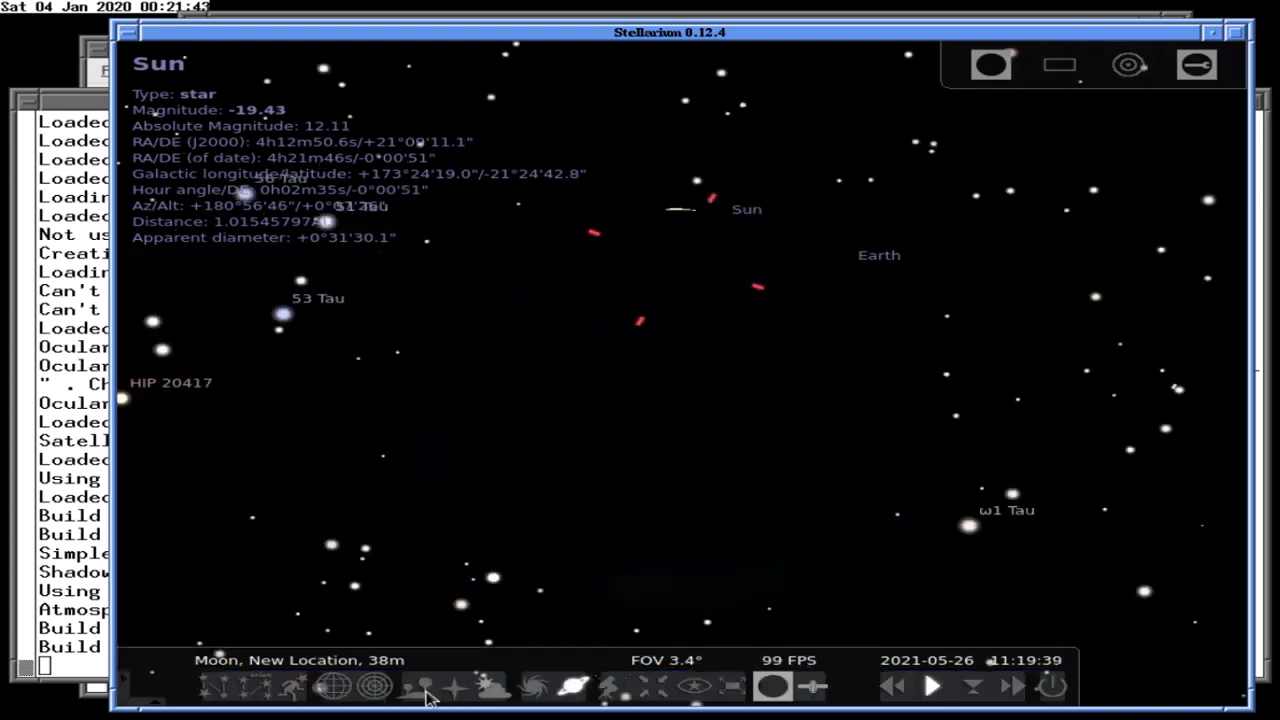
{"action": "left_click", "coordinate": [414, 686]}
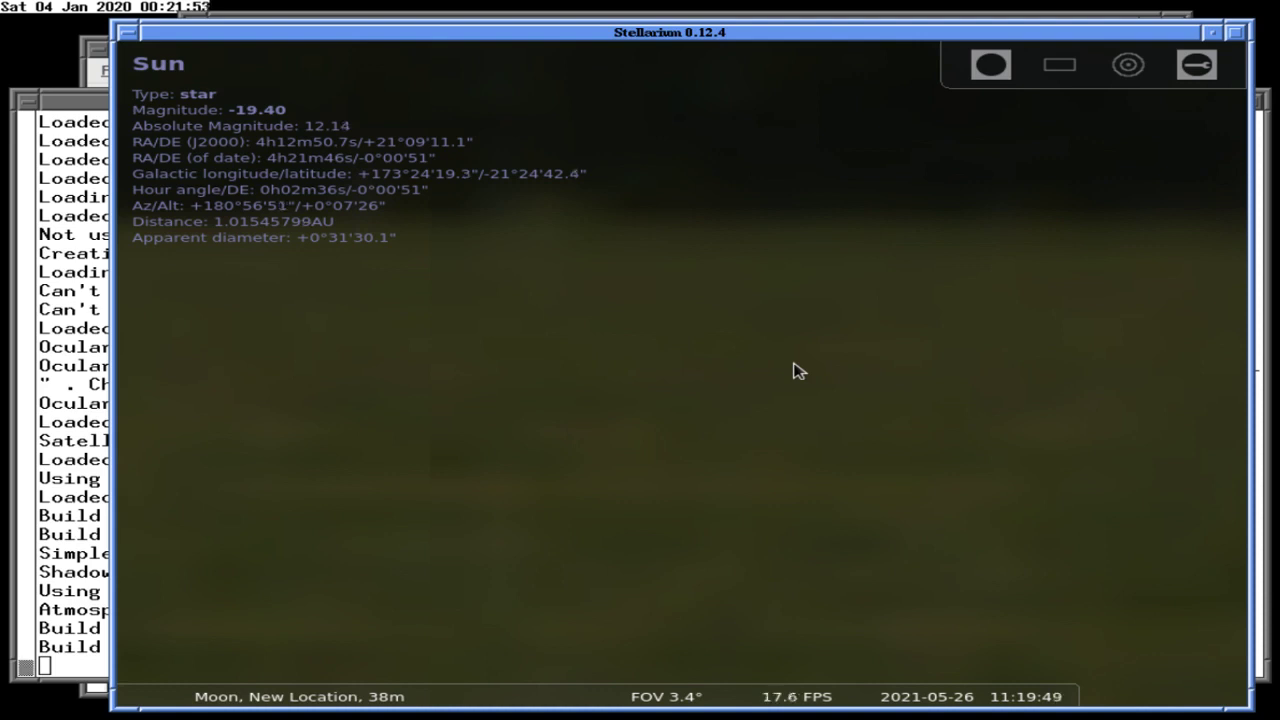
{"action": "key", "text": "a"}
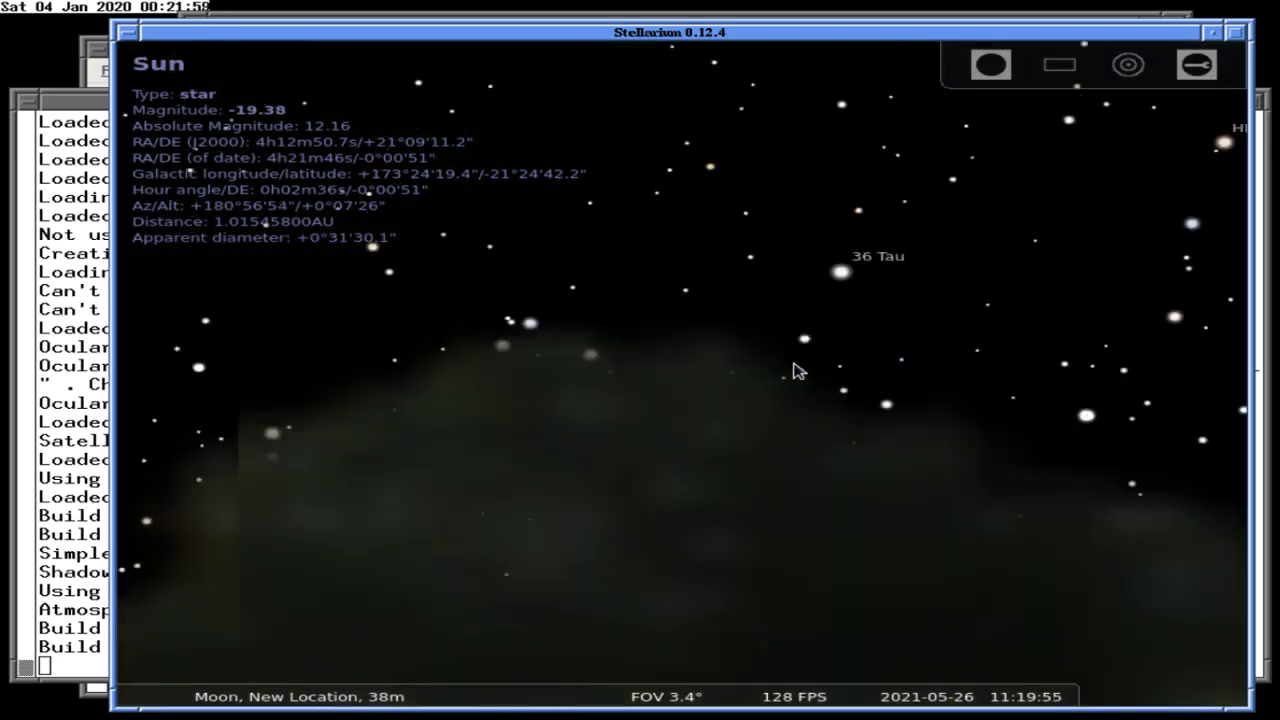
{"action": "scroll", "coordinate": [797, 370], "scroll_direction": "down", "scroll_amount": 5}
{"action": "scroll", "coordinate": [797, 370], "scroll_direction": "down", "scroll_amount": 1}
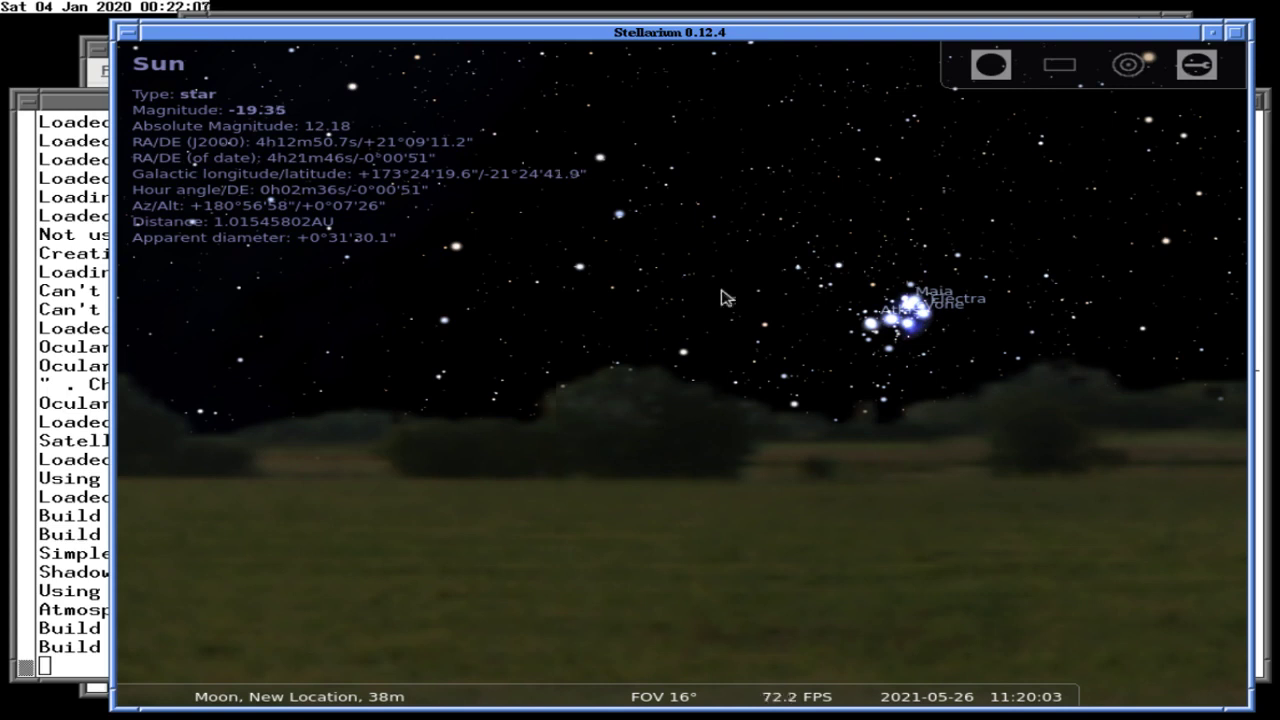
{"action": "key", "text": "Down"}
{"action": "key", "text": "Left"}
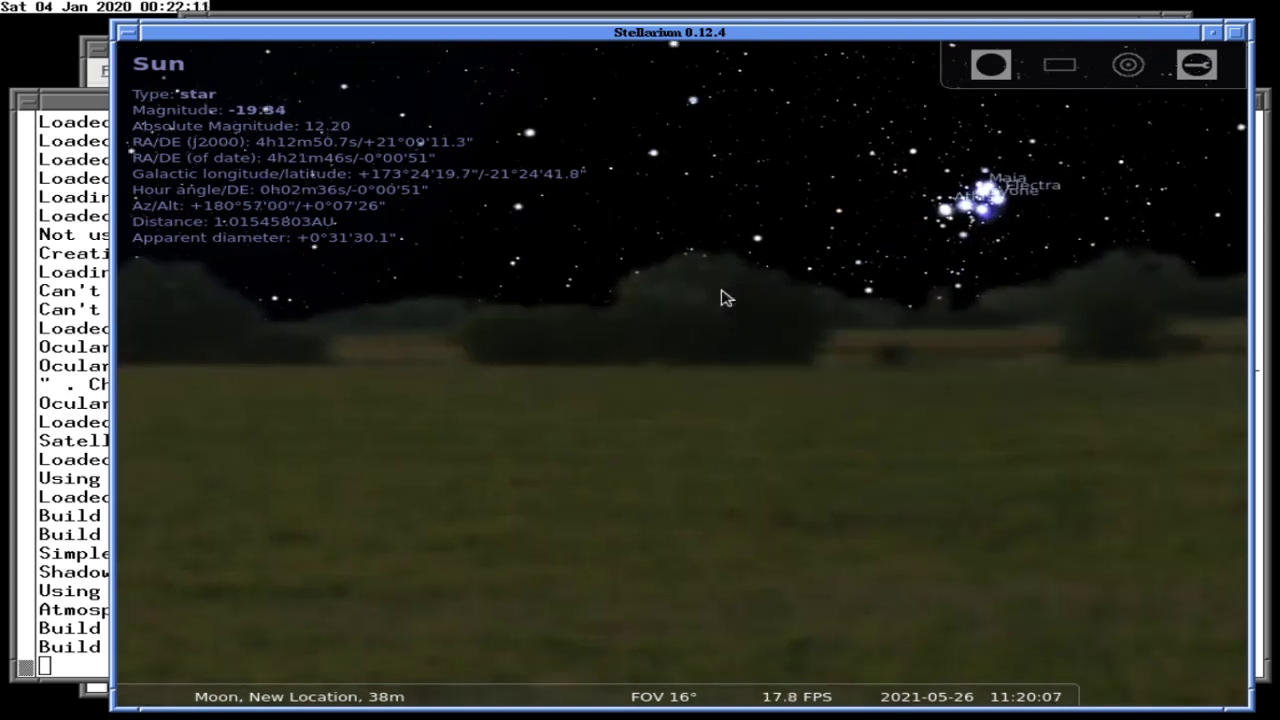
{"action": "key", "text": "Page_Up"}
{"action": "key", "text": "Page_Down"}
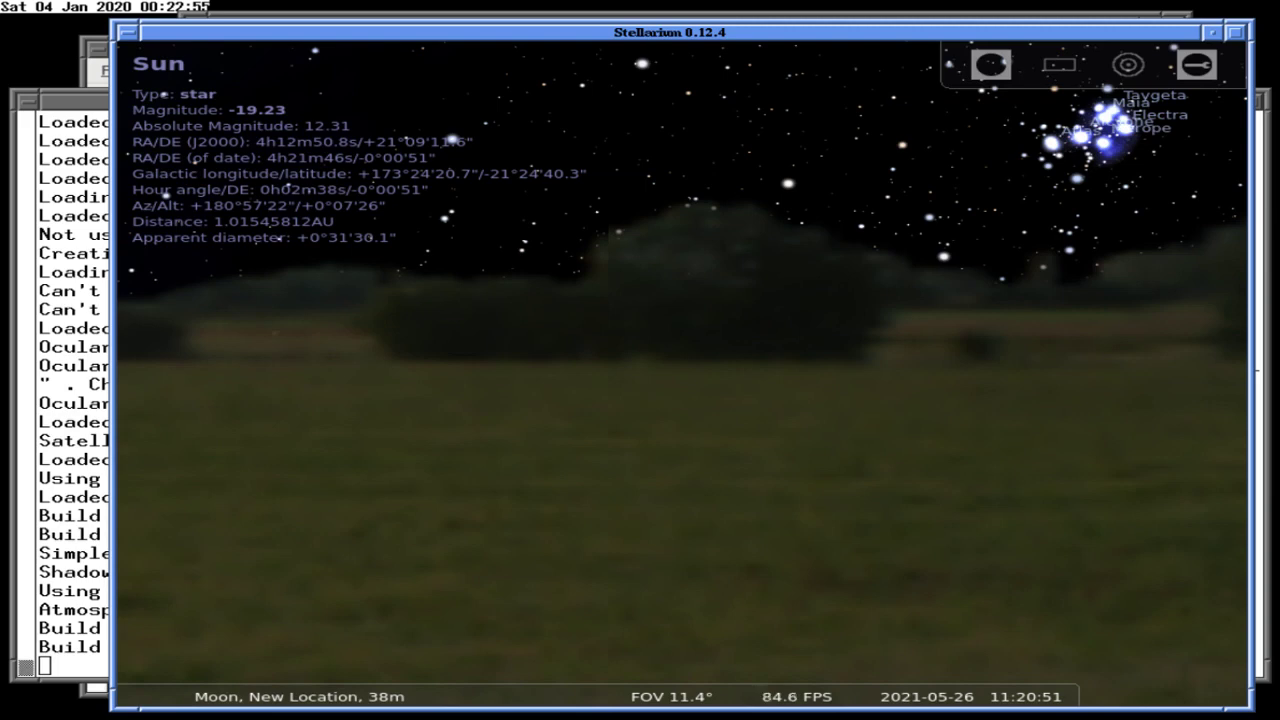
Switch to Firefox and search the web in a new tab for "nasa 2021 lunar eclipse".
{"action": "left_click", "coordinate": [94, 300]}
{"action": "left_click", "coordinate": [108, 74]}
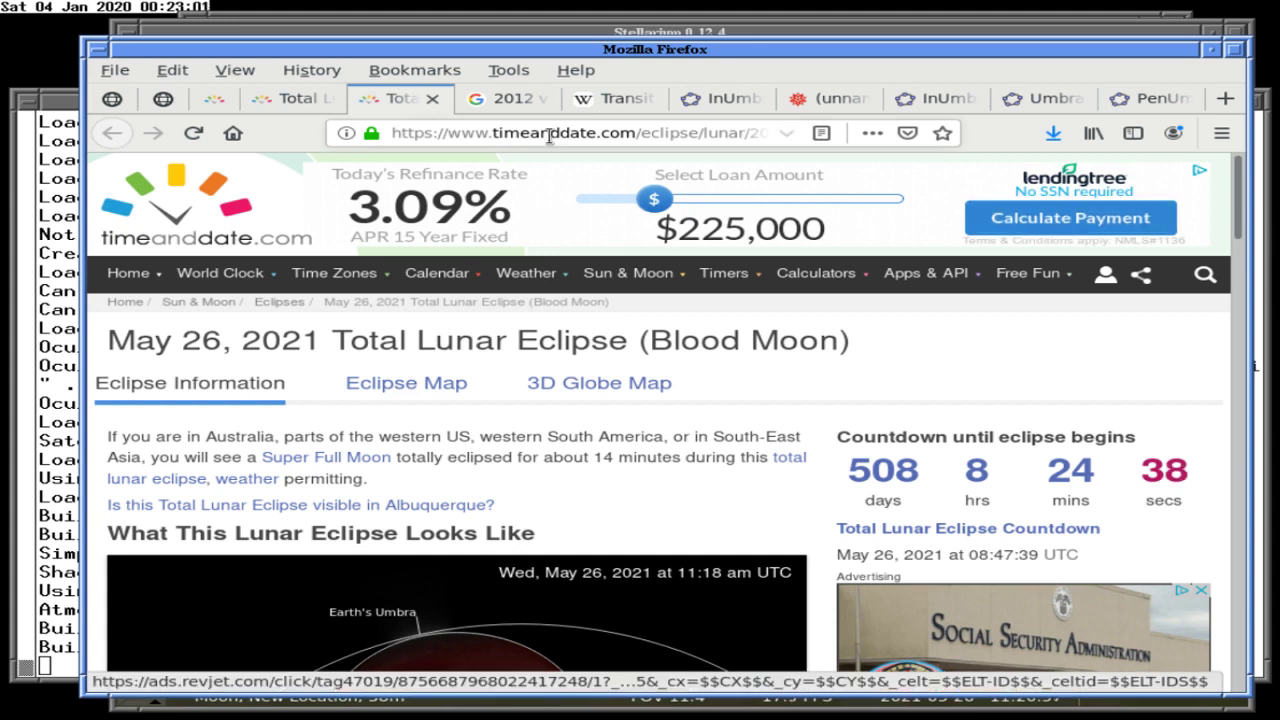
{"action": "left_click", "coordinate": [517, 132]}
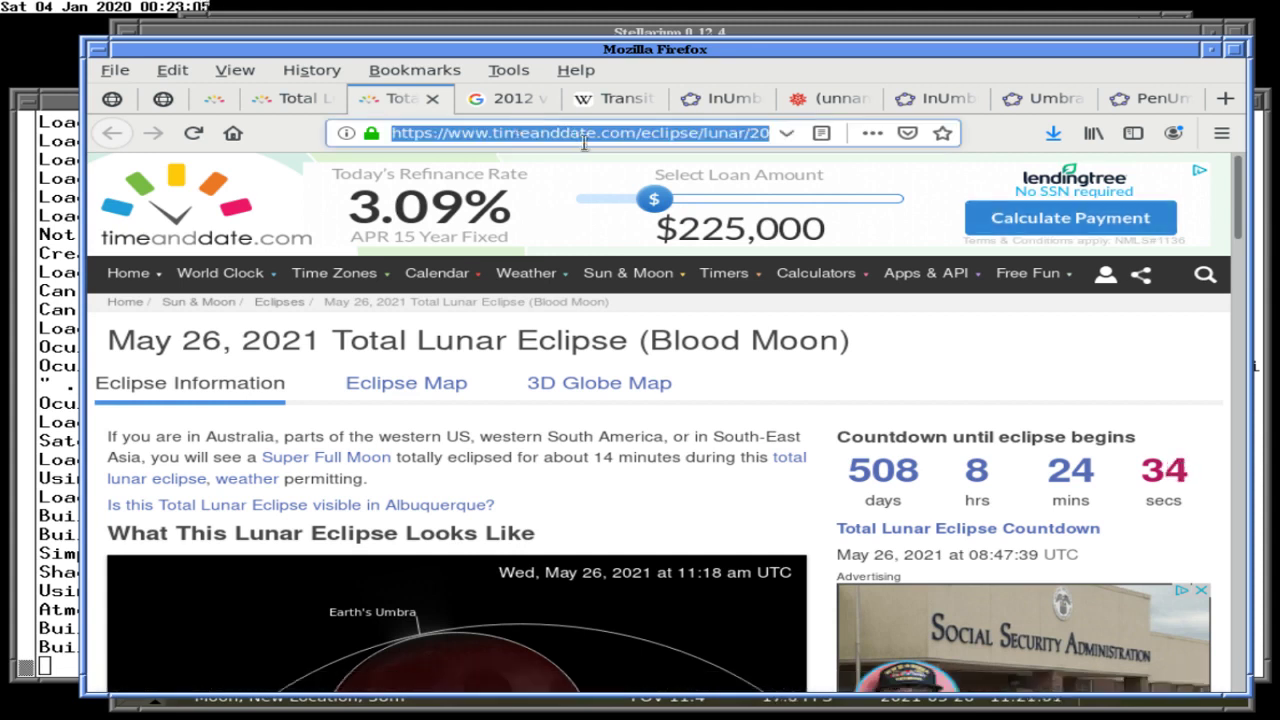
{"action": "key", "text": "ctrl+t"}
{"action": "type", "text": "nasa "}
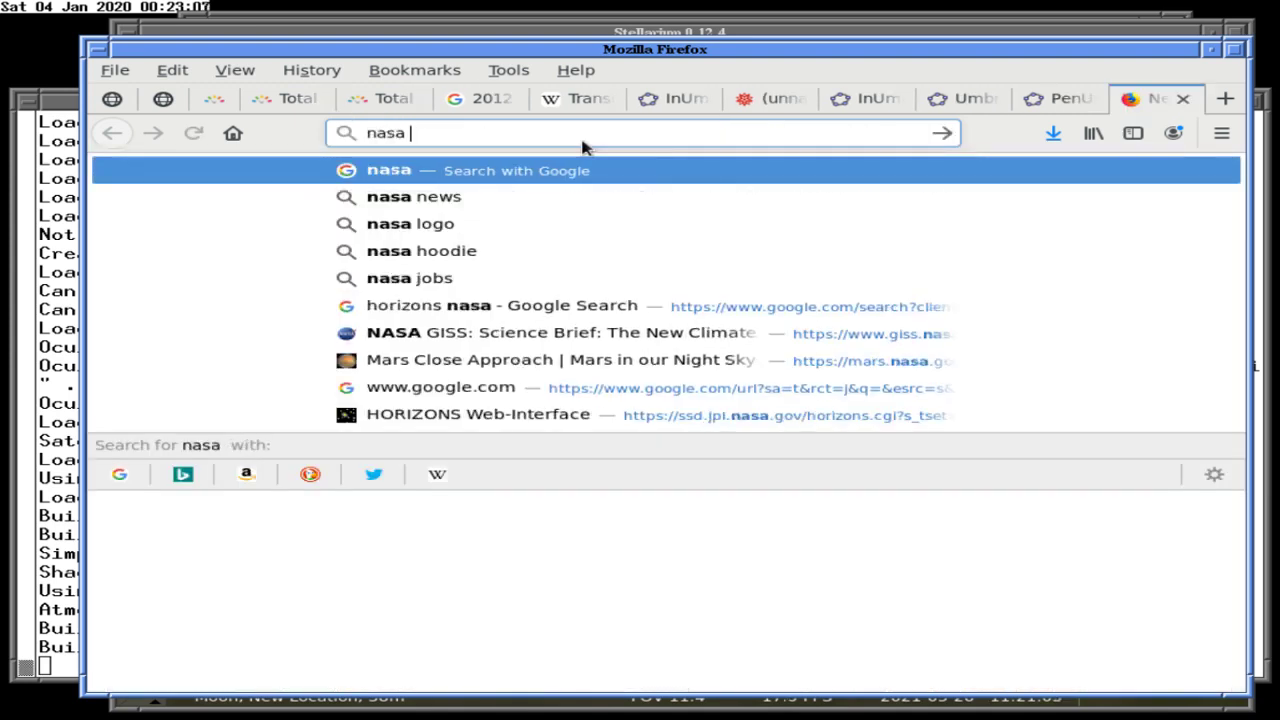
{"action": "type", "text": "2021 lunar eclip"}
{"action": "key", "text": "Return"}
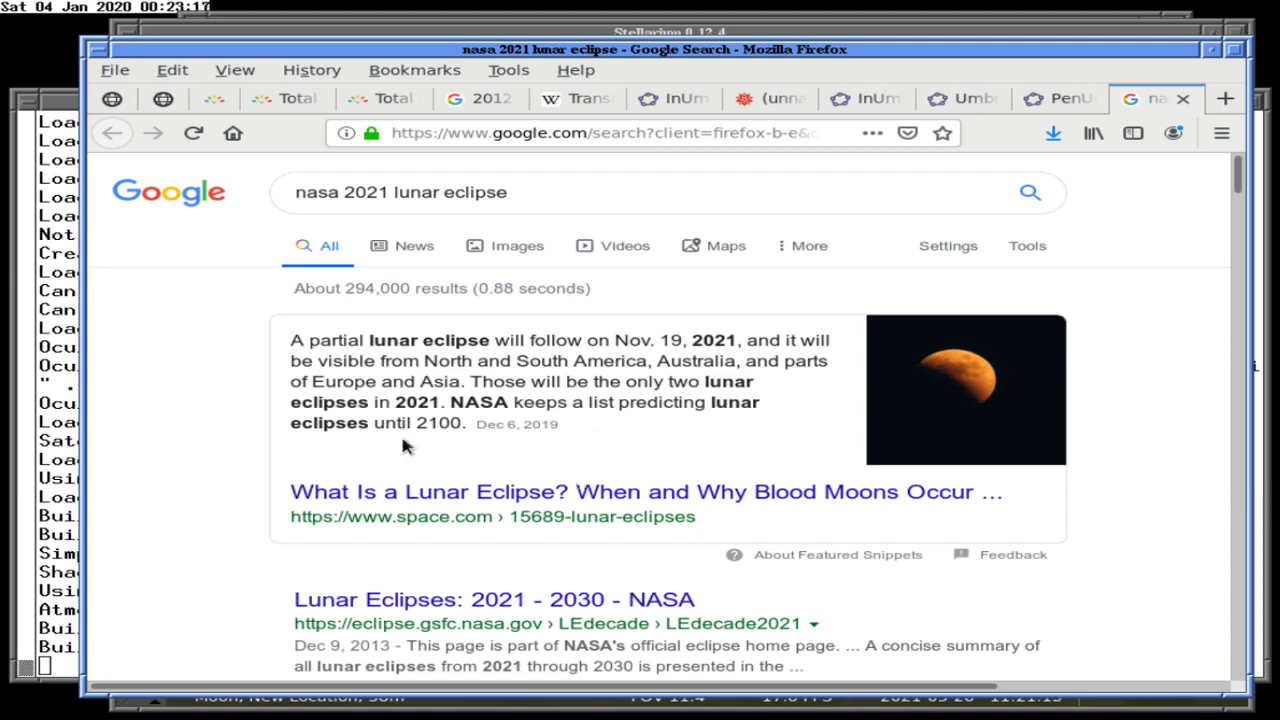
Open NASA's "Lunar Eclipses: 2021 - 2030" page from the results and its figure for 2021 May 26.
{"action": "scroll", "coordinate": [106, 456], "scroll_direction": "down", "scroll_amount": 1}
{"action": "scroll", "coordinate": [103, 446], "scroll_direction": "down", "scroll_amount": 3}
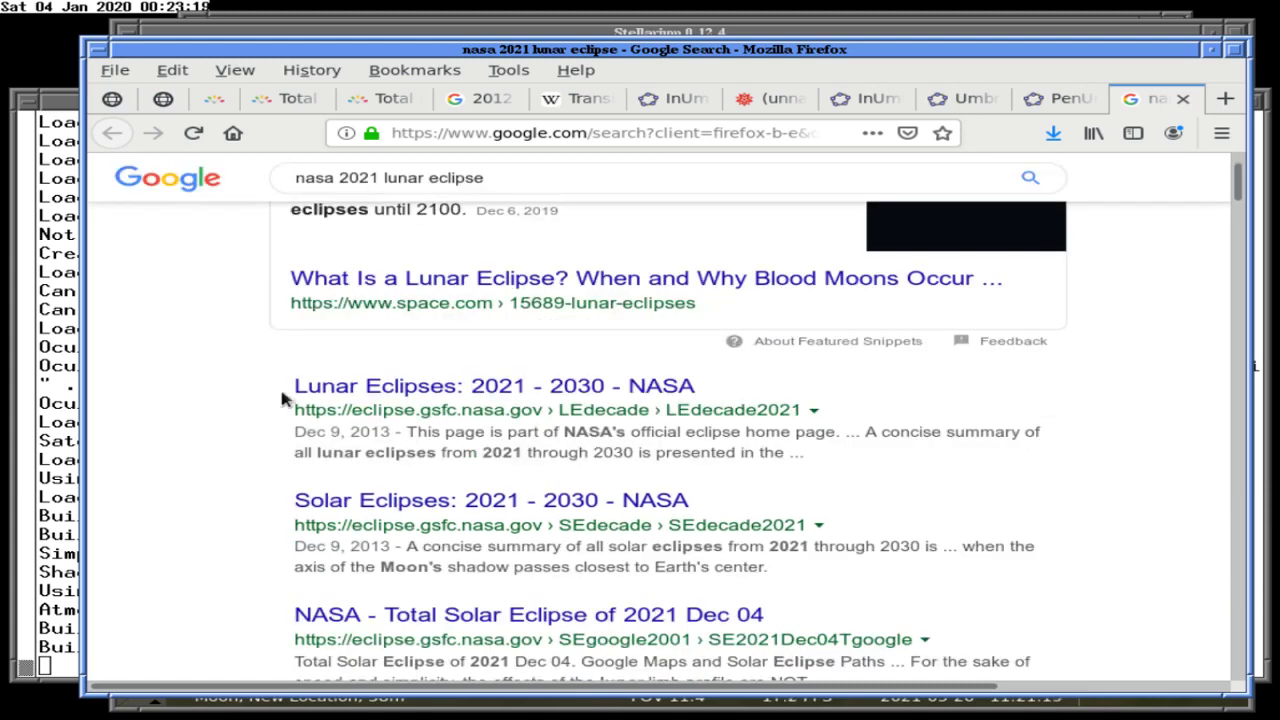
{"action": "left_click", "coordinate": [330, 396]}
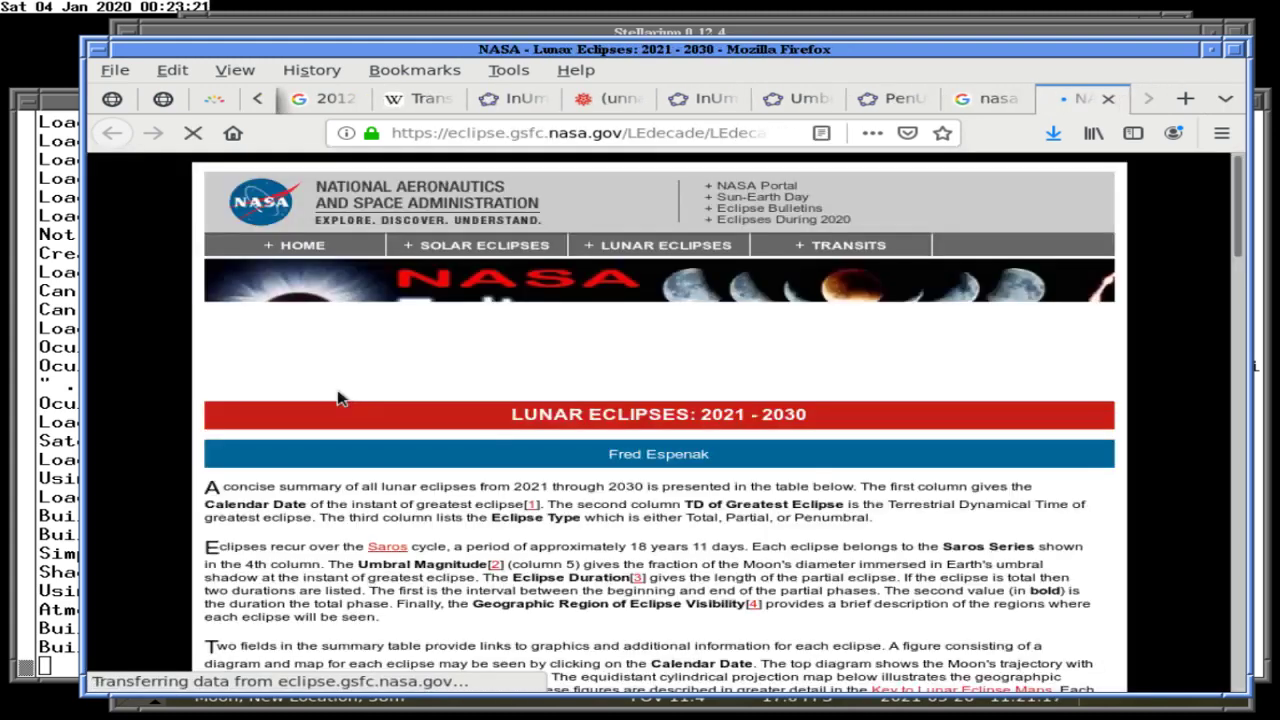
{"action": "scroll", "coordinate": [368, 482], "scroll_direction": "down", "scroll_amount": 9}
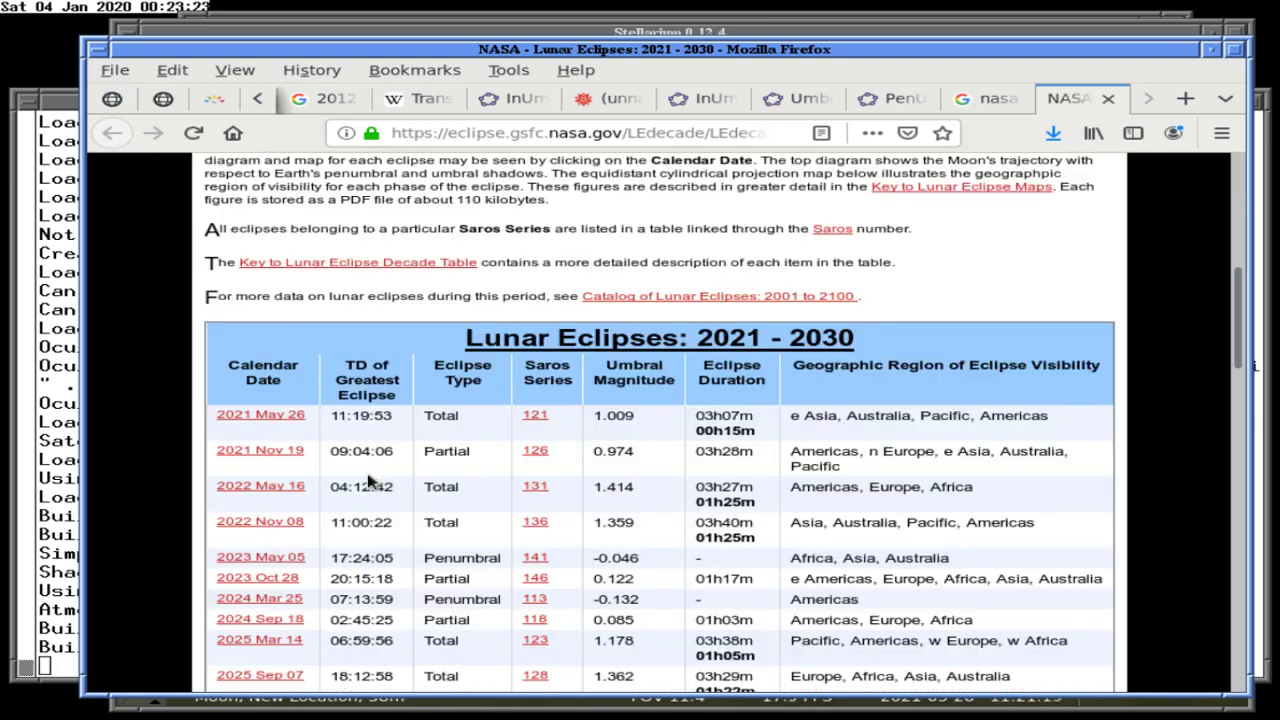
{"action": "scroll", "coordinate": [368, 482], "scroll_direction": "down", "scroll_amount": 1}
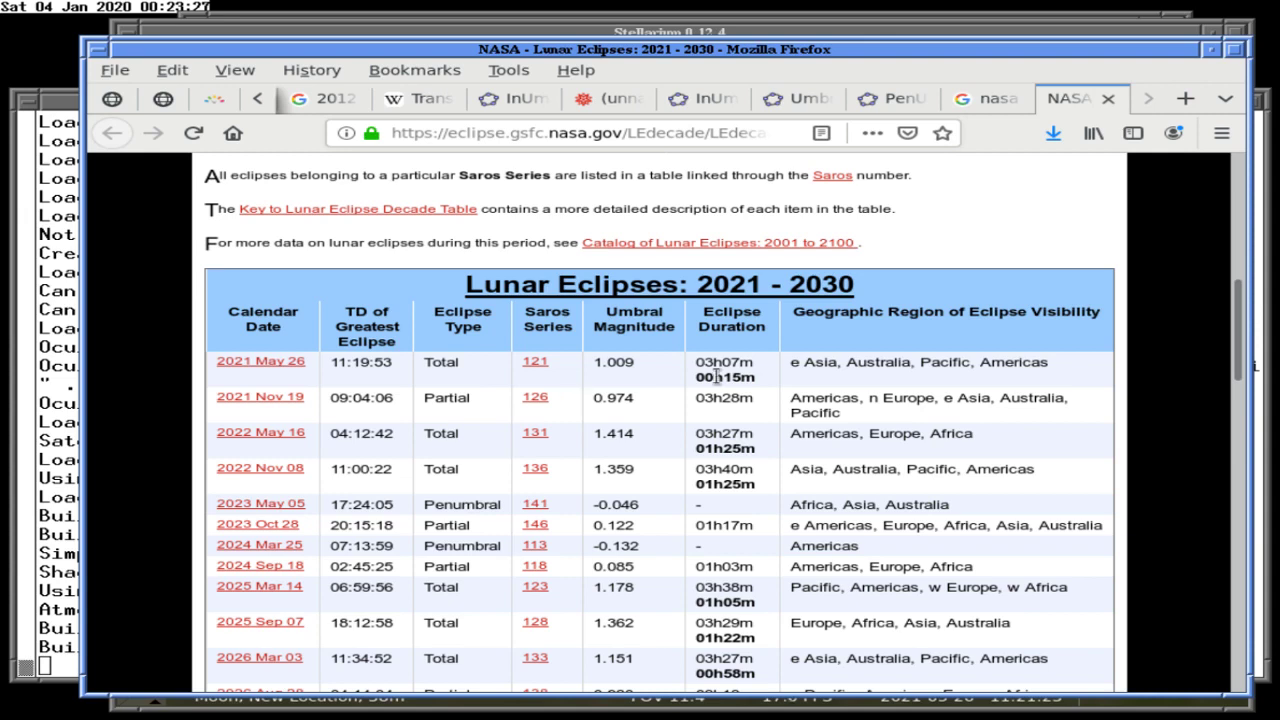
{"action": "left_click", "coordinate": [247, 362]}
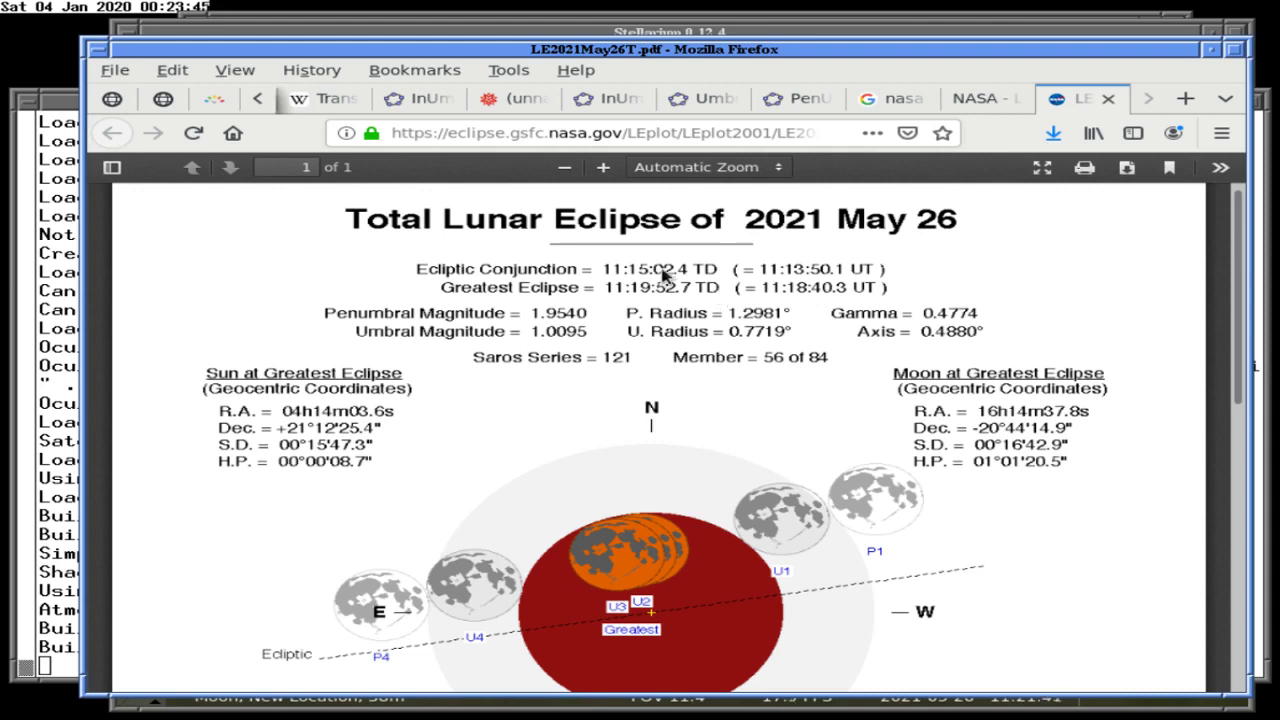
Skim the 2021 May 26 eclipse PDF down to its visibility map and set the document zoom to 60%.
{"action": "scroll", "coordinate": [566, 305], "scroll_direction": "down", "scroll_amount": 3}
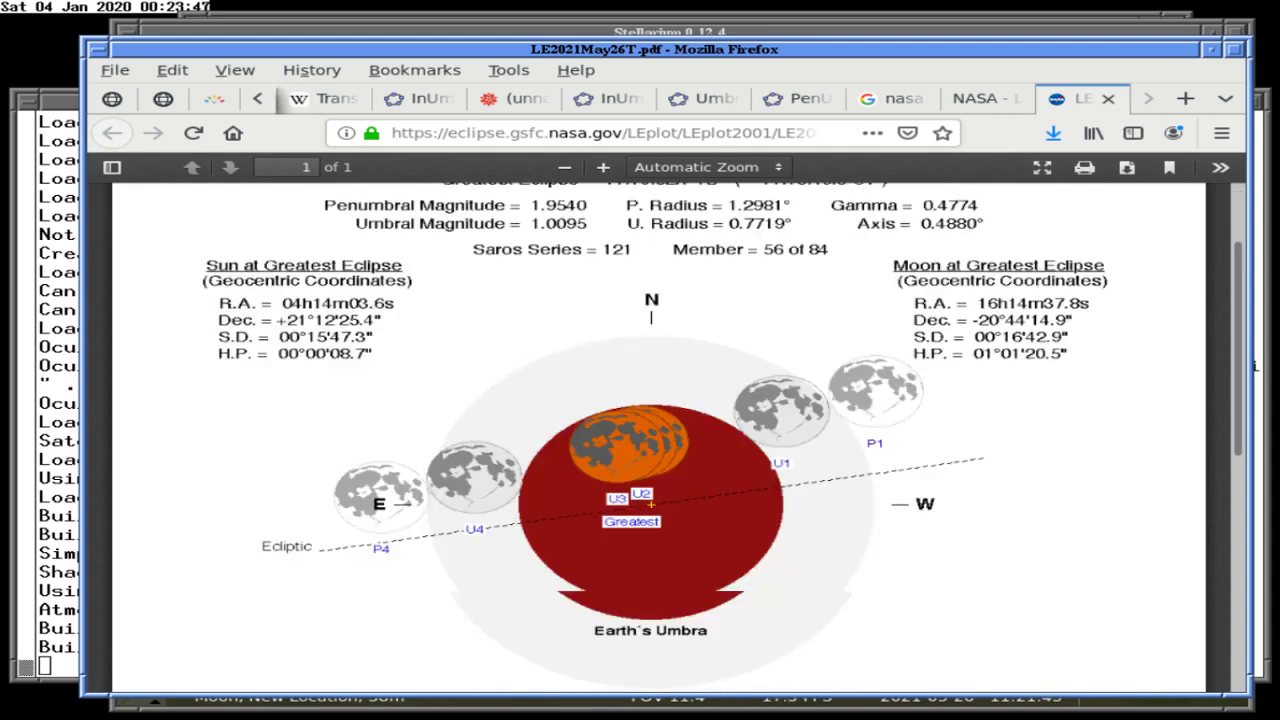
{"action": "scroll", "coordinate": [566, 305], "scroll_direction": "down", "scroll_amount": 2}
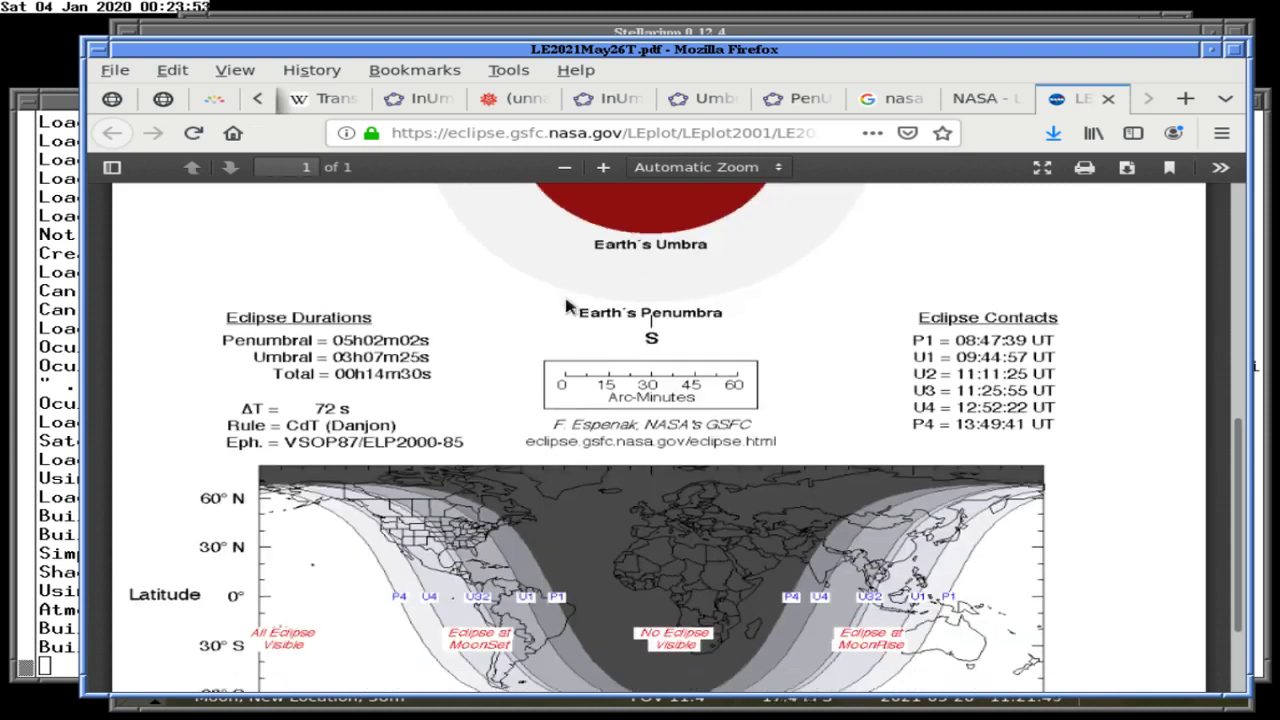
{"action": "scroll", "coordinate": [566, 306], "scroll_direction": "down", "scroll_amount": 2}
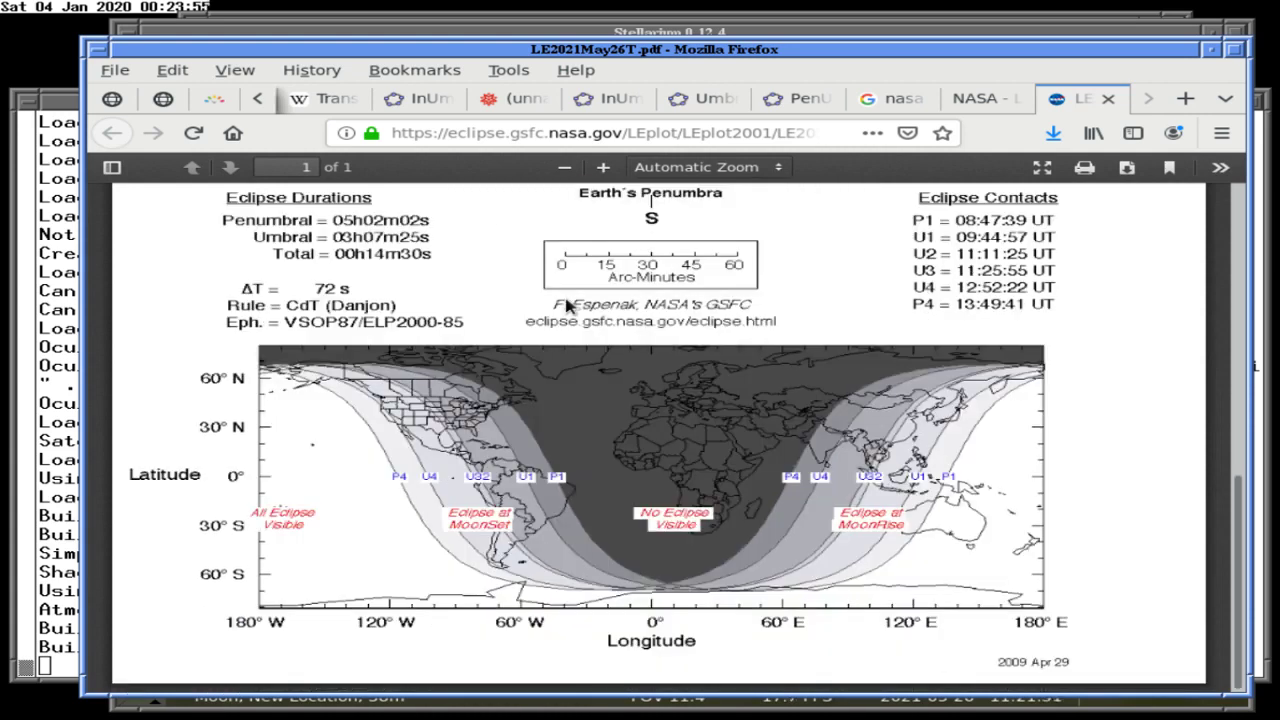
{"action": "scroll", "coordinate": [566, 306], "scroll_direction": "up", "scroll_amount": 10}
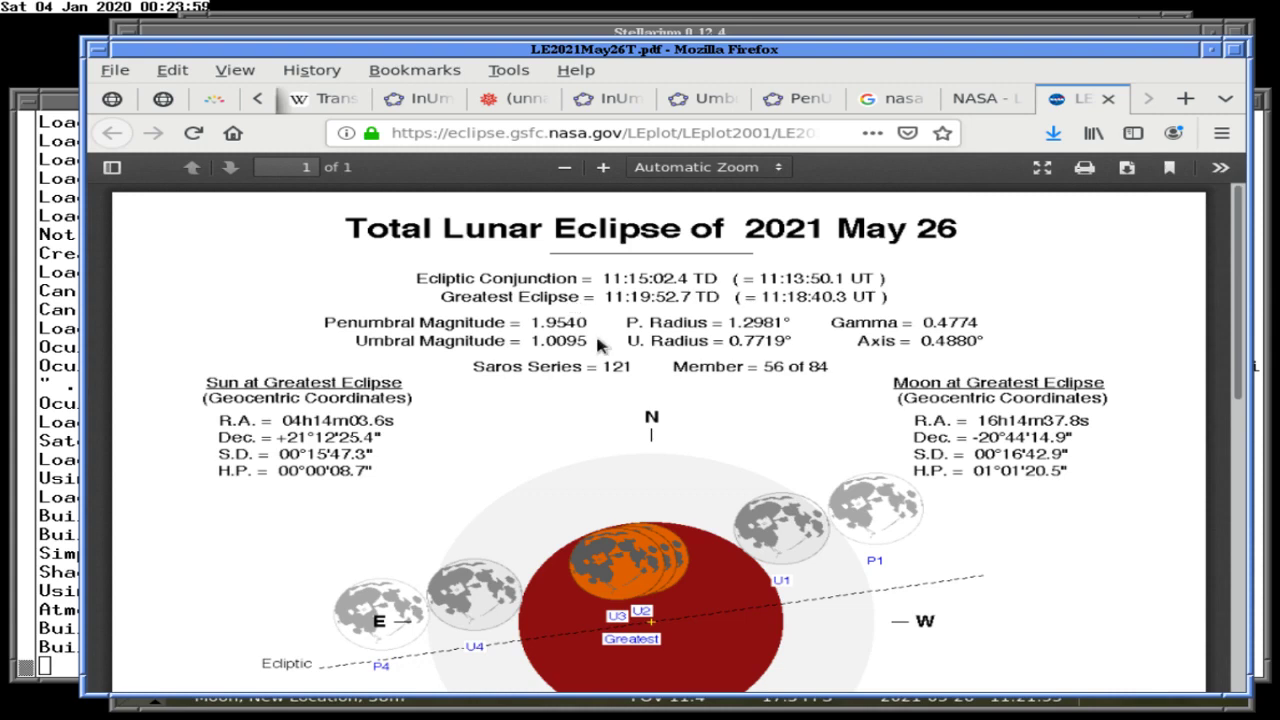
{"action": "left_click", "coordinate": [603, 167]}
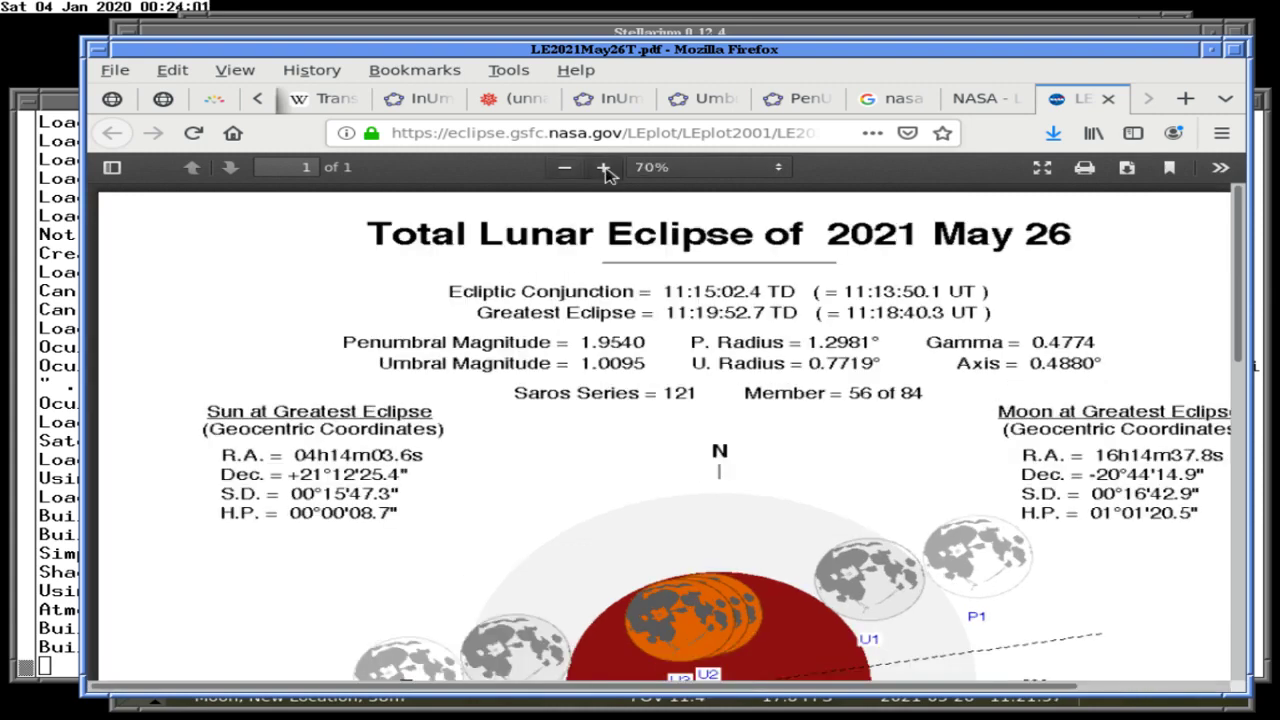
{"action": "left_click", "coordinate": [564, 167]}
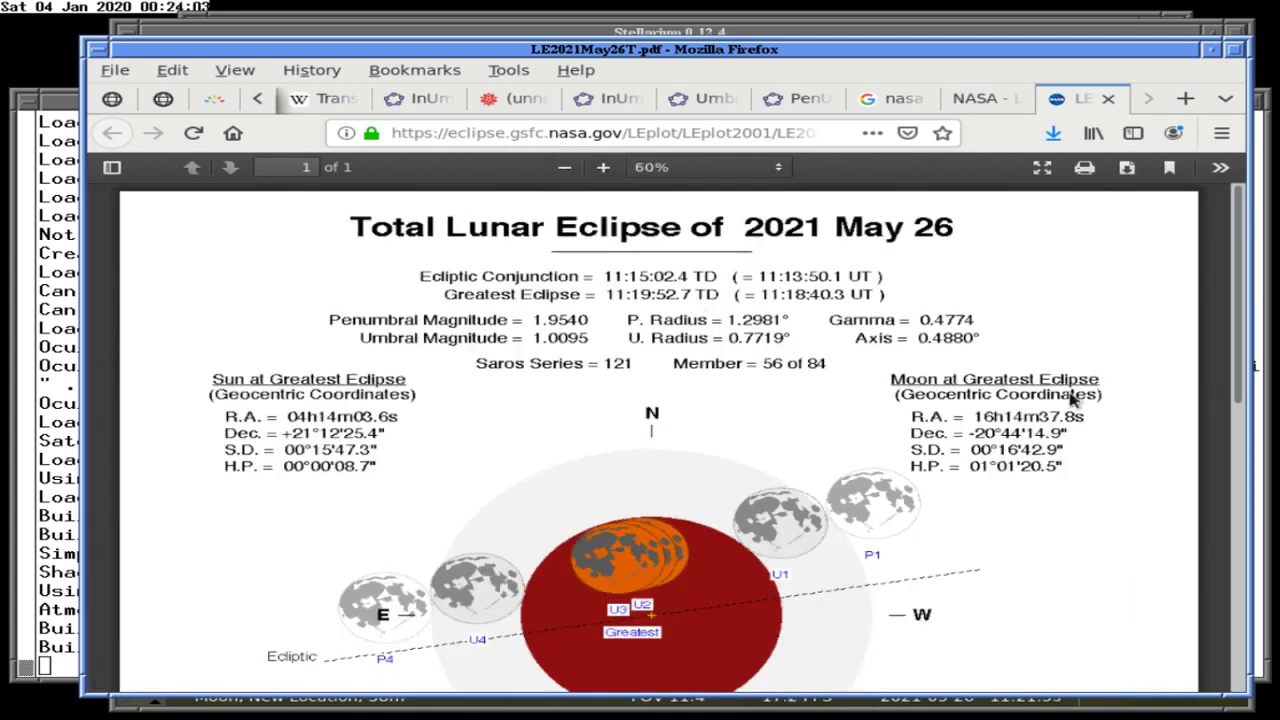
Examine the PDF's umbra and penumbra diagram, eclipse durations, contact times and visibility map.
{"action": "scroll", "coordinate": [1210, 420], "scroll_direction": "down", "scroll_amount": 2}
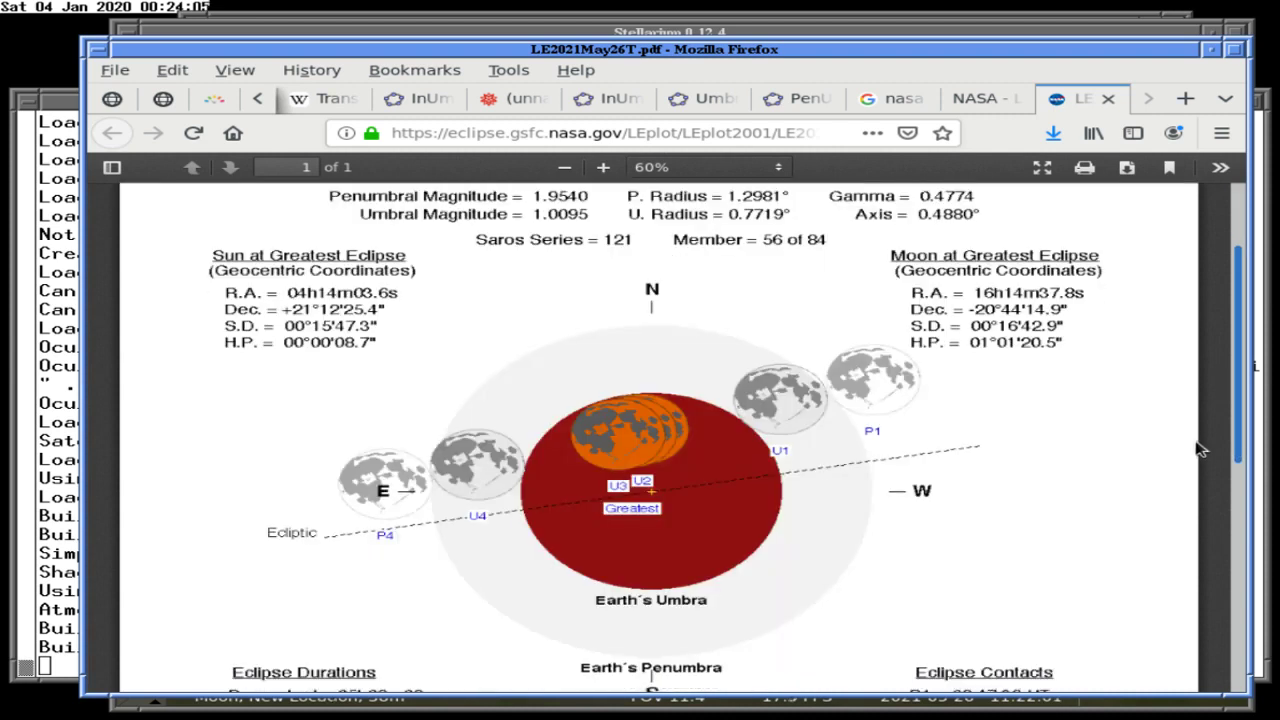
{"action": "scroll", "coordinate": [1200, 452], "scroll_direction": "down", "scroll_amount": 1}
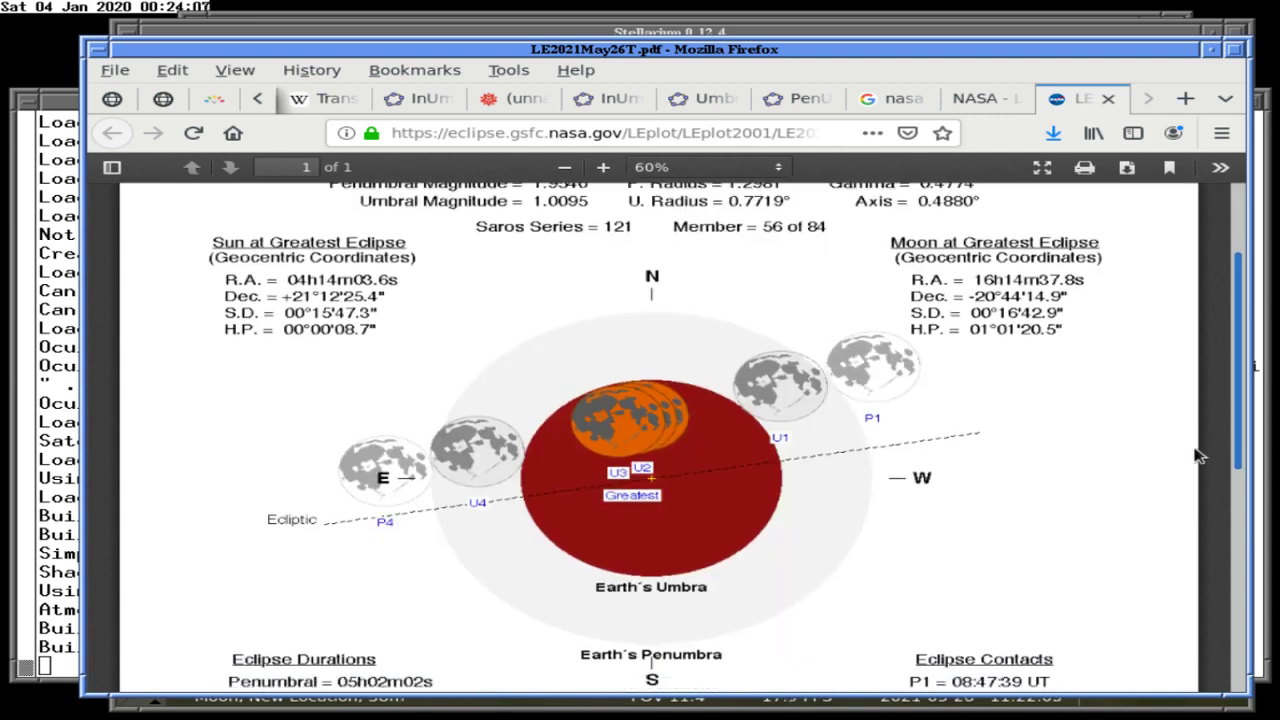
{"action": "scroll", "coordinate": [1193, 462], "scroll_direction": "down", "scroll_amount": 1}
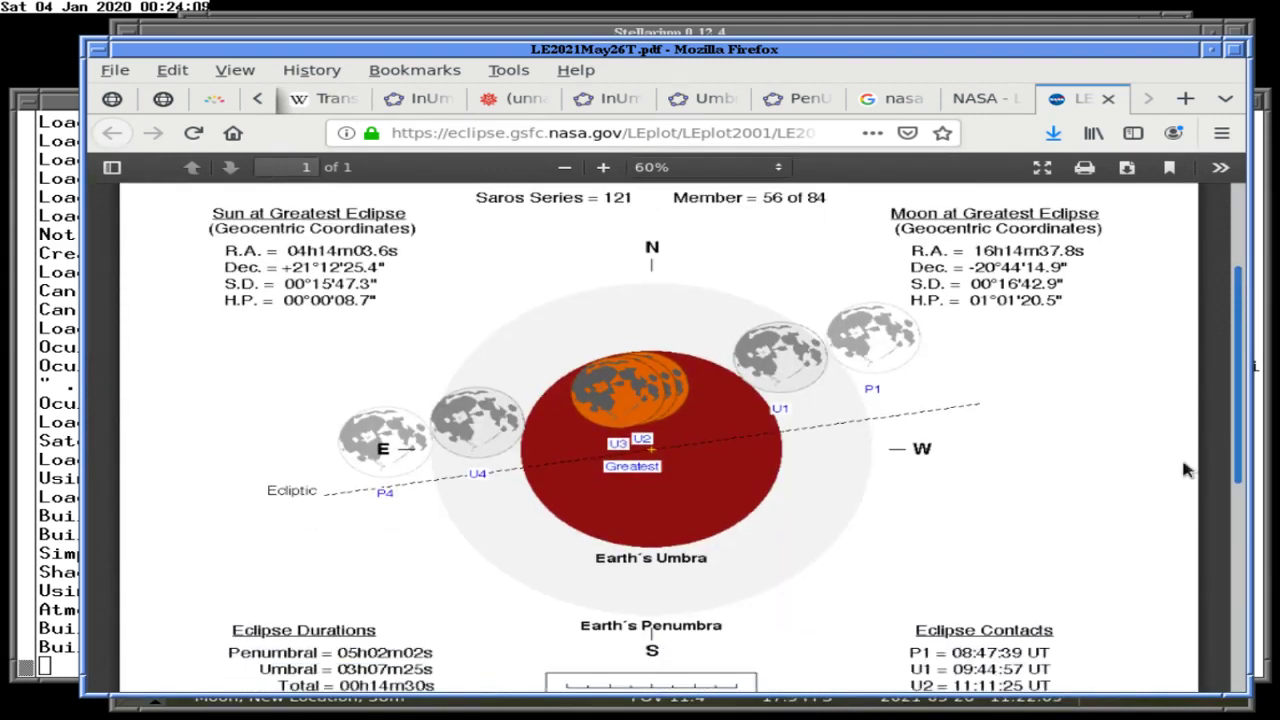
{"action": "scroll", "coordinate": [1178, 485], "scroll_direction": "down", "scroll_amount": 2}
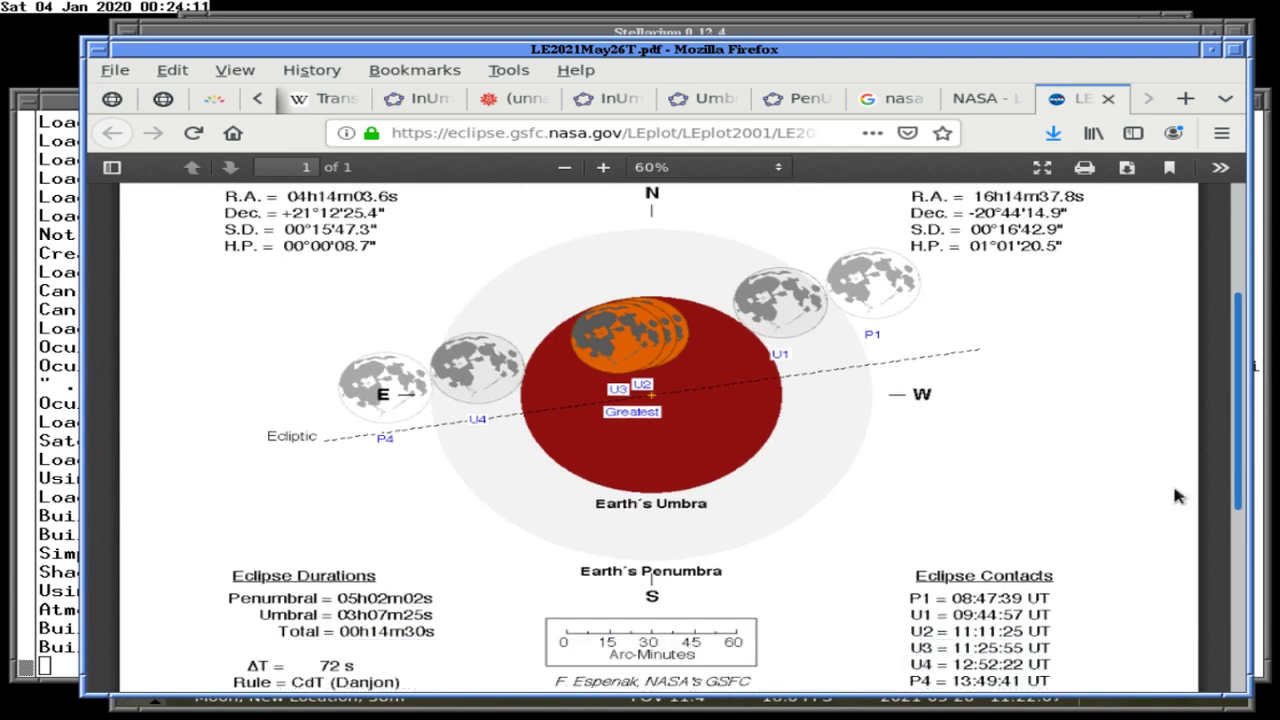
{"action": "scroll", "coordinate": [1178, 497], "scroll_direction": "up", "scroll_amount": 5}
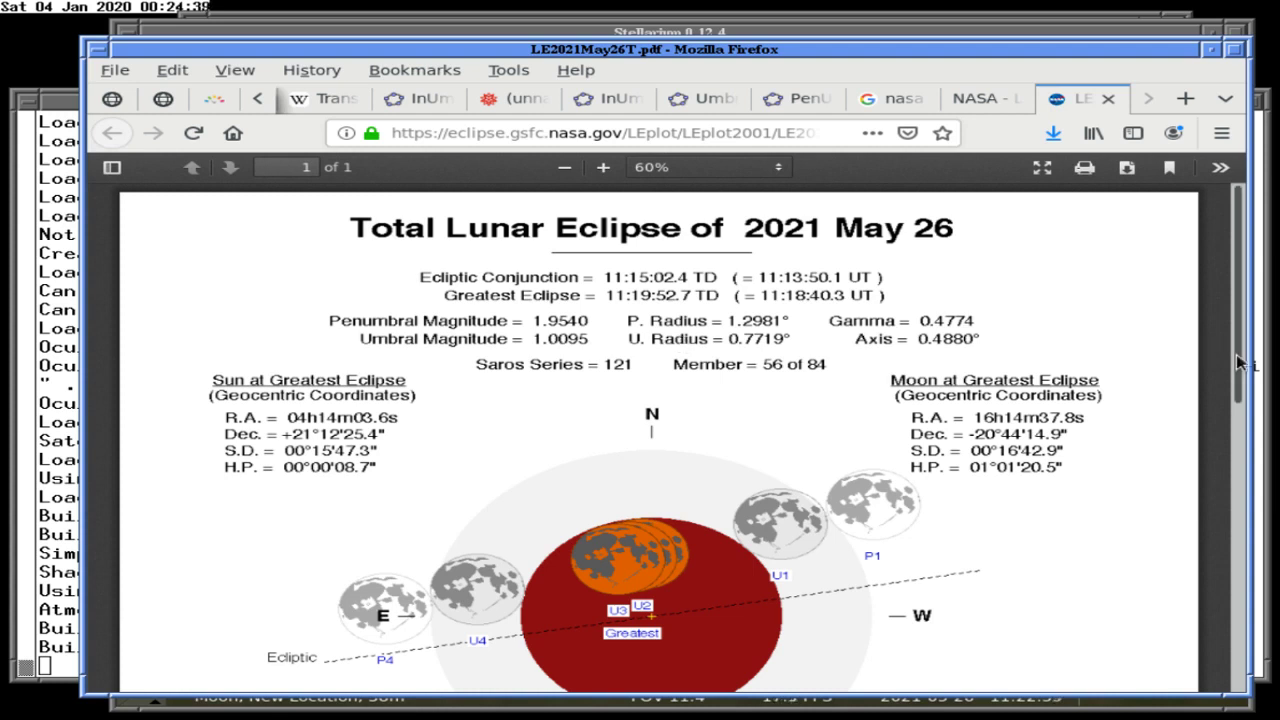
{"action": "scroll", "coordinate": [1213, 423], "scroll_direction": "down", "scroll_amount": 1}
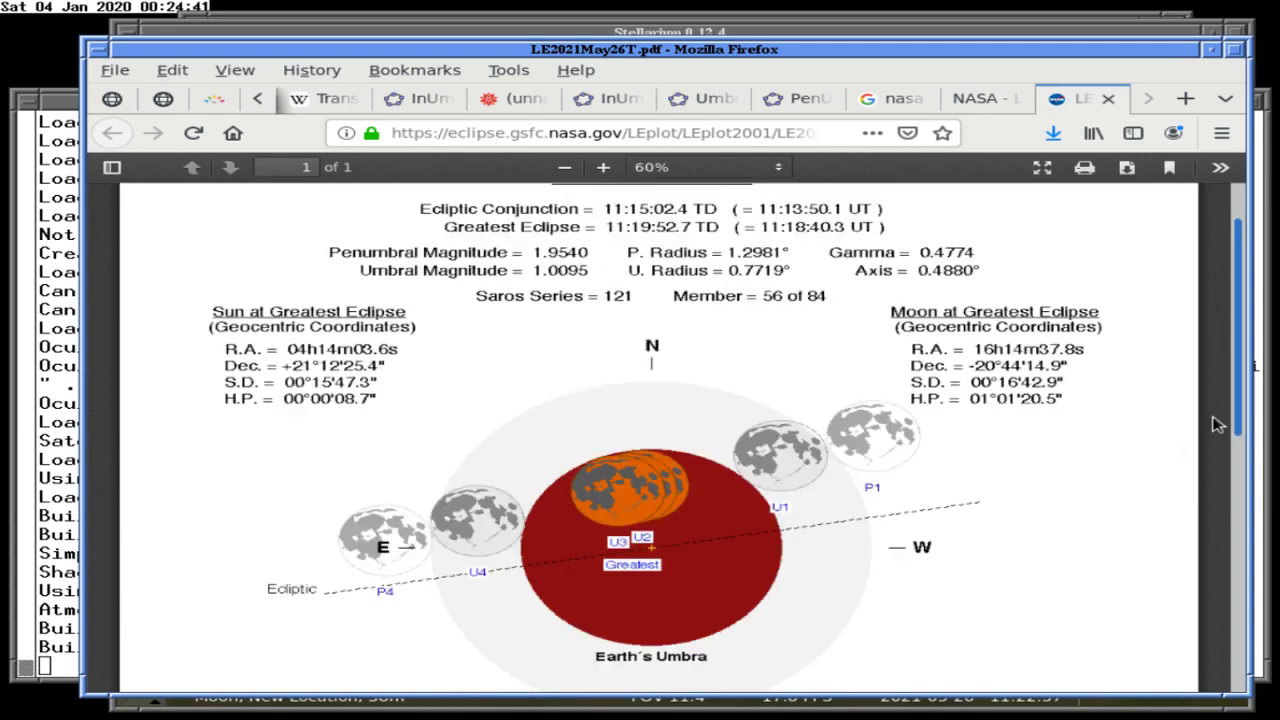
{"action": "scroll", "coordinate": [1213, 423], "scroll_direction": "down", "scroll_amount": 7}
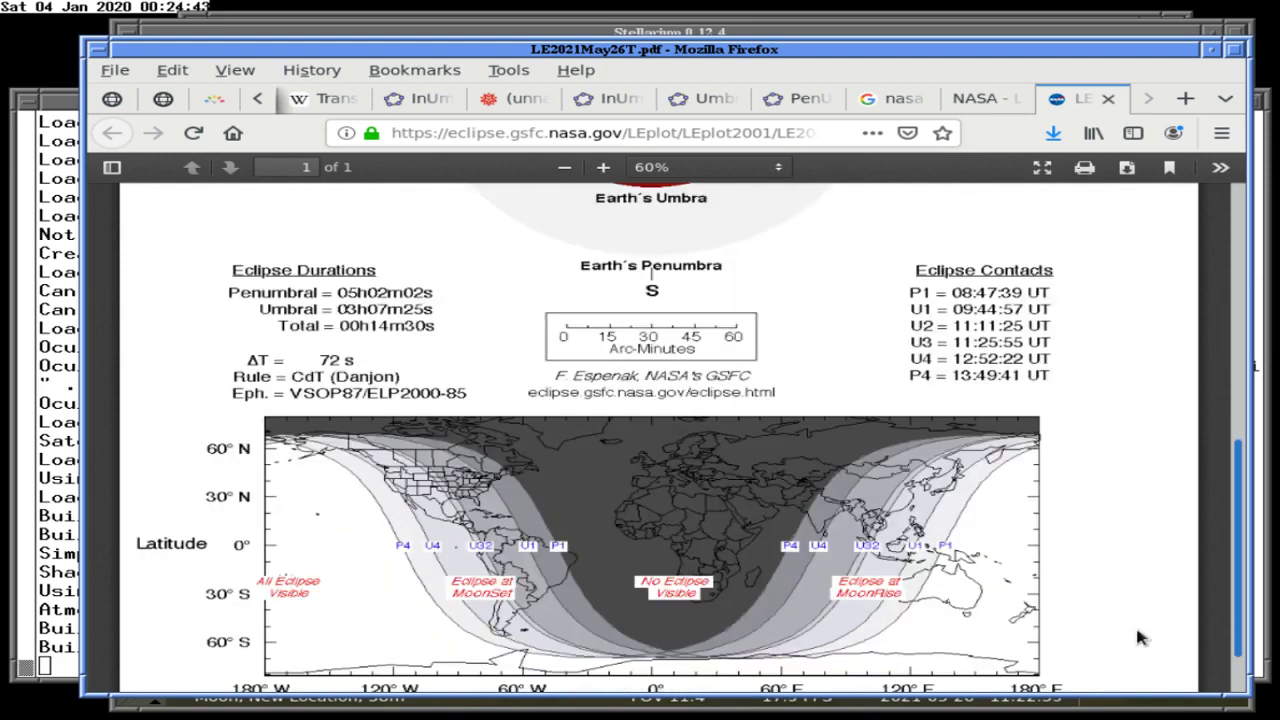
{"action": "scroll", "coordinate": [1140, 638], "scroll_direction": "down", "scroll_amount": 1}
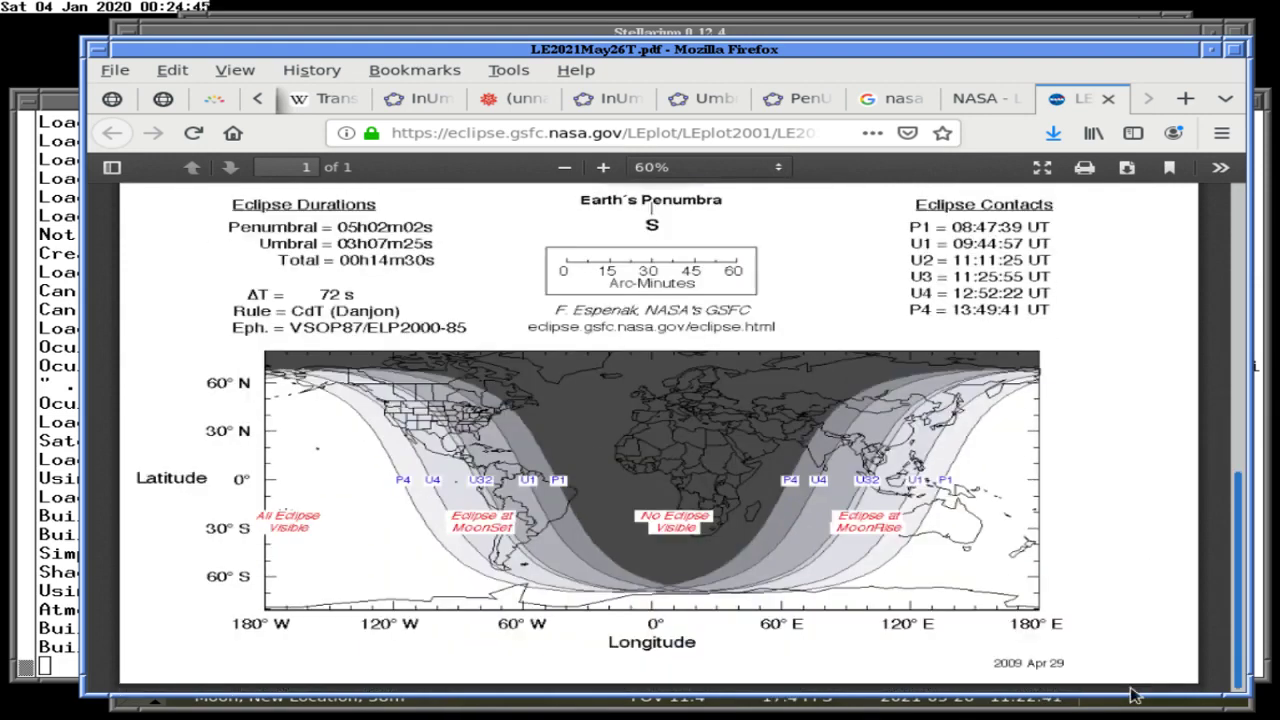
{"action": "scroll", "coordinate": [1150, 382], "scroll_direction": "up", "scroll_amount": 10}
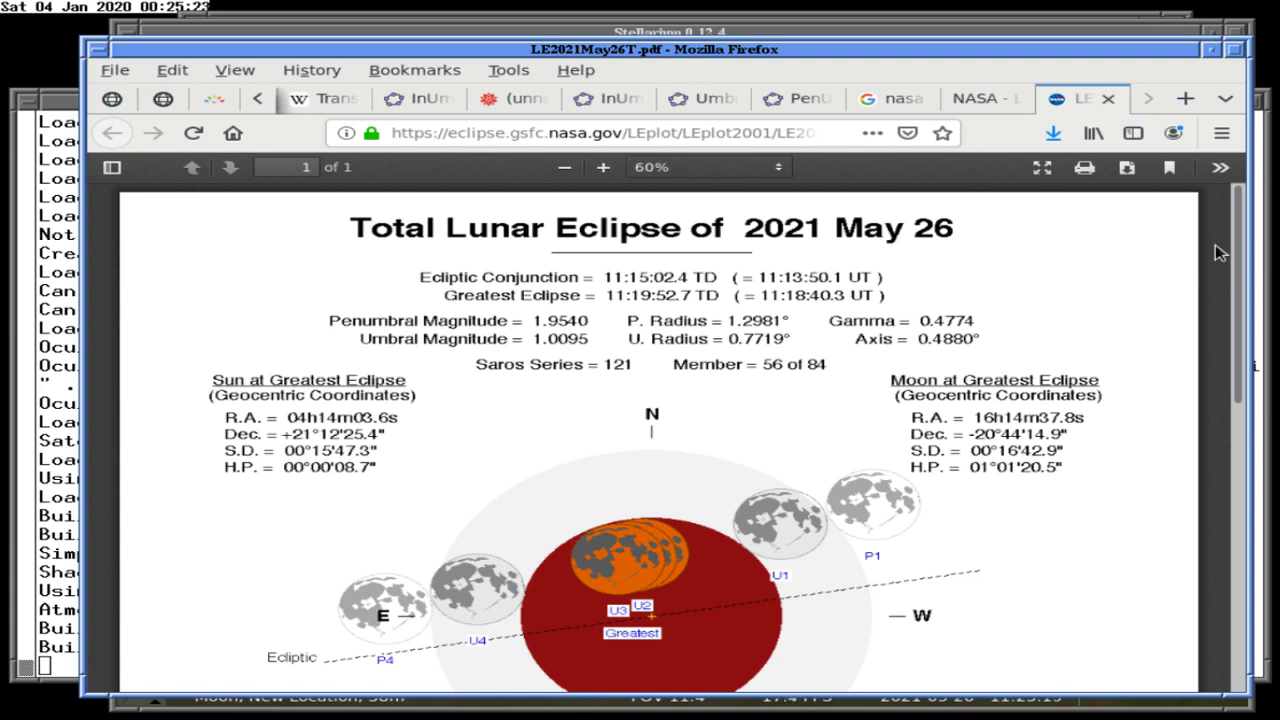
Open JPL's HORIZONS Web-Interface in place of the NASA lunar eclipse decade table.
{"action": "left_click", "coordinate": [990, 97]}
{"action": "left_click", "coordinate": [524, 133]}
{"action": "type", "text": "horizons"}
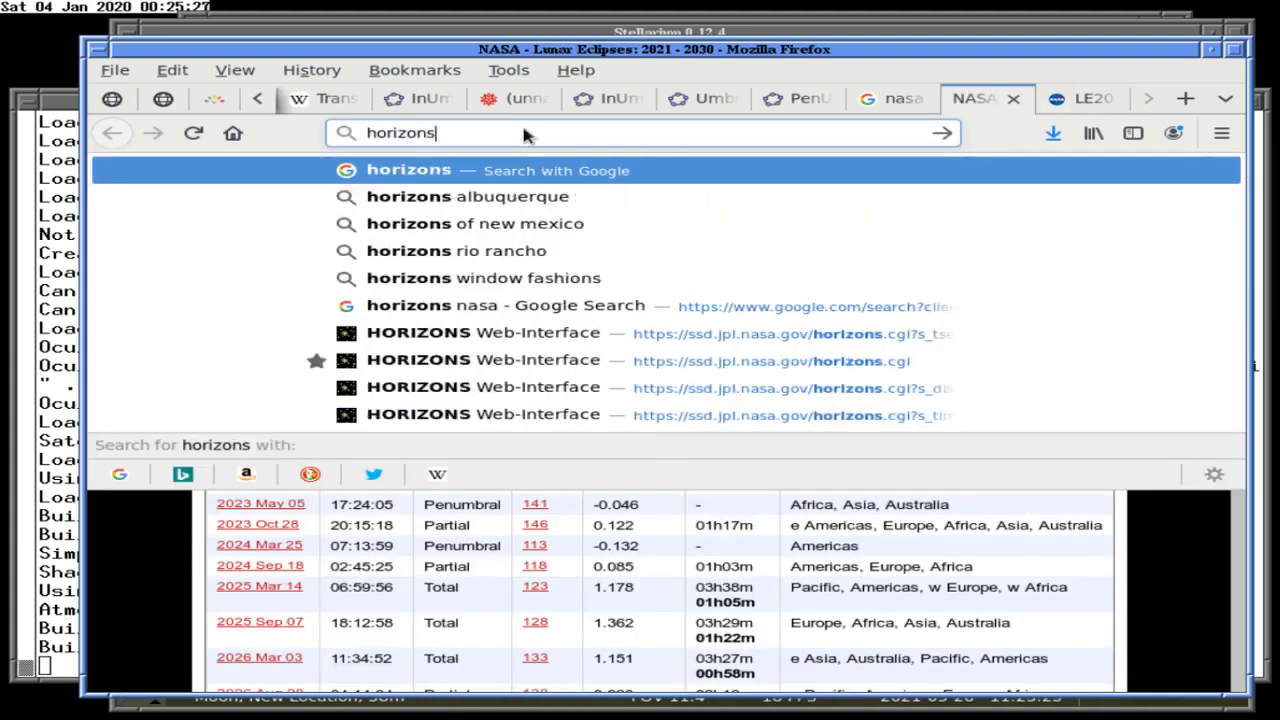
{"action": "left_click", "coordinate": [524, 336]}
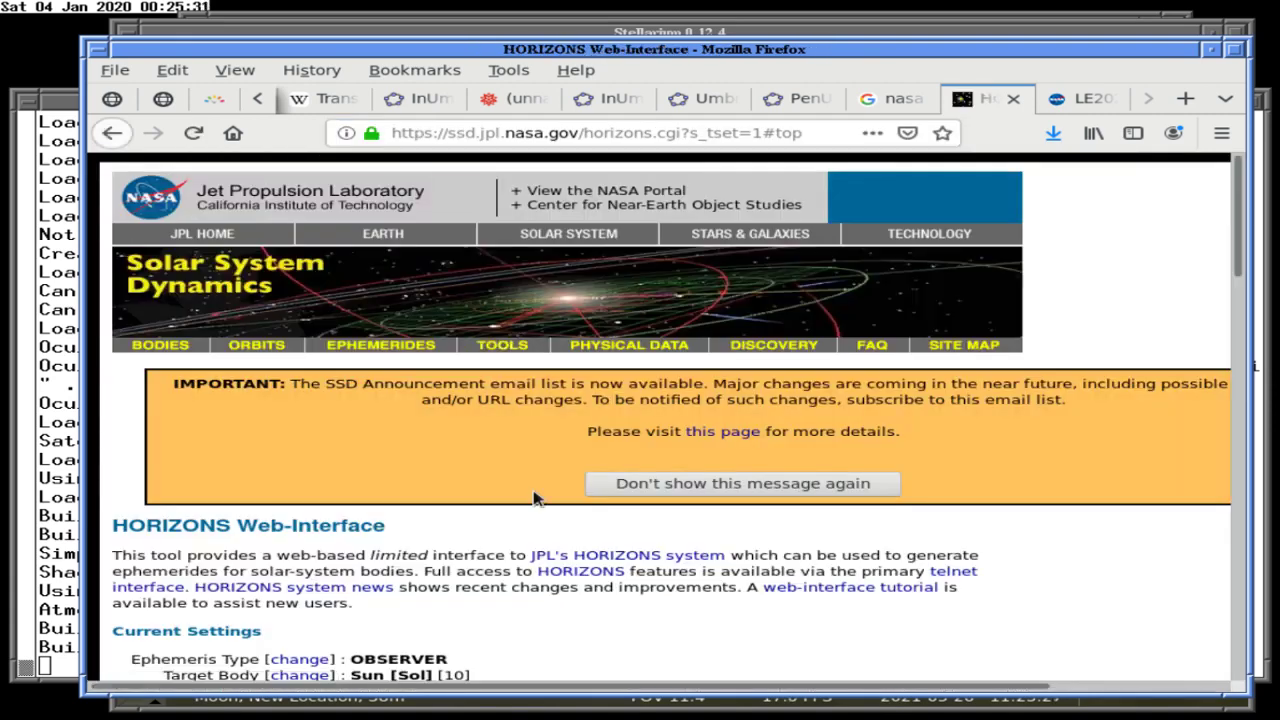
{"action": "scroll", "coordinate": [565, 587], "scroll_direction": "down", "scroll_amount": 4}
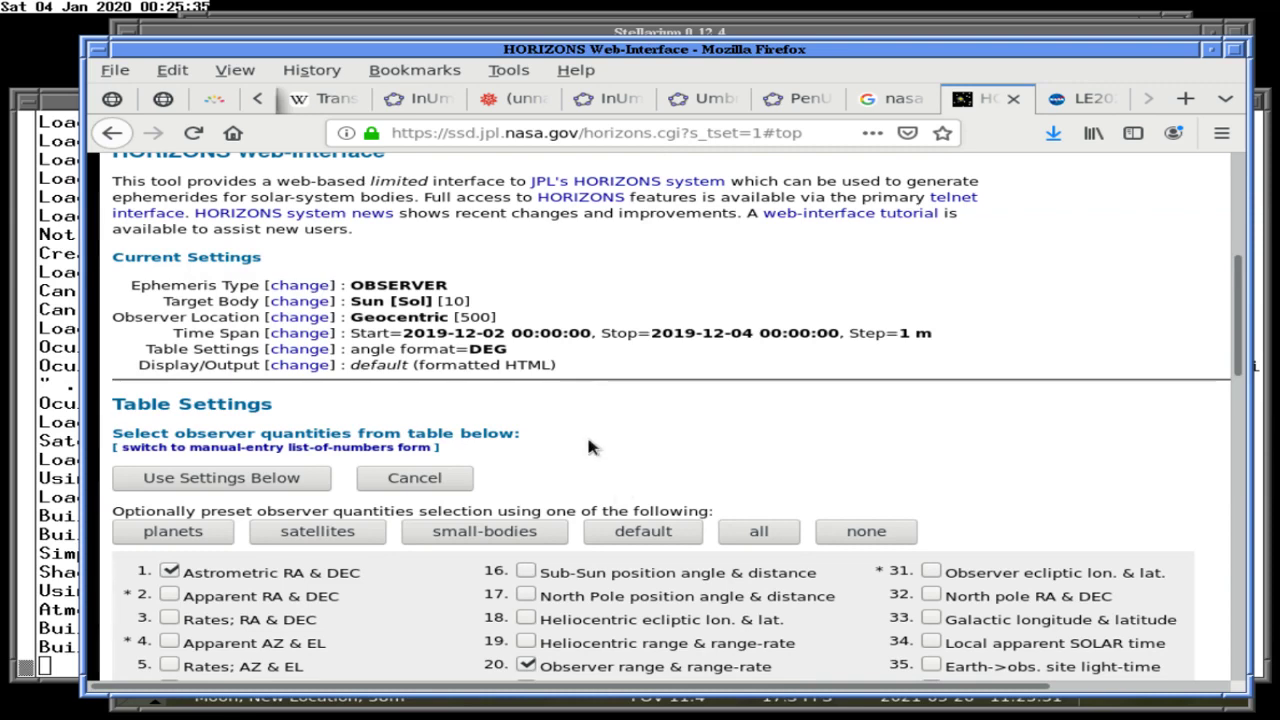
{"action": "left_click", "coordinate": [303, 317]}
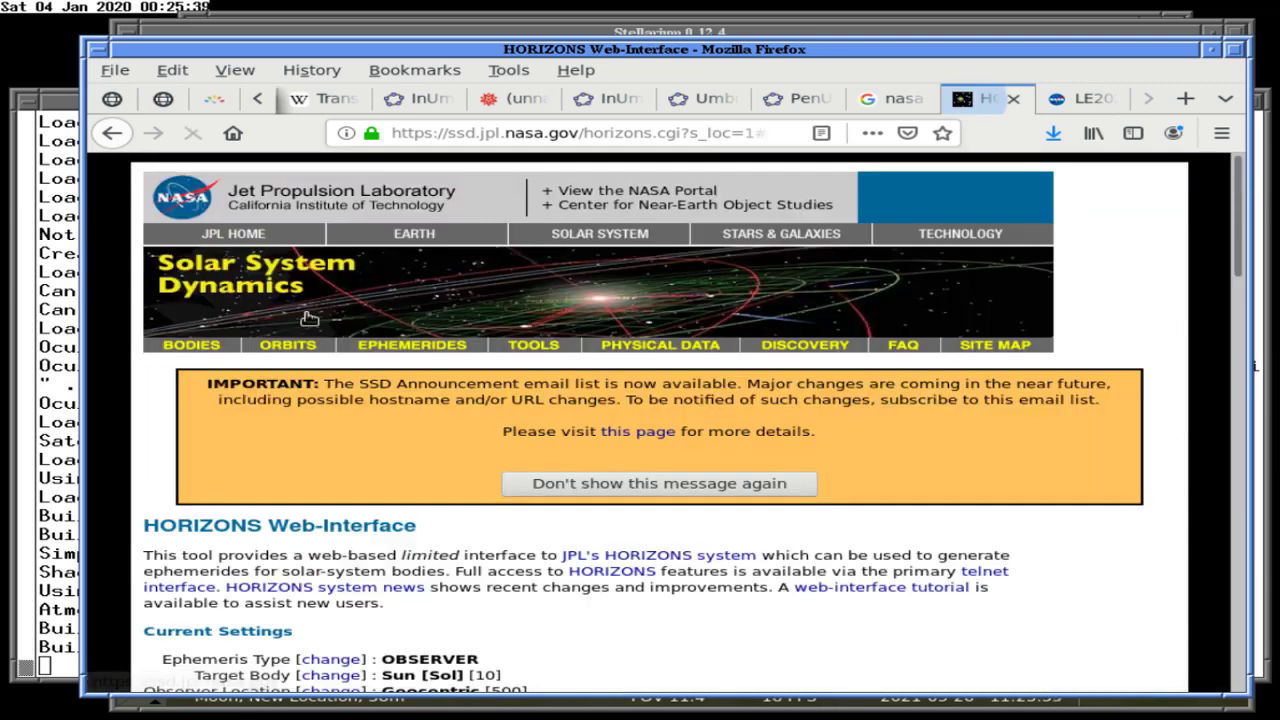
{"action": "scroll", "coordinate": [528, 589], "scroll_direction": "down", "scroll_amount": 10}
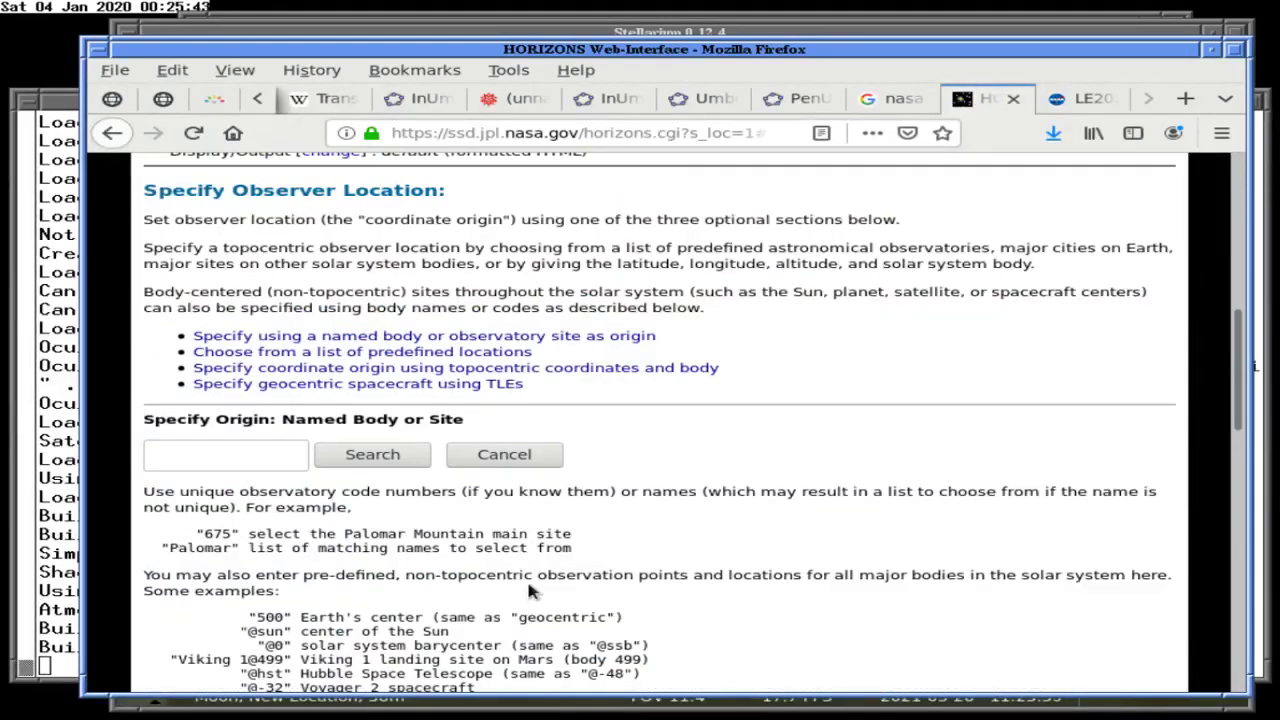
{"action": "left_click", "coordinate": [218, 456]}
{"action": "type", "text": "@moon"}
{"action": "key", "text": "Return"}
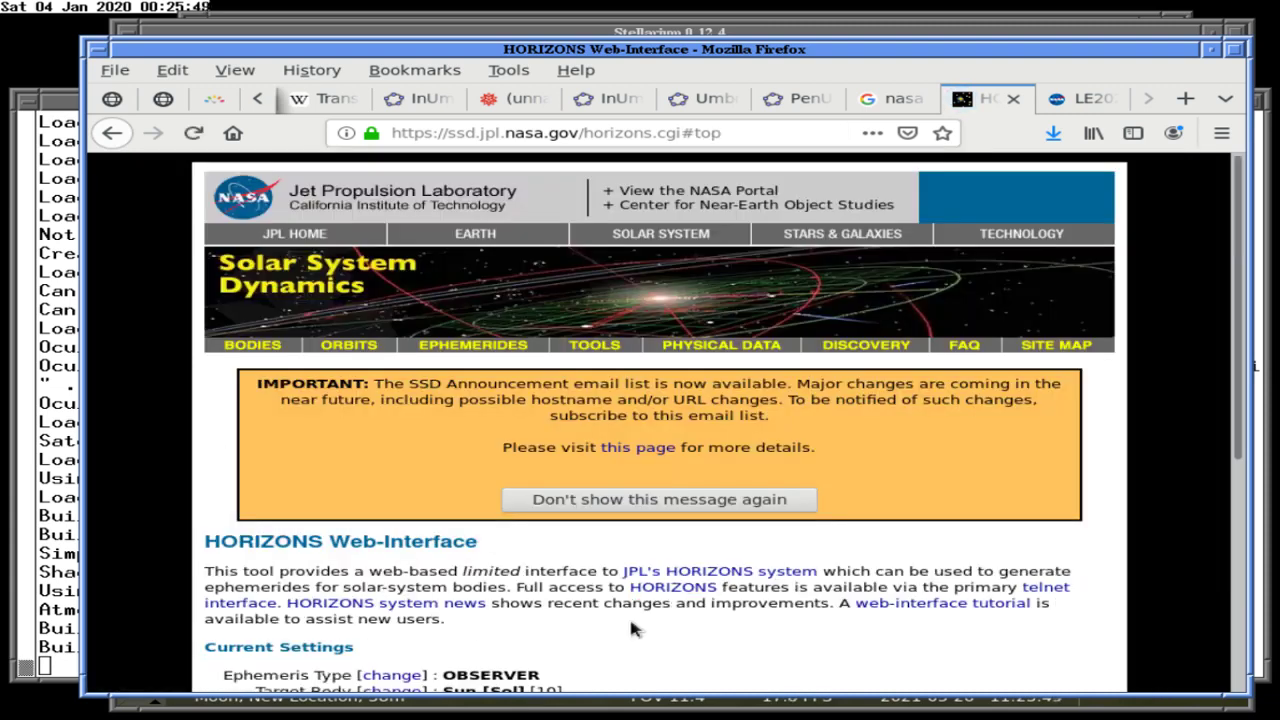
{"action": "scroll", "coordinate": [631, 625], "scroll_direction": "down", "scroll_amount": 5}
{"action": "scroll", "coordinate": [631, 627], "scroll_direction": "down", "scroll_amount": 1}
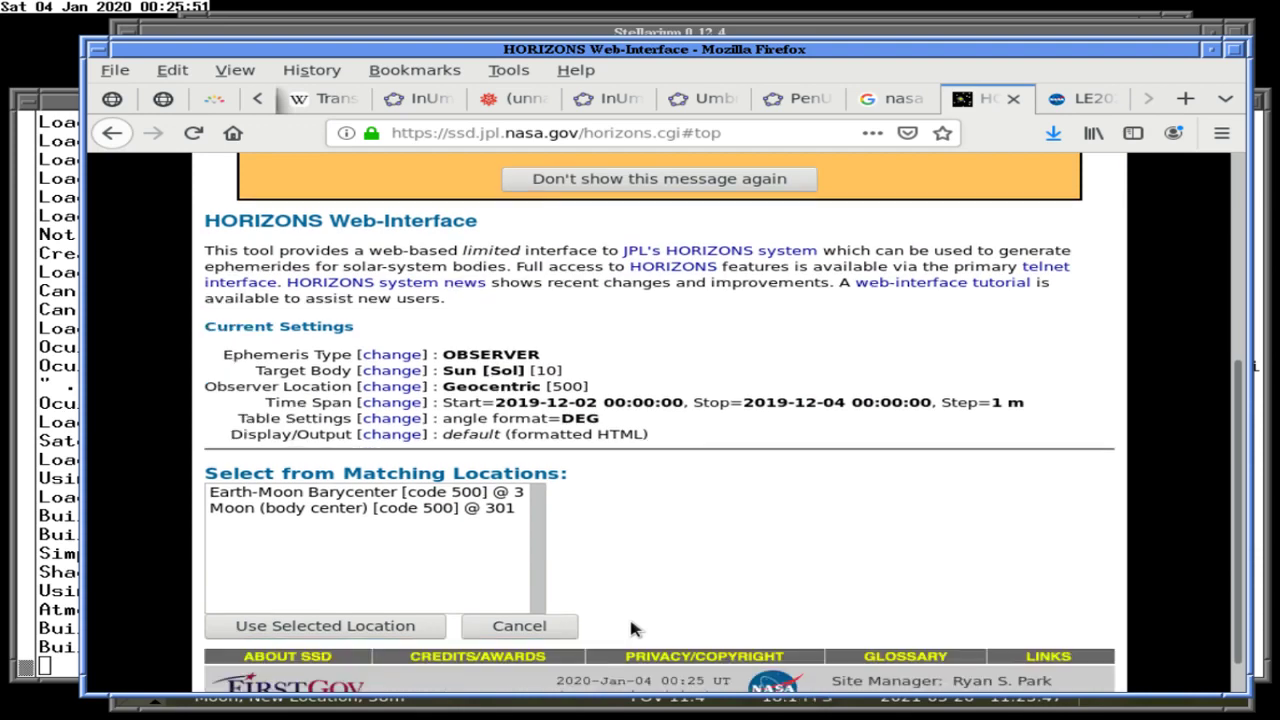
{"action": "left_click", "coordinate": [388, 510]}
{"action": "left_click", "coordinate": [335, 624]}
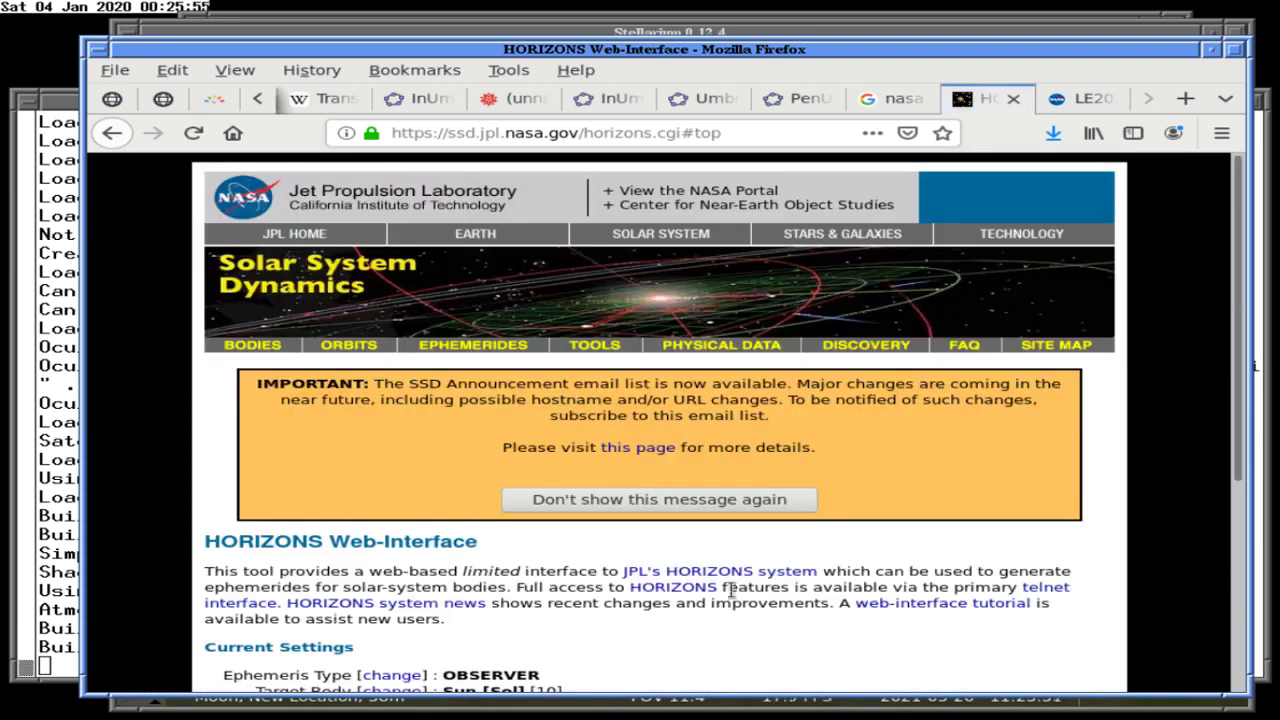
Review the current HORIZONS settings, including target body, observer location, time span and table settings.
{"action": "scroll", "coordinate": [731, 591], "scroll_direction": "down", "scroll_amount": 5}
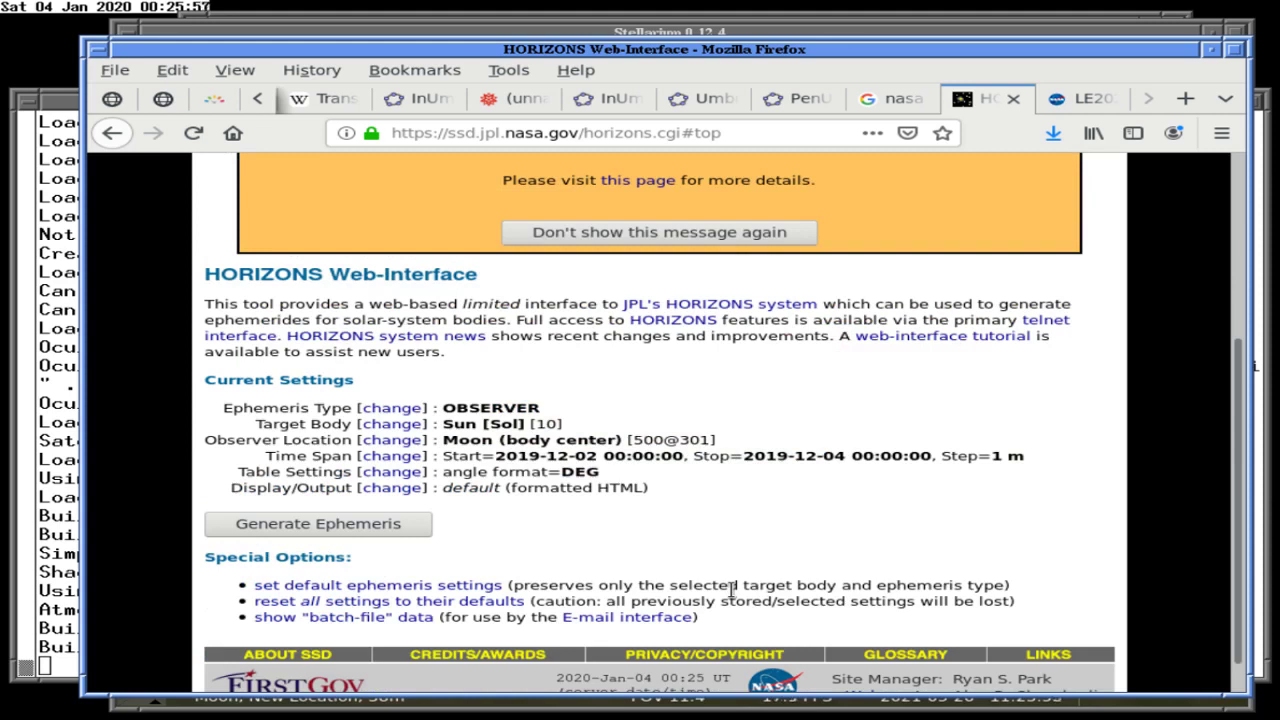
{"action": "scroll", "coordinate": [731, 591], "scroll_direction": "down", "scroll_amount": 1}
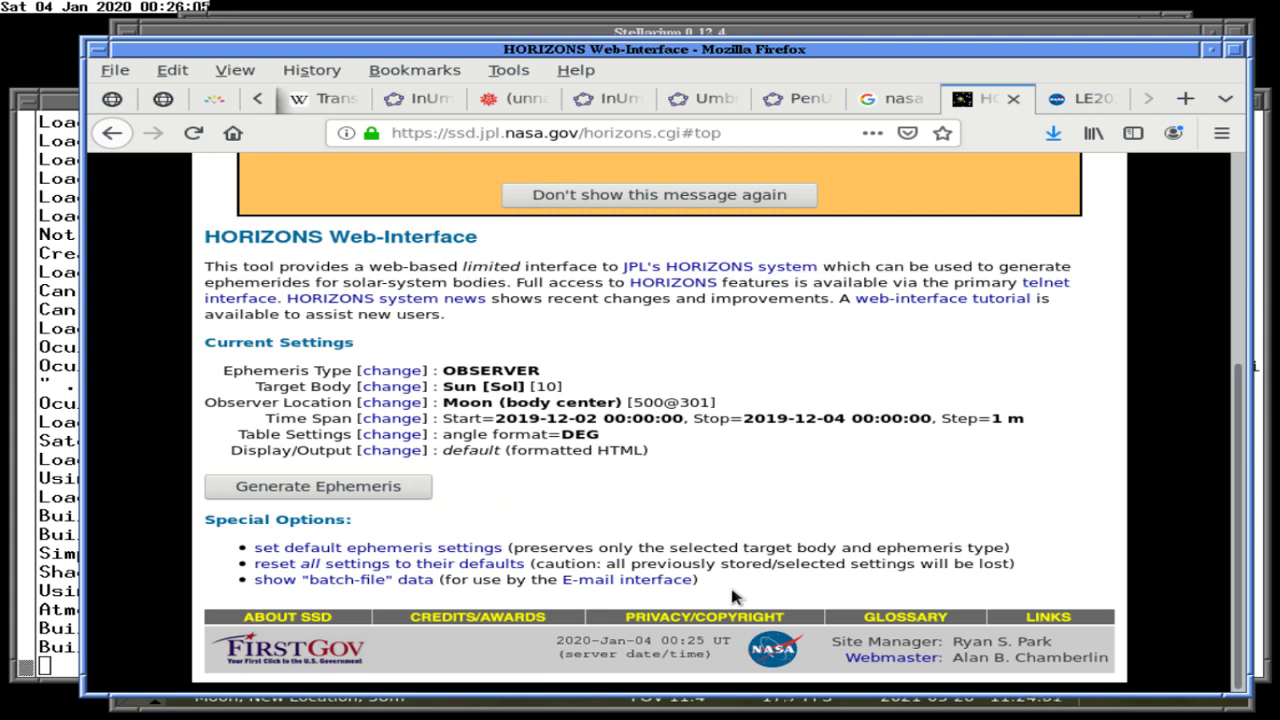
{"action": "scroll", "coordinate": [732, 596], "scroll_direction": "up", "scroll_amount": 1}
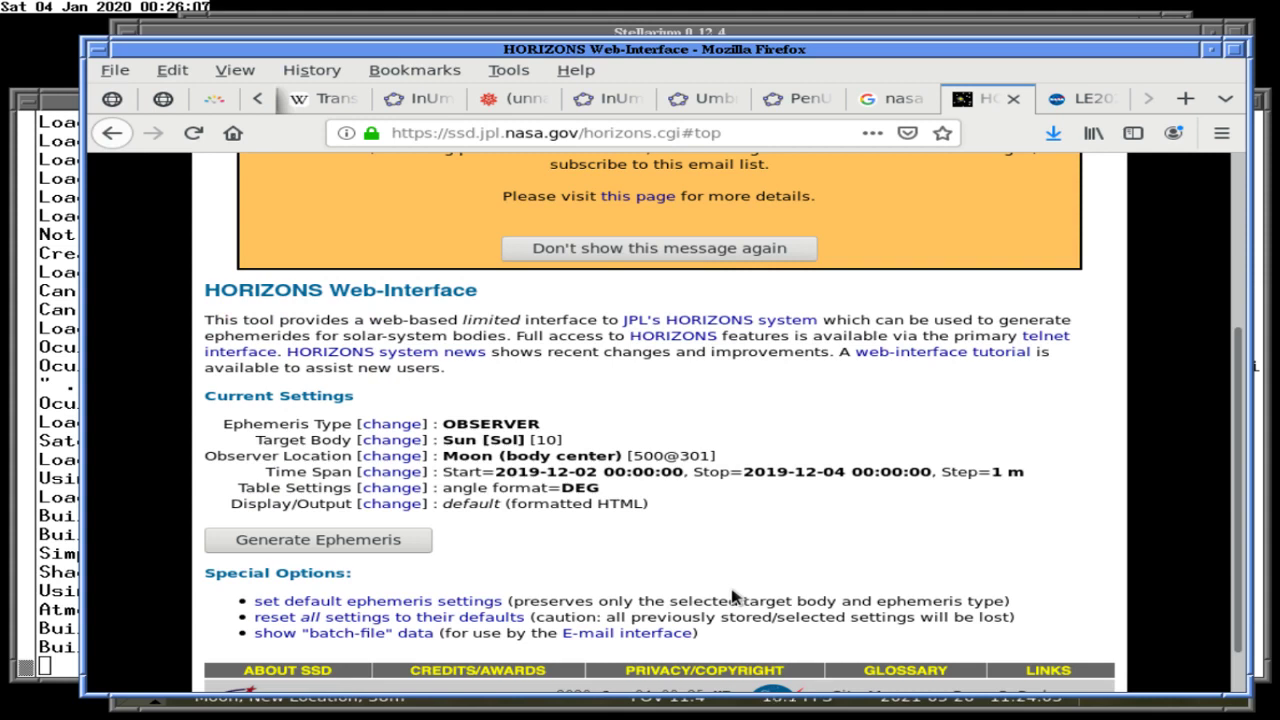
{"action": "scroll", "coordinate": [732, 596], "scroll_direction": "up", "scroll_amount": 1}
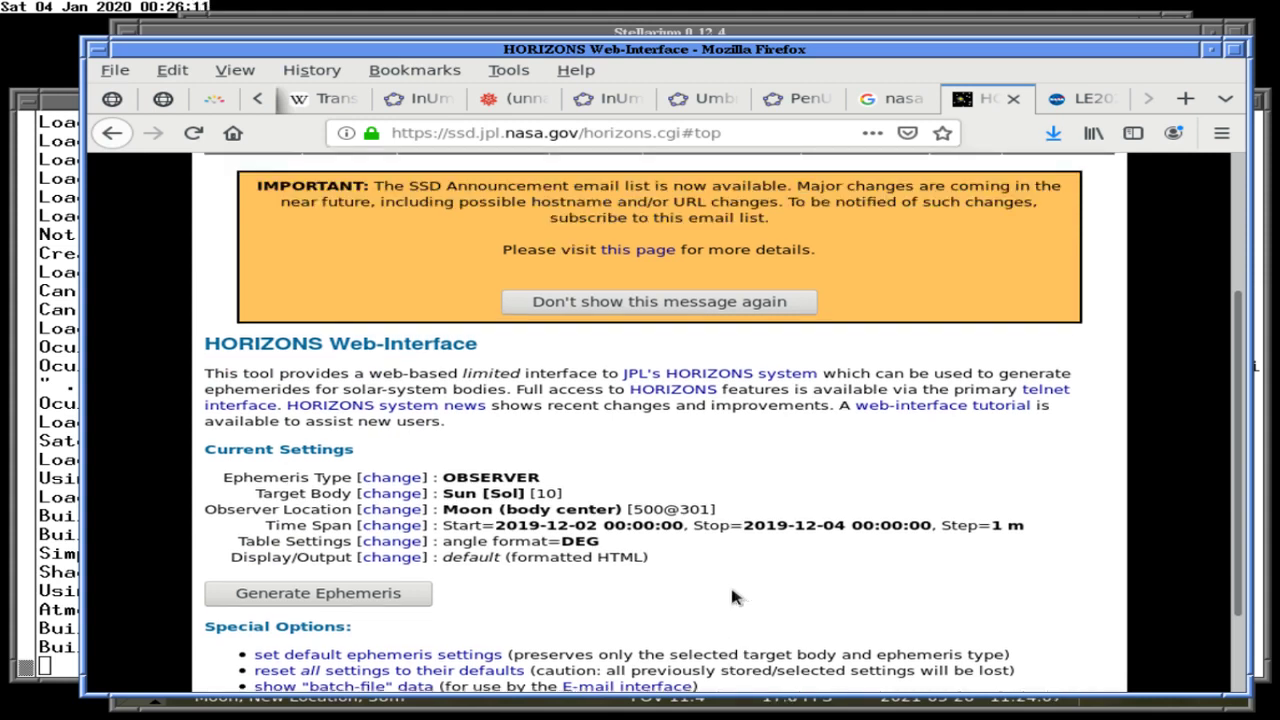
{"action": "scroll", "coordinate": [732, 597], "scroll_direction": "down", "scroll_amount": 1}
{"action": "scroll", "coordinate": [732, 597], "scroll_direction": "up", "scroll_amount": 3}
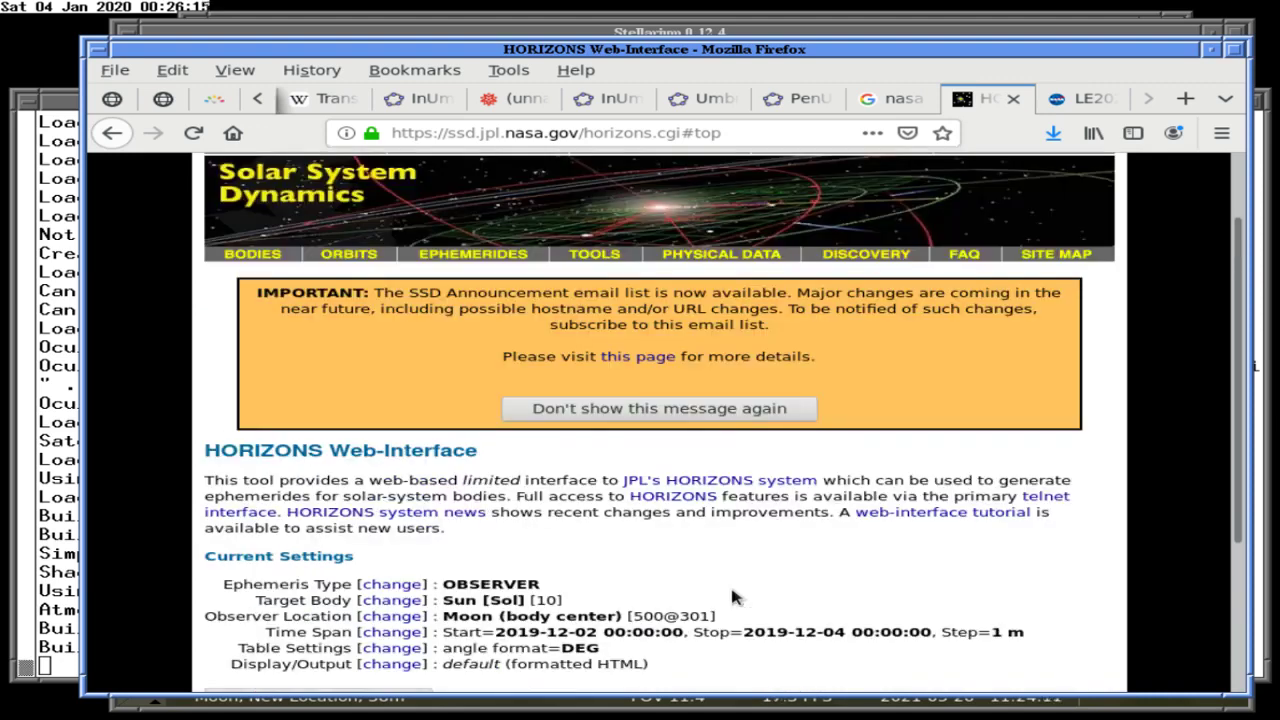
{"action": "scroll", "coordinate": [731, 597], "scroll_direction": "down", "scroll_amount": 3}
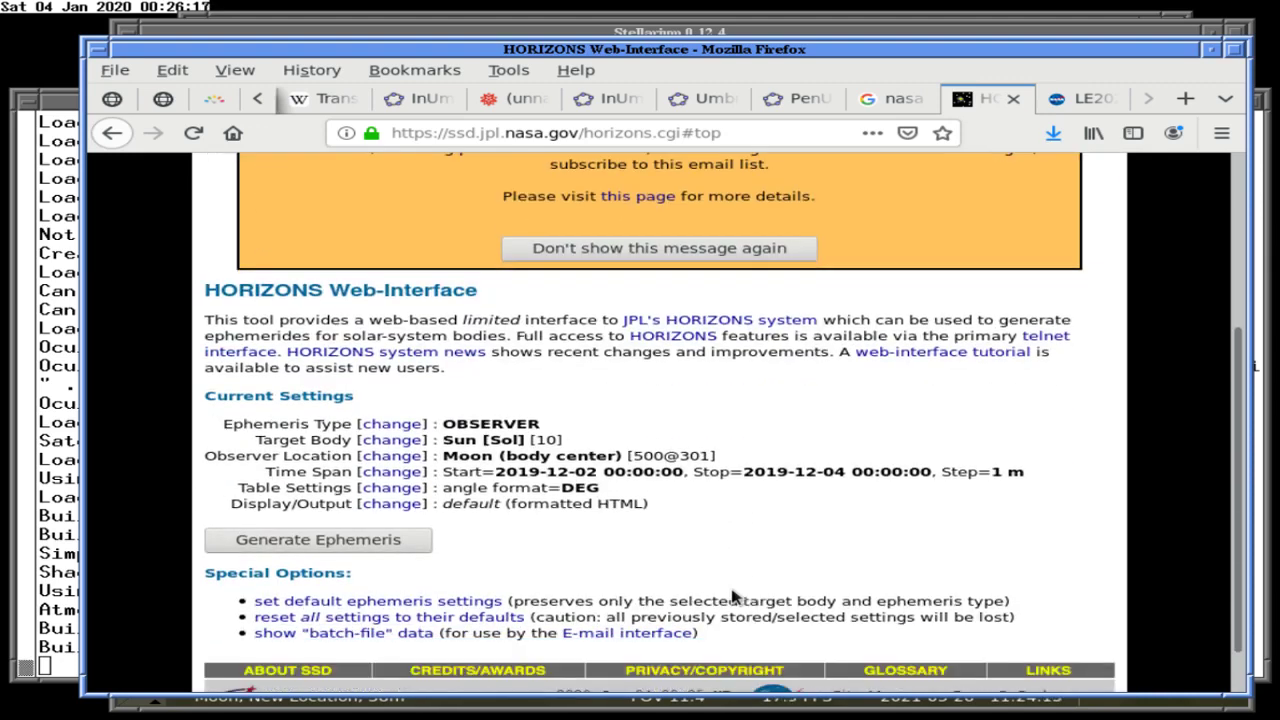
{"action": "scroll", "coordinate": [731, 597], "scroll_direction": "down", "scroll_amount": 1}
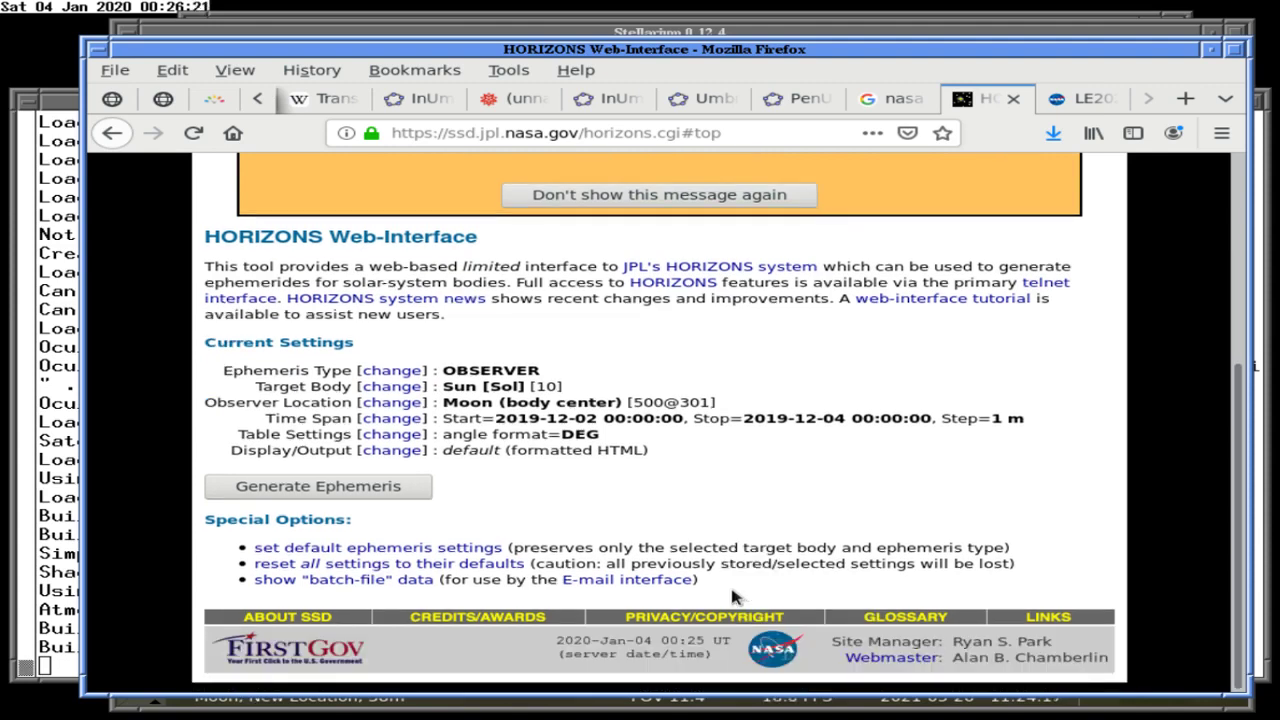
{"action": "scroll", "coordinate": [731, 597], "scroll_direction": "up", "scroll_amount": 5}
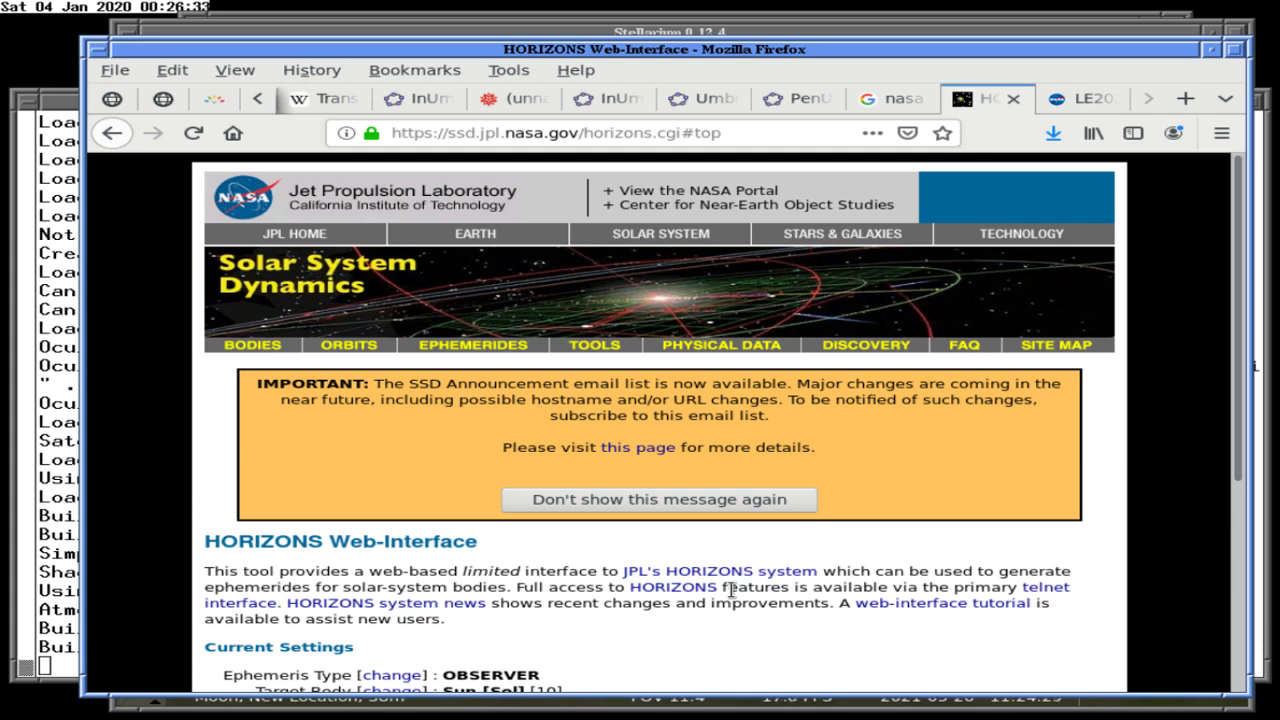
{"action": "scroll", "coordinate": [731, 590], "scroll_direction": "down", "scroll_amount": 5}
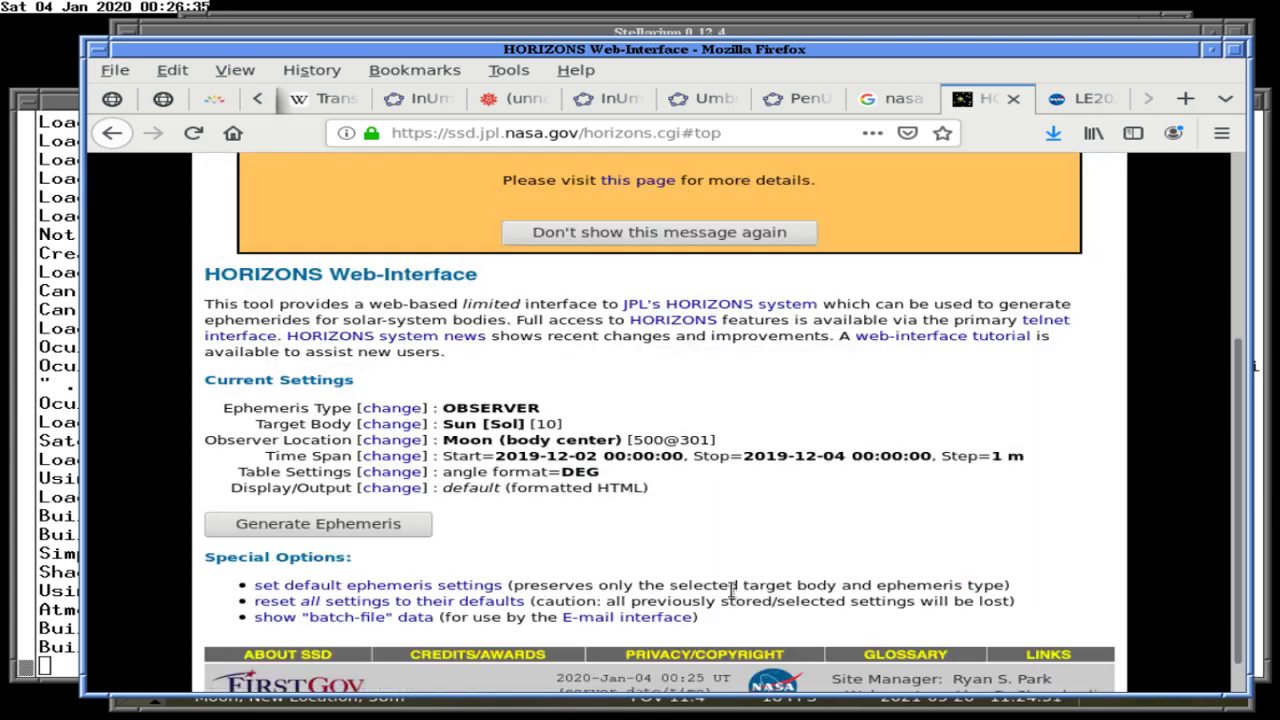
{"action": "scroll", "coordinate": [731, 590], "scroll_direction": "down", "scroll_amount": 1}
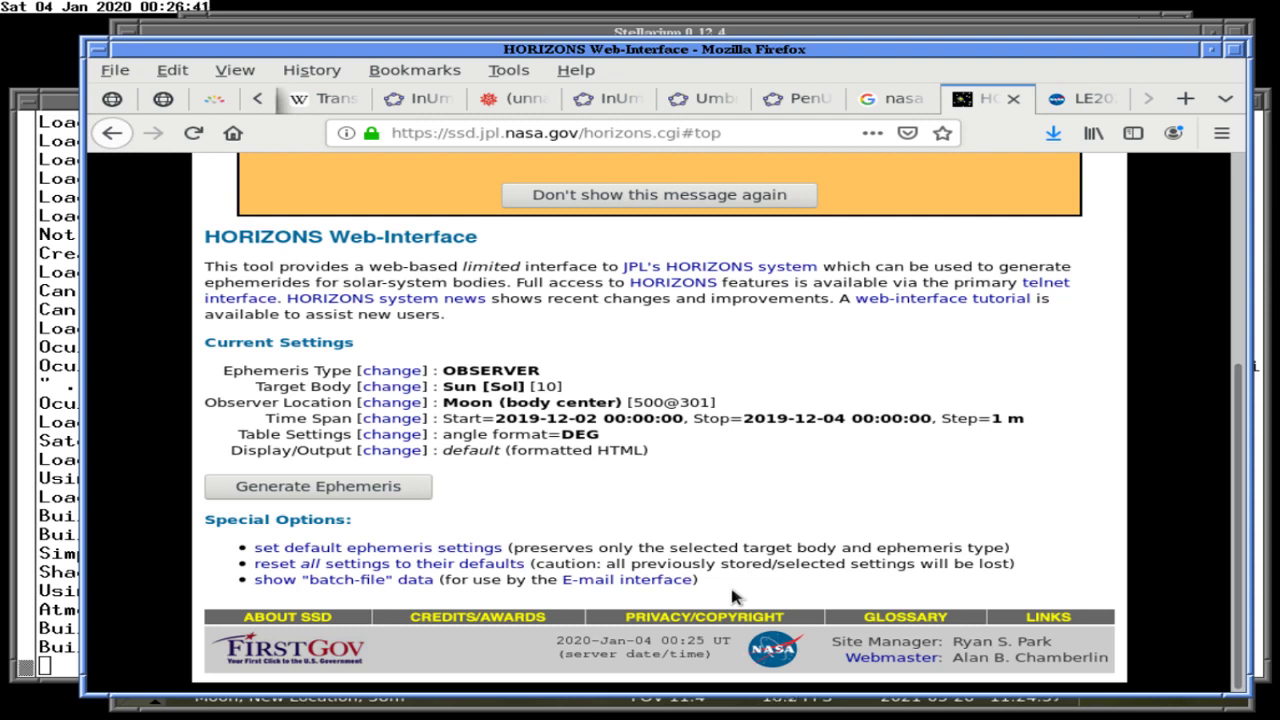
{"action": "scroll", "coordinate": [733, 596], "scroll_direction": "up", "scroll_amount": 5}
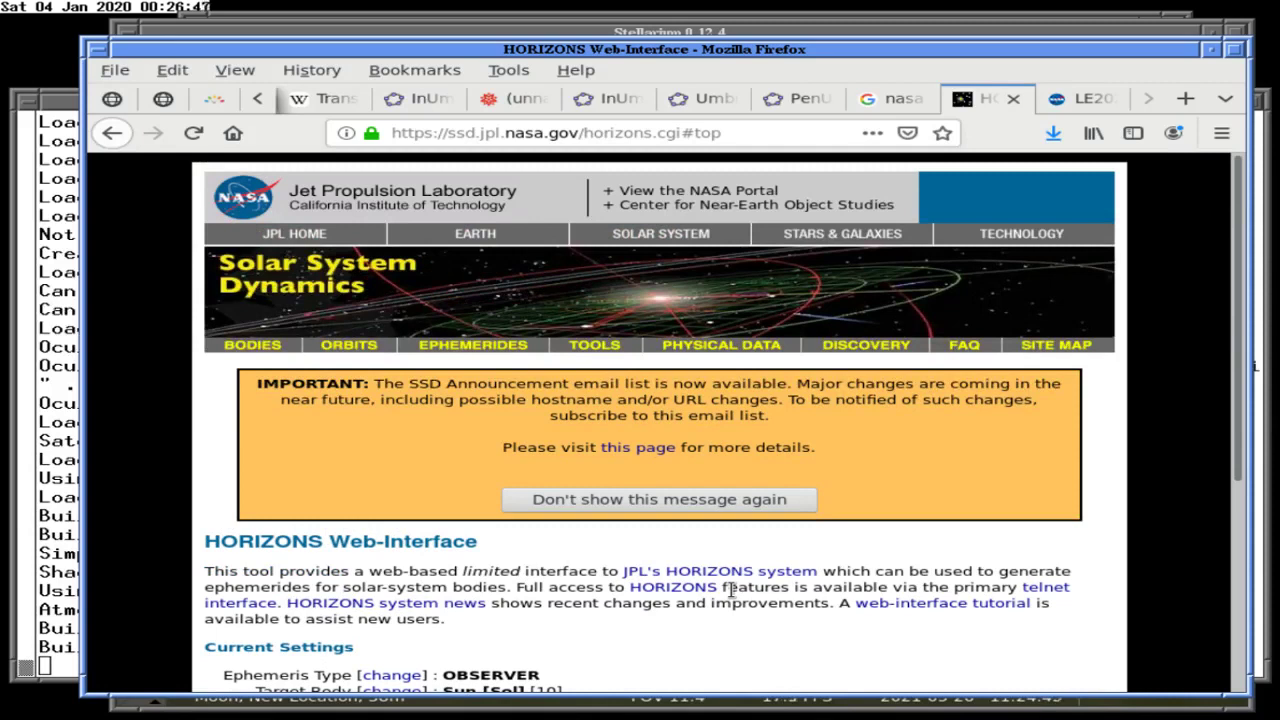
{"action": "scroll", "coordinate": [730, 590], "scroll_direction": "down", "scroll_amount": 1}
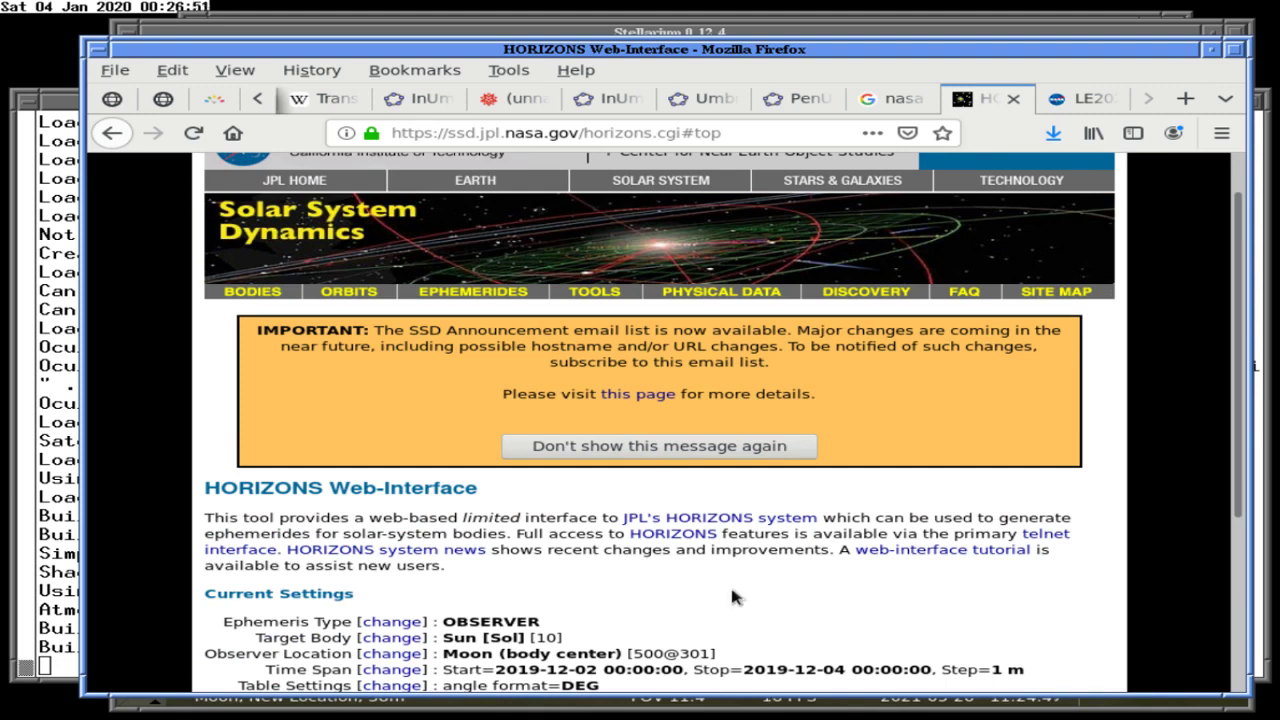
Switch to Emacs and add "TODO: complain about 26 May 2021 eclipse" above the eclipse heading in README.stream.
{"action": "key", "text": "alt+Tab"}
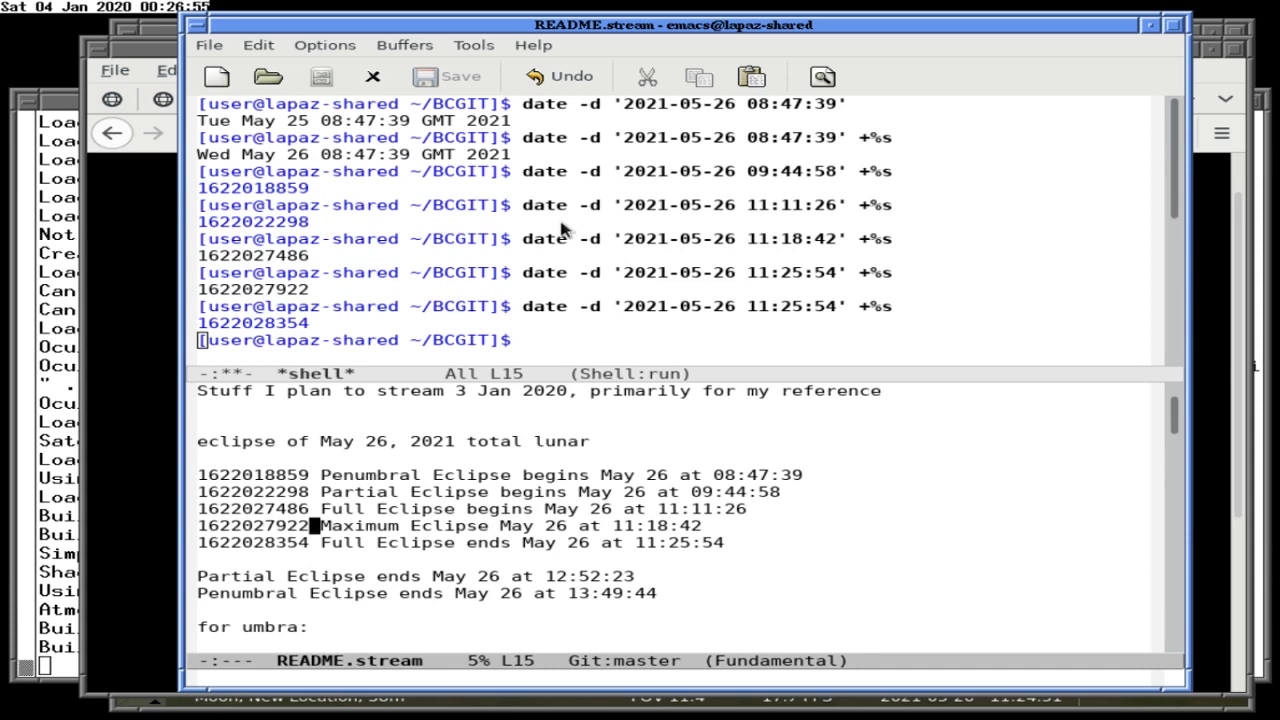
{"action": "key", "text": "ctrl+e"}
{"action": "key", "text": "Up"}
{"action": "key", "text": "Up"}
{"action": "key", "text": "Up"}
{"action": "key", "text": "Up"}
{"action": "key", "text": "Up"}
{"action": "key", "text": "Up"}
{"action": "key", "text": "Return"}
{"action": "key", "text": "Up"}
{"action": "type", "text": "TOD"}
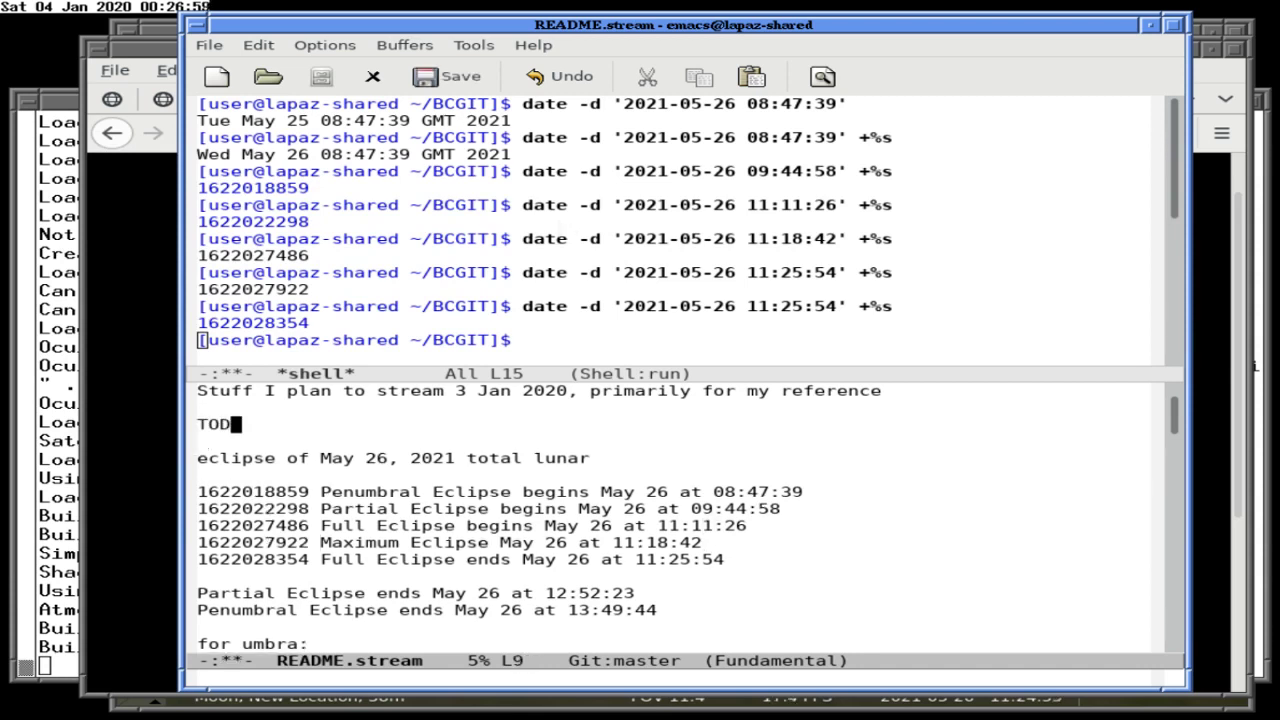
{"action": "type", "text": "O: complain about "}
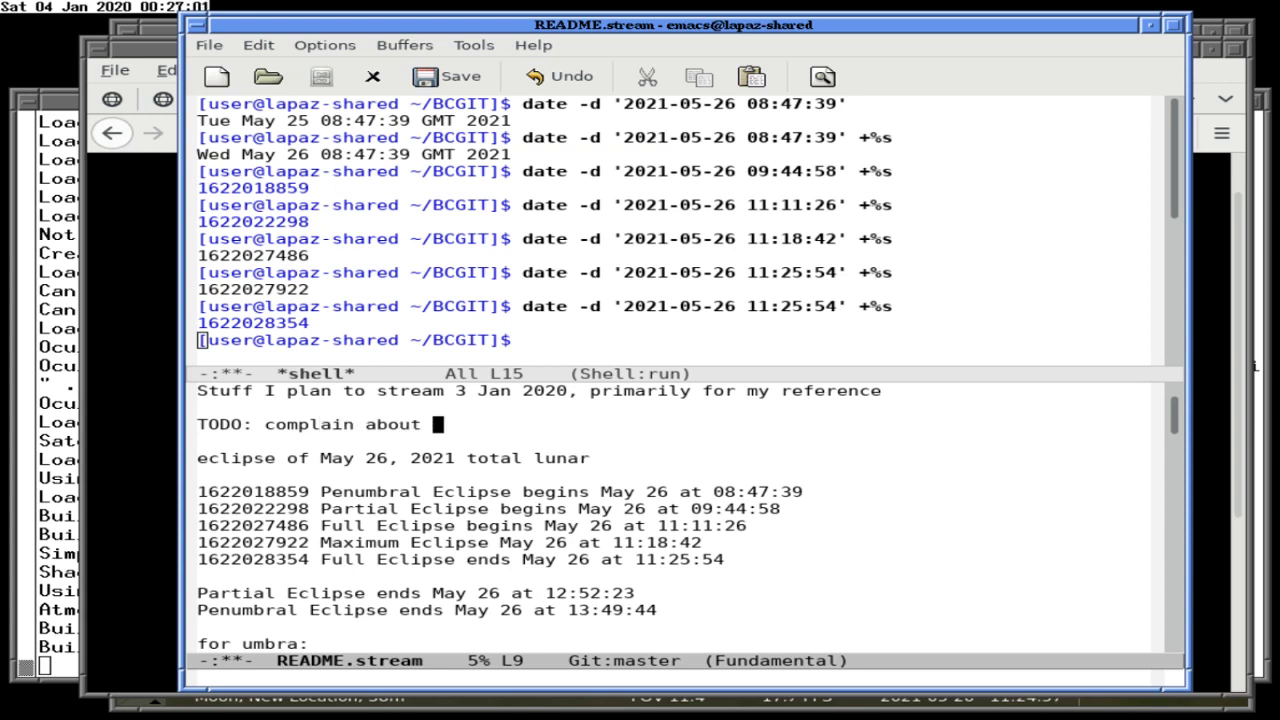
{"action": "type", "text": "26 May 2021 eclipse"}
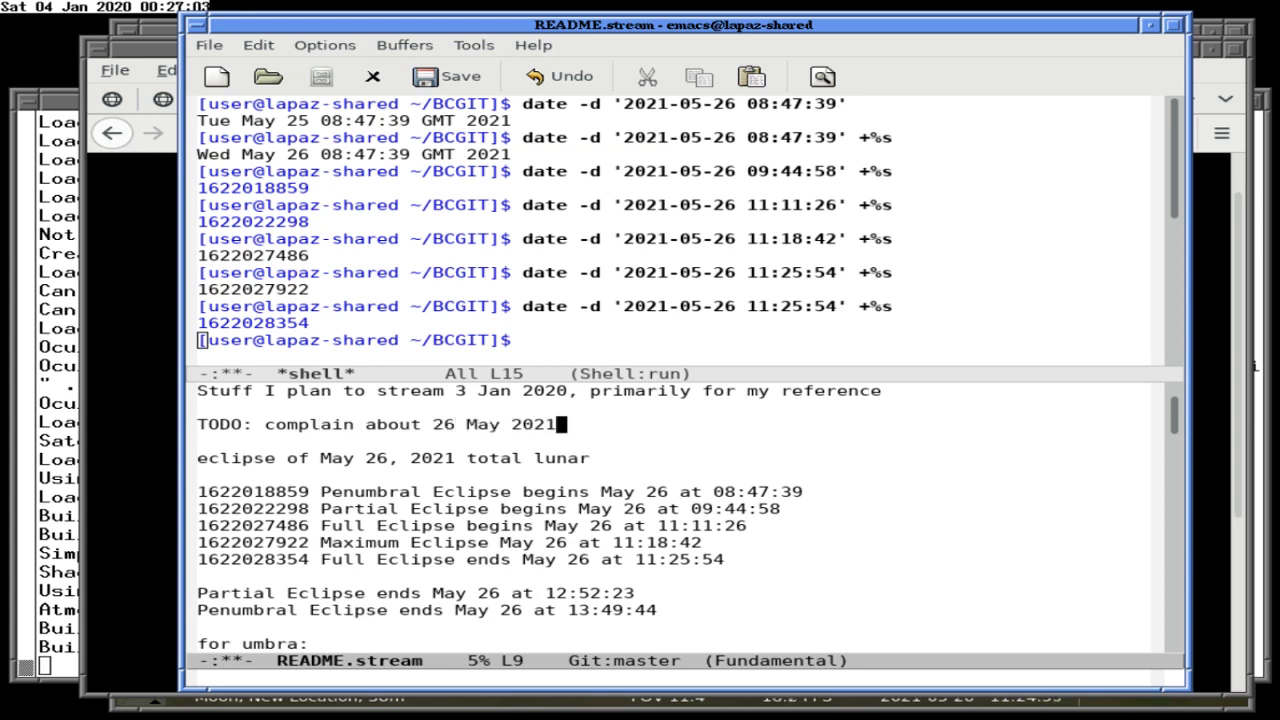
Insert two blank lines below the "Stuff I plan to stream 3 Jan 2020" line and save README.stream.
{"action": "key", "text": "ctrl+l"}
{"action": "key", "text": "Up"}
{"action": "key", "text": "Up"}
{"action": "key", "text": "End"}
{"action": "key", "text": "ctrl+l"}
{"action": "key", "text": "Return"}
{"action": "key", "text": "Return"}
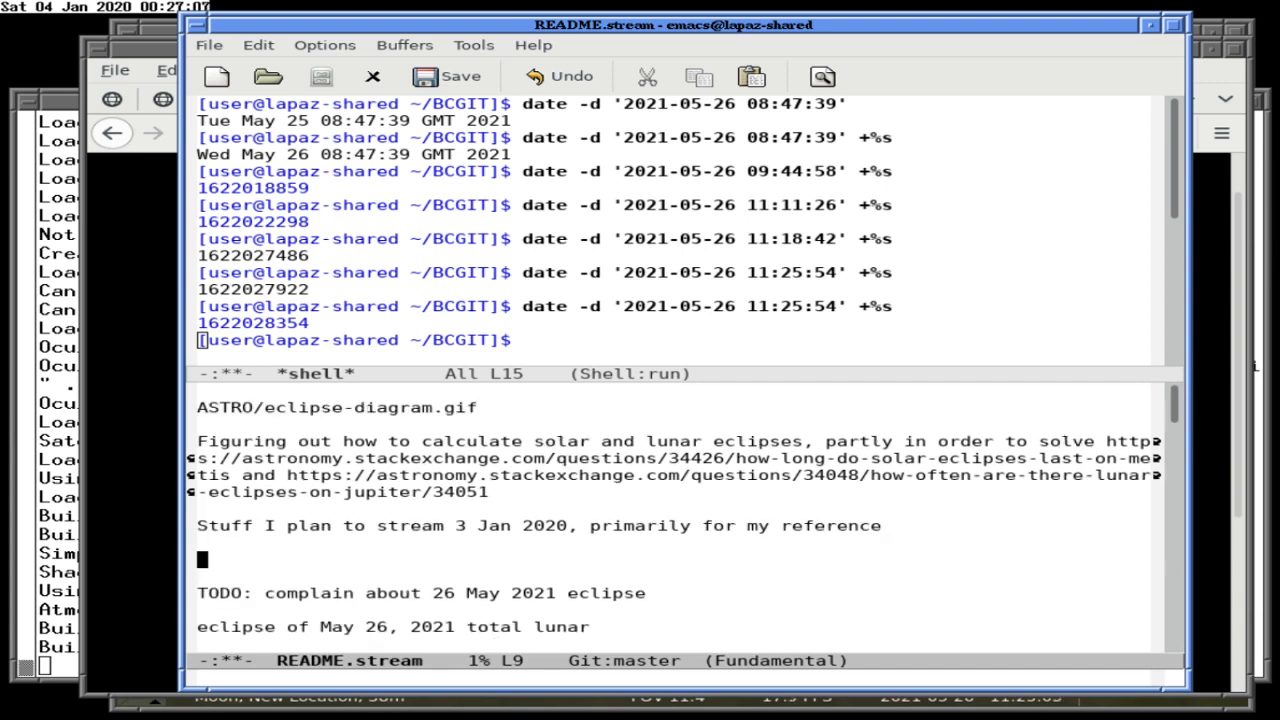
{"action": "key", "text": "ctrl+x"}
{"action": "key", "text": "ctrl+s"}
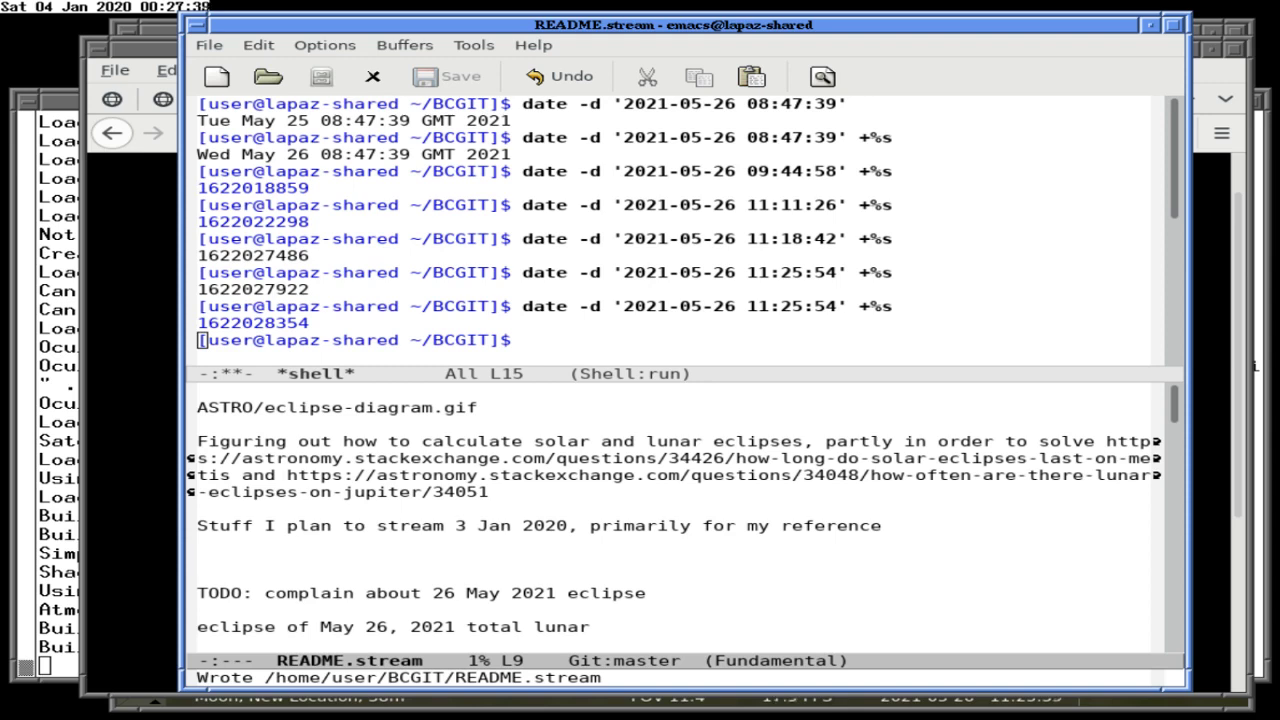
Return to the 2021 May 26 eclipse PDF in Firefox and examine its umbra diagram, durations and contact times.
{"action": "left_click", "coordinate": [172, 294]}
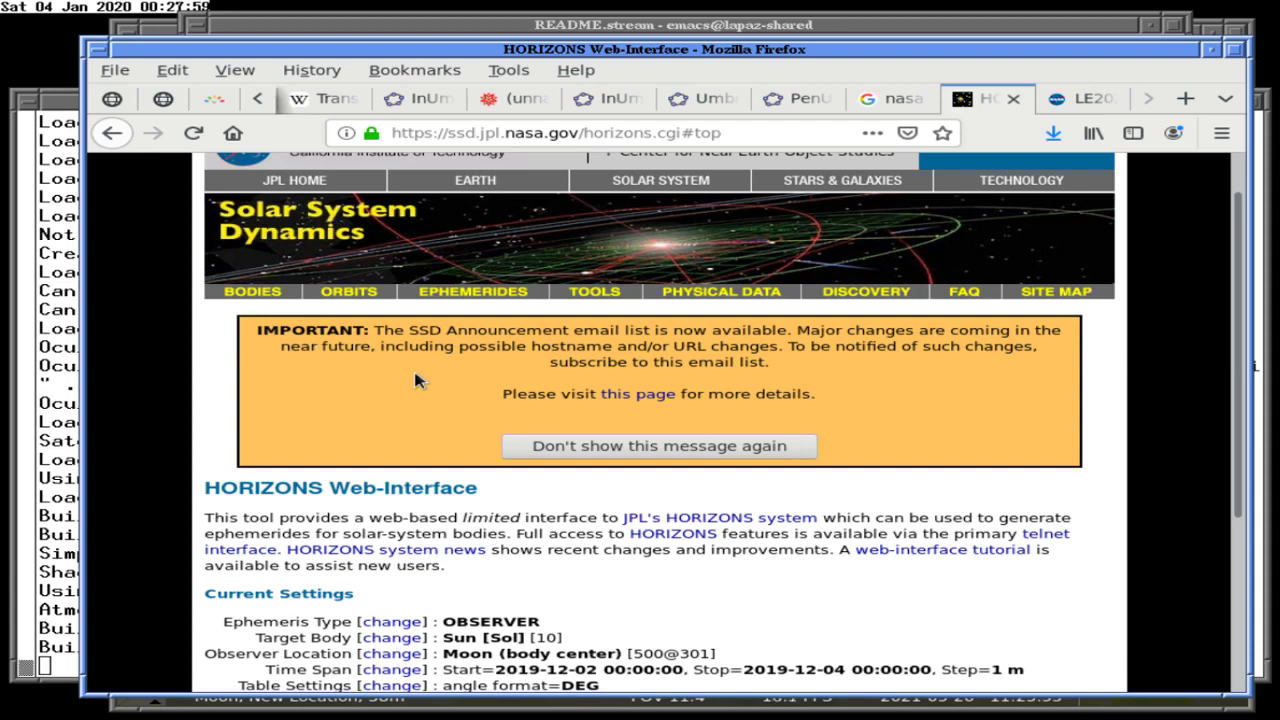
{"action": "left_click", "coordinate": [552, 26]}
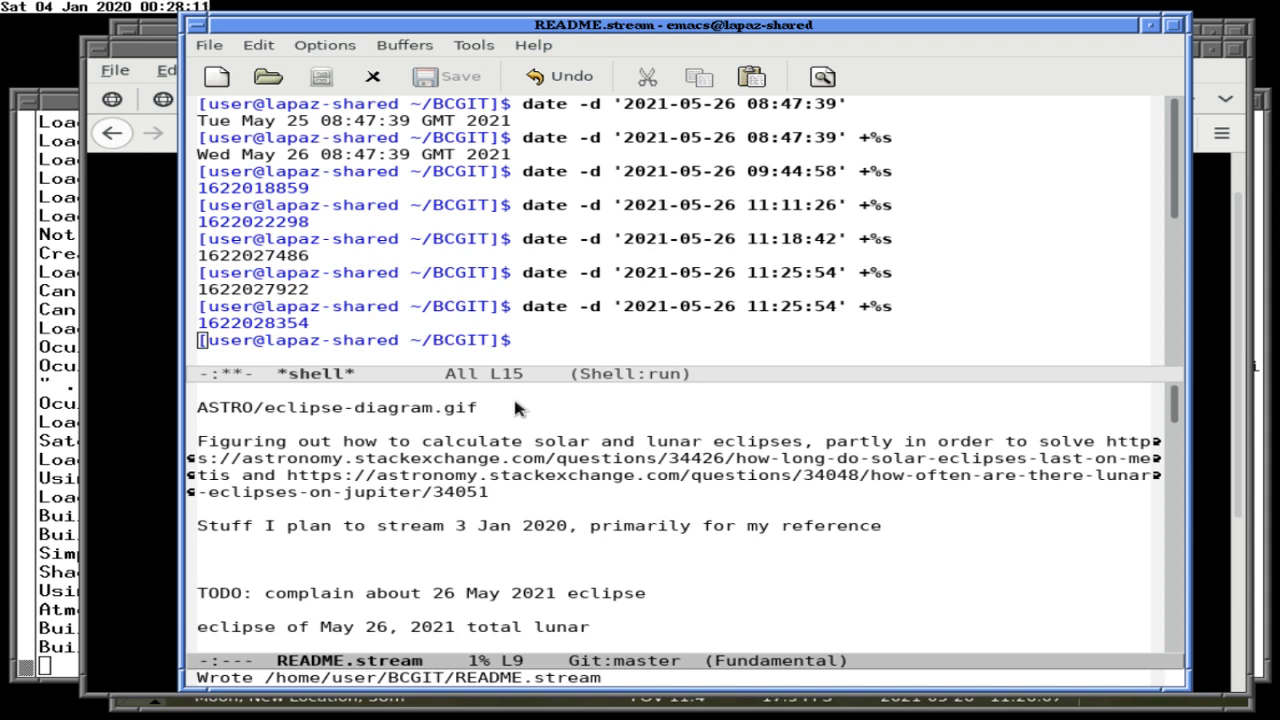
{"action": "left_click", "coordinate": [140, 360]}
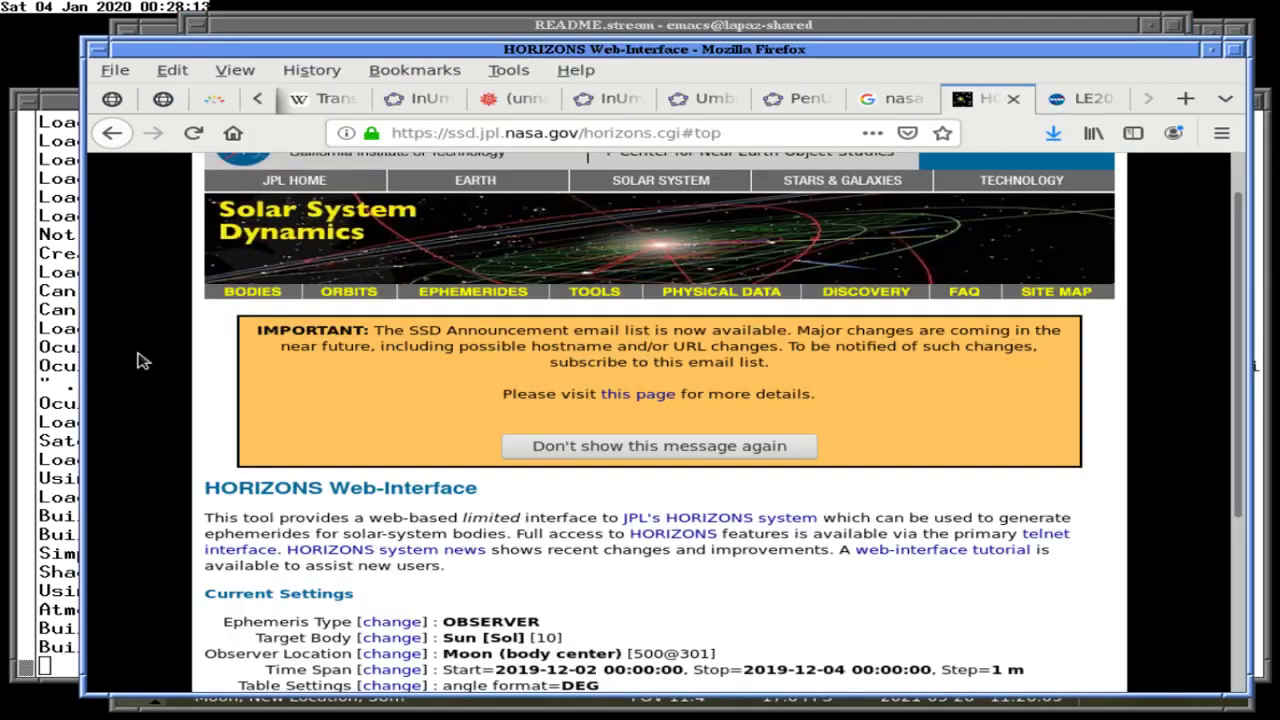
{"action": "left_click", "coordinate": [878, 99]}
{"action": "left_click", "coordinate": [1078, 98]}
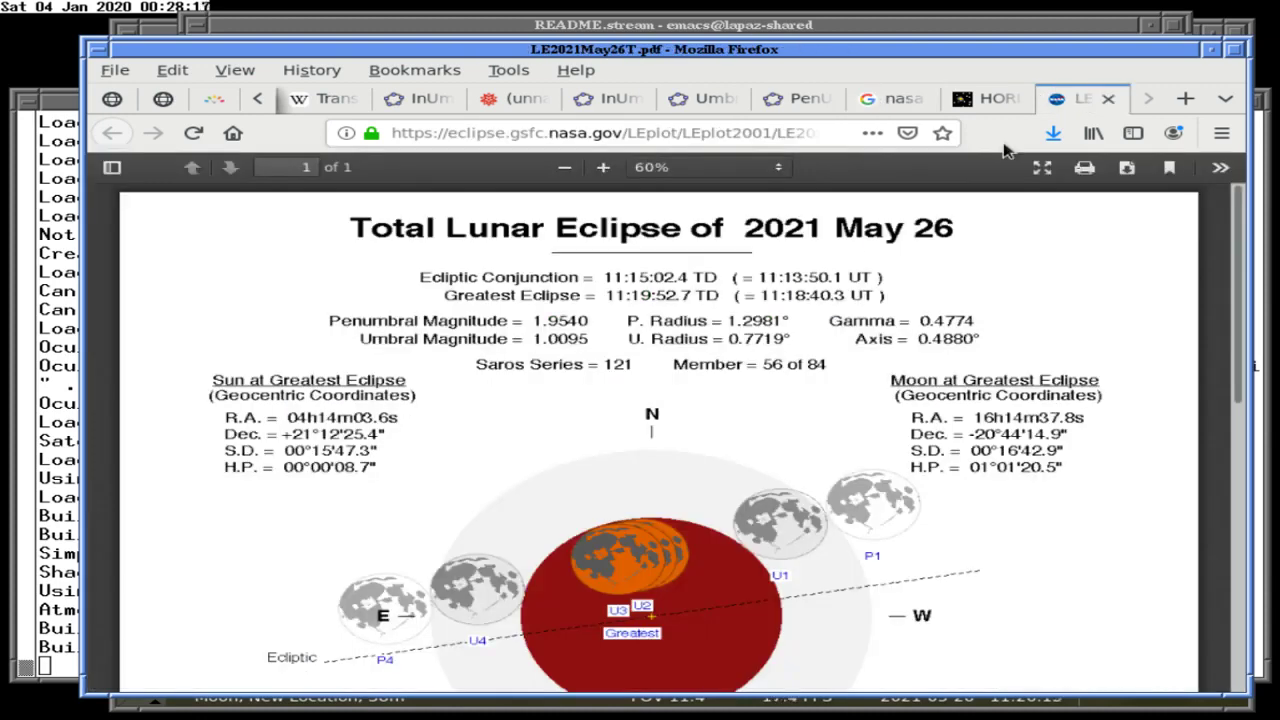
{"action": "scroll", "coordinate": [566, 441], "scroll_direction": "down", "scroll_amount": 1}
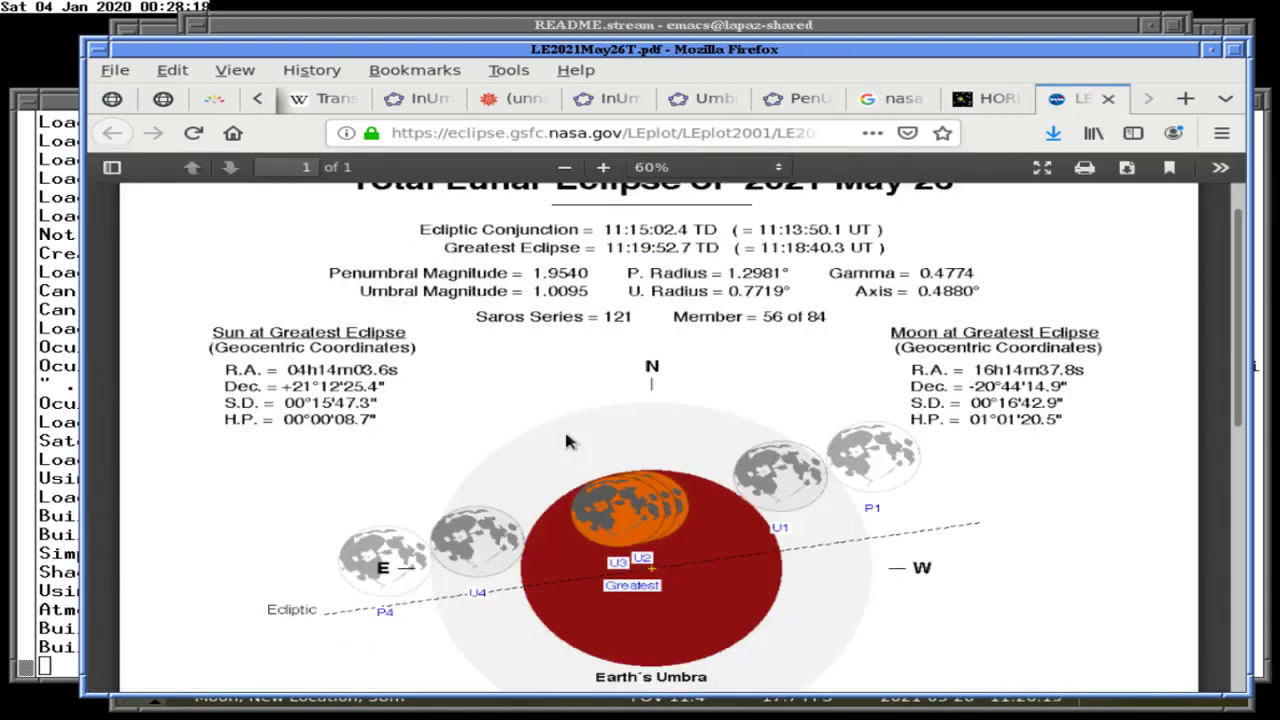
{"action": "scroll", "coordinate": [566, 441], "scroll_direction": "down", "scroll_amount": 2}
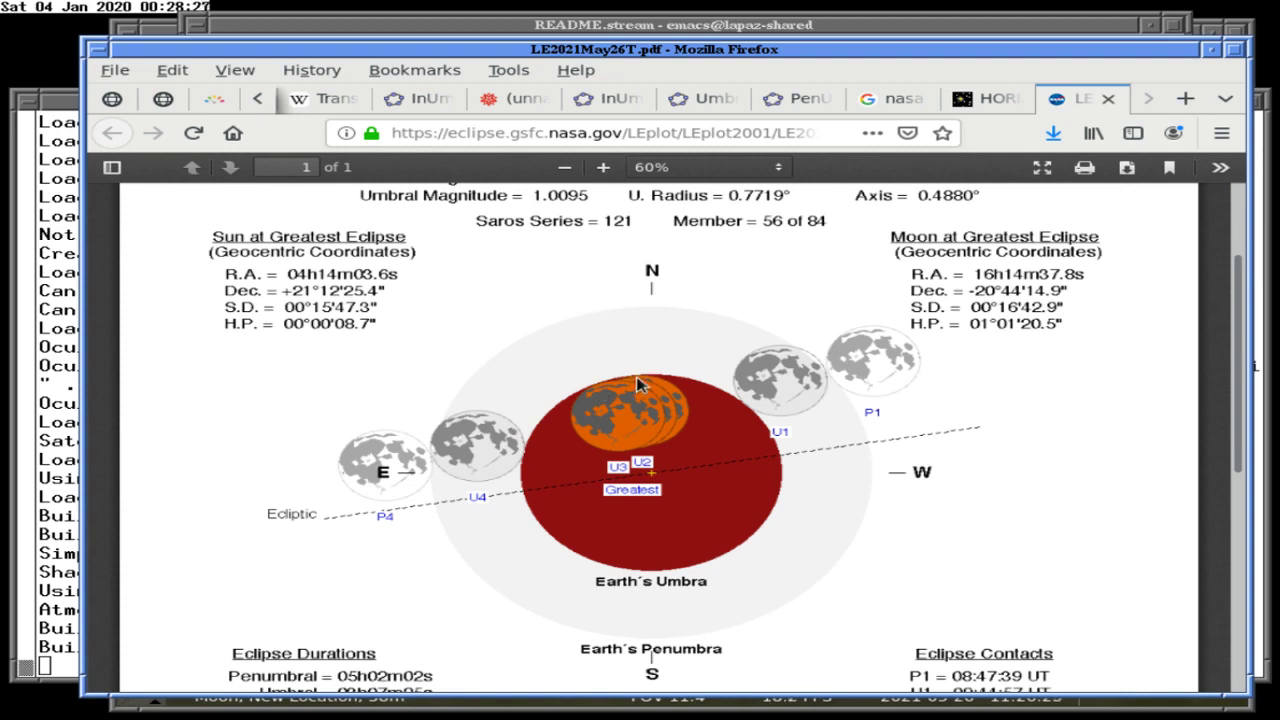
{"action": "scroll", "coordinate": [640, 388], "scroll_direction": "down", "scroll_amount": 1}
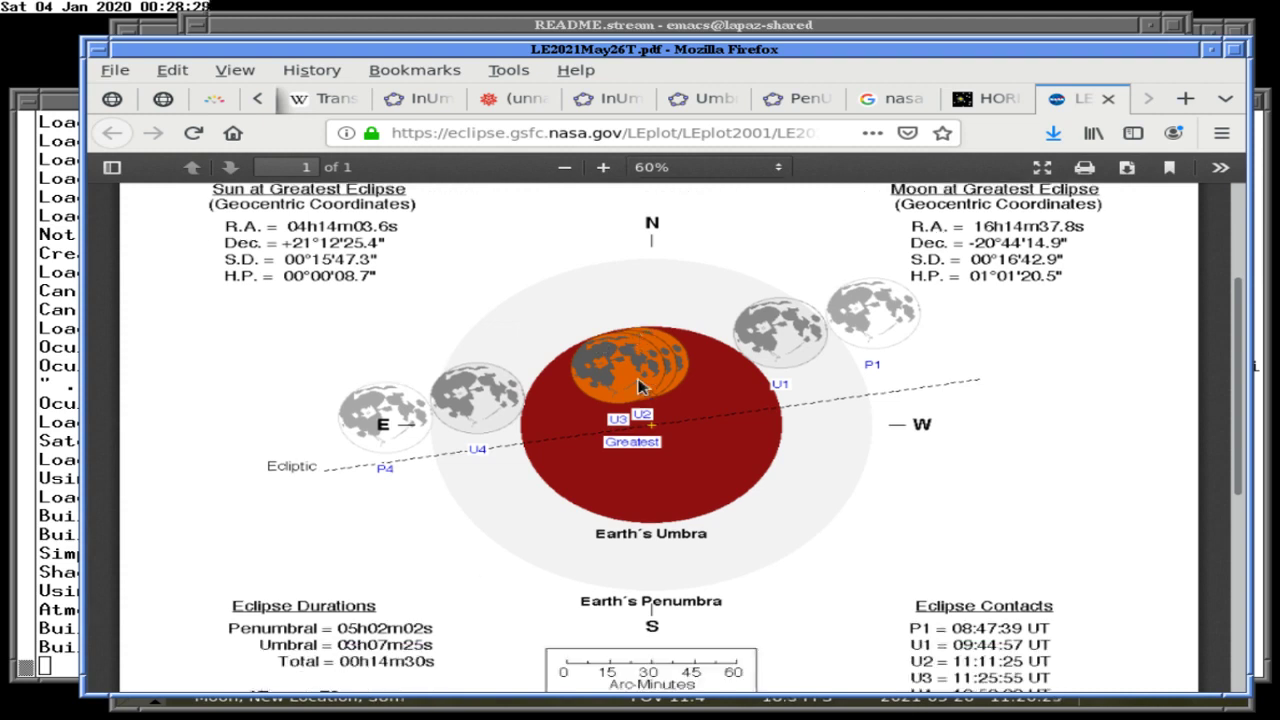
{"action": "scroll", "coordinate": [640, 388], "scroll_direction": "down", "scroll_amount": 1}
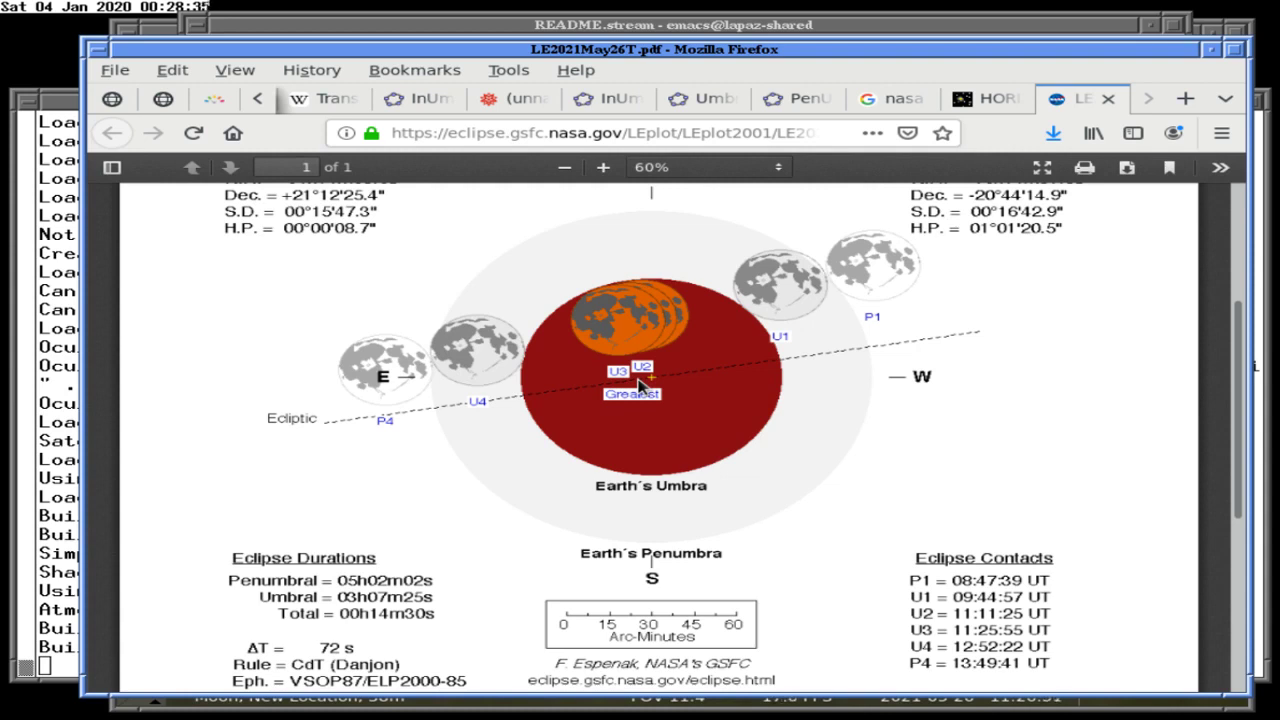
Enlarge the eclipse PDF to 150% and center the view on the eclipsed Moon positions near the umbra's edge.
{"action": "left_click", "coordinate": [602, 168]}
{"action": "left_click", "coordinate": [600, 168]}
{"action": "left_click", "coordinate": [600, 168]}
{"action": "left_click", "coordinate": [600, 168]}
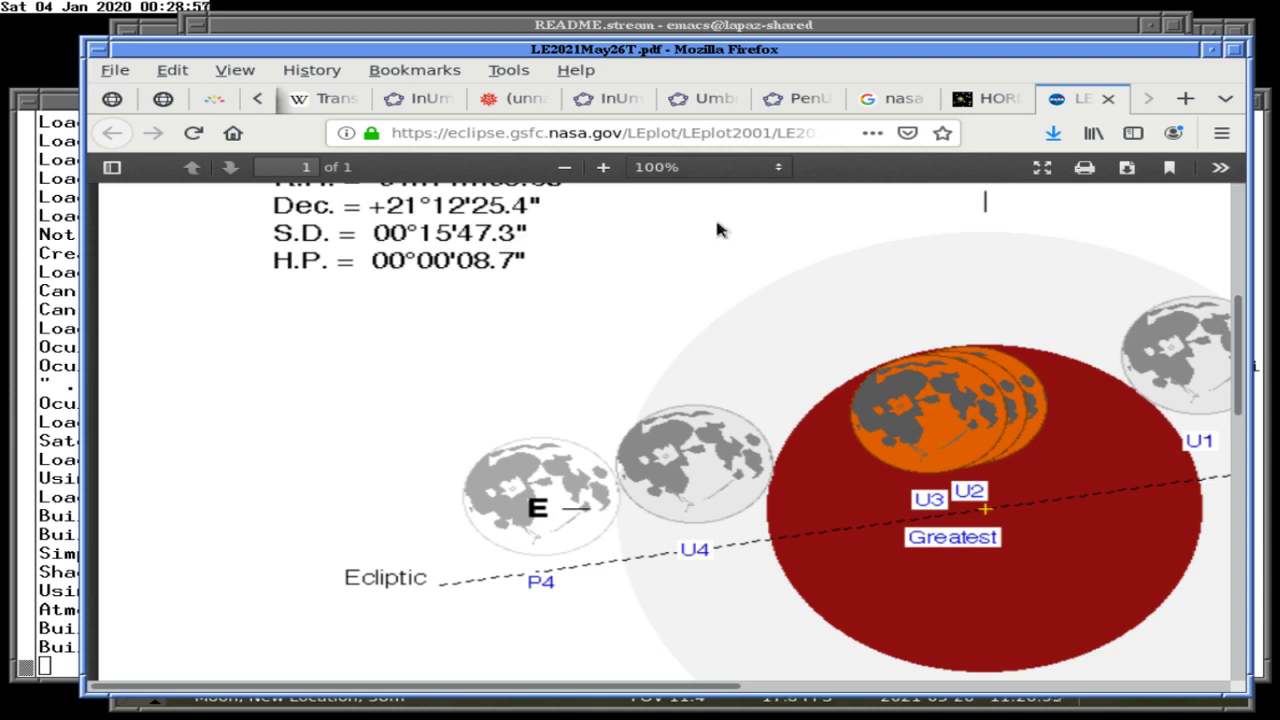
{"action": "left_click", "coordinate": [603, 168]}
{"action": "left_click", "coordinate": [603, 168]}
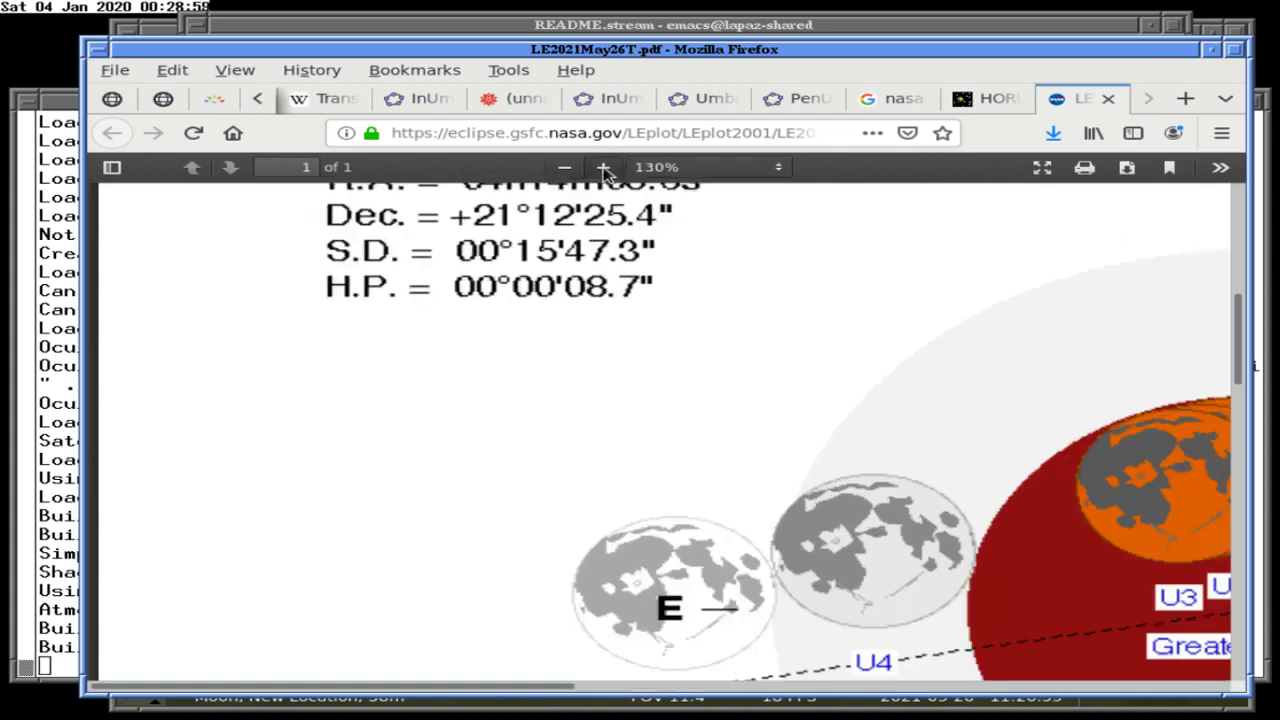
{"action": "left_click", "coordinate": [603, 168]}
{"action": "left_click", "coordinate": [603, 168]}
{"action": "left_click", "coordinate": [603, 168]}
{"action": "left_click_drag", "start_coordinate": [491, 688], "coordinate": [798, 688]}
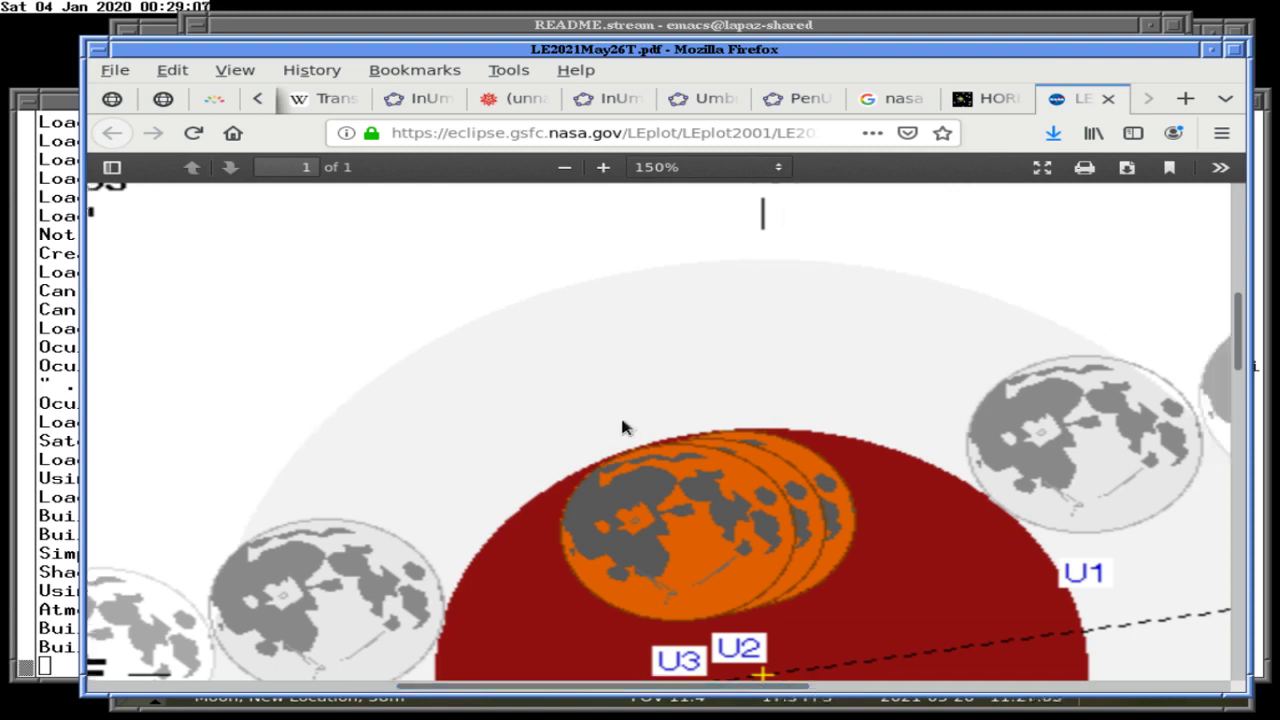
{"action": "left_click", "coordinate": [5, 366]}
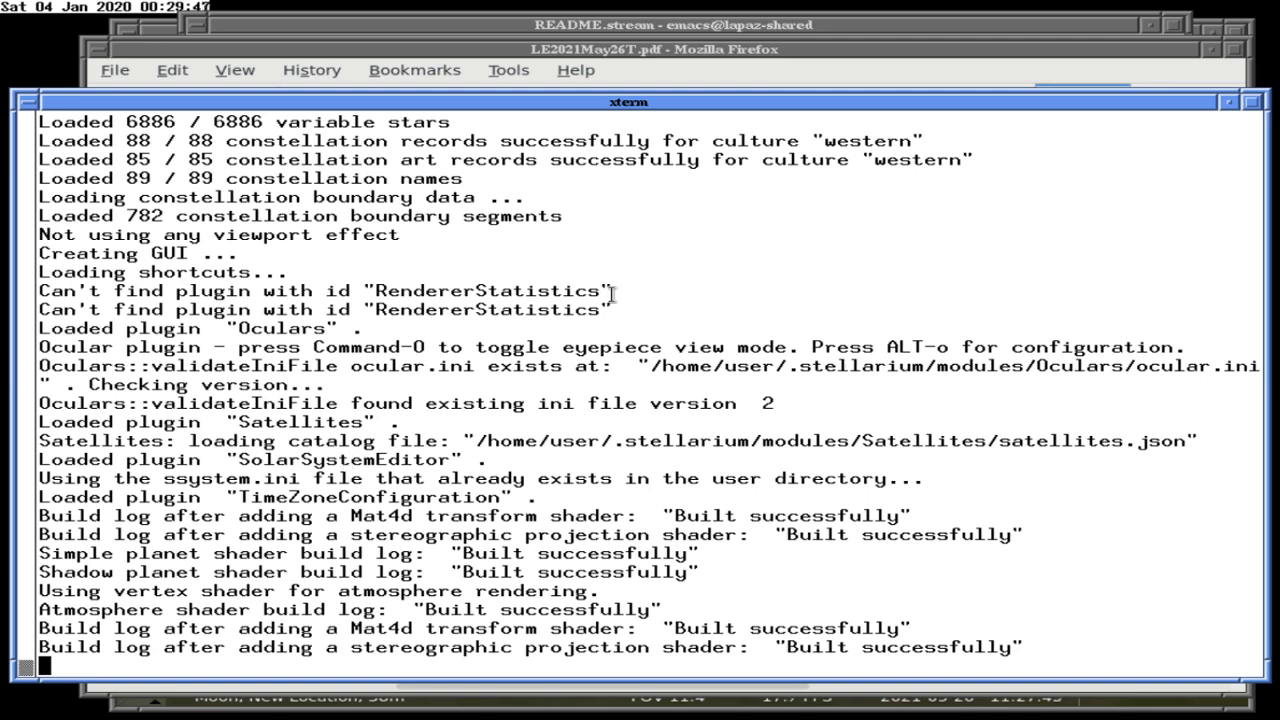
{"action": "key", "text": "alt+Tab"}
{"action": "key", "text": "alt+Tab"}
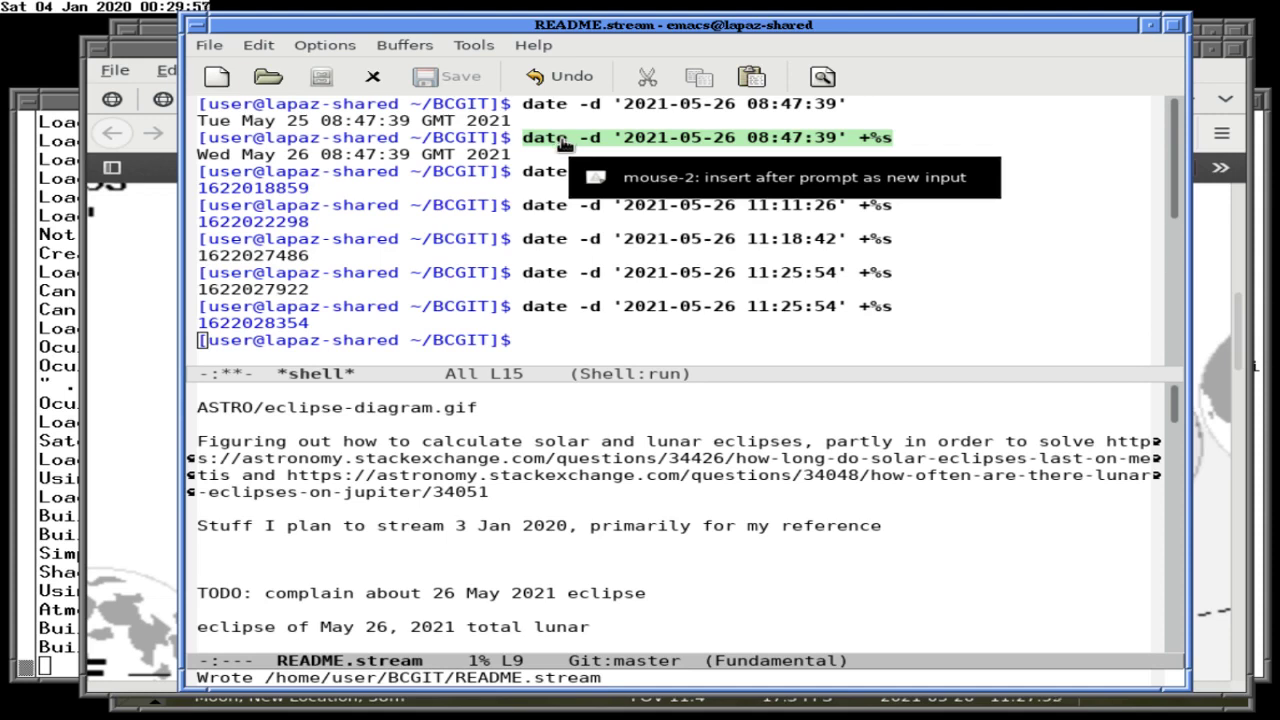
{"action": "left_click", "coordinate": [485, 698]}
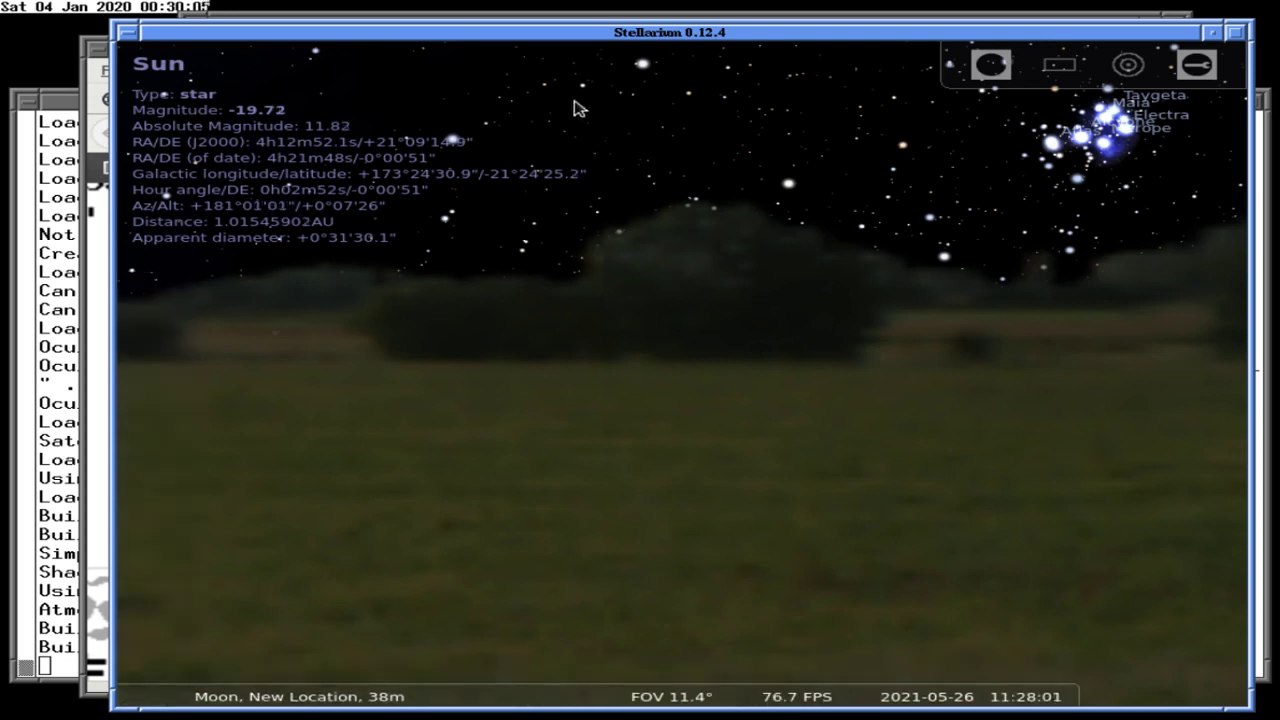
{"action": "left_click", "coordinate": [496, 16]}
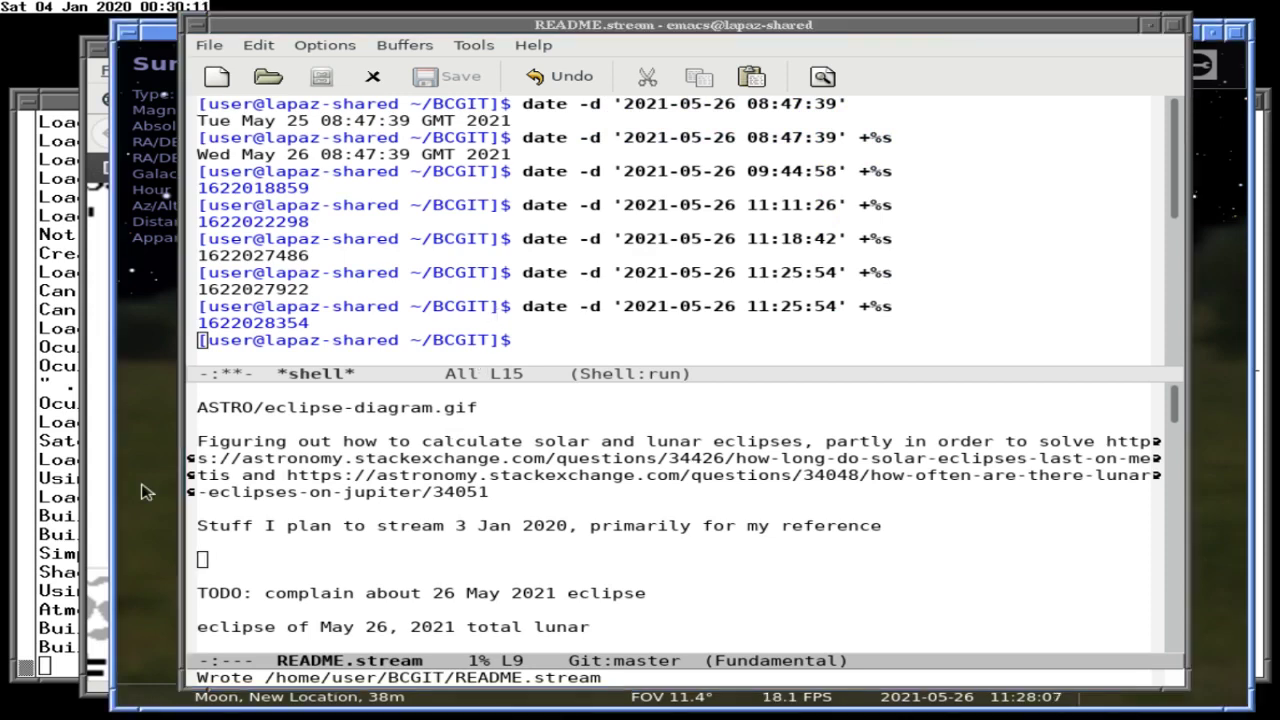
{"action": "left_click", "coordinate": [93, 480]}
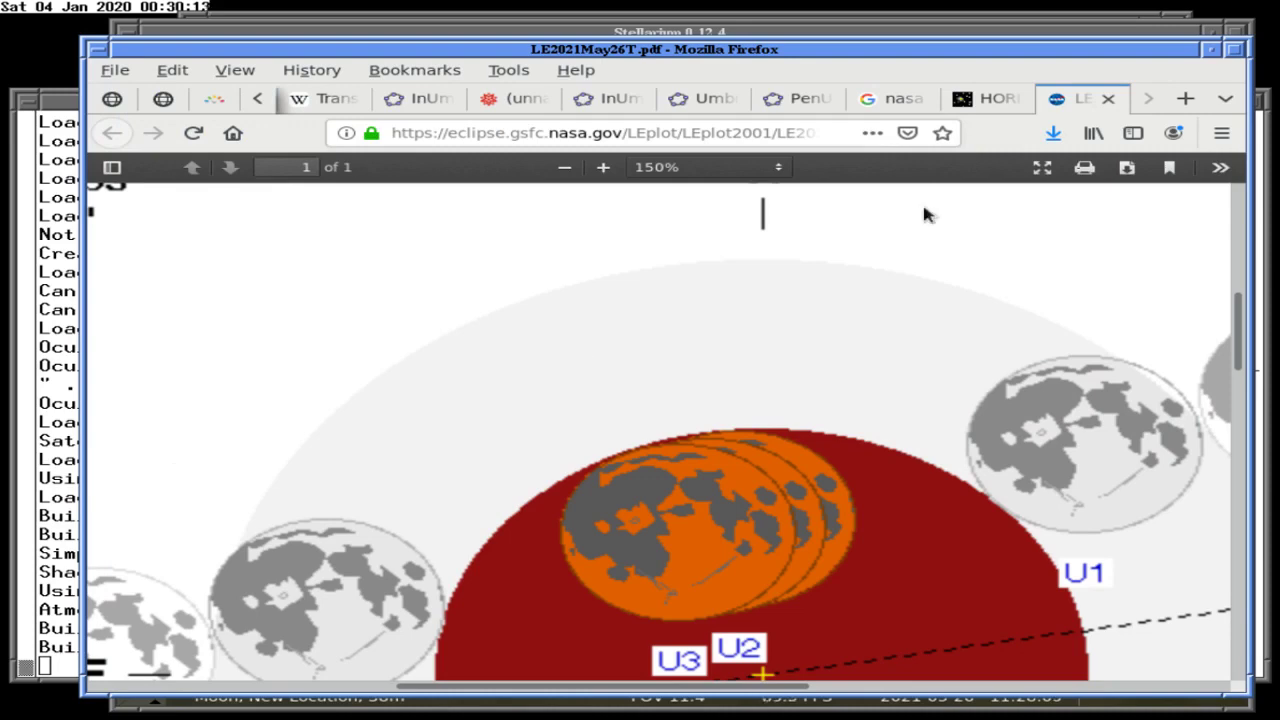
Switch to the xterm and bring up the terminal session that is paging the bc-occultations output.
{"action": "left_click", "coordinate": [70, 192]}
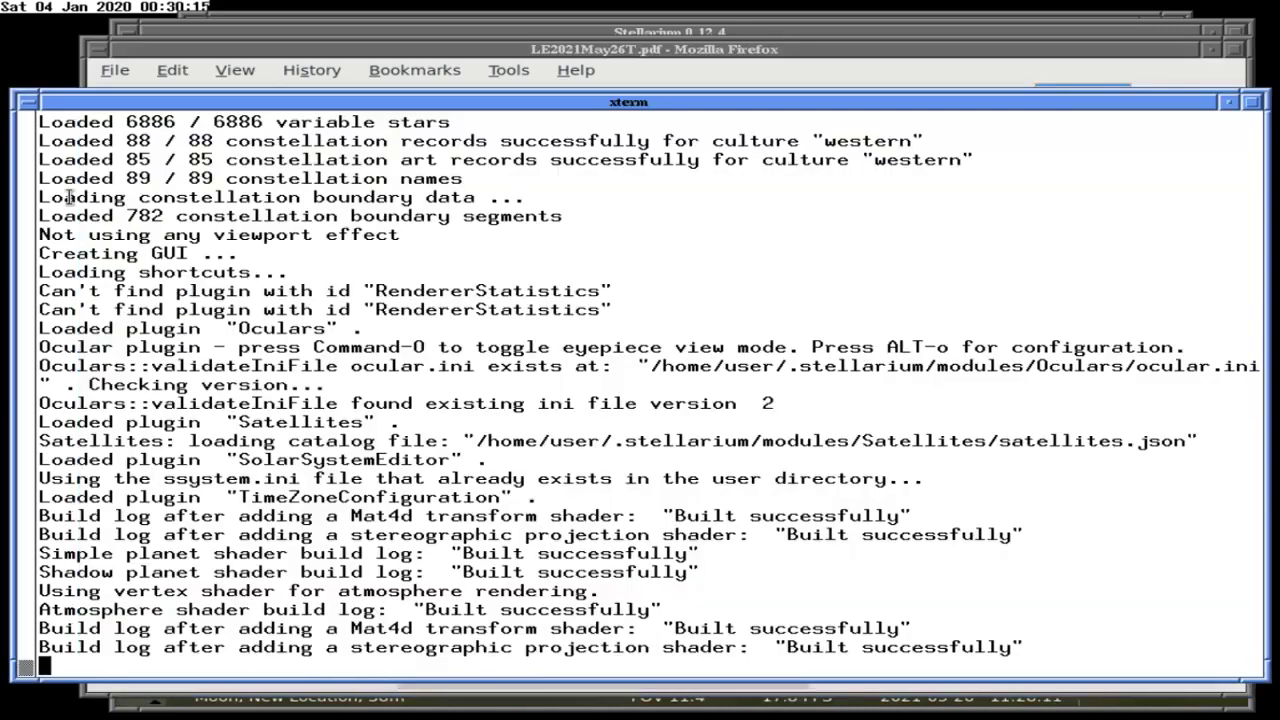
{"action": "key", "text": "Return"}
{"action": "key", "text": "Return"}
{"action": "key", "text": "Return"}
{"action": "key", "text": "Return"}
{"action": "key", "text": "Return"}
{"action": "key", "text": "Return"}
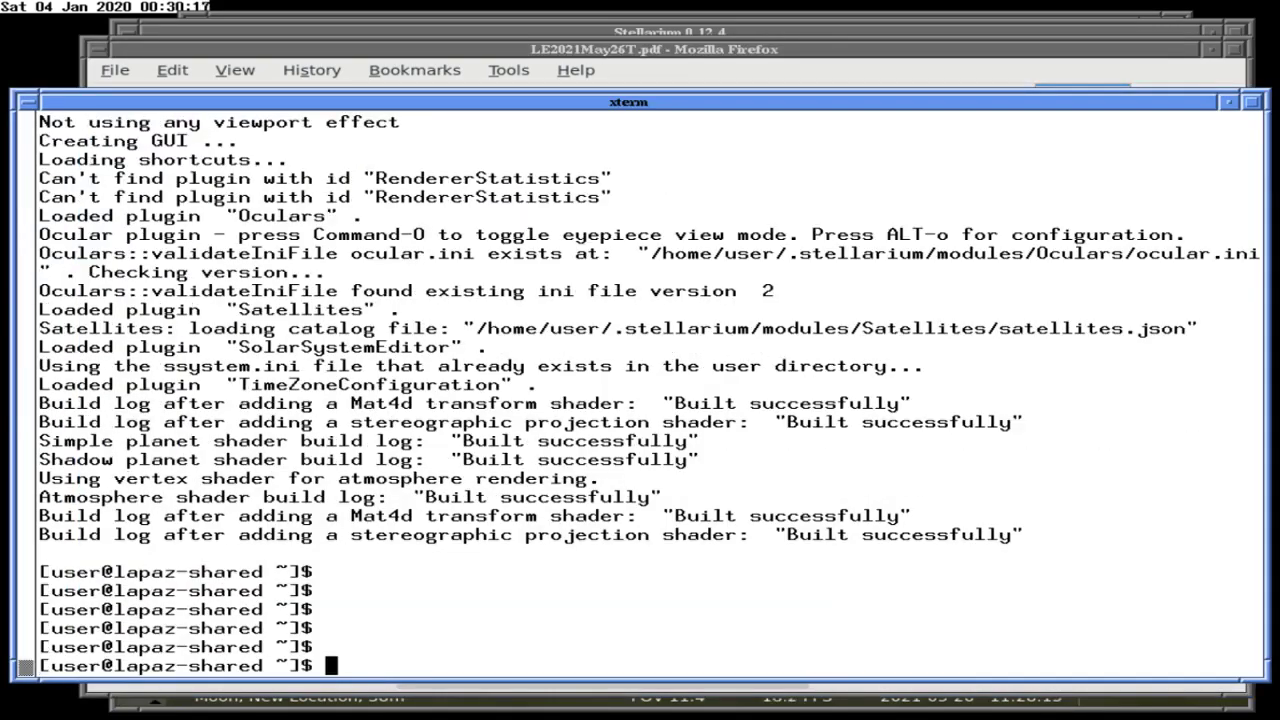
{"action": "key", "text": "alt+Tab"}
{"action": "key", "text": "Up"}
{"action": "key", "text": "Return"}
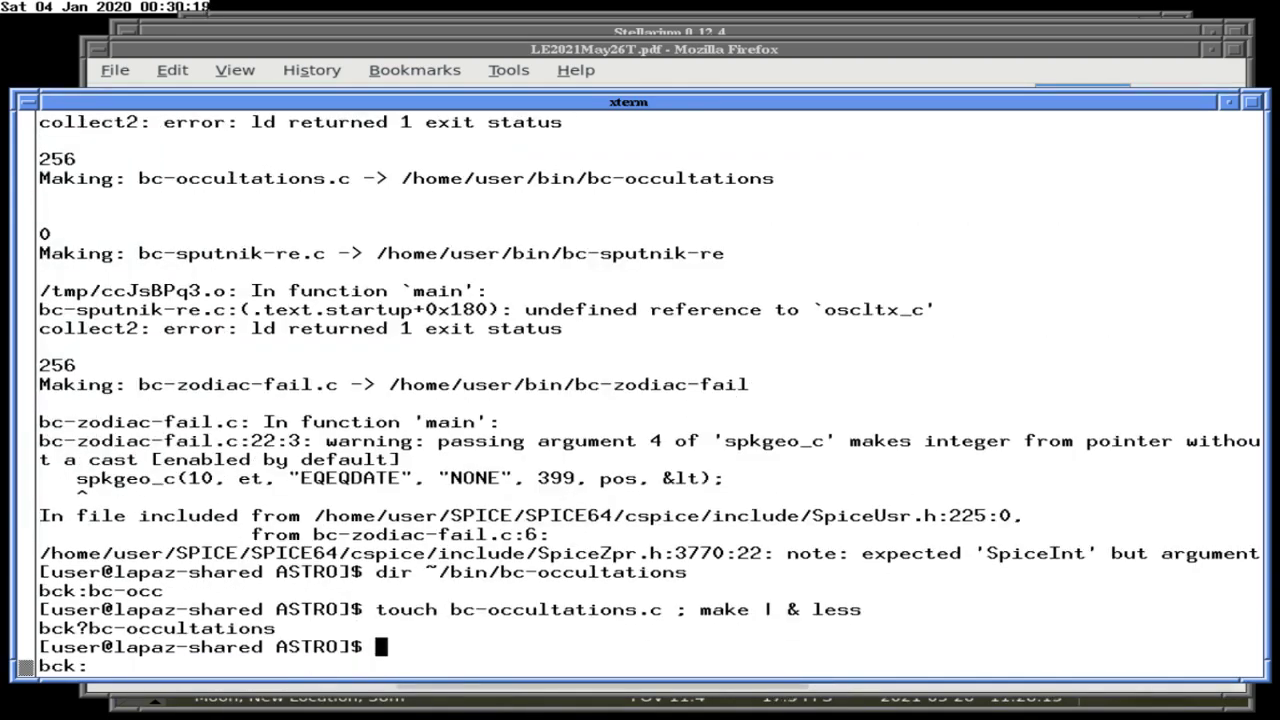
{"action": "key", "text": "Up"}
{"action": "key", "text": "Up"}
{"action": "key", "text": "Up"}
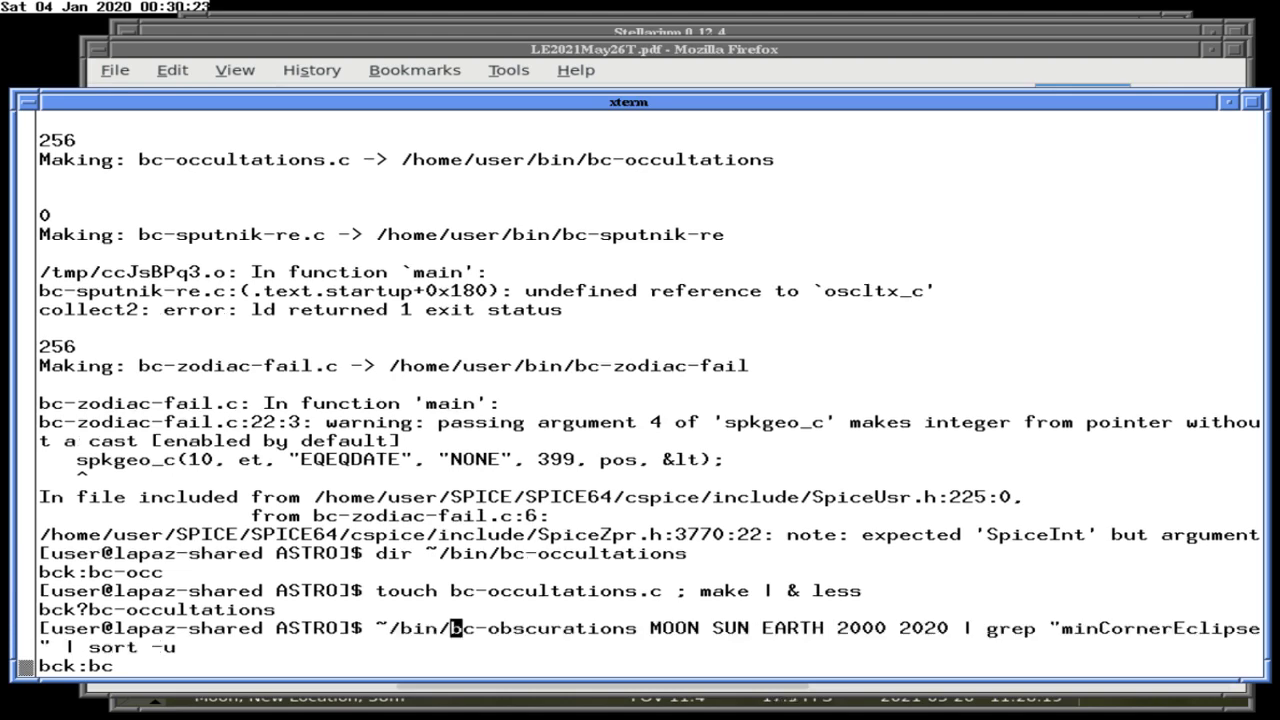
{"action": "key", "text": "Return"}
{"action": "key", "text": "ctrl+a"}
{"action": "key", "text": "0"}
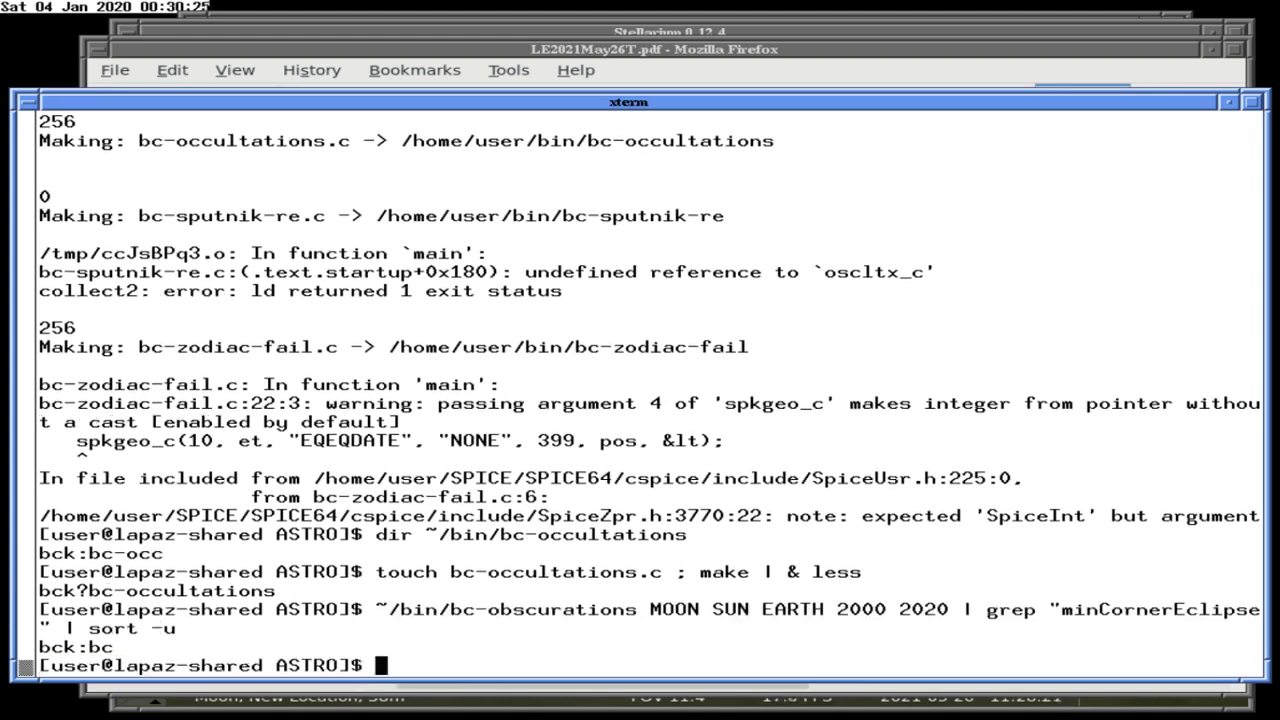
{"action": "key", "text": "ctrl+a"}
{"action": "key", "text": "1"}
{"action": "key", "text": "ctrl+a"}
{"action": "key", "text": "0"}
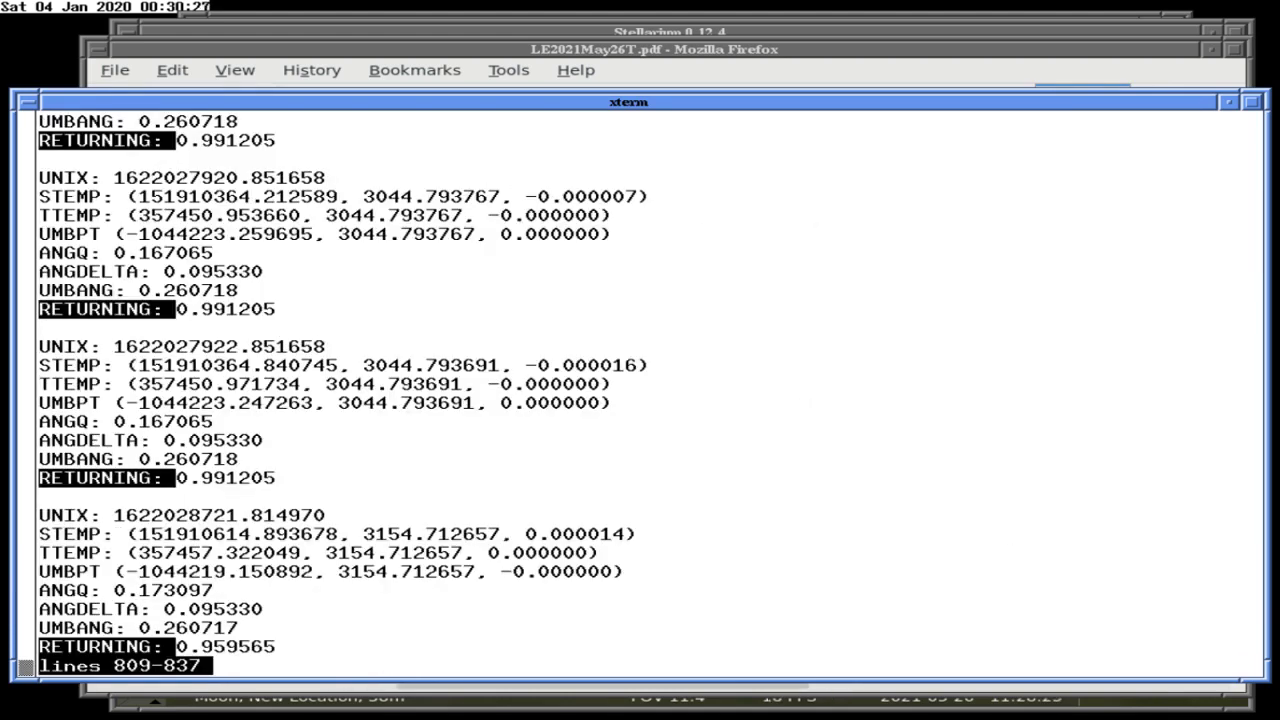
{"action": "key", "text": "q"}
{"action": "key", "text": "Up"}
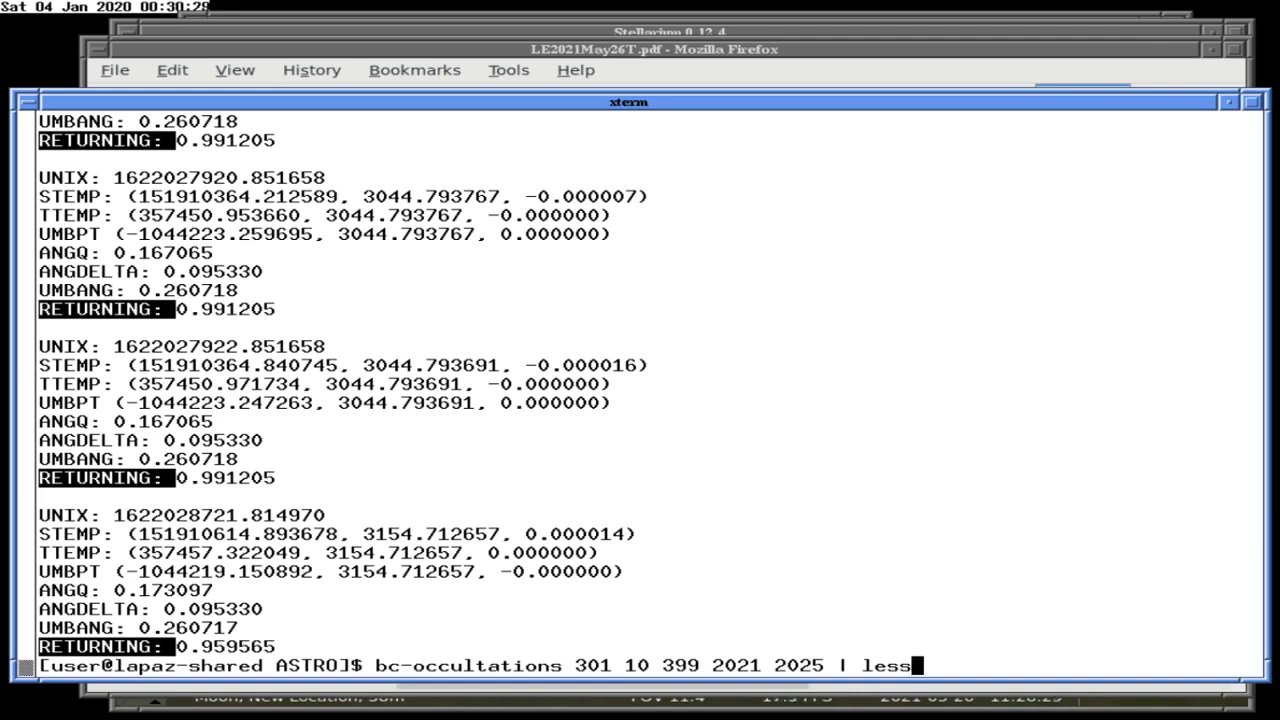
{"action": "key", "text": "BackSpace"}
{"action": "key", "text": "BackSpace"}
{"action": "key", "text": "BackSpace"}
{"action": "key", "text": "BackSpace"}
{"action": "type", "text": "grep P"}
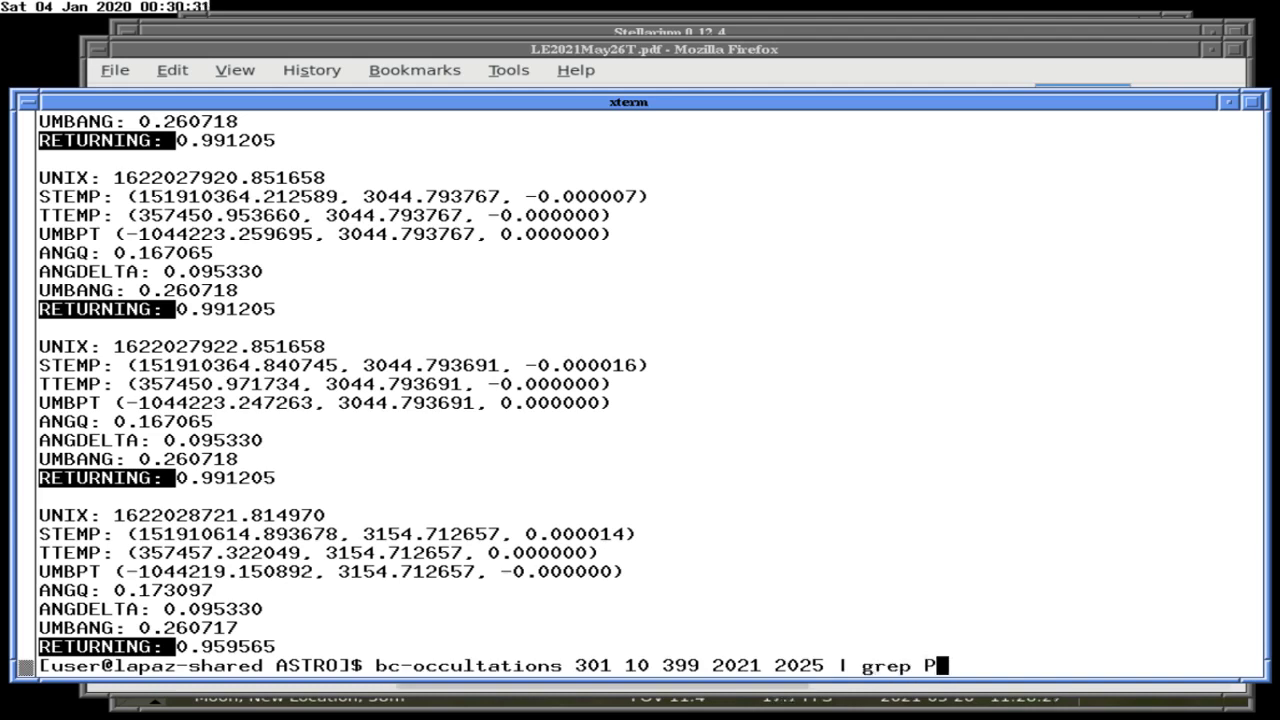
{"action": "type", "text": "OUTPUT"}
{"action": "key", "text": "Return"}
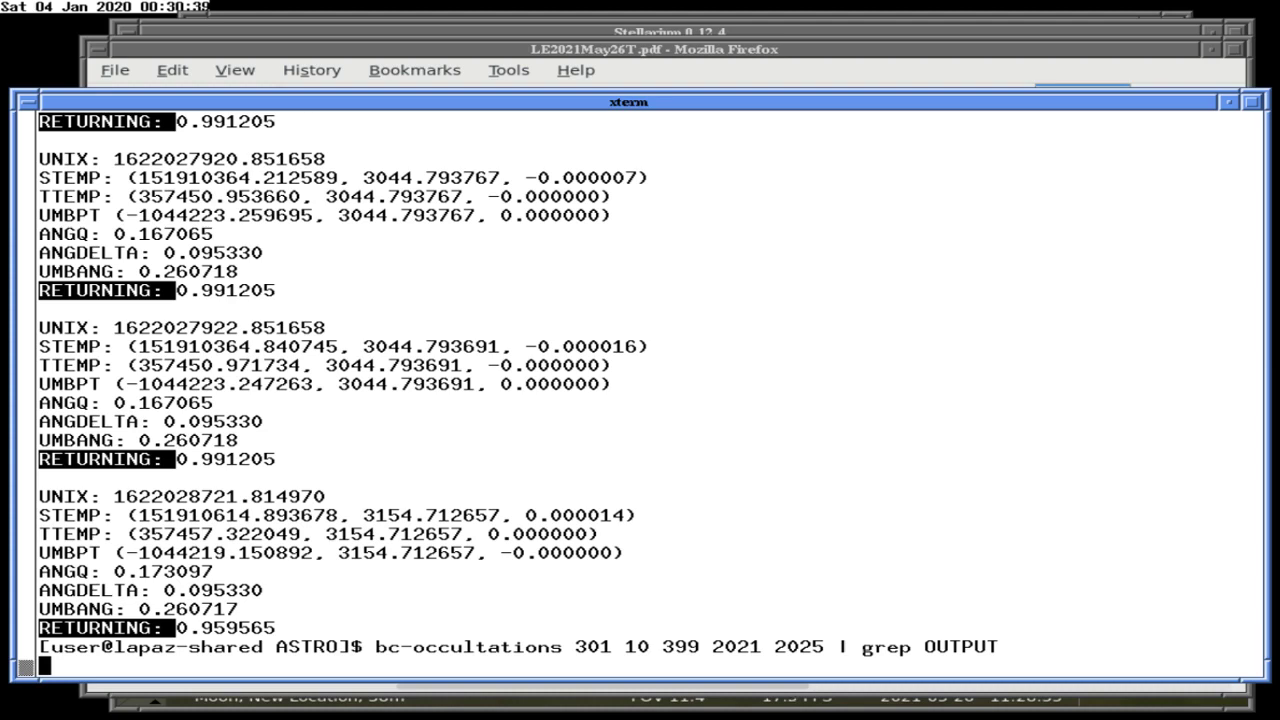
Switch to Emacs and bring up the bc-occultations.c buffer.
{"action": "left_click", "coordinate": [449, 46]}
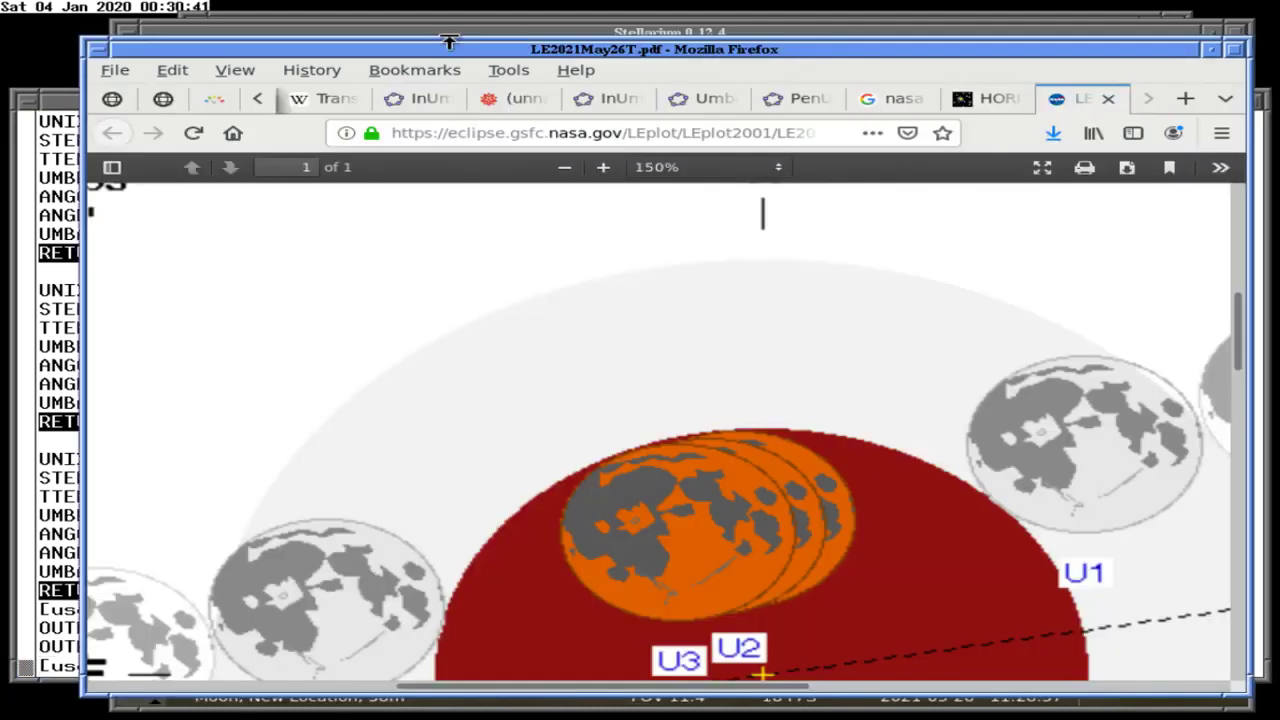
{"action": "left_click", "coordinate": [450, 33]}
{"action": "left_click", "coordinate": [453, 24]}
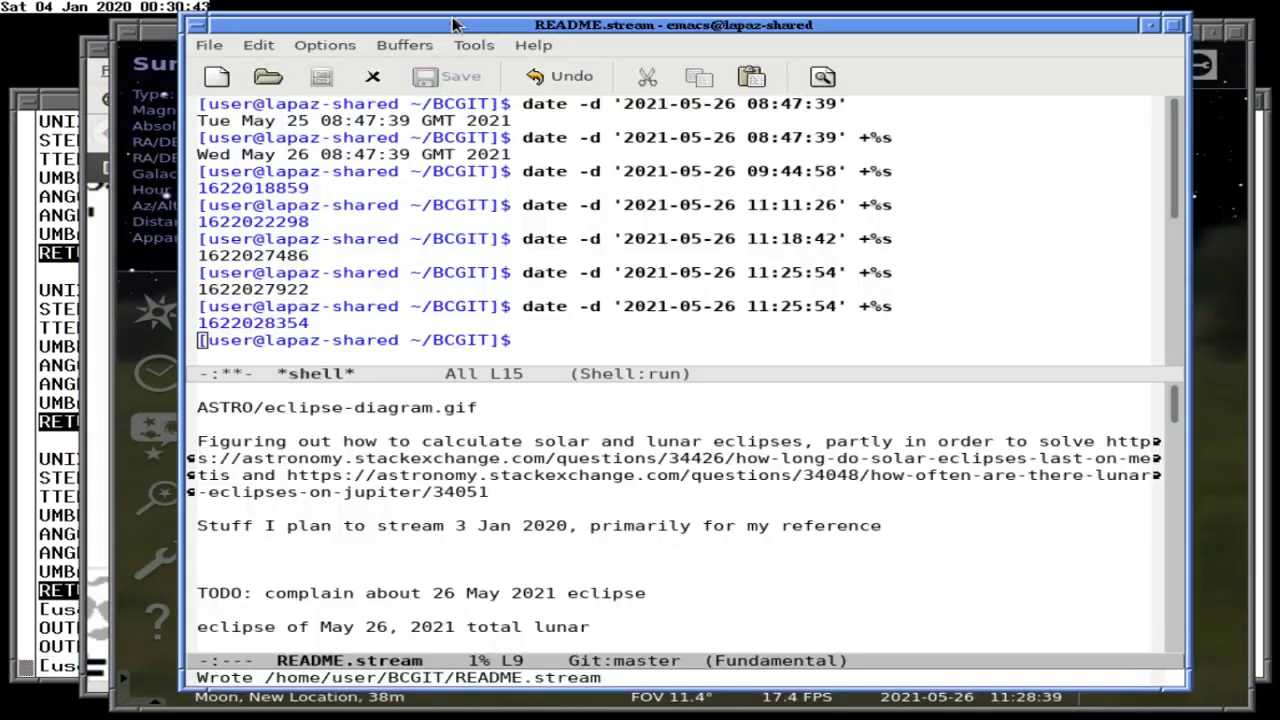
{"action": "key", "text": "ctrl+x"}
{"action": "key", "text": "b"}
{"action": "key", "text": "Return"}
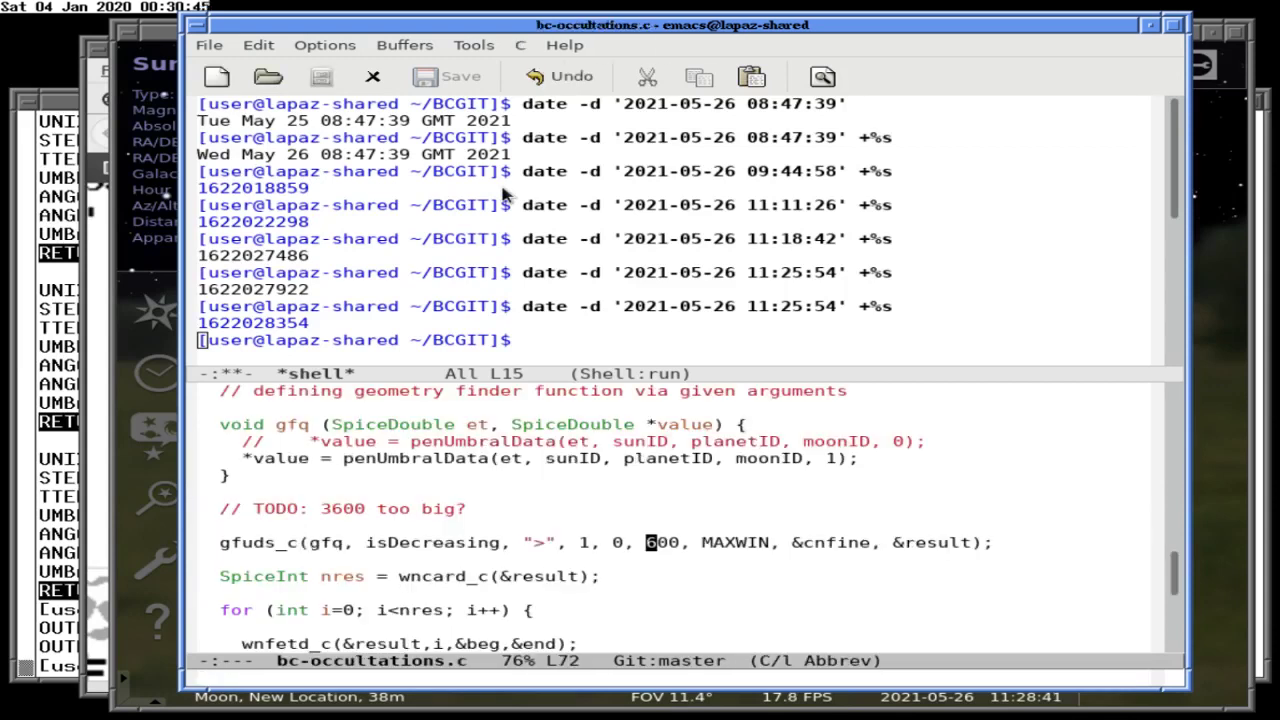
Set the step size in the gfuds_c call to 3600, save bc-occultations.c and show only that buffer.
{"action": "key", "text": "ctrl+d"}
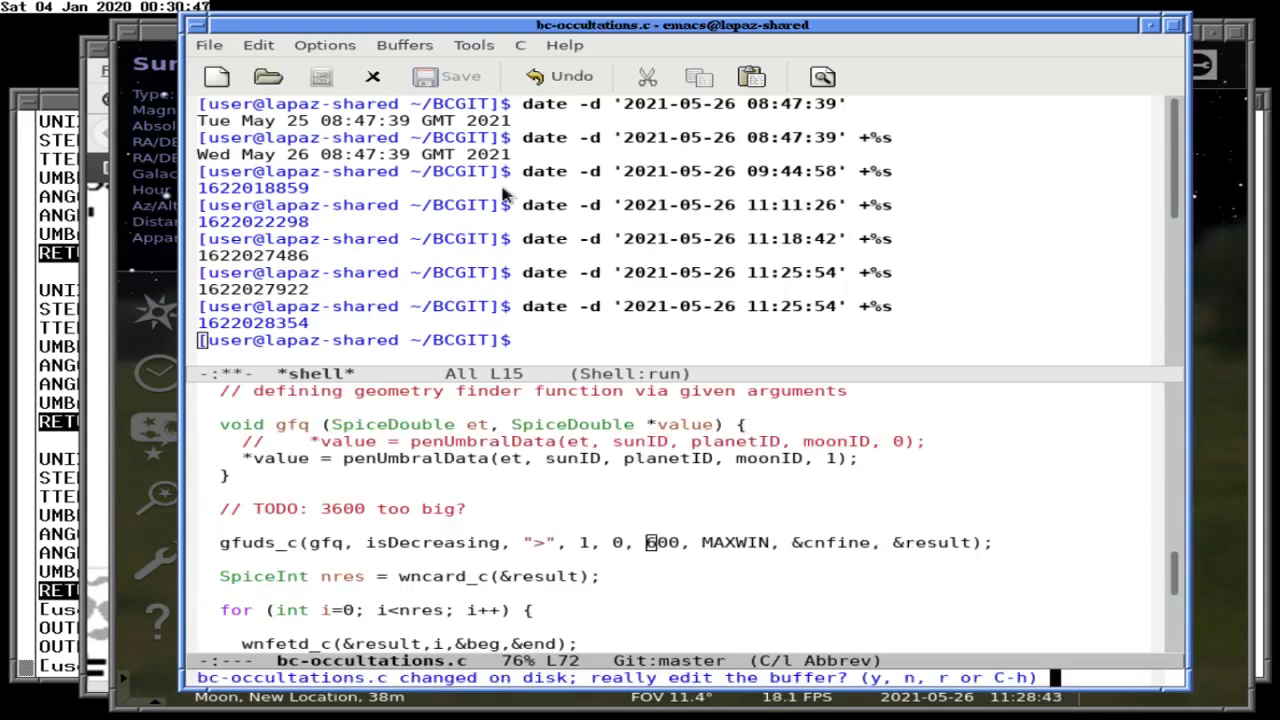
{"action": "type", "text": "y3"}
{"action": "key", "text": "BackSpace"}
{"action": "type", "text": "3"}
{"action": "key", "text": "ctrl+x"}
{"action": "key", "text": "ctrl+s"}
{"action": "key", "text": "ctrl+x"}
{"action": "key", "text": "1"}
{"action": "key", "text": "ctrl+l"}
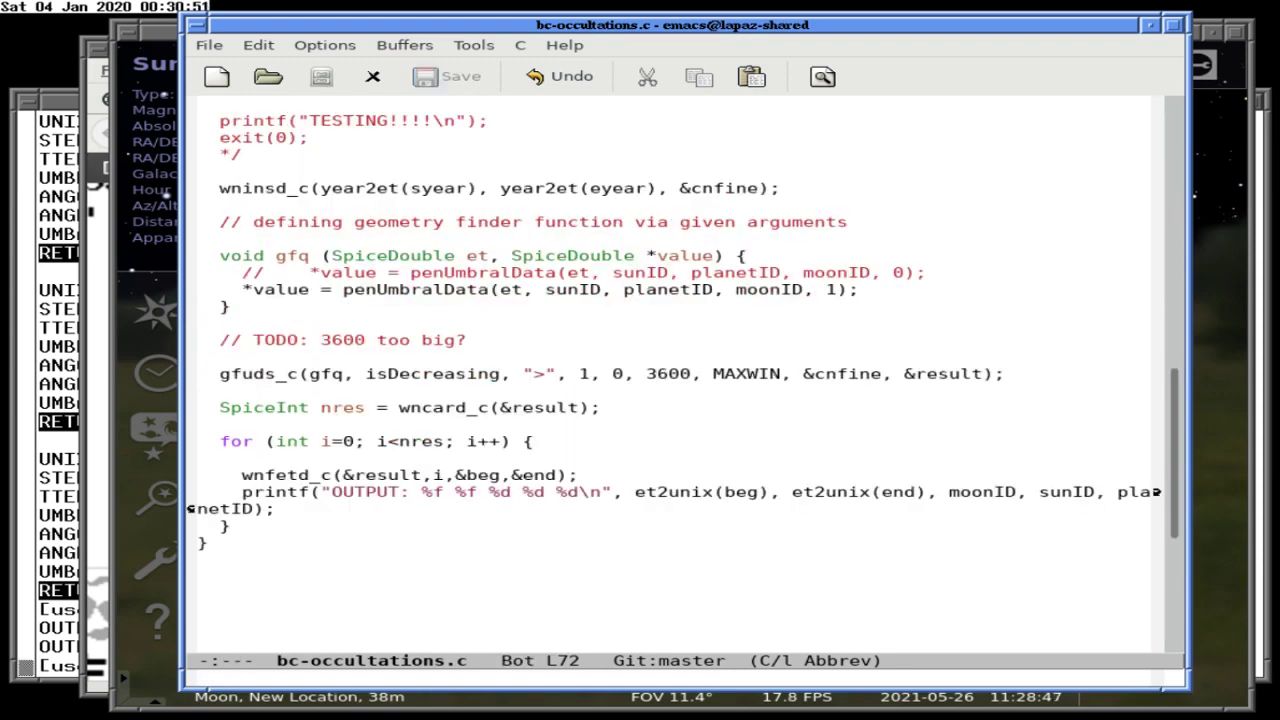
{"action": "key", "text": "alt+Tab"}
{"action": "key", "text": "alt+Tab"}
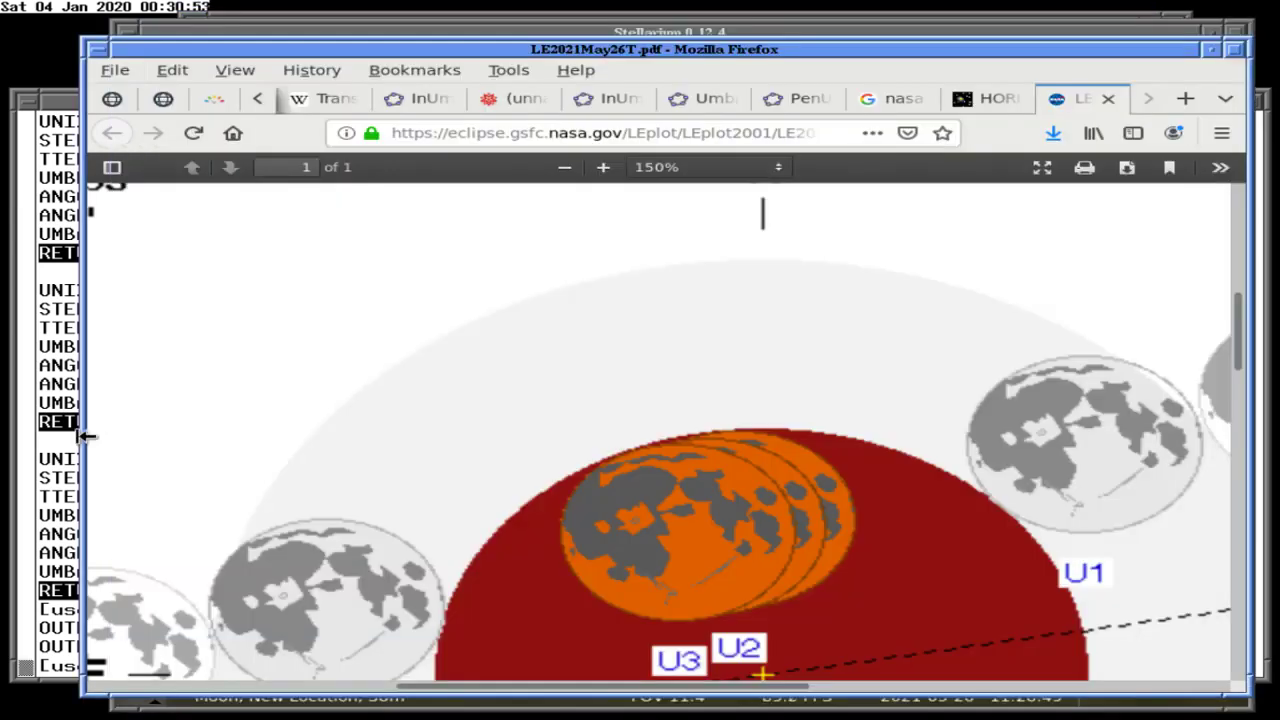
{"action": "key", "text": "alt+Tab"}
{"action": "type", "text": "date -d @"}
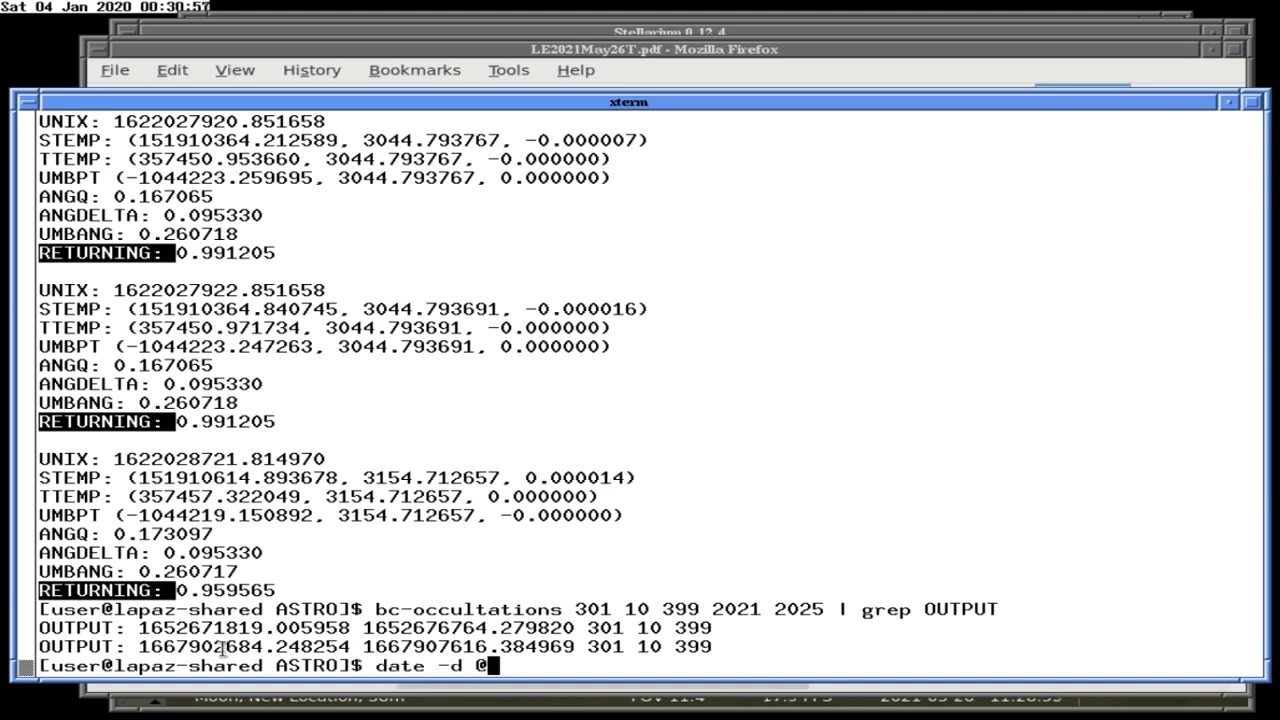
{"action": "double_click", "coordinate": [222, 650]}
{"action": "middle_click", "coordinate": [222, 650]}
{"action": "key", "text": "Return"}
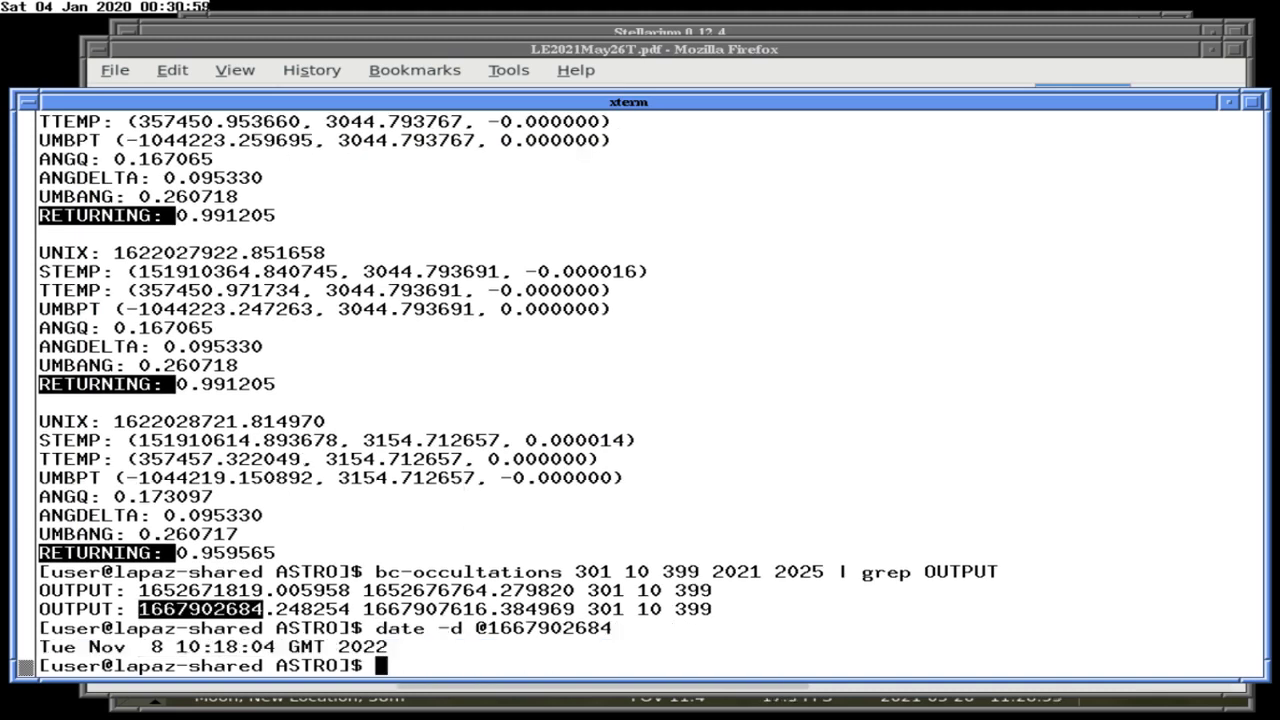
{"action": "key", "text": "Up"}
{"action": "key", "text": "BackSpace"}
{"action": "key", "text": "BackSpace"}
{"action": "key", "text": "BackSpace"}
{"action": "key", "text": "BackSpace"}
{"action": "key", "text": "BackSpace"}
{"action": "key", "text": "BackSpace"}
{"action": "key", "text": "BackSpace"}
{"action": "key", "text": "BackSpace"}
{"action": "key", "text": "BackSpace"}
{"action": "key", "text": "BackSpace"}
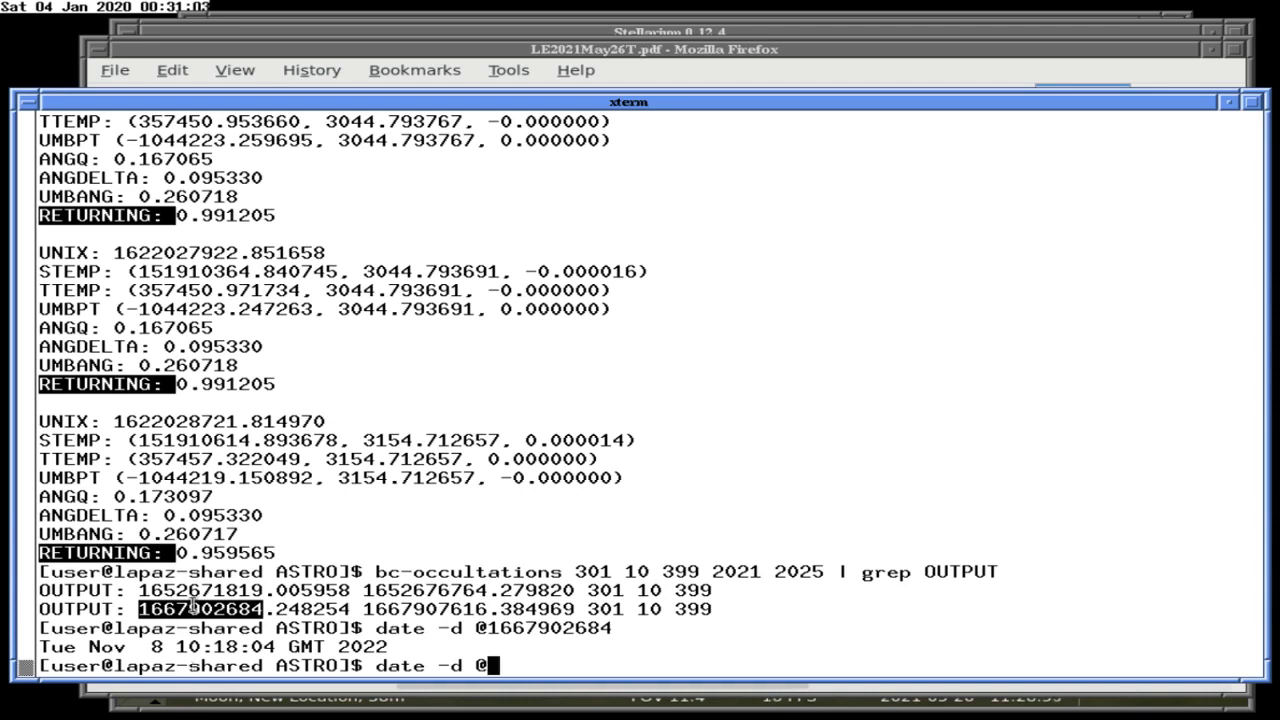
{"action": "double_click", "coordinate": [195, 590]}
{"action": "middle_click", "coordinate": [195, 590]}
{"action": "key", "text": "Return"}
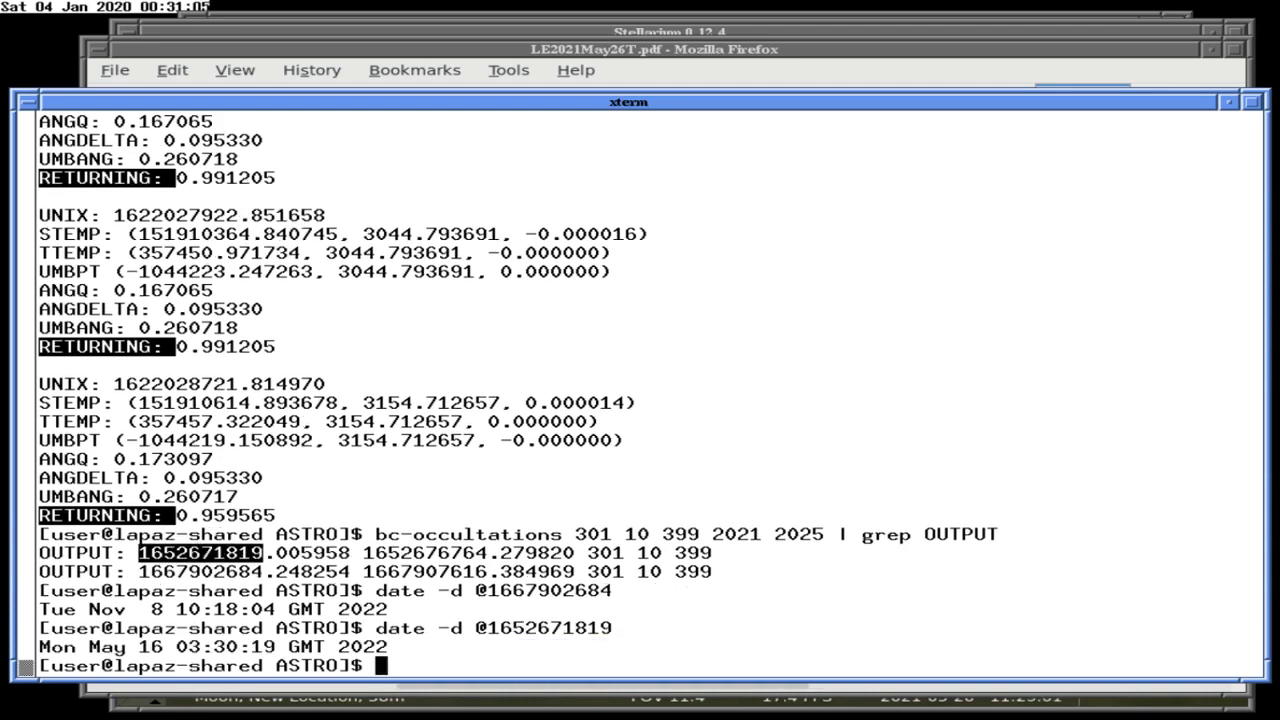
Return to Firefox, open the "Lunar Eclipses: 2021 - 2030 - NASA" search result in a new tab and examine its eclipse table.
{"action": "left_click", "coordinate": [240, 85]}
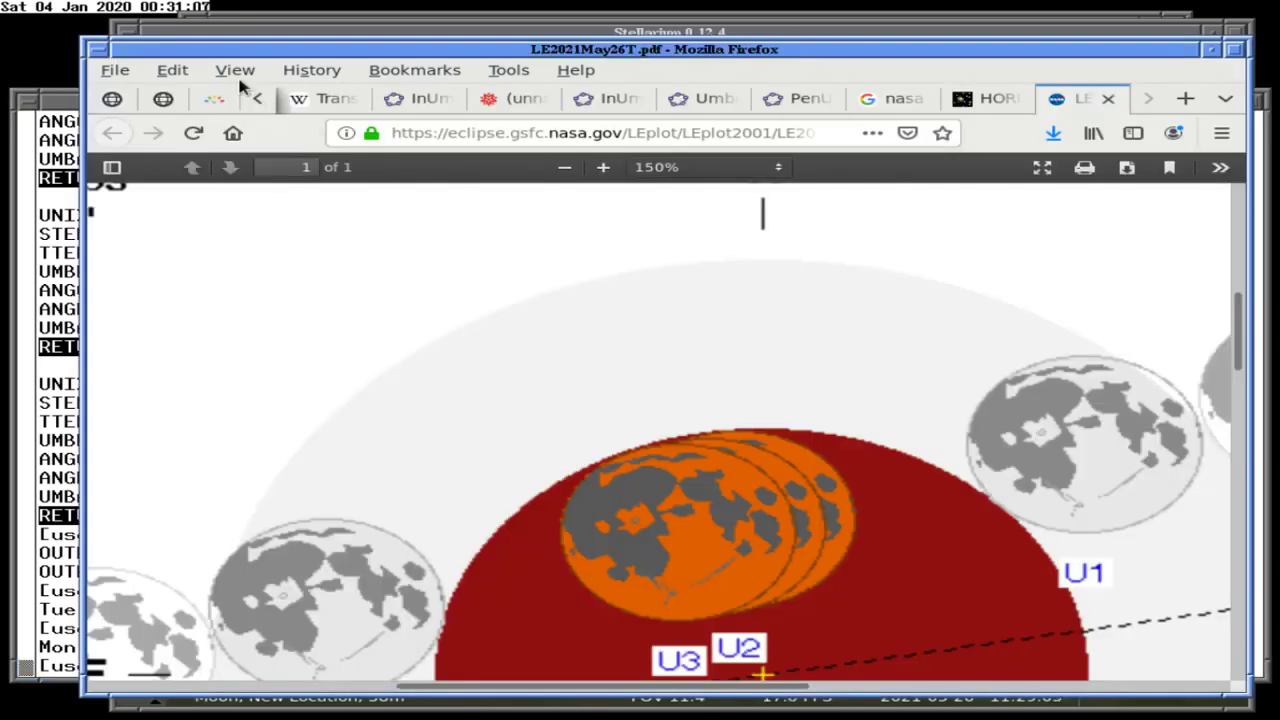
{"action": "left_click", "coordinate": [236, 33]}
{"action": "key", "text": "alt+Tab"}
{"action": "key", "text": "alt+Tab"}
{"action": "key", "text": "alt+Tab"}
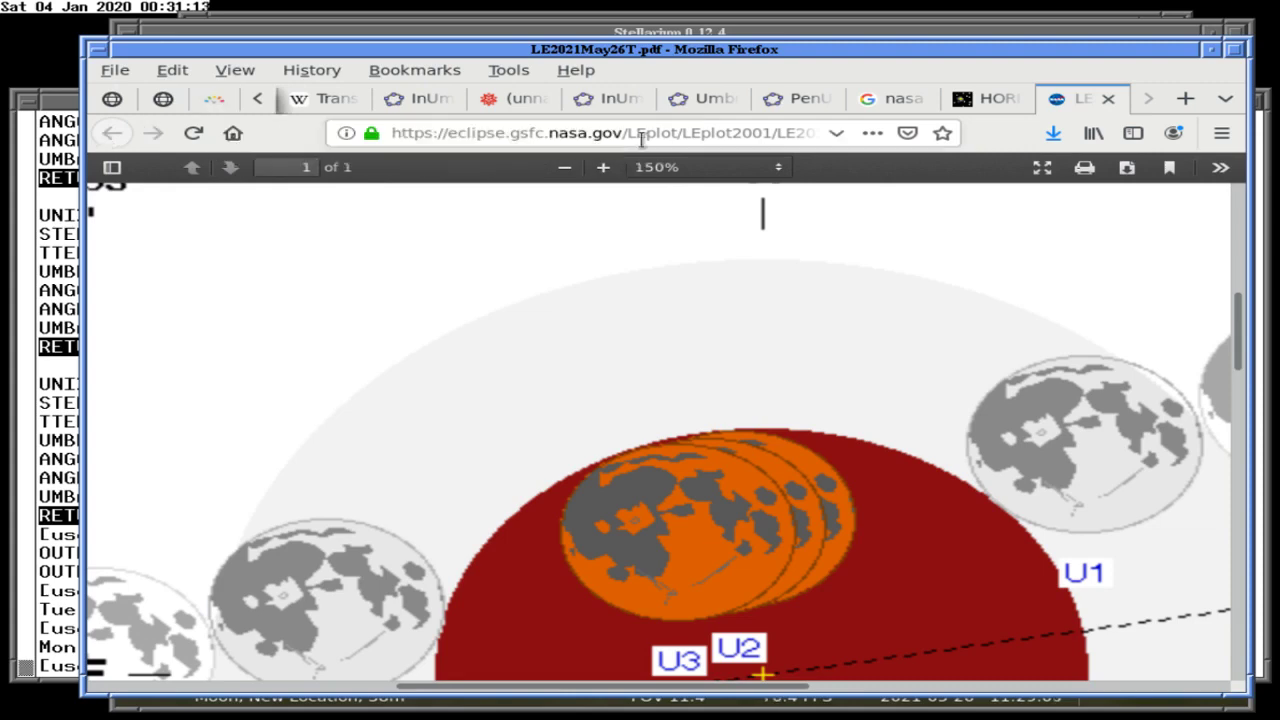
{"action": "left_click", "coordinate": [990, 99]}
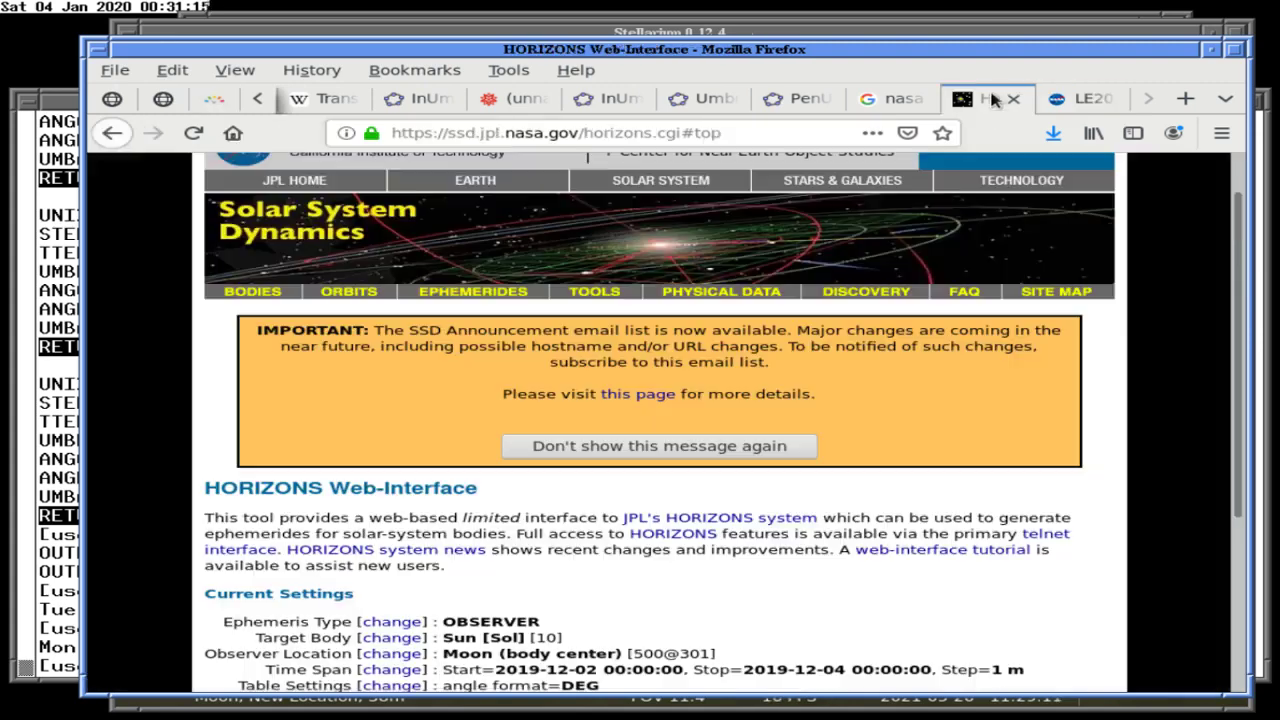
{"action": "left_click", "coordinate": [910, 100]}
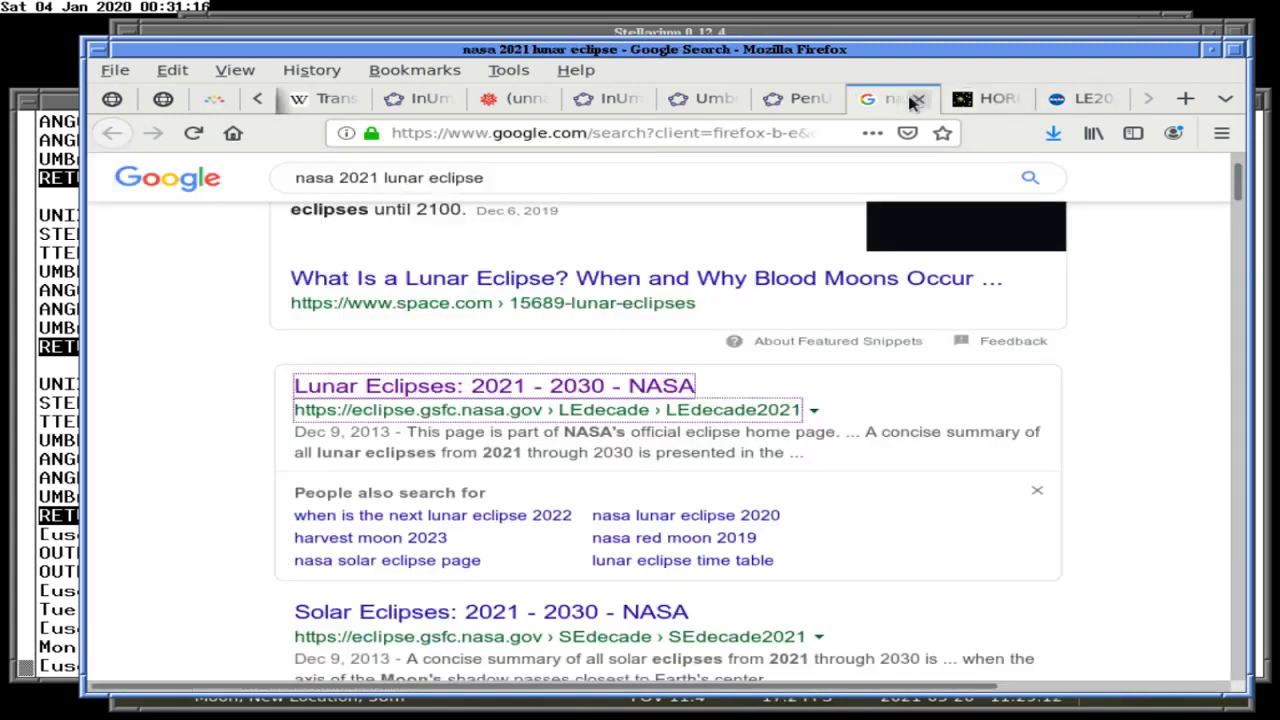
{"action": "left_click", "coordinate": [1101, 98]}
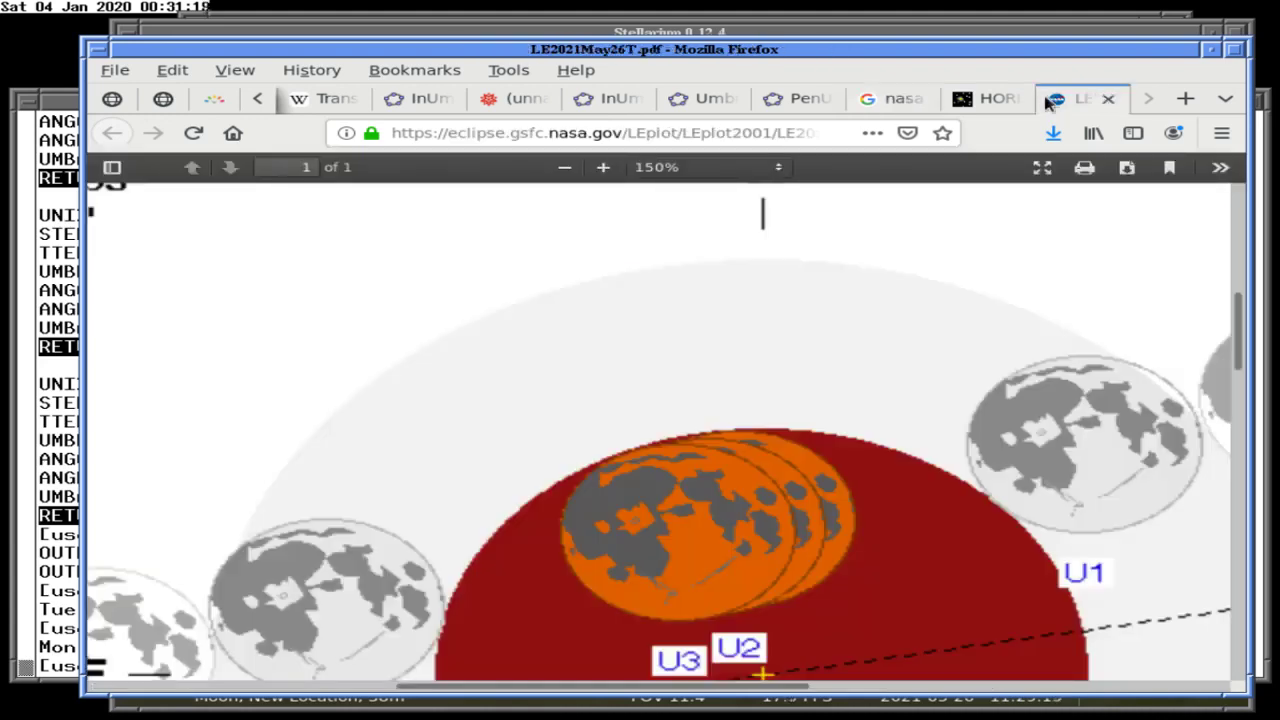
{"action": "left_click", "coordinate": [1000, 100]}
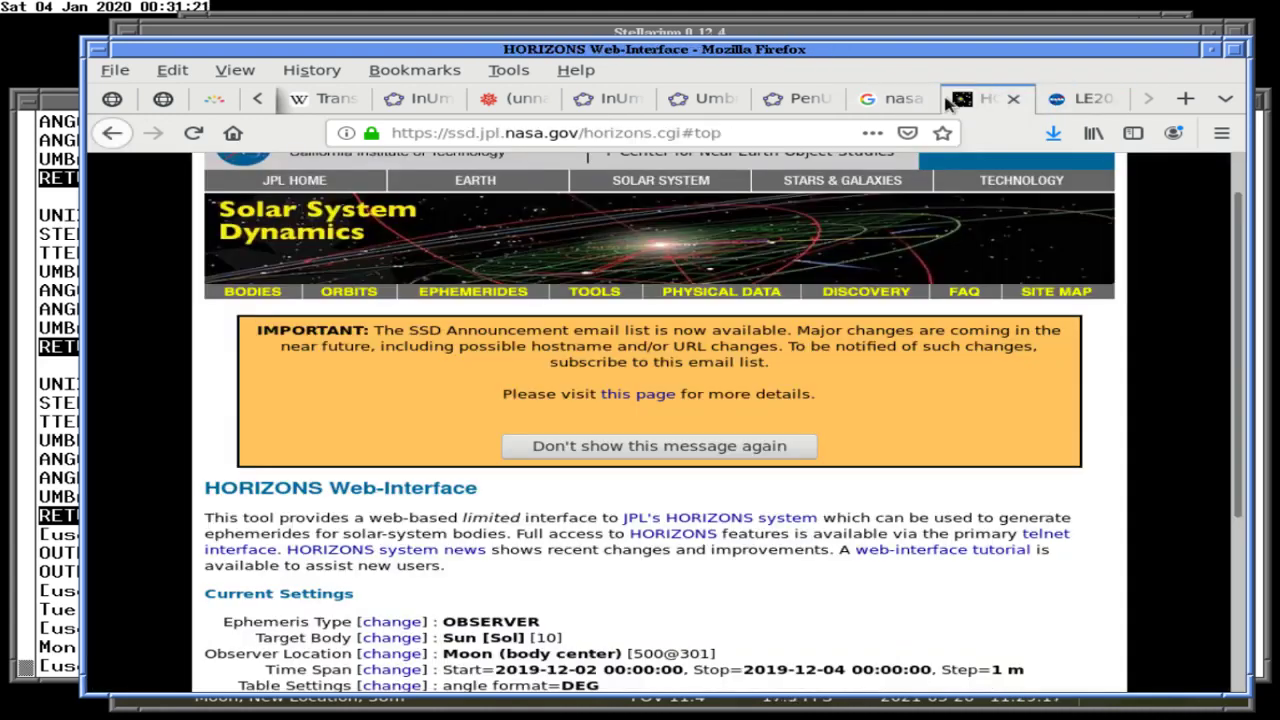
{"action": "left_click", "coordinate": [905, 100]}
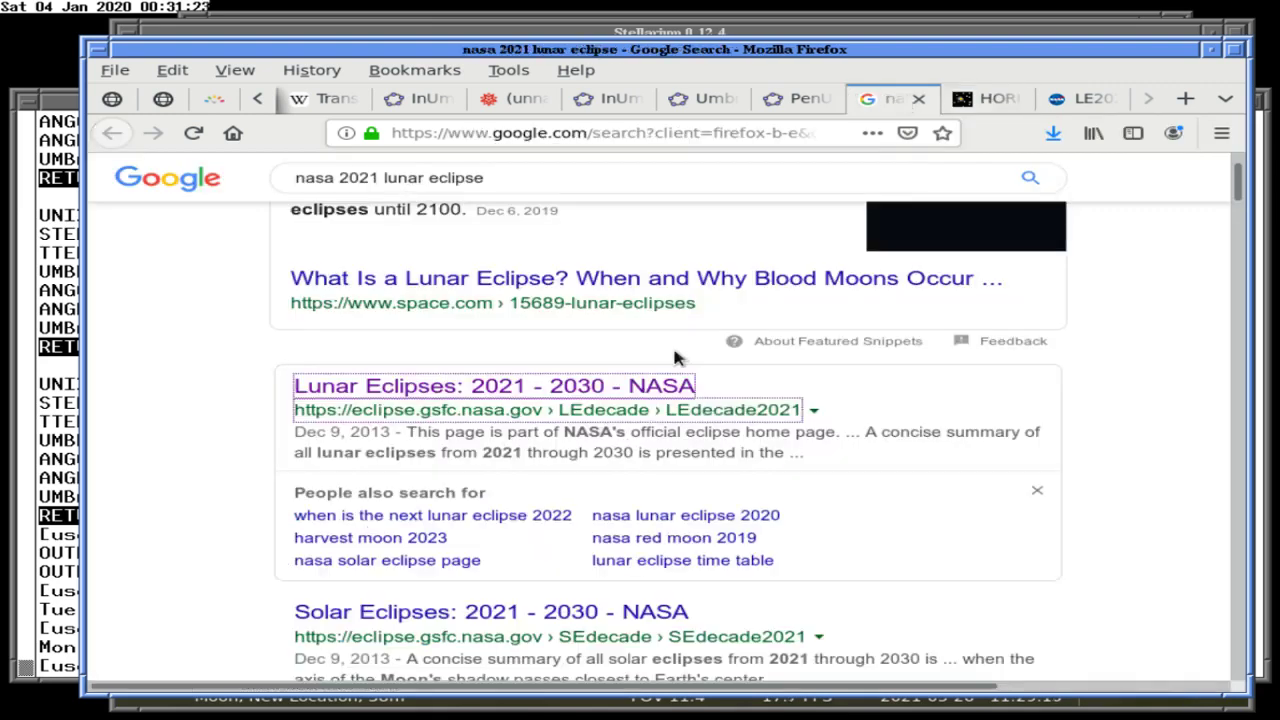
{"action": "middle_click", "coordinate": [635, 388]}
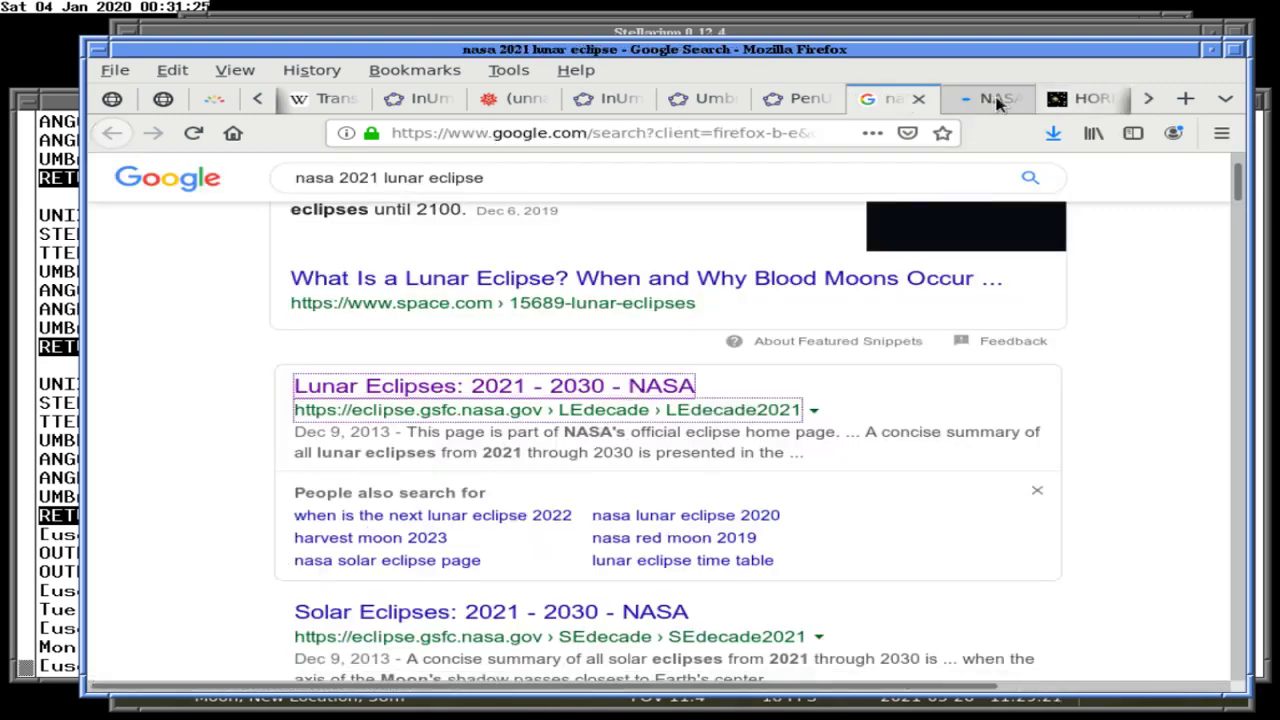
{"action": "left_click", "coordinate": [985, 98]}
{"action": "scroll", "coordinate": [541, 543], "scroll_direction": "down", "scroll_amount": 5}
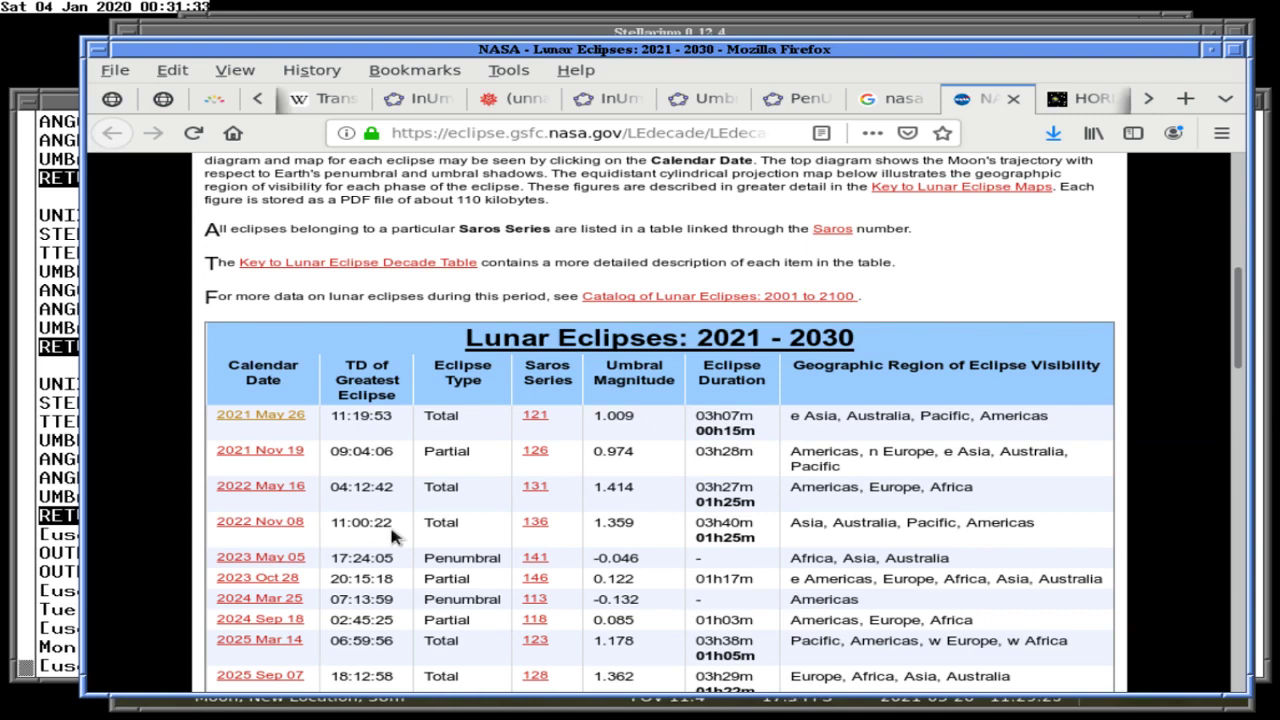
{"action": "scroll", "coordinate": [393, 537], "scroll_direction": "down", "scroll_amount": 5}
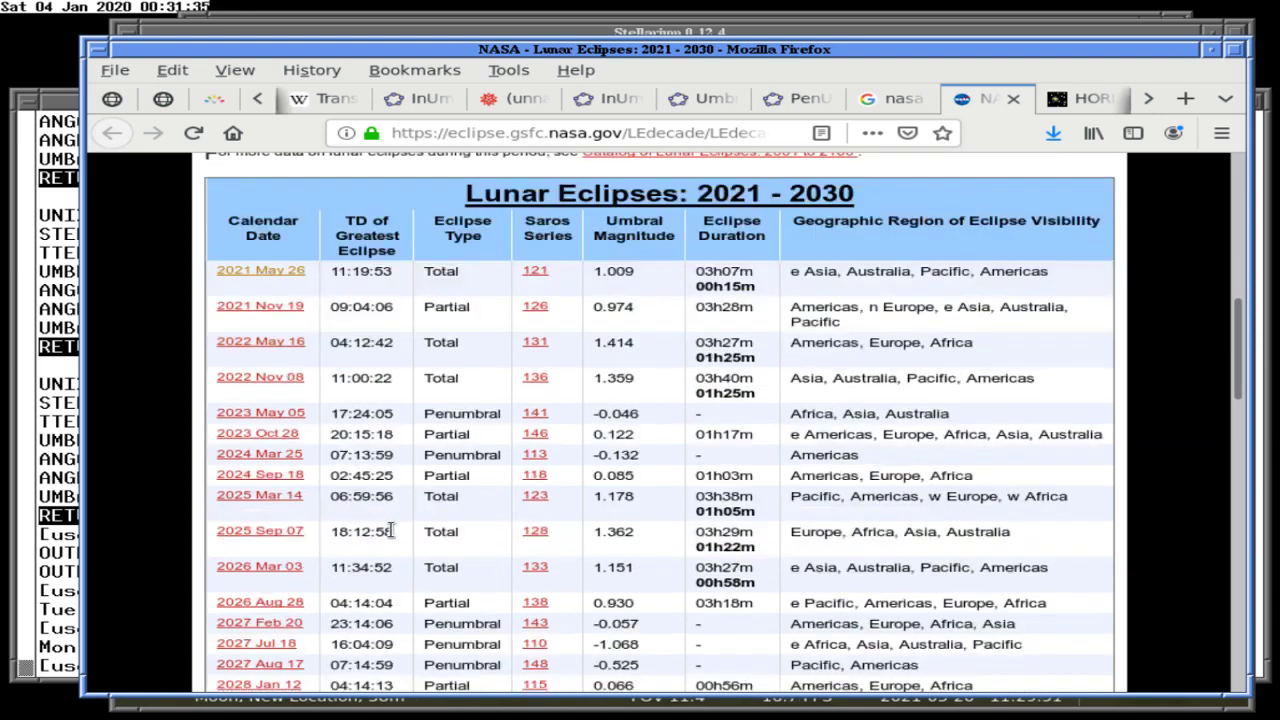
{"action": "scroll", "coordinate": [393, 537], "scroll_direction": "down", "scroll_amount": 2}
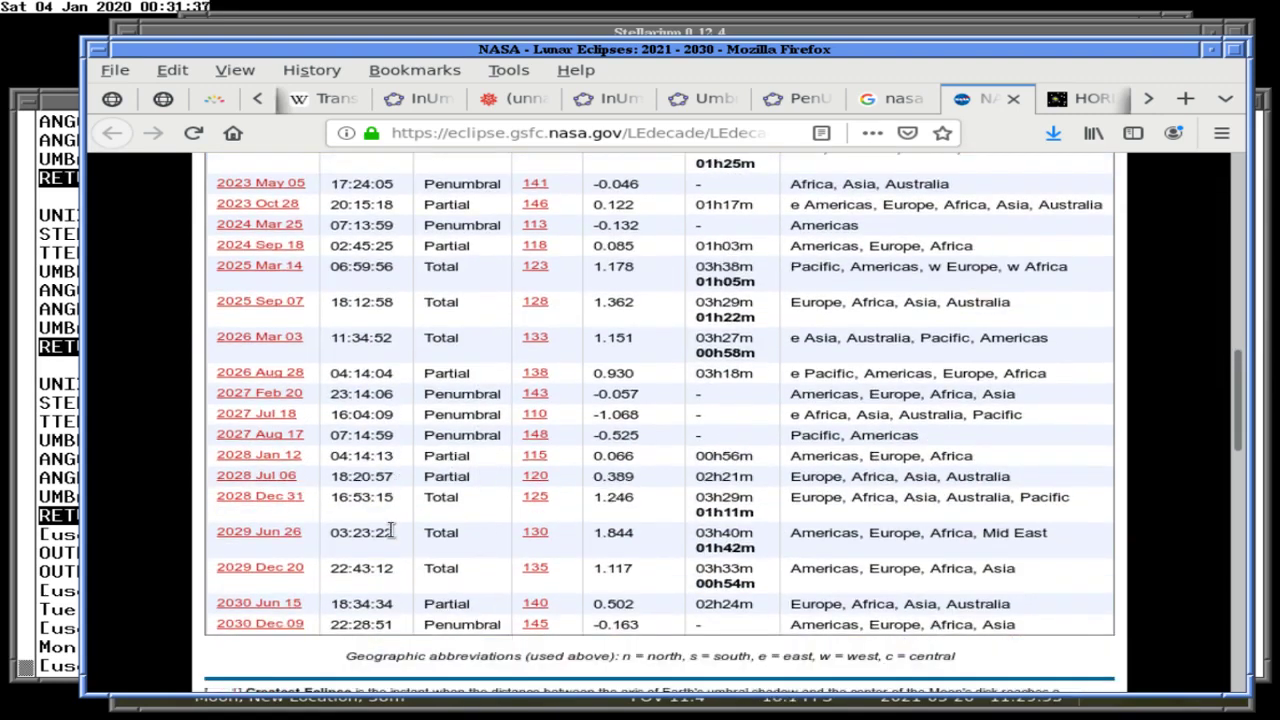
Examine the dates and durations of the total eclipses in NASA's 2021 - 2030 lunar eclipse table.
{"action": "scroll", "coordinate": [393, 532], "scroll_direction": "up", "scroll_amount": 1}
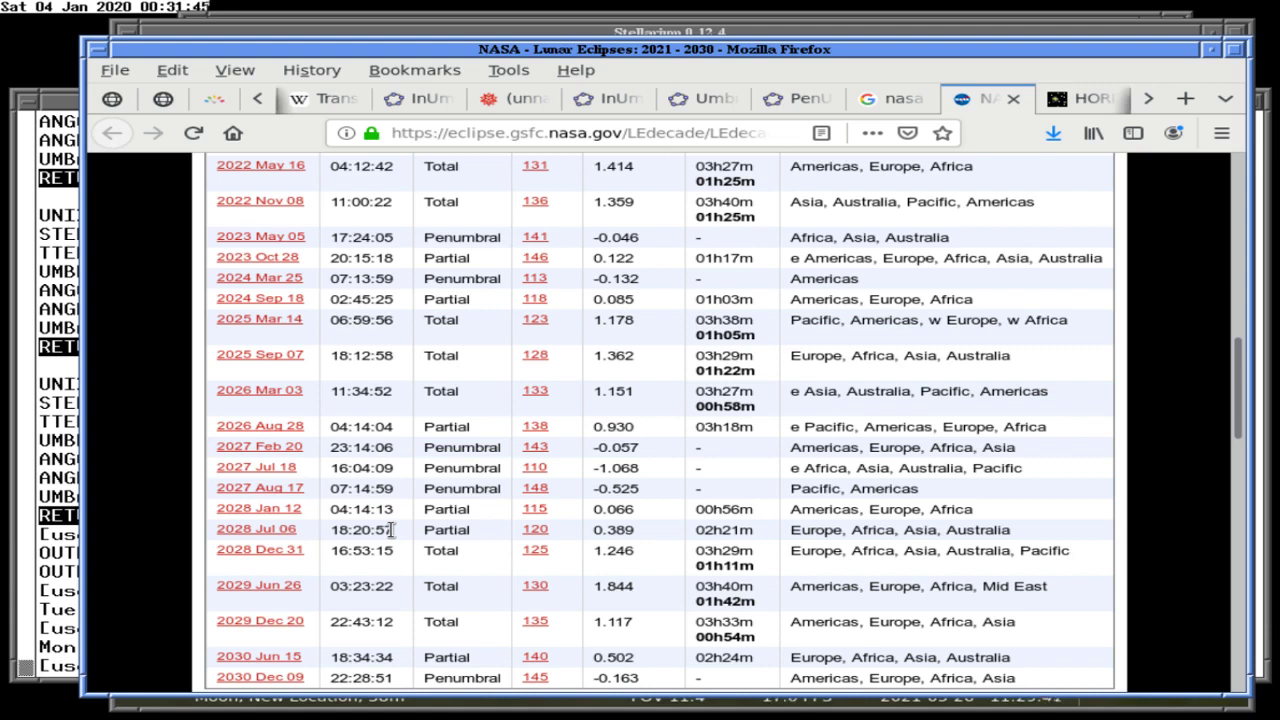
{"action": "scroll", "coordinate": [390, 530], "scroll_direction": "up", "scroll_amount": 3}
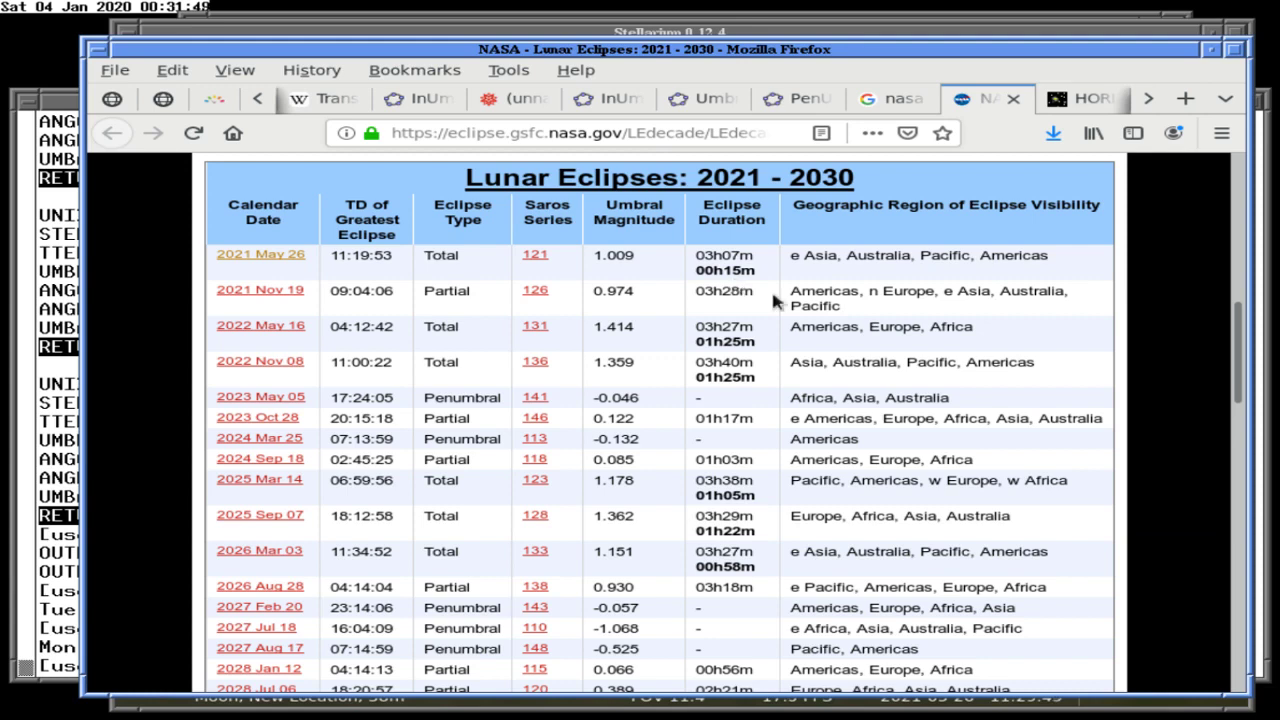
{"action": "scroll", "coordinate": [773, 300], "scroll_direction": "down", "scroll_amount": 5}
{"action": "scroll", "coordinate": [773, 300], "scroll_direction": "up", "scroll_amount": 1}
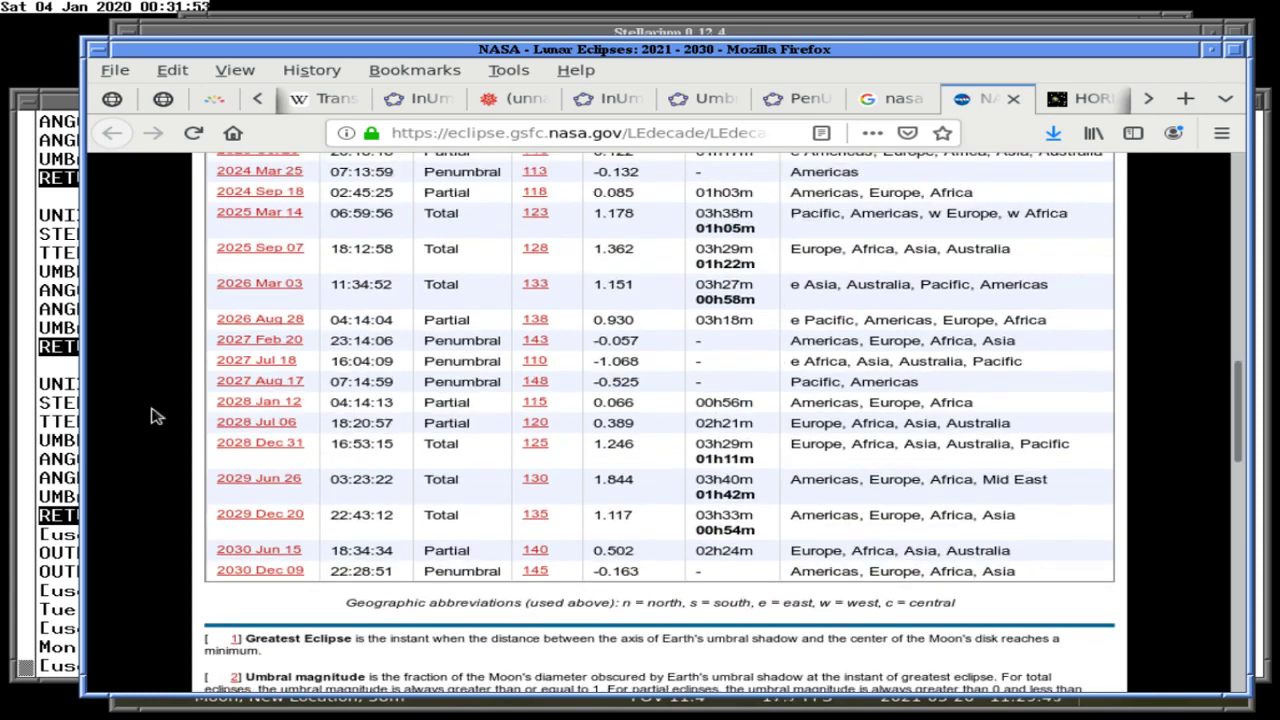
Return to the xterm, rebuild the program with "touch bc-occultations.c ; make | & less" and close the pager.
{"action": "left_click", "coordinate": [41, 466]}
{"action": "key", "text": "Up"}
{"action": "key", "text": "Up"}
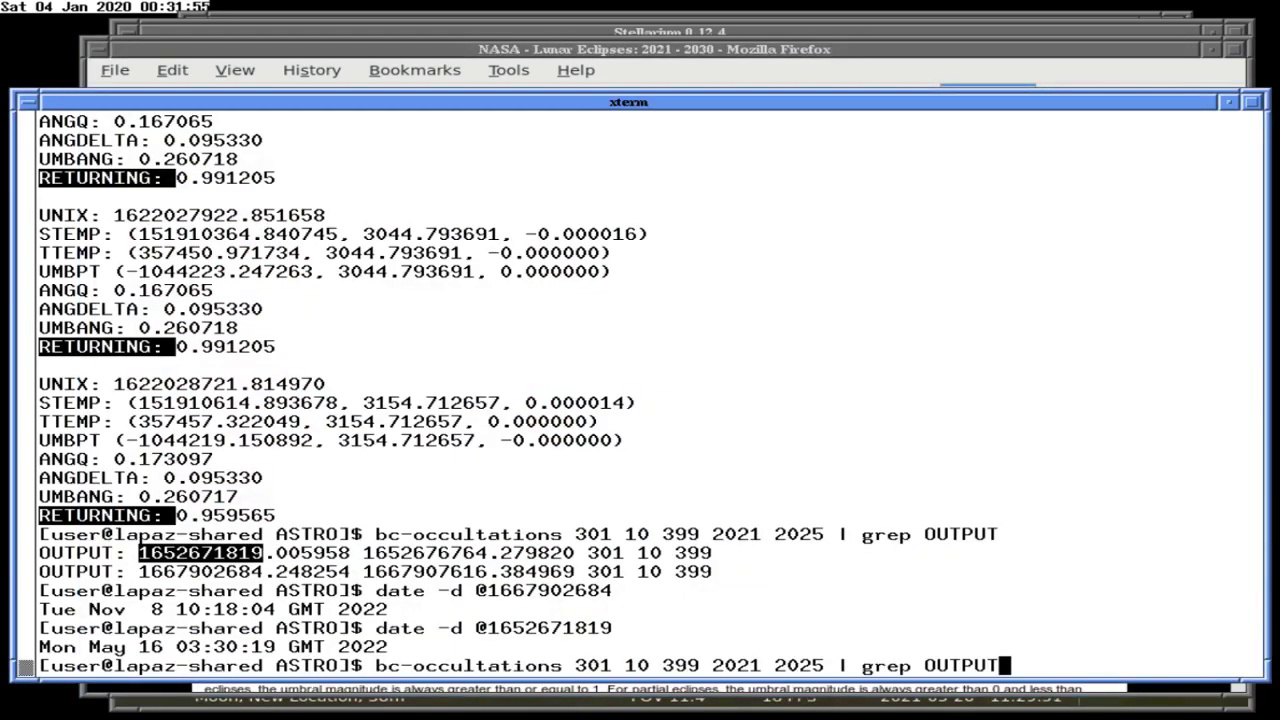
{"action": "key", "text": "Up"}
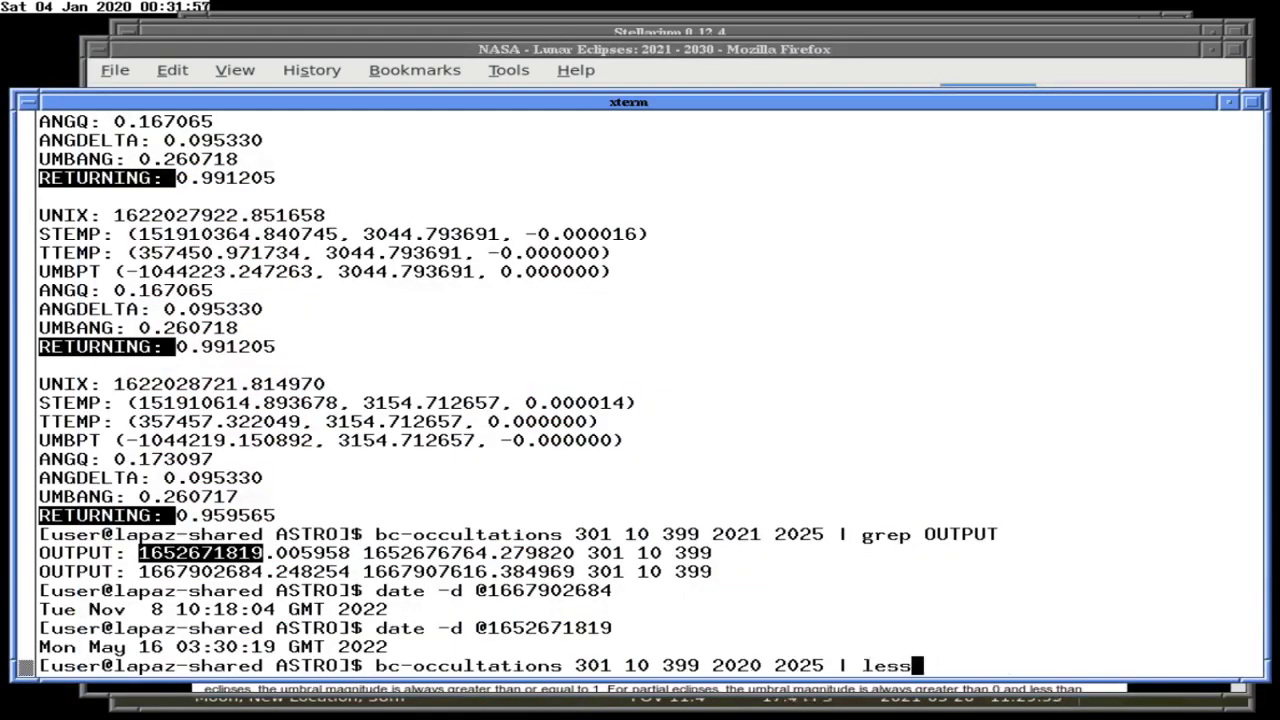
{"action": "key", "text": "Up"}
{"action": "key", "text": "Return"}
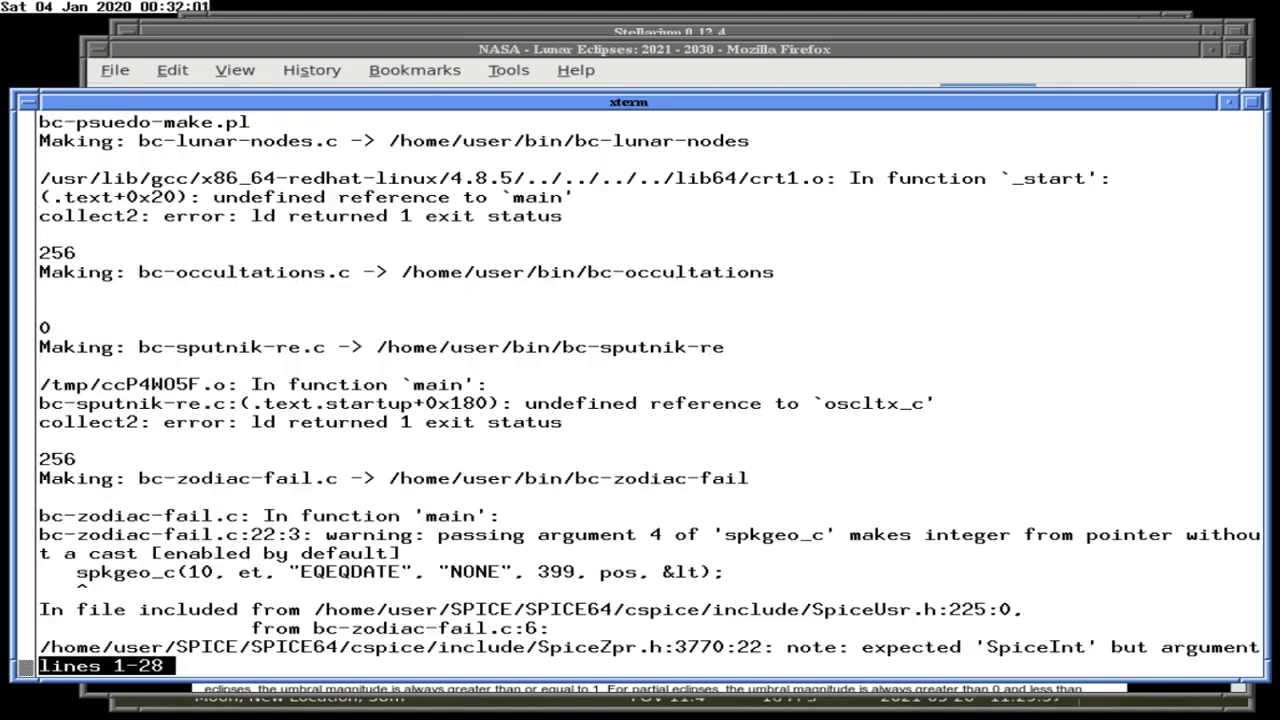
{"action": "key", "text": "q"}
{"action": "key", "text": "Up"}
{"action": "key", "text": "Up"}
{"action": "key", "text": "Up"}
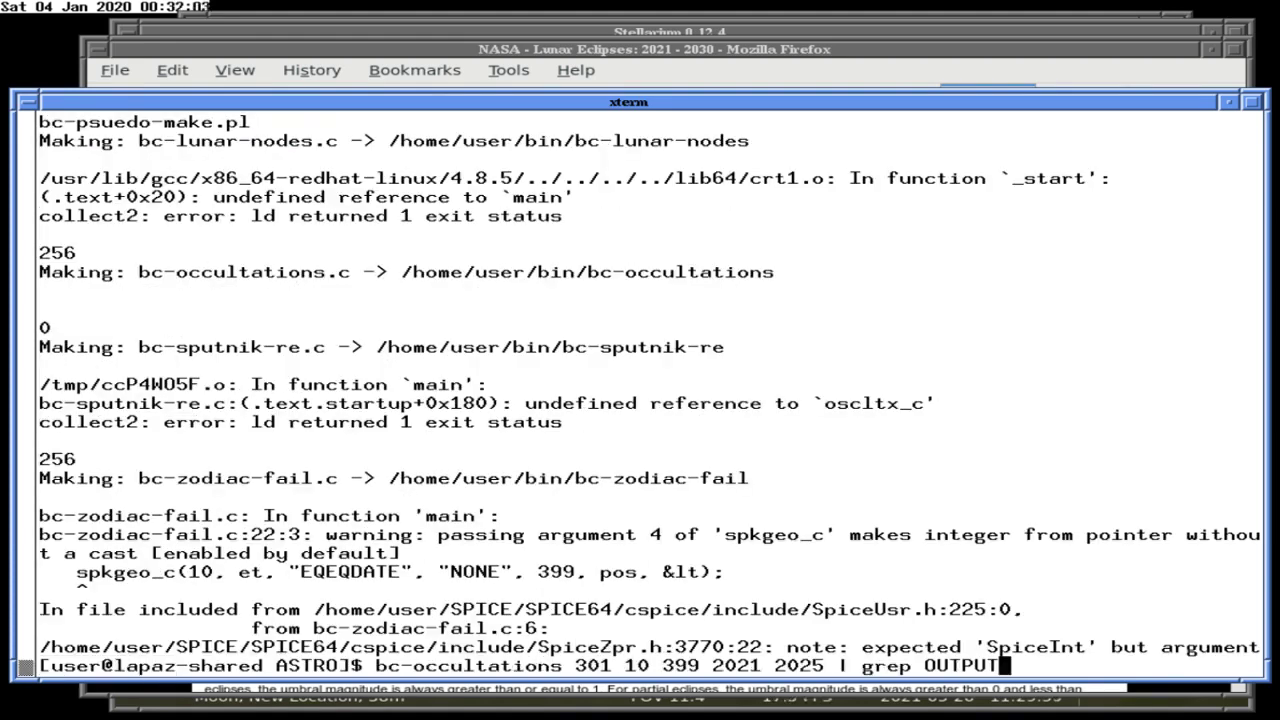
{"action": "key", "text": "Left"}
{"action": "key", "text": "Left"}
{"action": "key", "text": "Left"}
{"action": "key", "text": "Left"}
{"action": "key", "text": "Left"}
{"action": "key", "text": "Left"}
{"action": "key", "text": "Left"}
{"action": "key", "text": "Left"}
{"action": "key", "text": "Left"}
{"action": "key", "text": "Left"}
{"action": "key", "text": "Left"}
{"action": "key", "text": "Left"}
{"action": "key", "text": "Left"}
{"action": "key", "text": "Left"}
{"action": "key", "text": "Left"}
{"action": "key", "text": "Left"}
{"action": "key", "text": "Left"}
{"action": "key", "text": "Left"}
{"action": "key", "text": "Left"}
{"action": "key", "text": "BackSpace"}
{"action": "type", "text": "6"}
{"action": "key", "text": "Right"}
{"action": "key", "text": "Right"}
{"action": "key", "text": "Right"}
{"action": "key", "text": "Right"}
{"action": "key", "text": "Right"}
{"action": "key", "text": "BackSpace"}
{"action": "type", "text": "7"}
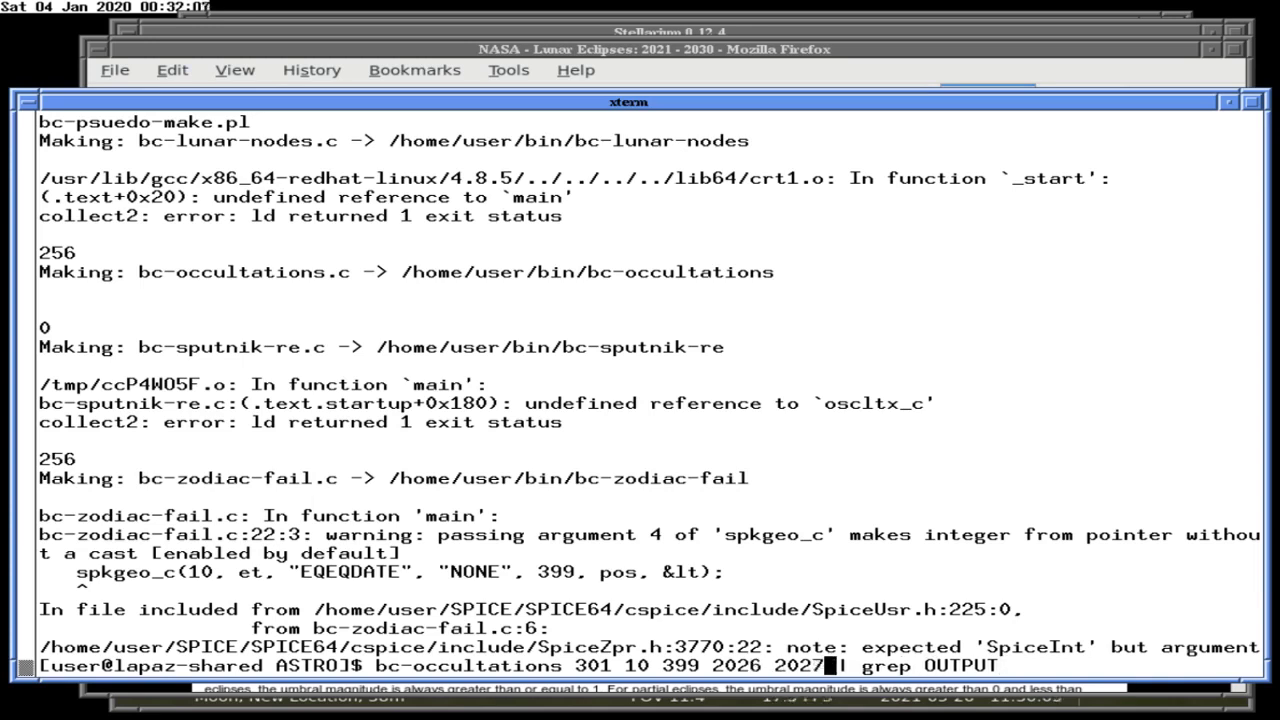
{"action": "key", "text": "Return"}
{"action": "type", "text": "date -d @"}
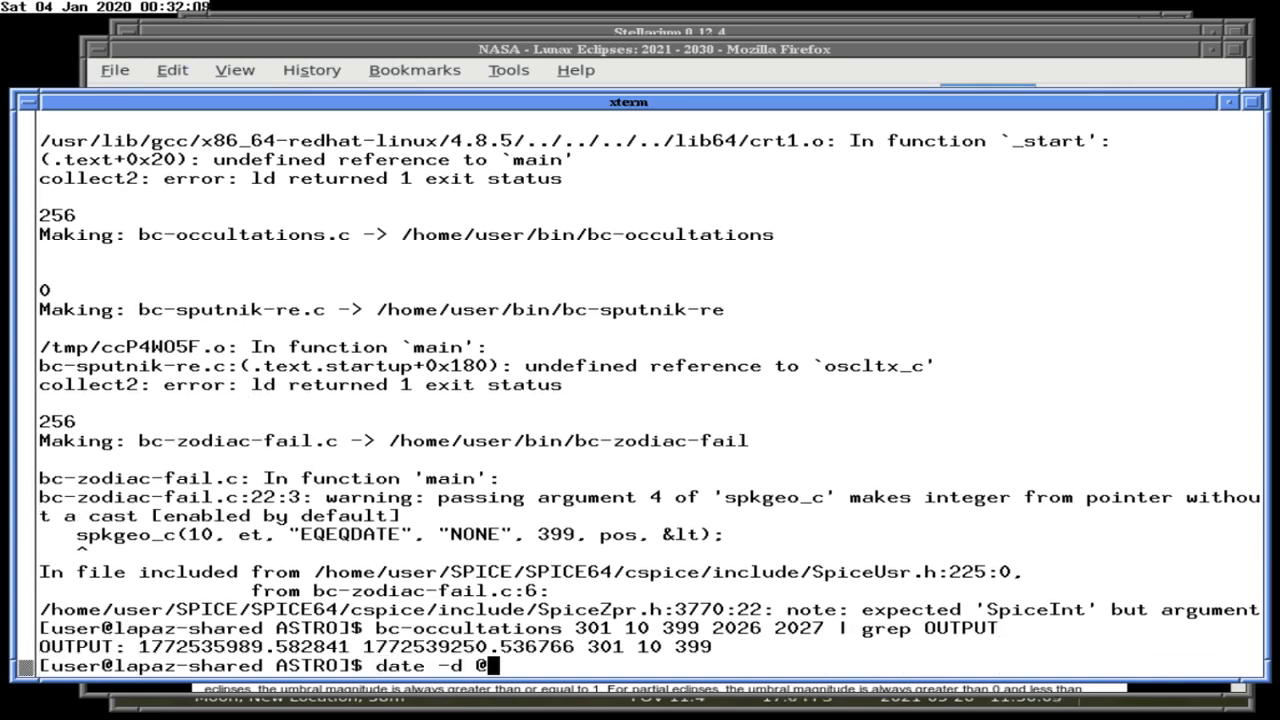
{"action": "double_click", "coordinate": [174, 646]}
{"action": "middle_click", "coordinate": [174, 646]}
{"action": "key", "text": "Return"}
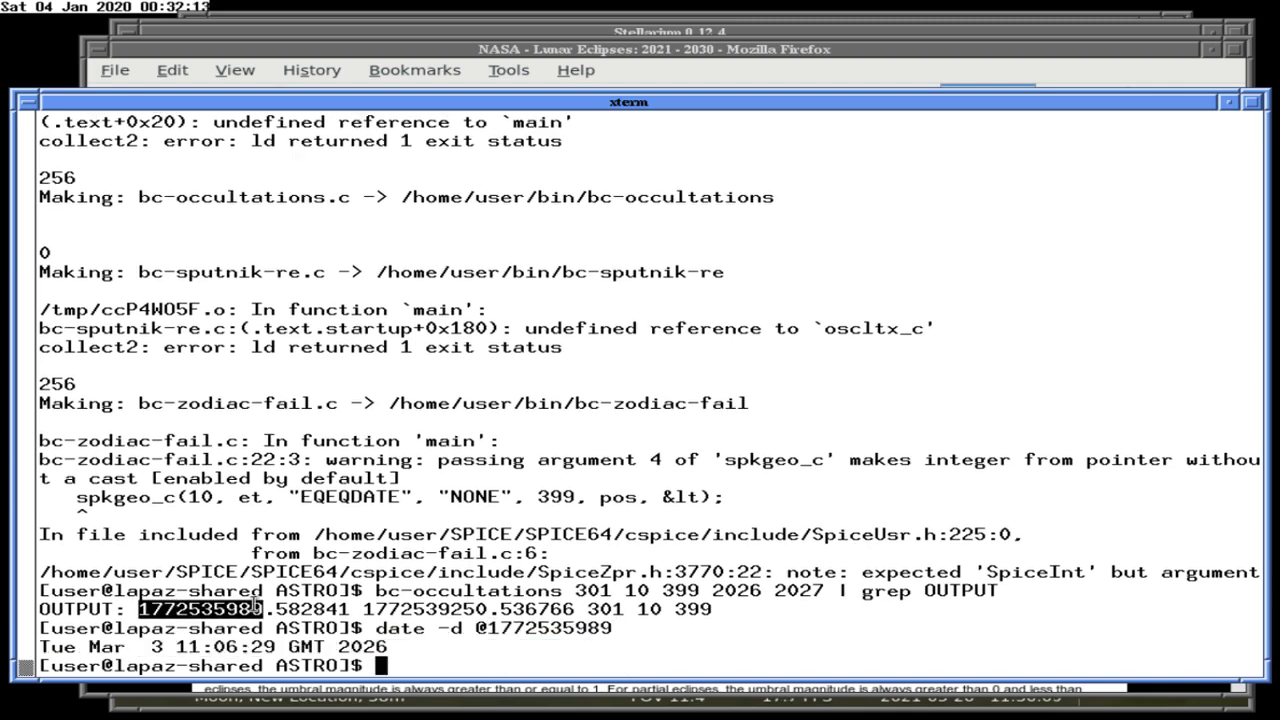
Return to Firefox and compare NASA's table, checking the 2026 Mar 03 row and the total eclipses through 2029.
{"action": "left_click", "coordinate": [658, 66]}
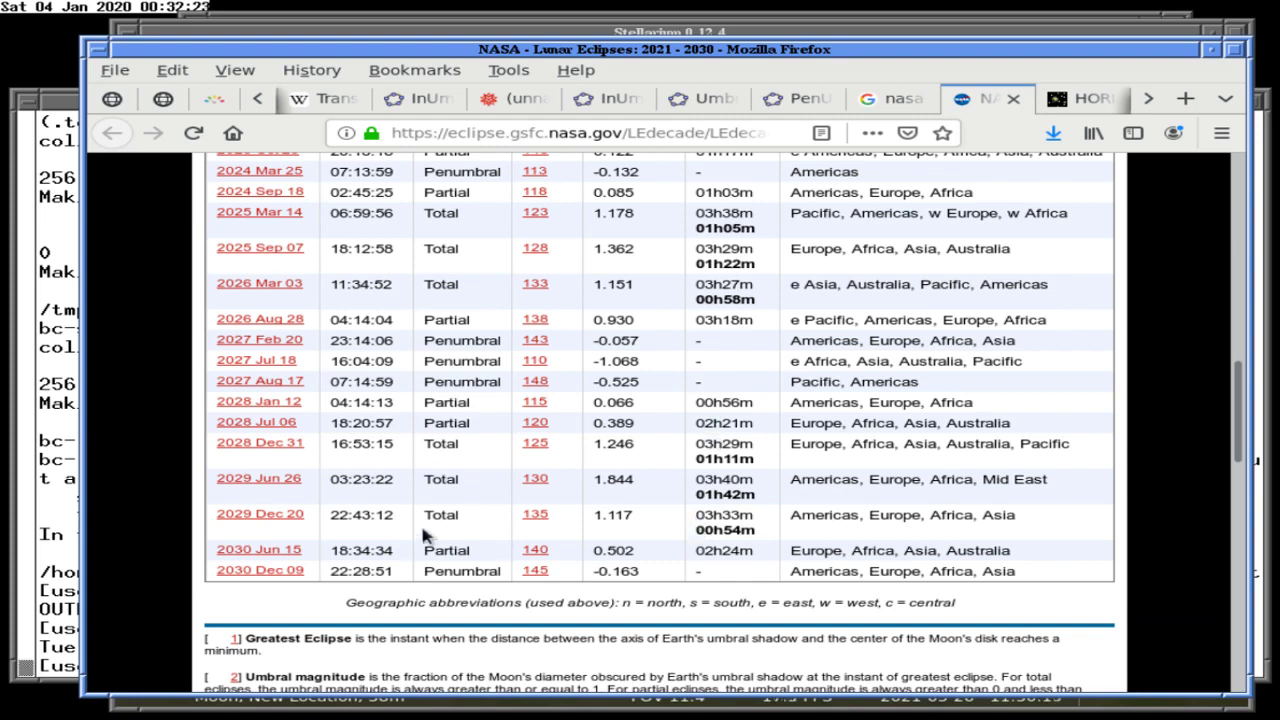
{"action": "scroll", "coordinate": [422, 535], "scroll_direction": "down", "scroll_amount": 3}
{"action": "scroll", "coordinate": [422, 535], "scroll_direction": "up", "scroll_amount": 10}
{"action": "scroll", "coordinate": [422, 535], "scroll_direction": "up", "scroll_amount": 5}
{"action": "scroll", "coordinate": [422, 535], "scroll_direction": "down", "scroll_amount": 10}
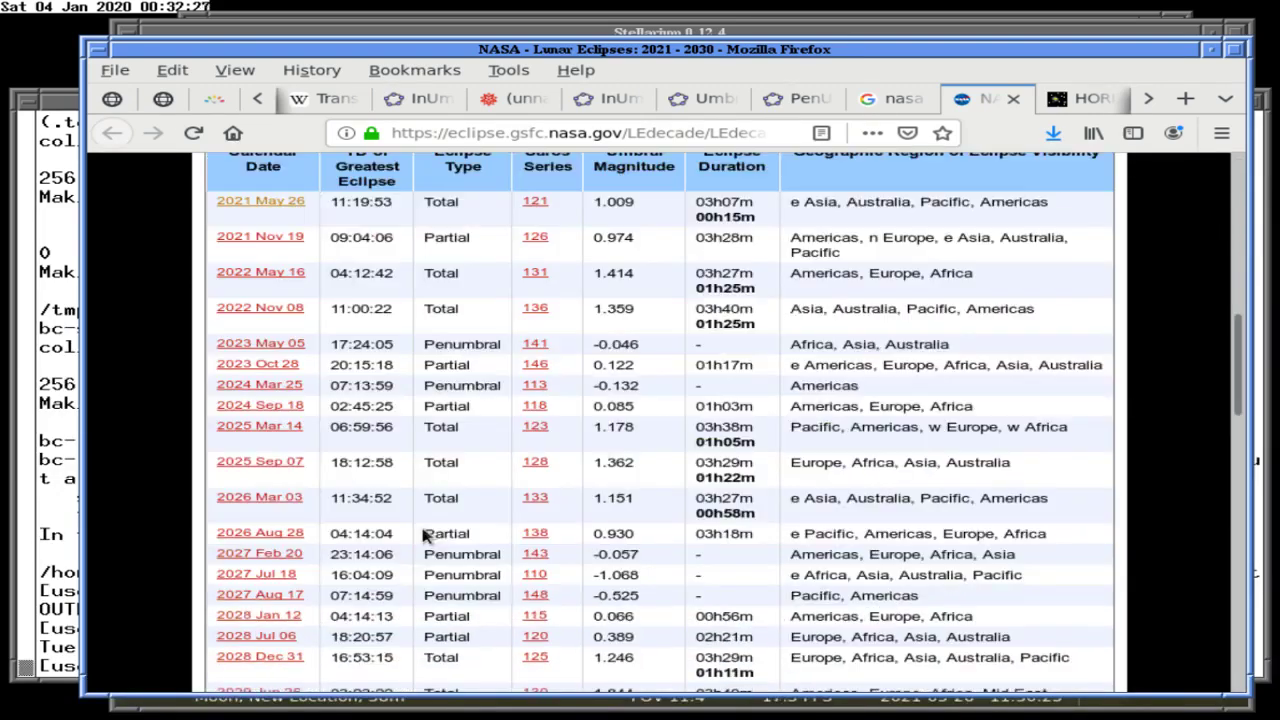
{"action": "scroll", "coordinate": [422, 535], "scroll_direction": "down", "scroll_amount": 1}
{"action": "scroll", "coordinate": [422, 535], "scroll_direction": "down", "scroll_amount": 5}
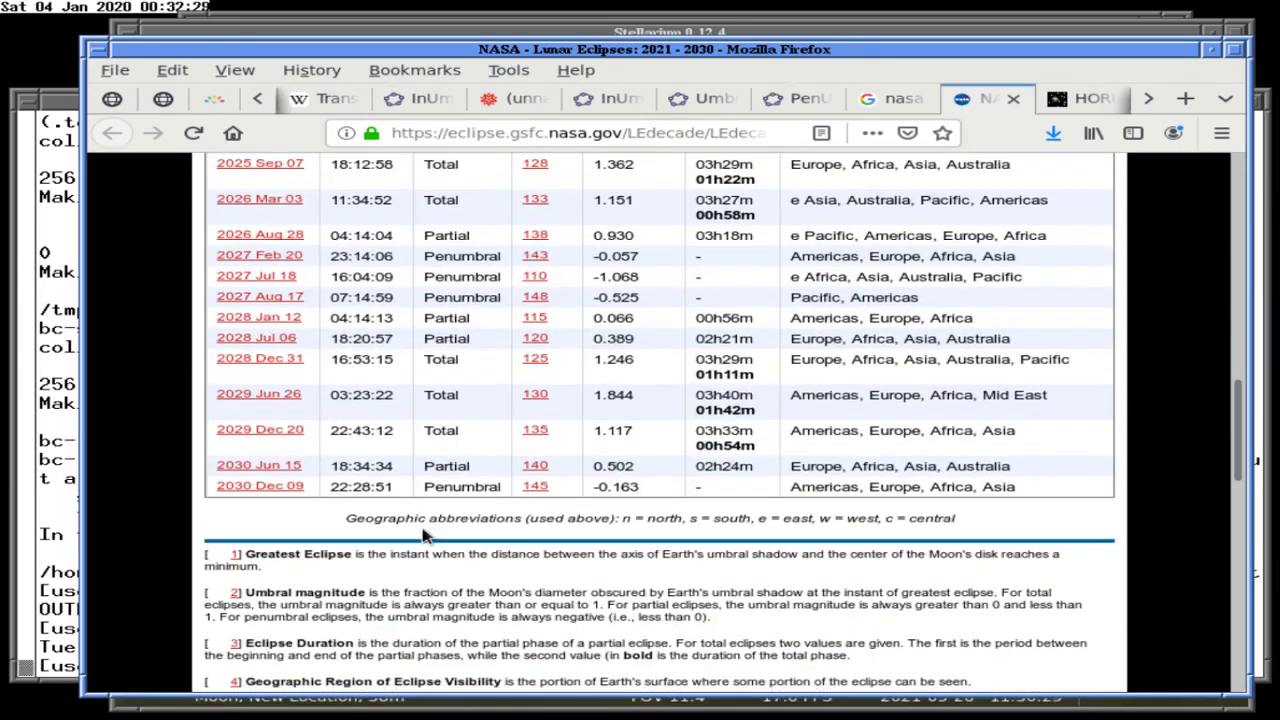
{"action": "key", "text": "alt+Tab"}
{"action": "key", "text": "Up"}
{"action": "key", "text": "Up"}
{"action": "key", "text": "Left"}
{"action": "key", "text": "Left"}
{"action": "key", "text": "Left"}
{"action": "key", "text": "Left"}
{"action": "key", "text": "Left"}
{"action": "key", "text": "Left"}
{"action": "key", "text": "Left"}
{"action": "key", "text": "Left"}
{"action": "key", "text": "Left"}
{"action": "key", "text": "Left"}
{"action": "key", "text": "Left"}
{"action": "key", "text": "Left"}
{"action": "key", "text": "Left"}
{"action": "key", "text": "Left"}
{"action": "key", "text": "Left"}
{"action": "key", "text": "Left"}
{"action": "key", "text": "Left"}
{"action": "key", "text": "Left"}
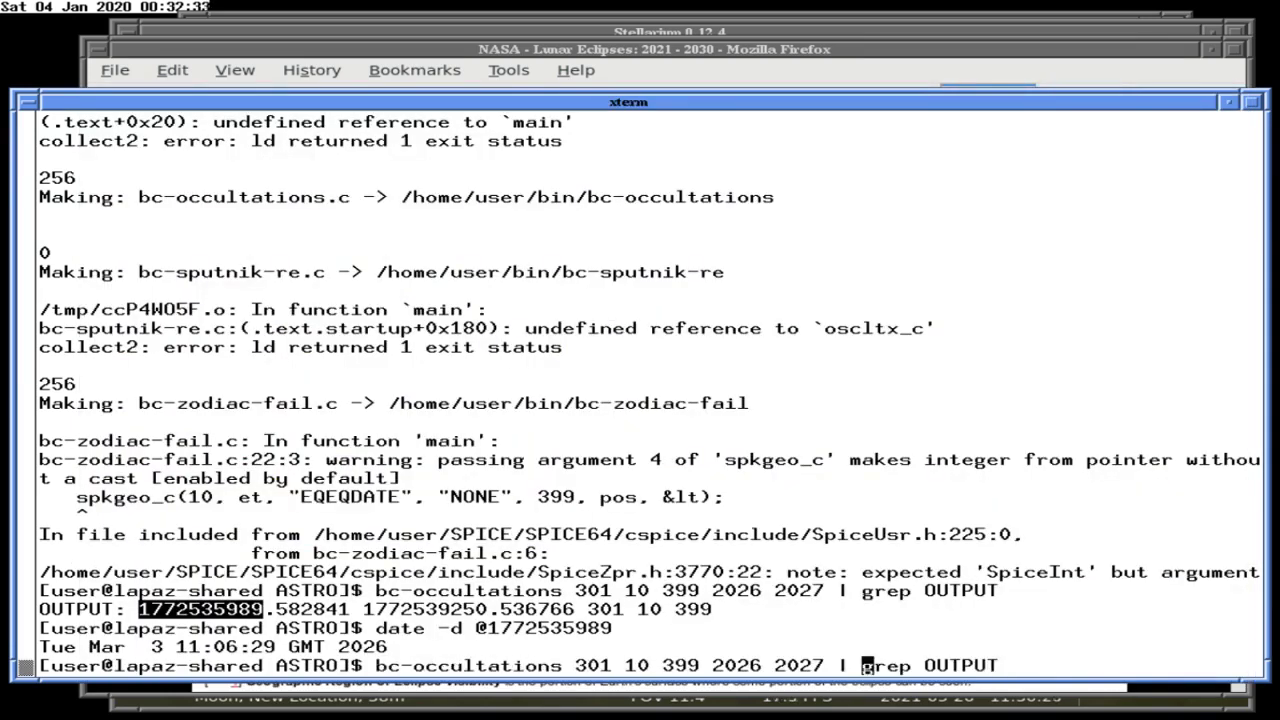
{"action": "key", "text": "BackSpace"}
{"action": "type", "text": "9"}
{"action": "key", "text": "Right"}
{"action": "key", "text": "Right"}
{"action": "key", "text": "Right"}
{"action": "key", "text": "Right"}
{"action": "key", "text": "Delete"}
{"action": "key", "text": "BackSpace"}
{"action": "type", "text": "30"}
{"action": "key", "text": "Return"}
{"action": "type", "text": "date -d @"}
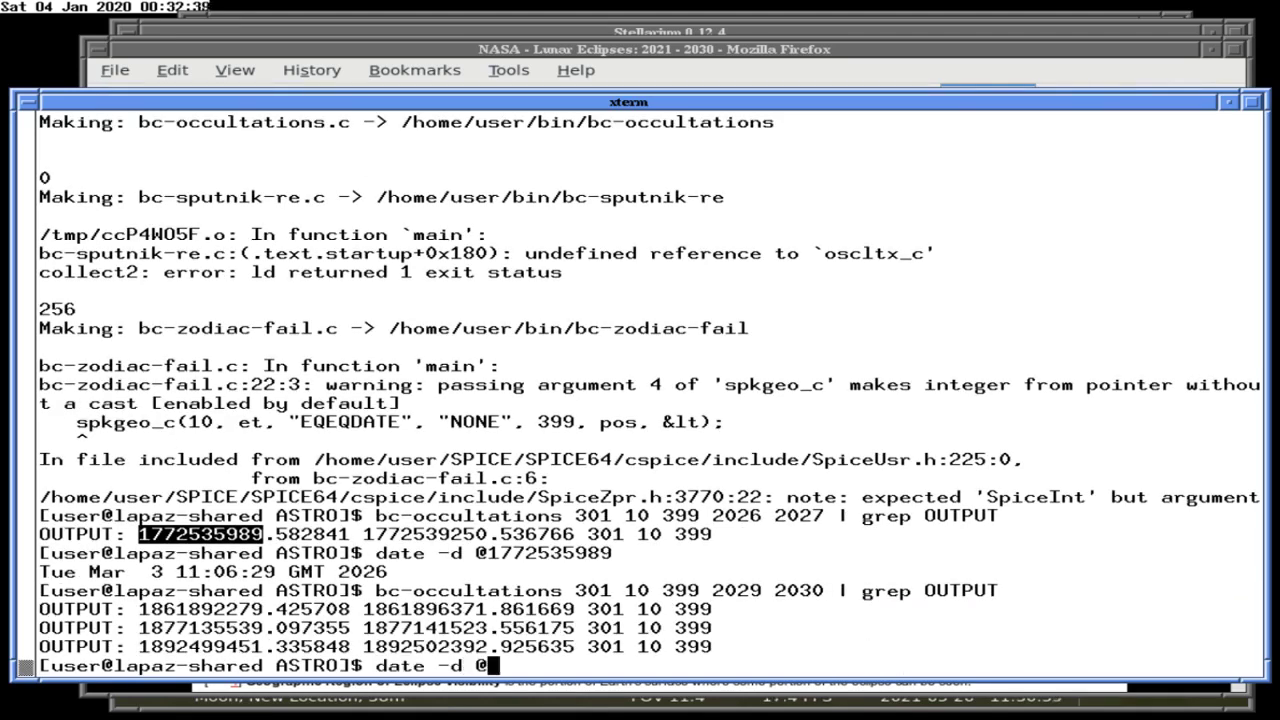
{"action": "double_click", "coordinate": [189, 609]}
{"action": "middle_click", "coordinate": [189, 609]}
{"action": "key", "text": "Return"}
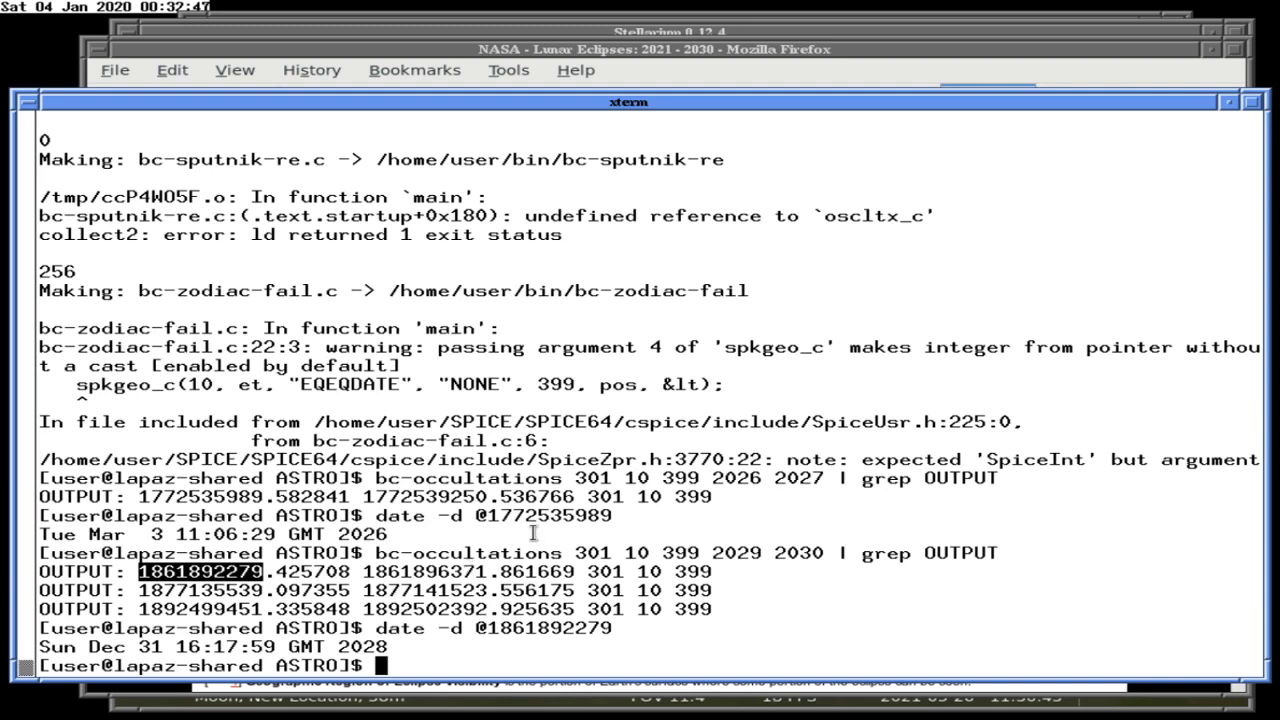
{"action": "left_click", "coordinate": [623, 59]}
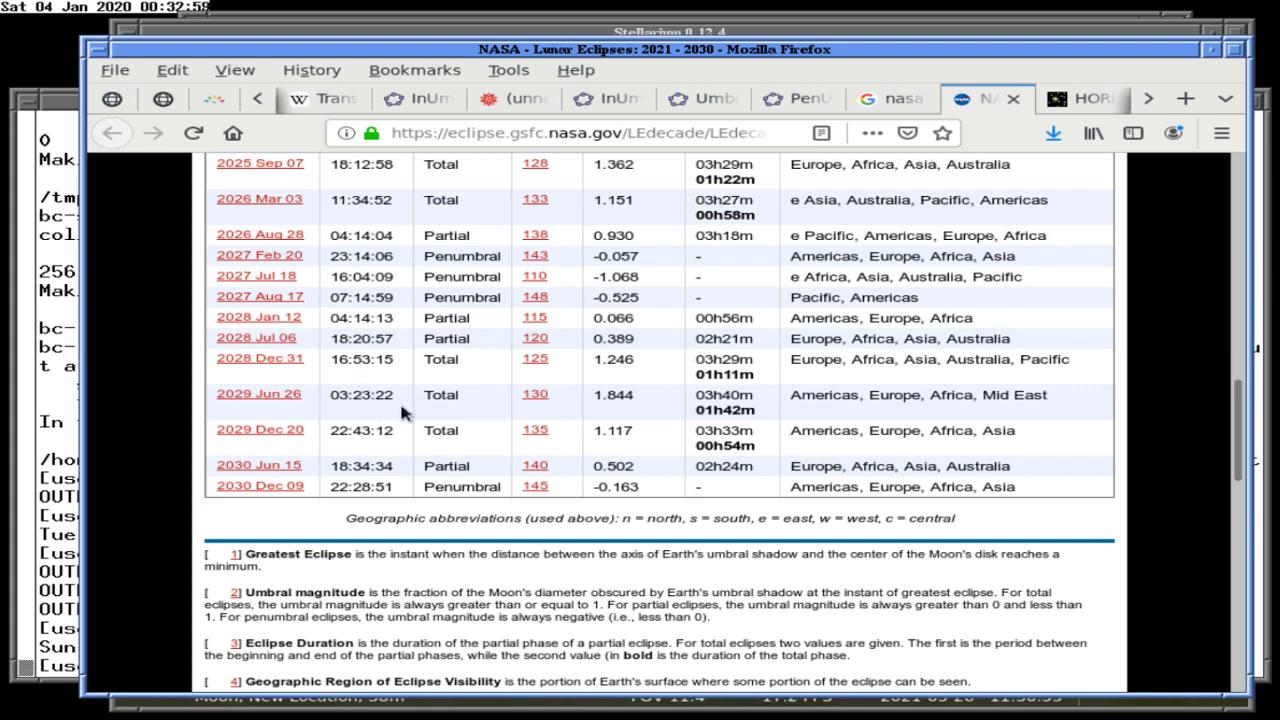
{"action": "left_click", "coordinate": [64, 460]}
{"action": "type", "text": "date -d @"}
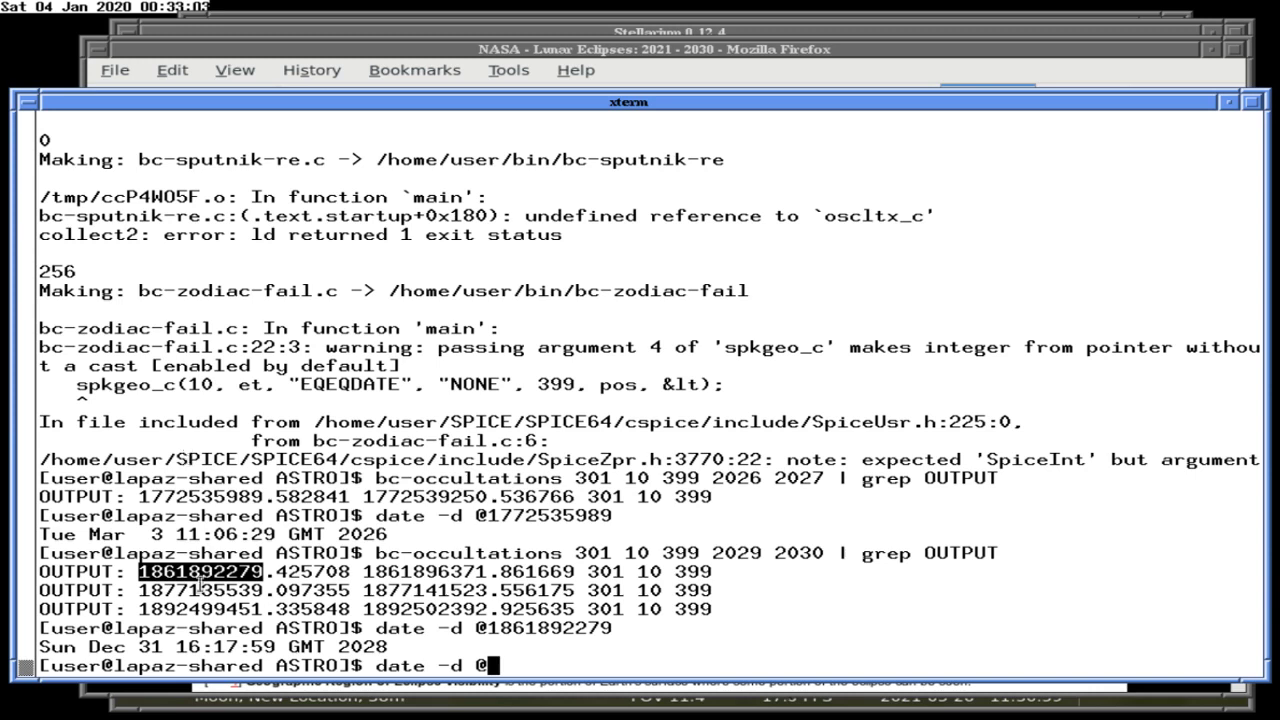
{"action": "double_click", "coordinate": [200, 608]}
{"action": "middle_click", "coordinate": [200, 608]}
{"action": "key", "text": "Return"}
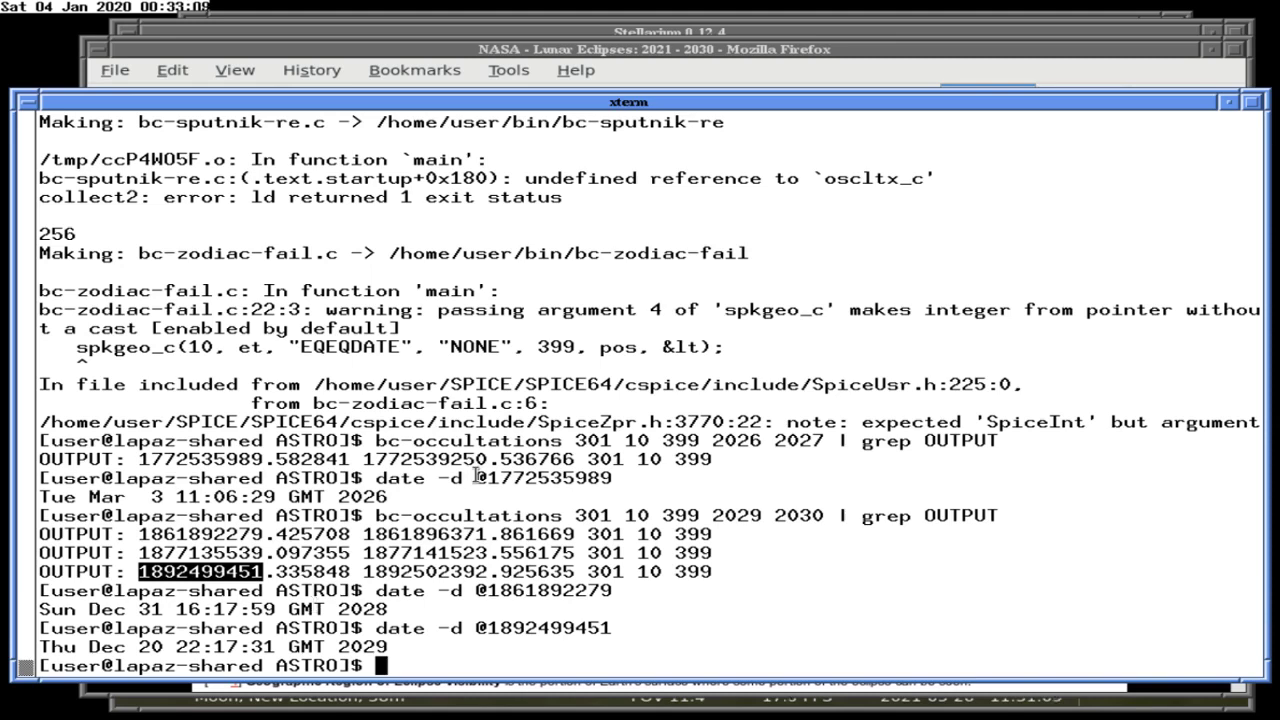
{"action": "key", "text": "alt+Tab"}
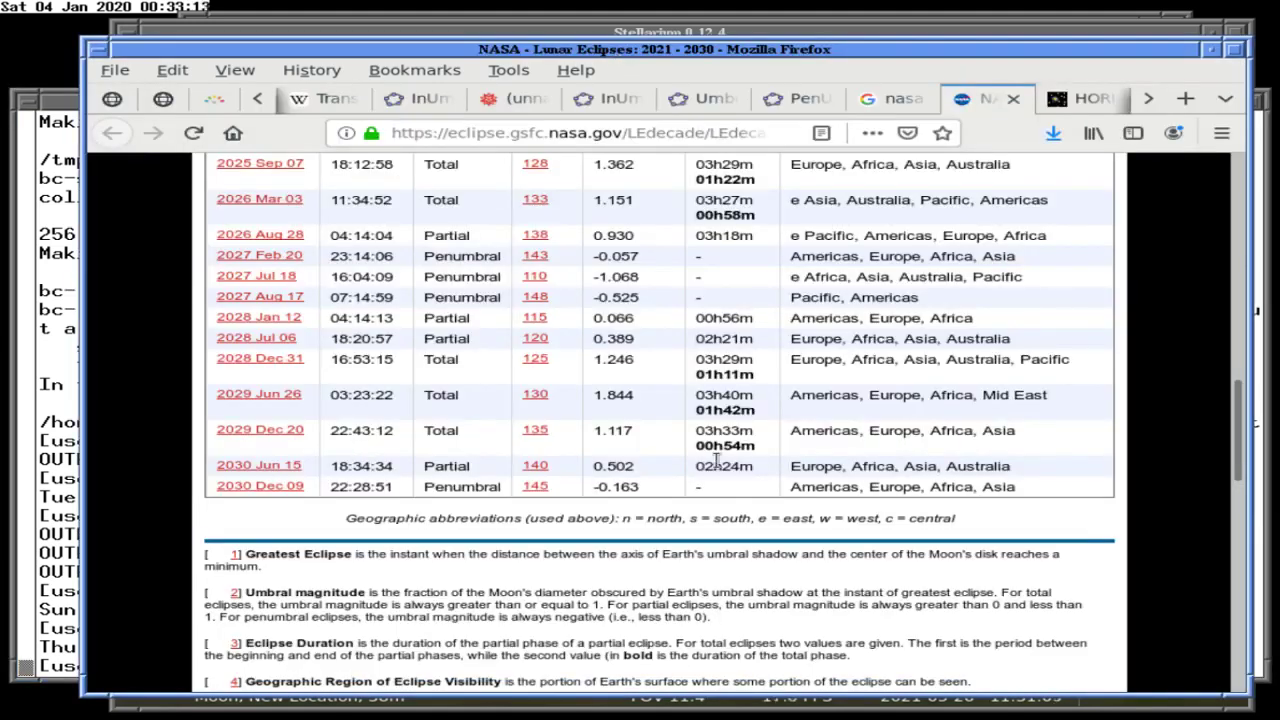
{"action": "left_click", "coordinate": [69, 537]}
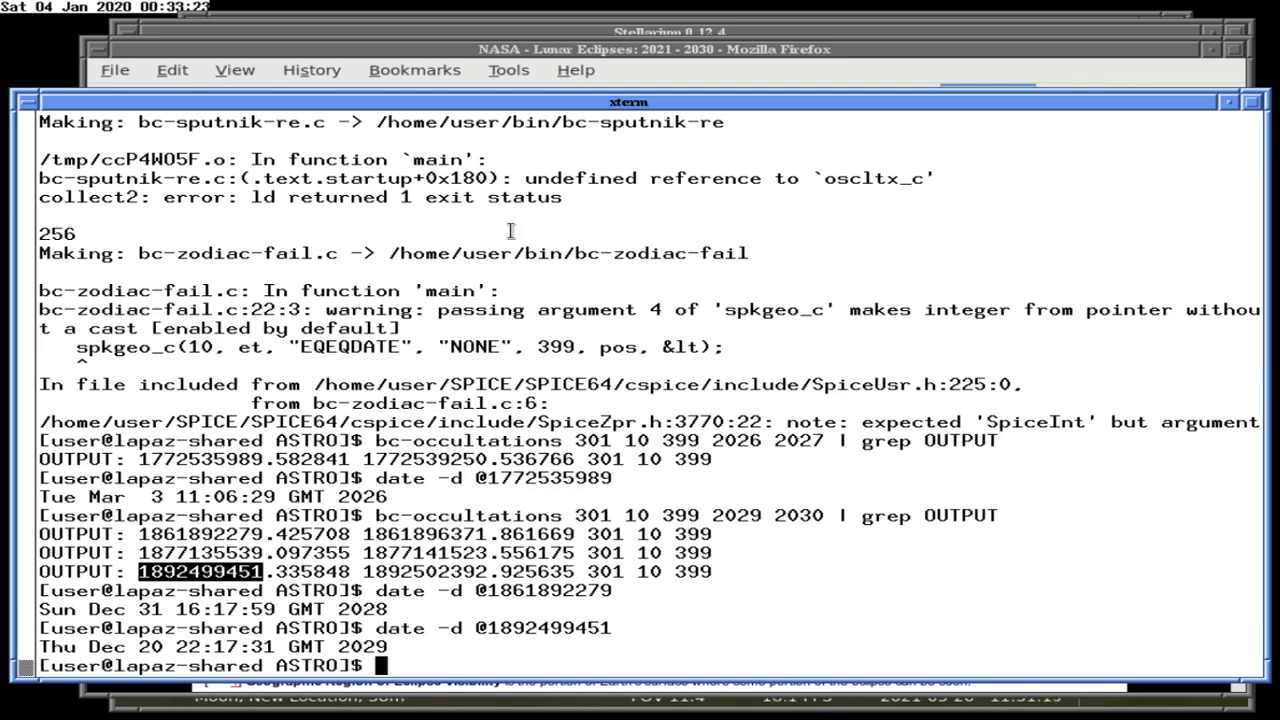
Switch to Emacs, reload bc-occultations.c from disk and add " %f" before the newline in the OUTPUT printf format string.
{"action": "key", "text": "alt+Tab"}
{"action": "key", "text": "alt+Tab"}
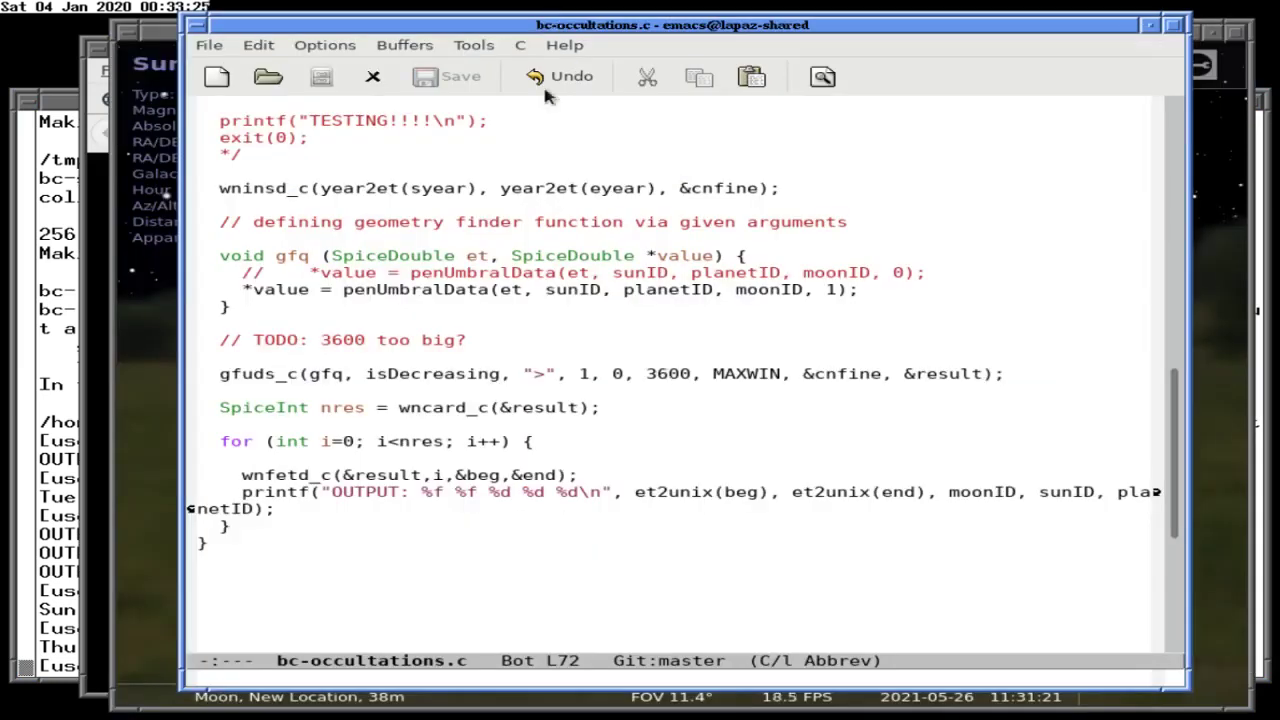
{"action": "key", "text": "Down"}
{"action": "key", "text": "Down"}
{"action": "key", "text": "Down"}
{"action": "key", "text": "Down"}
{"action": "key", "text": "Down"}
{"action": "key", "text": "Down"}
{"action": "key", "text": "Down"}
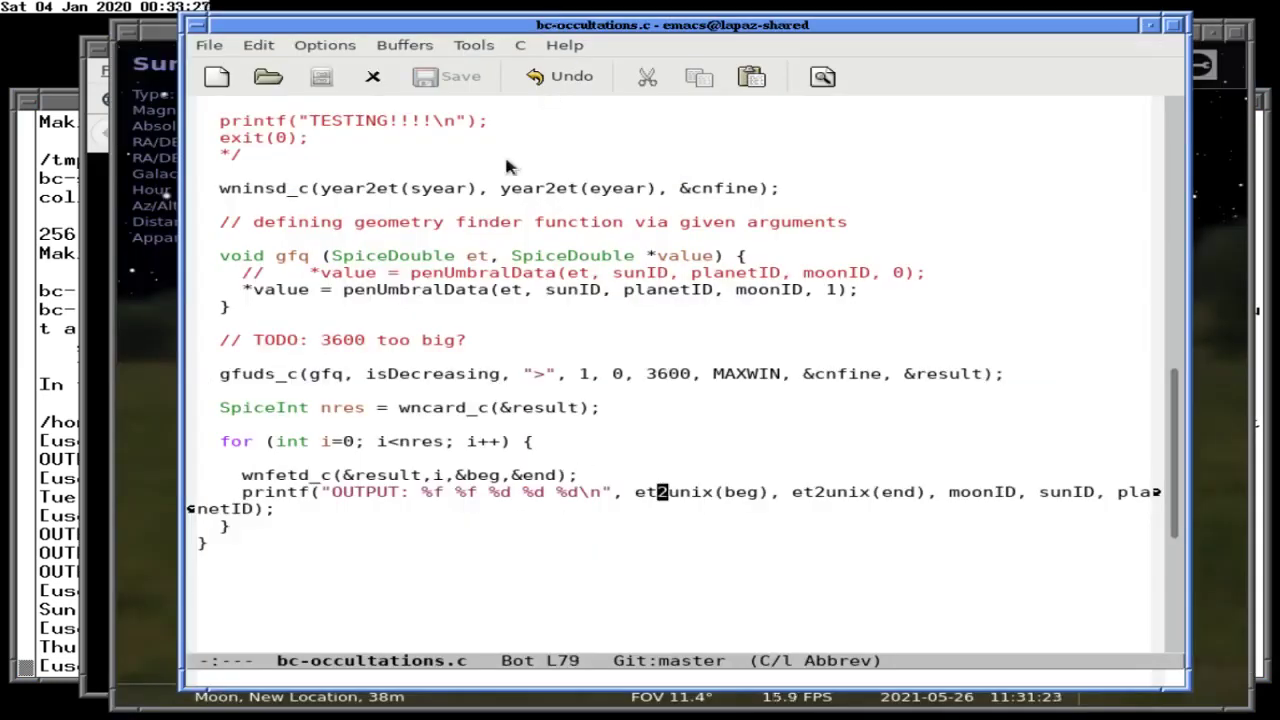
{"action": "key", "text": "Left"}
{"action": "key", "text": "Left"}
{"action": "key", "text": "Left"}
{"action": "key", "text": "Left"}
{"action": "key", "text": "Left"}
{"action": "key", "text": "Left"}
{"action": "key", "text": "Left"}
{"action": "key", "text": "space"}
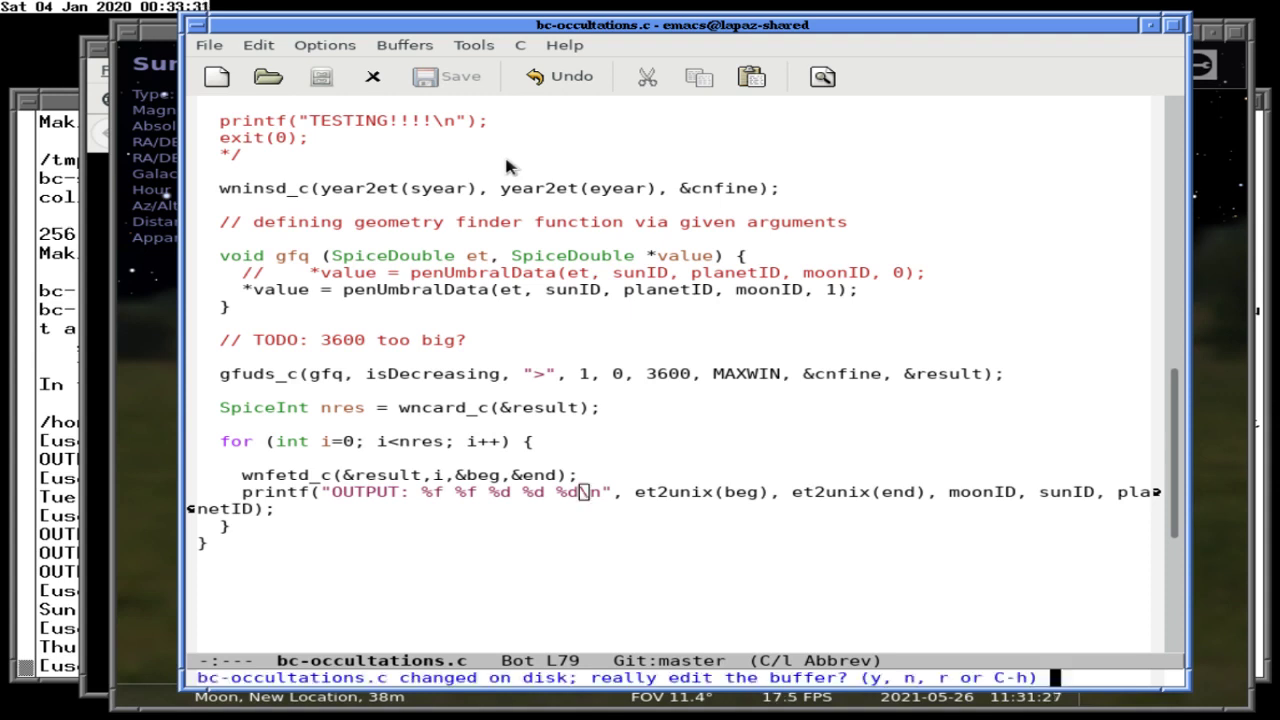
{"action": "type", "text": "r %f"}
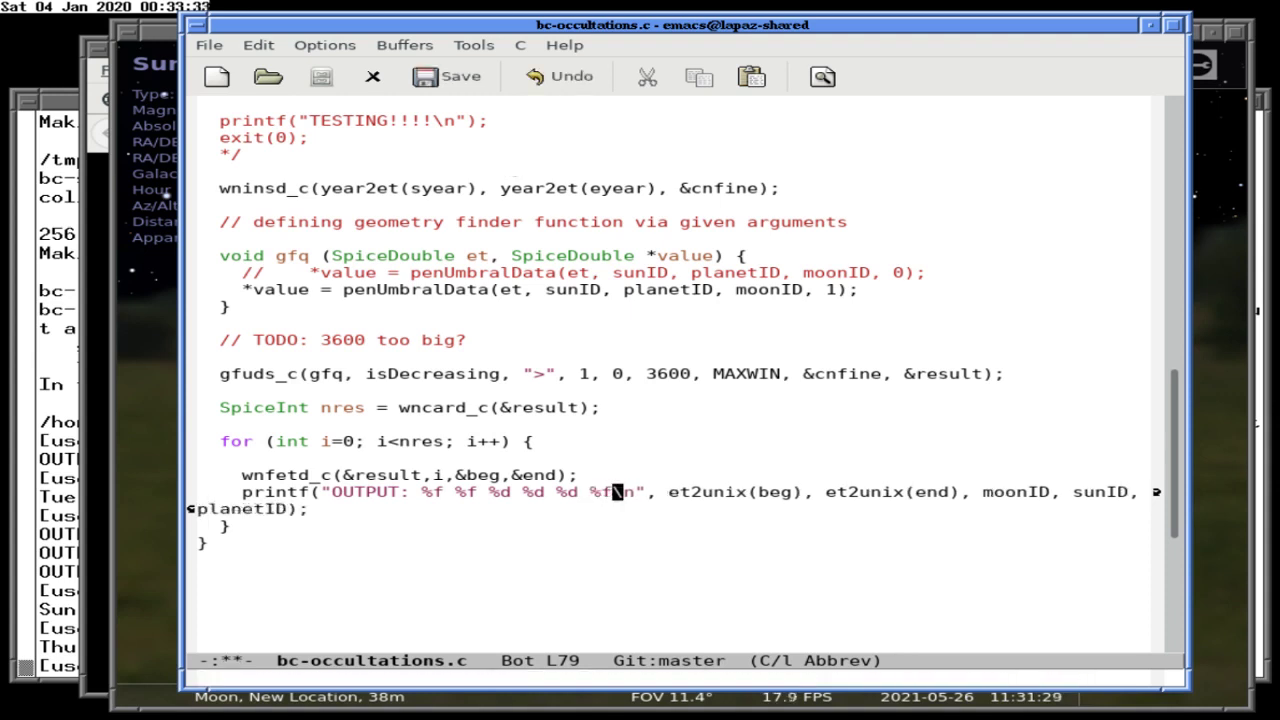
Add "end-beg" as the last argument of the OUTPUT printf call and save bc-occultations.c.
{"action": "key", "text": "End"}
{"action": "key", "text": "Left"}
{"action": "type", "text": ", "}
{"action": "type", "text": "beg"}
{"action": "key", "text": "BackSpace"}
{"action": "key", "text": "BackSpace"}
{"action": "key", "text": "BackSpace"}
{"action": "type", "text": "end-beg"}
{"action": "key", "text": "Right"}
{"action": "key", "text": "Right"}
{"action": "key", "text": "Right"}
{"action": "key", "text": "ctrl+x"}
{"action": "key", "text": "ctrl+s"}
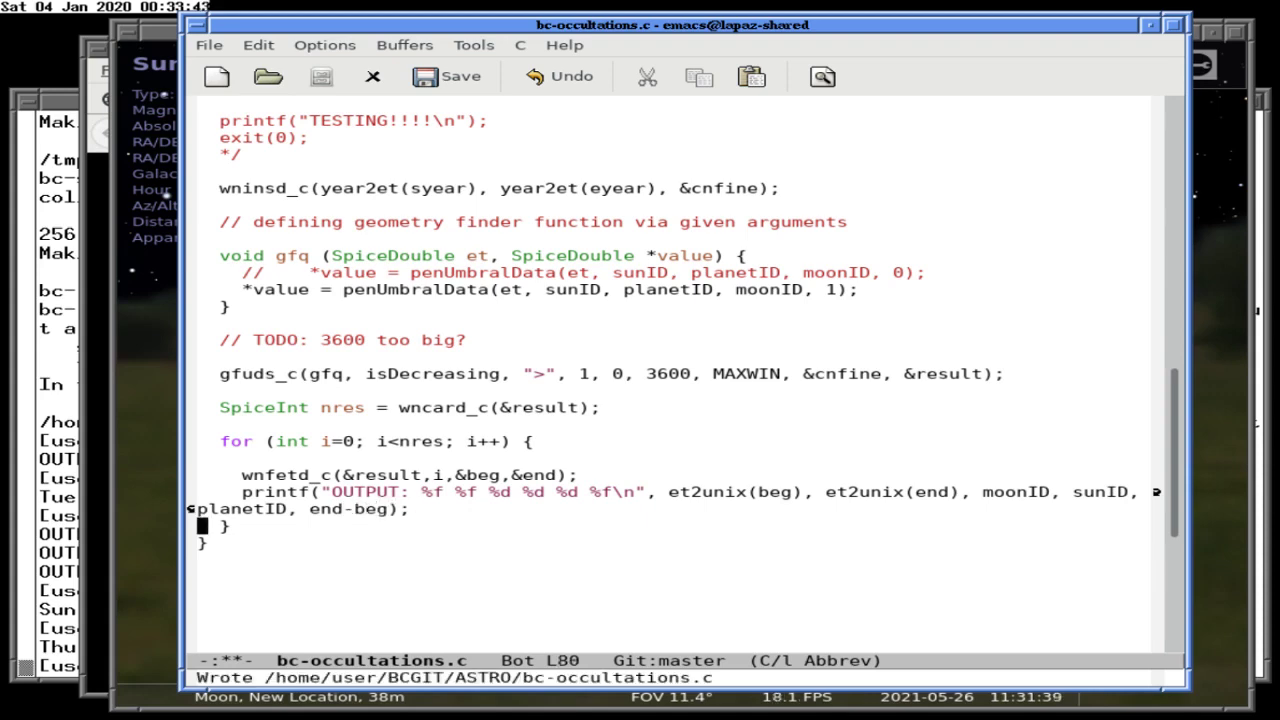
Return to the xterm and recompile the edited source with "touch bc-occultations.c ; make | & less".
{"action": "key", "text": "alt+Tab"}
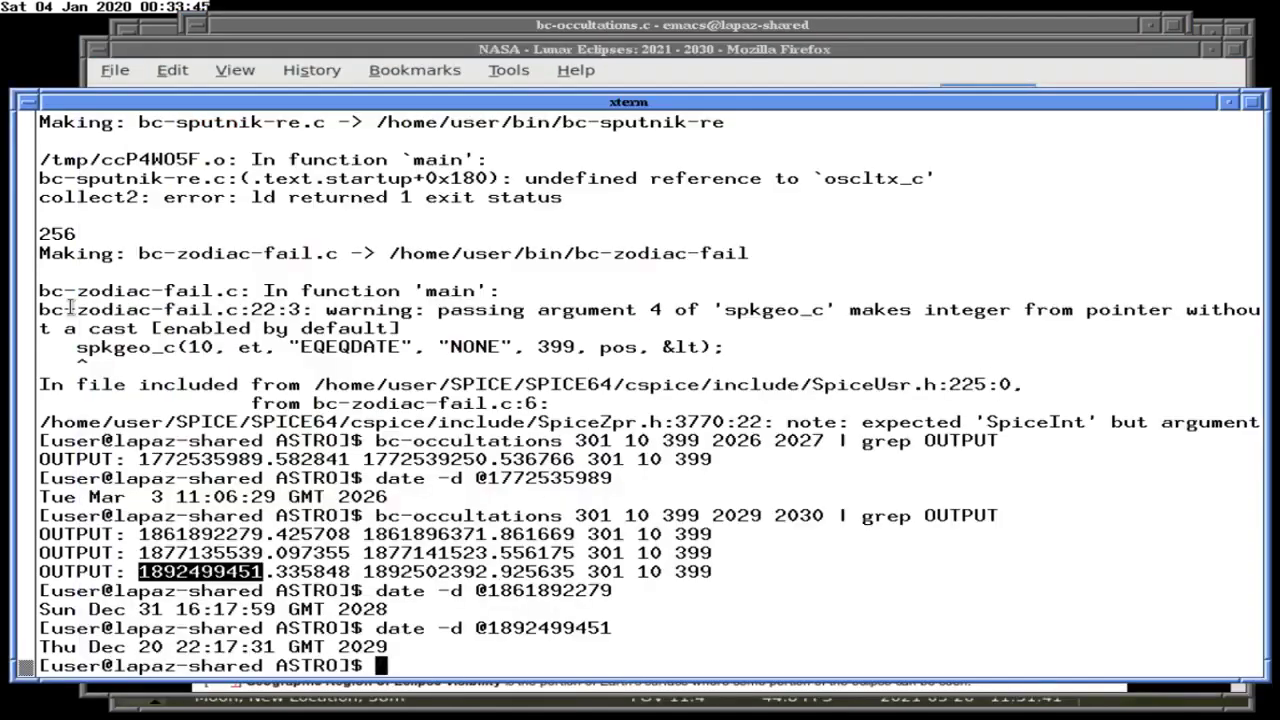
{"action": "key", "text": "ctrl+r"}
{"action": "type", "text": "make"}
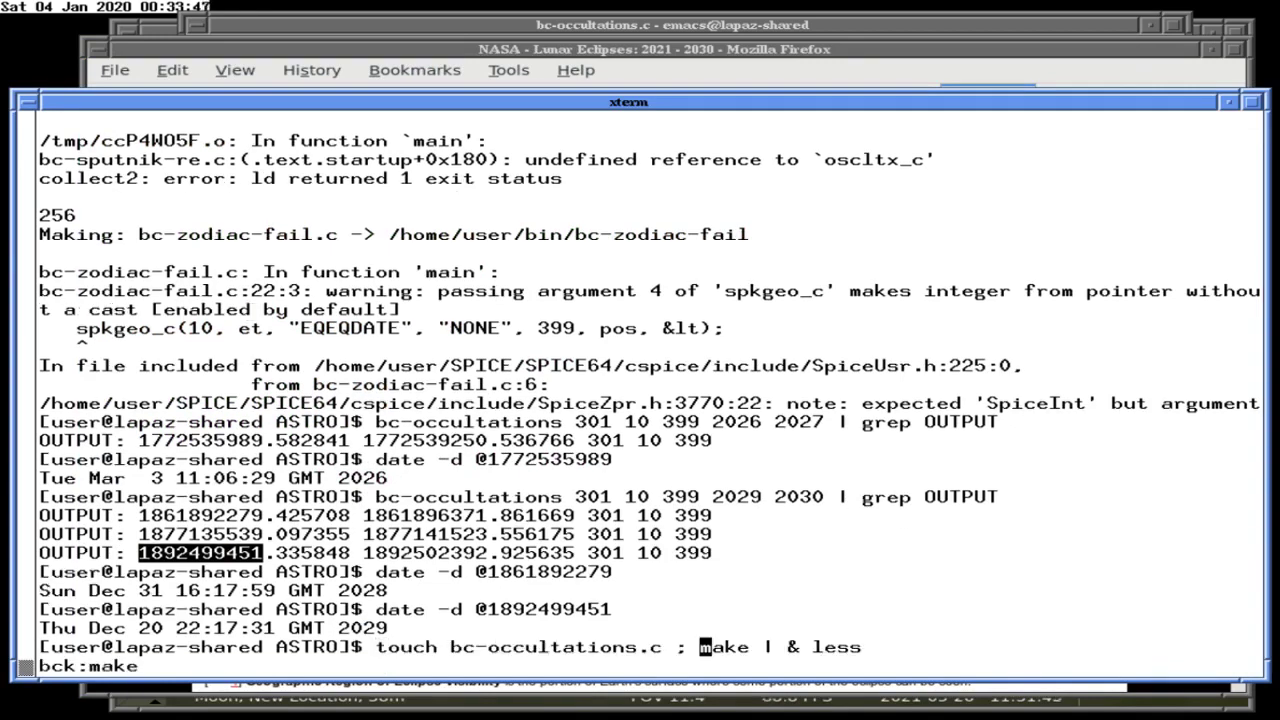
{"action": "key", "text": "Return"}
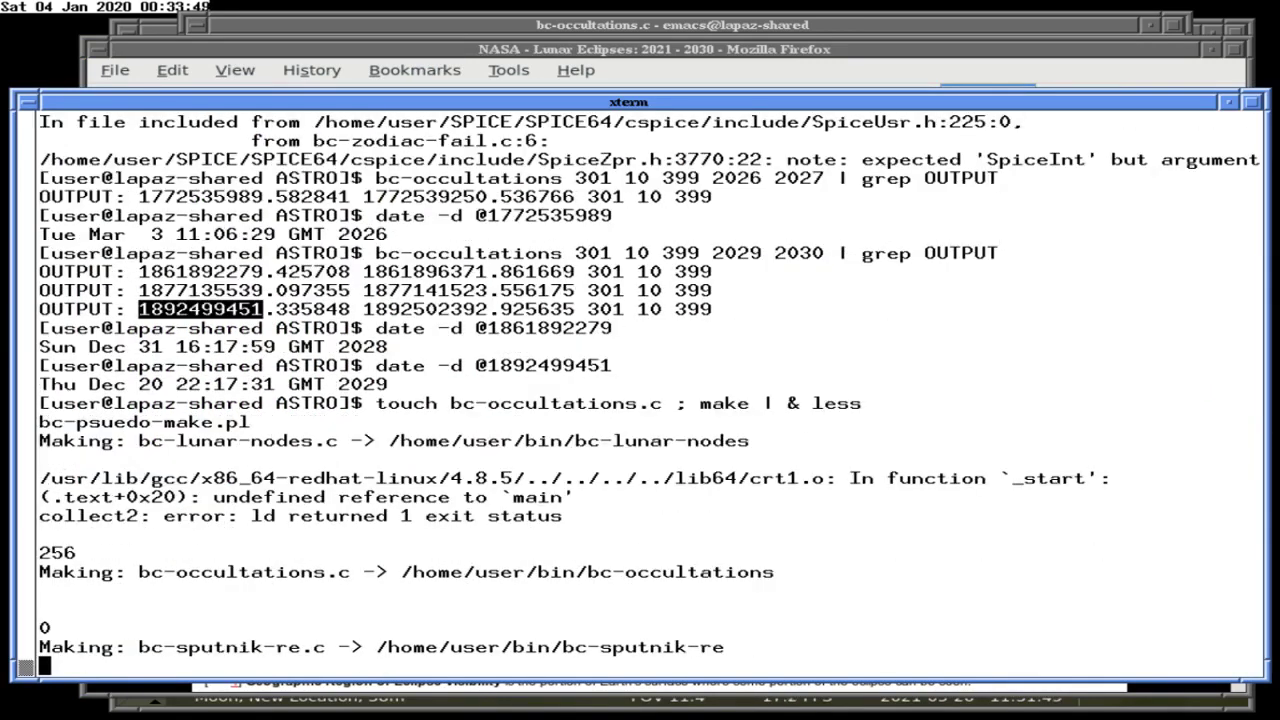
{"action": "key", "text": "Up"}
{"action": "key", "text": "Up"}
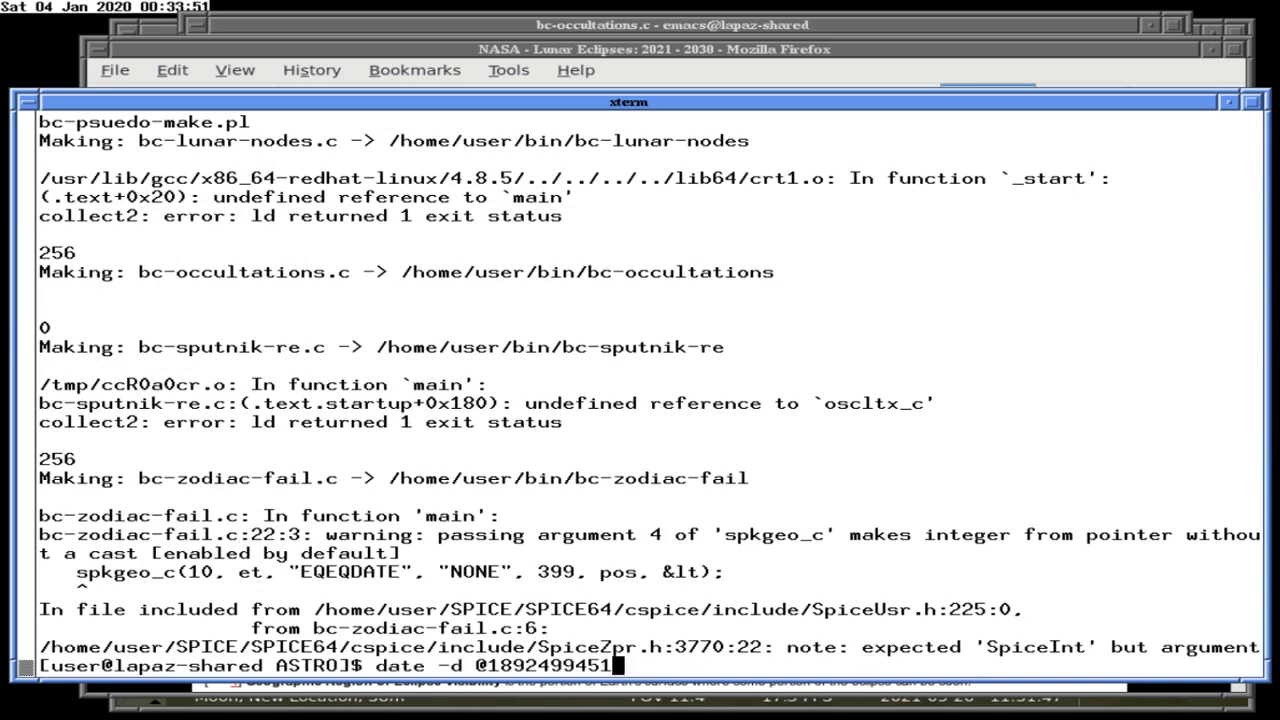
{"action": "key", "text": "BackSpace"}
{"action": "key", "text": "BackSpace"}
{"action": "key", "text": "BackSpace"}
{"action": "key", "text": "BackSpace"}
{"action": "key", "text": "BackSpace"}
{"action": "key", "text": "BackSpace"}
{"action": "key", "text": "BackSpace"}
{"action": "key", "text": "BackSpace"}
{"action": "key", "text": "BackSpace"}
{"action": "key", "text": "BackSpace"}
{"action": "key", "text": "BackSpace"}
{"action": "key", "text": "BackSpace"}
{"action": "key", "text": "BackSpace"}
{"action": "key", "text": "BackSpace"}
{"action": "key", "text": "BackSpace"}
{"action": "key", "text": "BackSpace"}
{"action": "key", "text": "BackSpace"}
{"action": "key", "text": "BackSpace"}
{"action": "key", "text": "BackSpace"}
{"action": "key", "text": "BackSpace"}
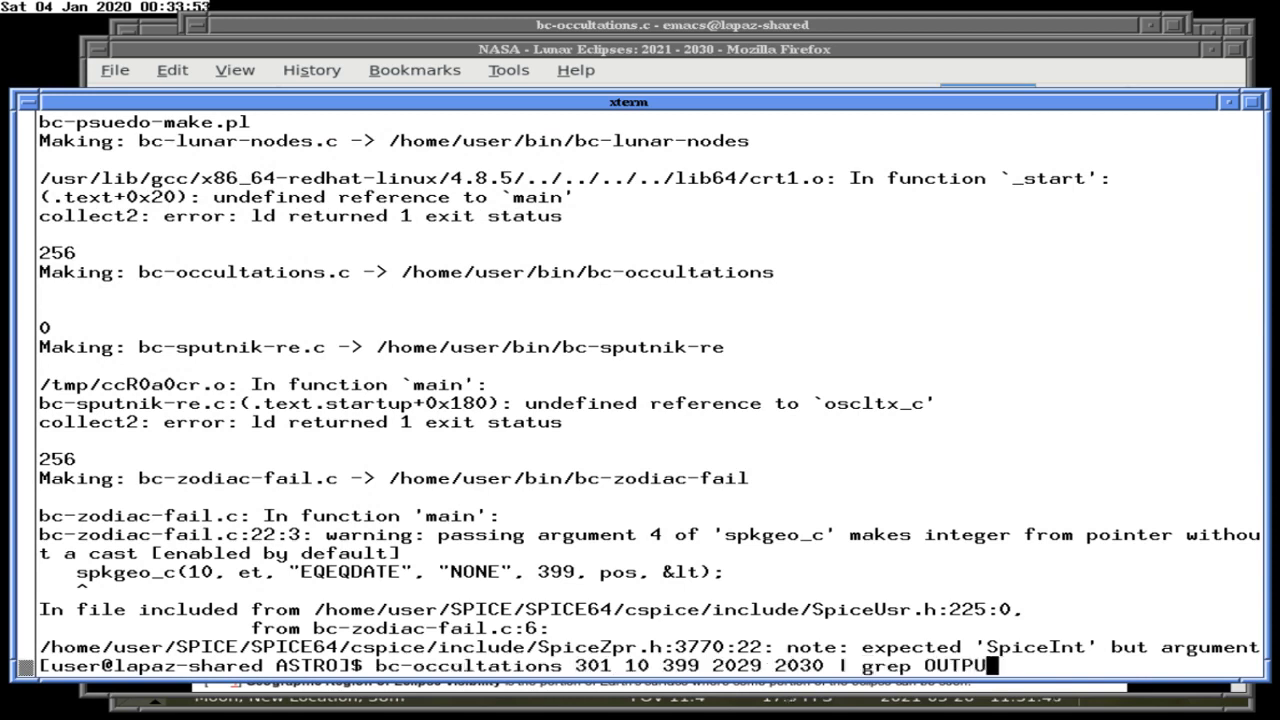
{"action": "type", "text": "00 2100 | tee /tmp/ou"}
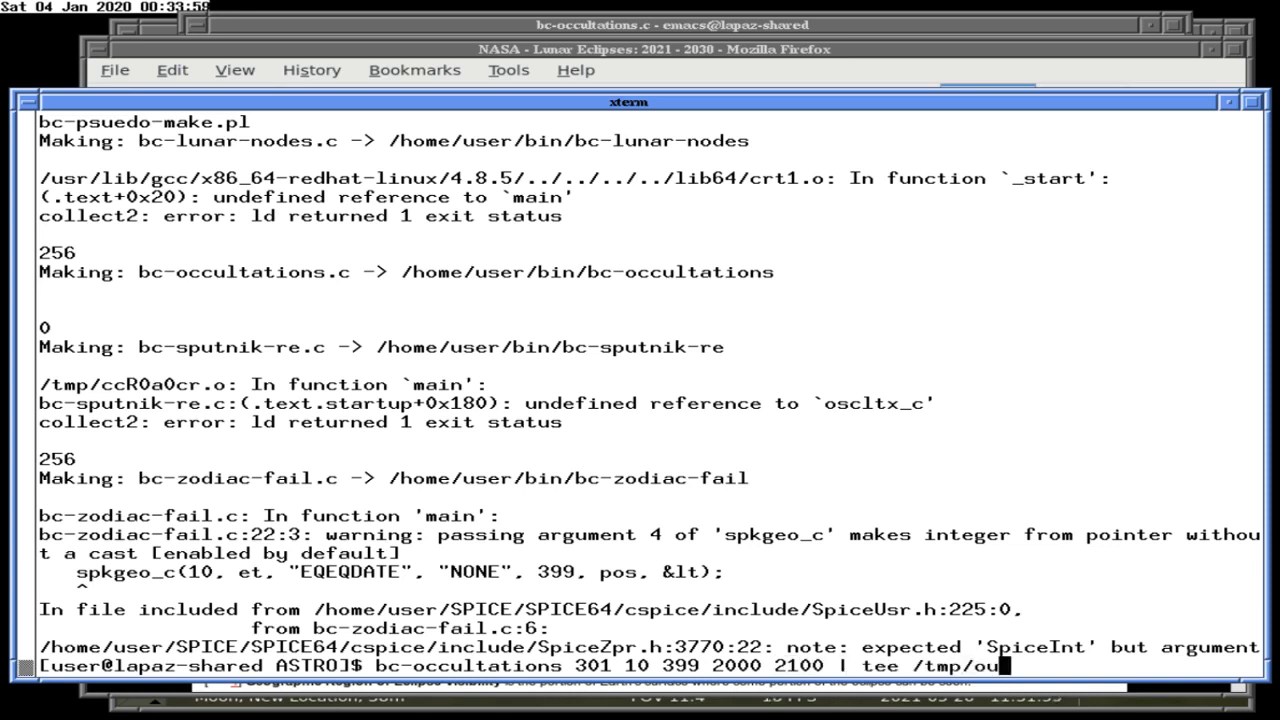
{"action": "type", "text": "tput.txt"}
{"action": "key", "text": "Return"}
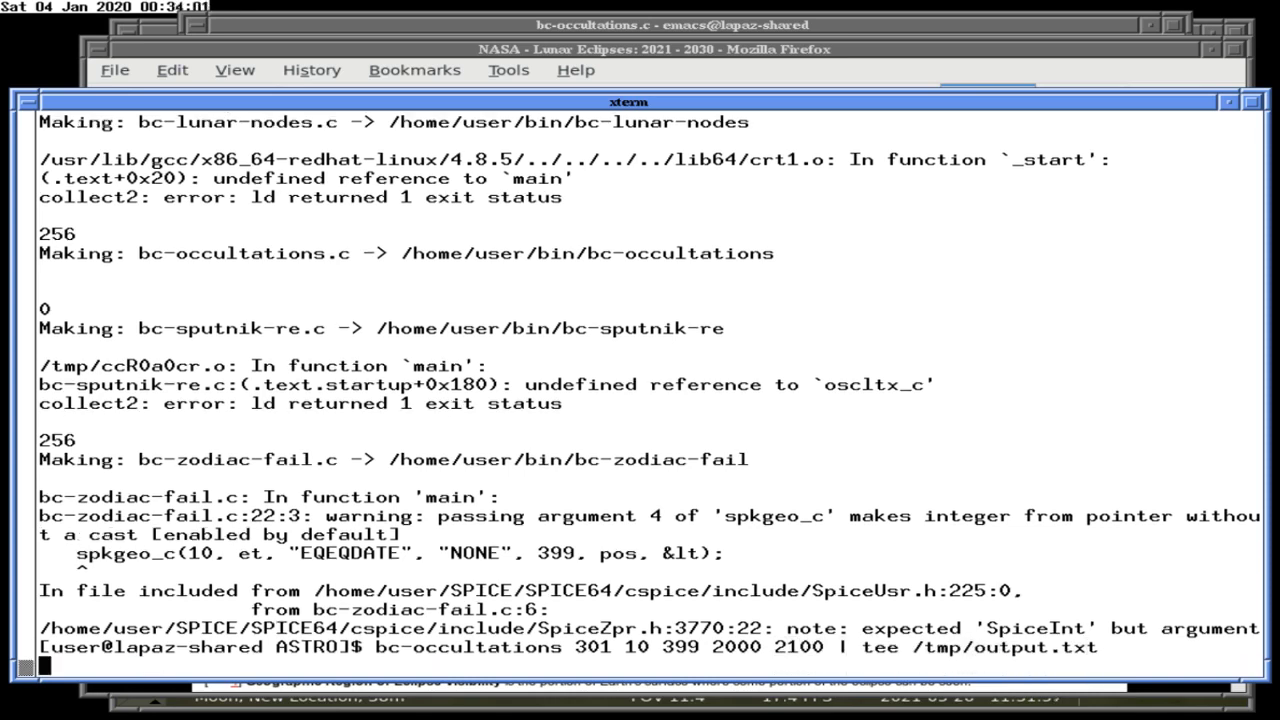
{"action": "key", "text": "ctrl+c"}
{"action": "key", "text": "Return"}
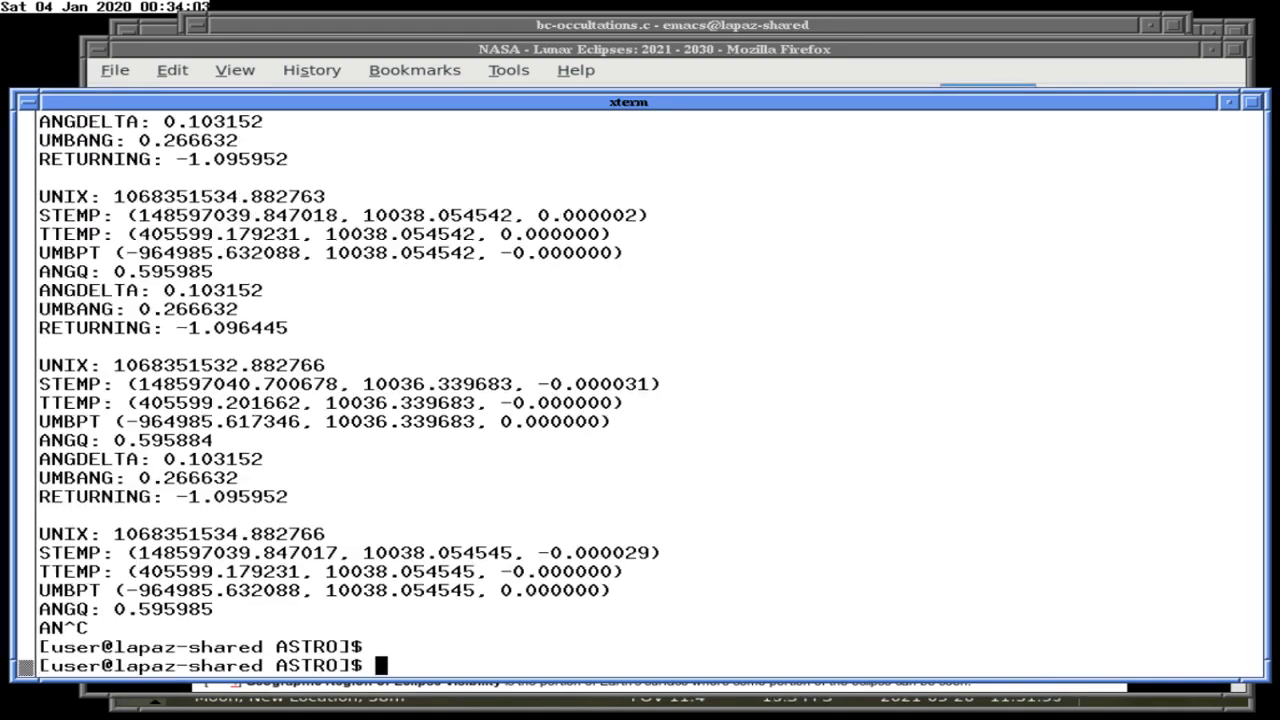
{"action": "key", "text": "Up"}
{"action": "key", "text": "Left"}
{"action": "key", "text": "Left"}
{"action": "key", "text": "Left"}
{"action": "key", "text": "Left"}
{"action": "key", "text": "Left"}
{"action": "key", "text": "Left"}
{"action": "key", "text": "Left"}
{"action": "key", "text": "Left"}
{"action": "key", "text": "Left"}
{"action": "key", "text": "Left"}
{"action": "key", "text": "Left"}
{"action": "key", "text": "Left"}
{"action": "key", "text": "Left"}
{"action": "key", "text": "Left"}
{"action": "key", "text": "Left"}
{"action": "key", "text": "Left"}
{"action": "key", "text": "Left"}
{"action": "key", "text": "Left"}
{"action": "key", "text": "Left"}
{"action": "key", "text": "Left"}
{"action": "key", "text": "Left"}
{"action": "type", "text": "| fgrep "}
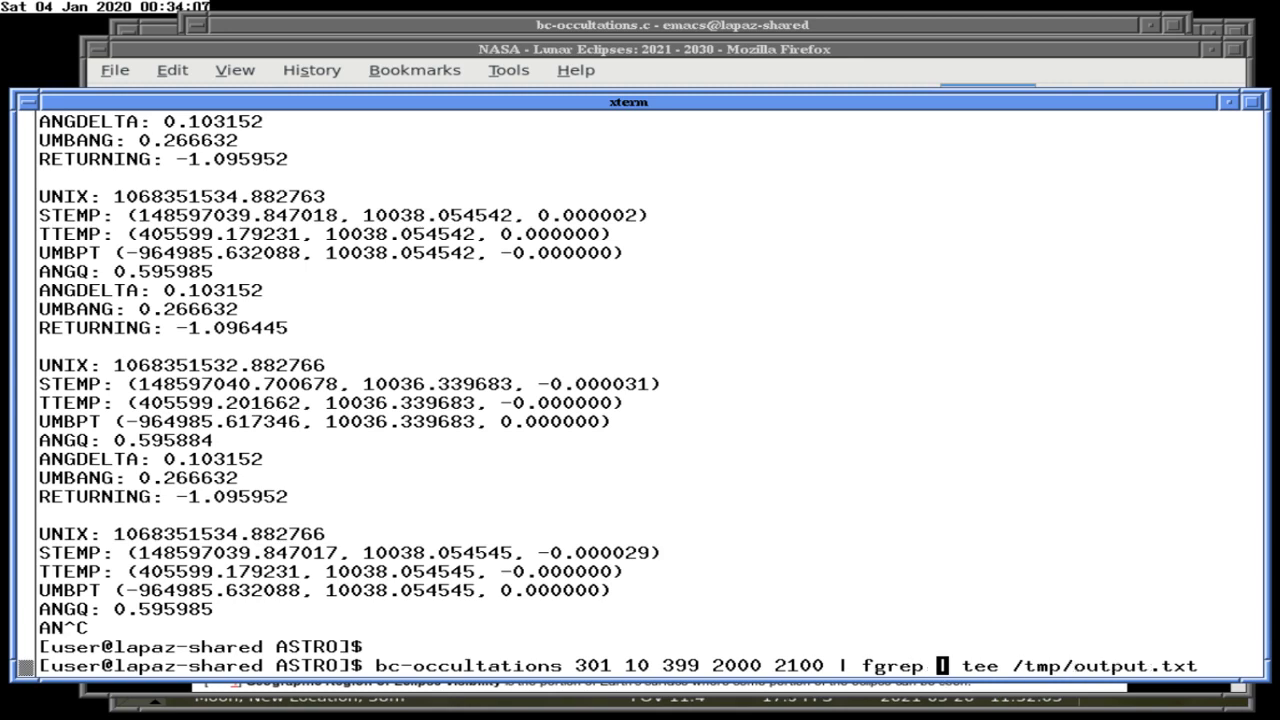
{"action": "type", "text": "OUTPUT"}
{"action": "key", "text": "ctrl+l"}
{"action": "key", "text": "Return"}
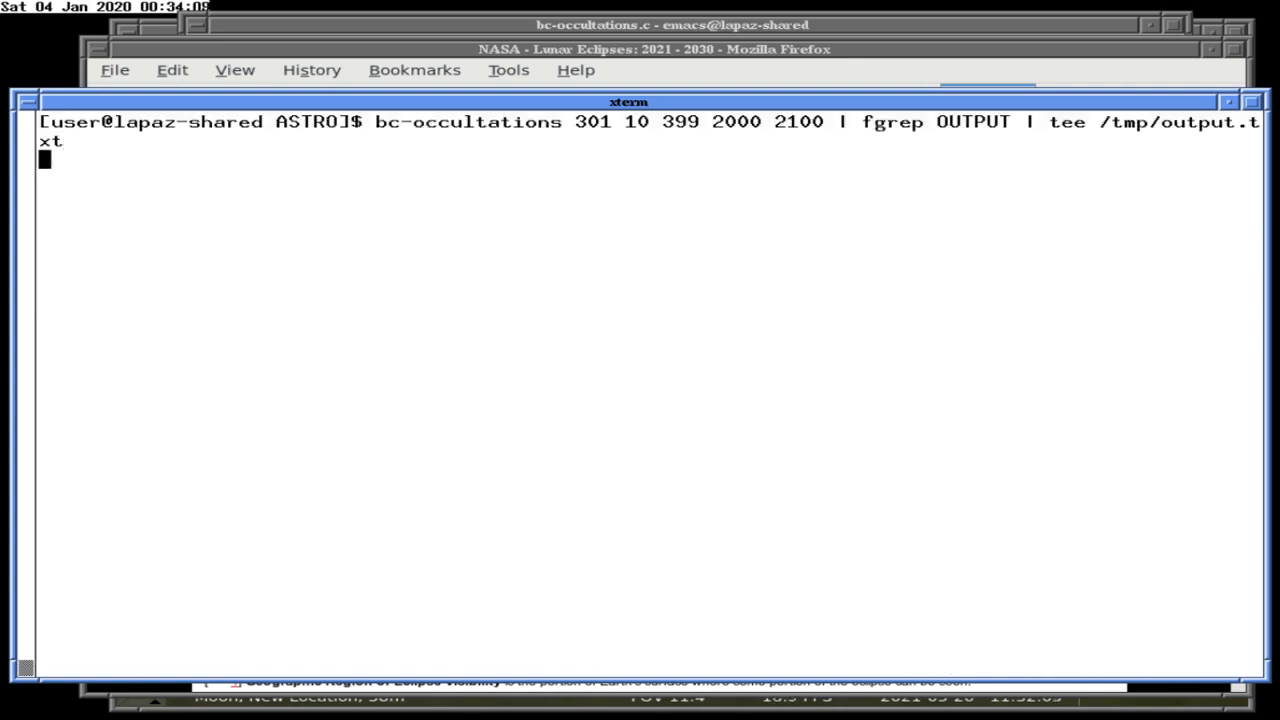
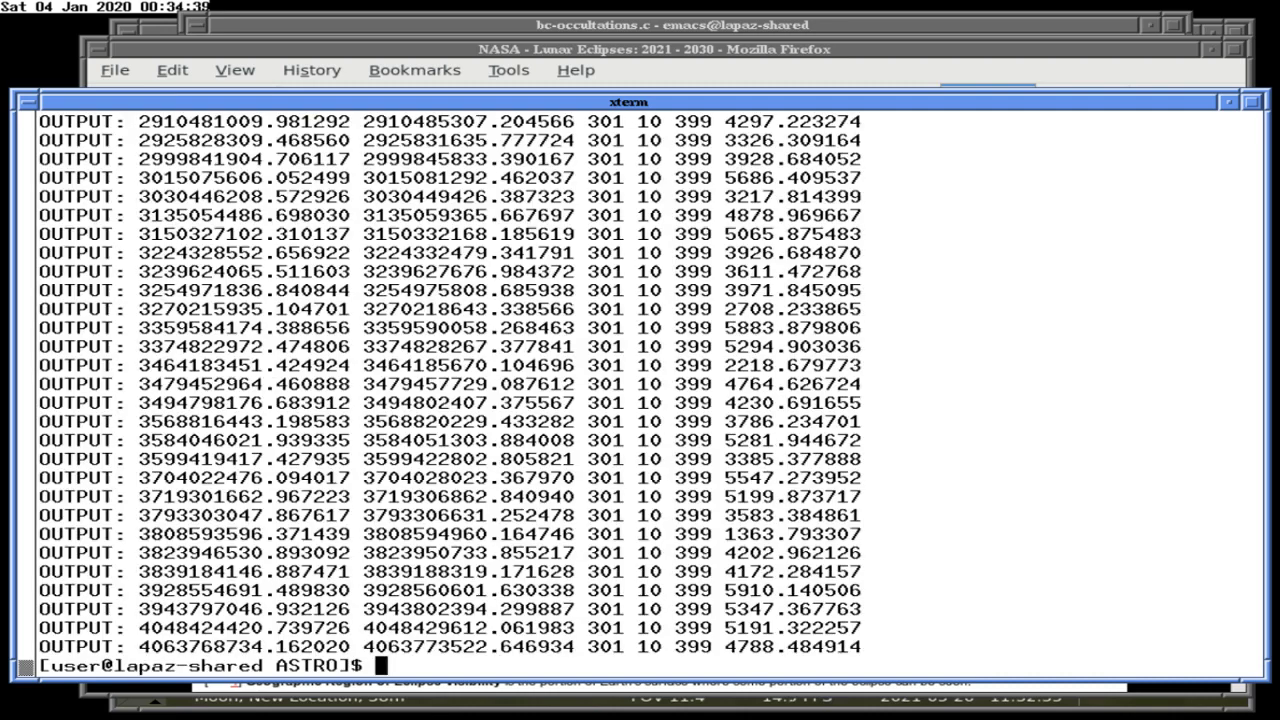
Page through the results sorted by duration with "sort -k7n /tmp/output.txt | less".
{"action": "type", "text": "sort -"}
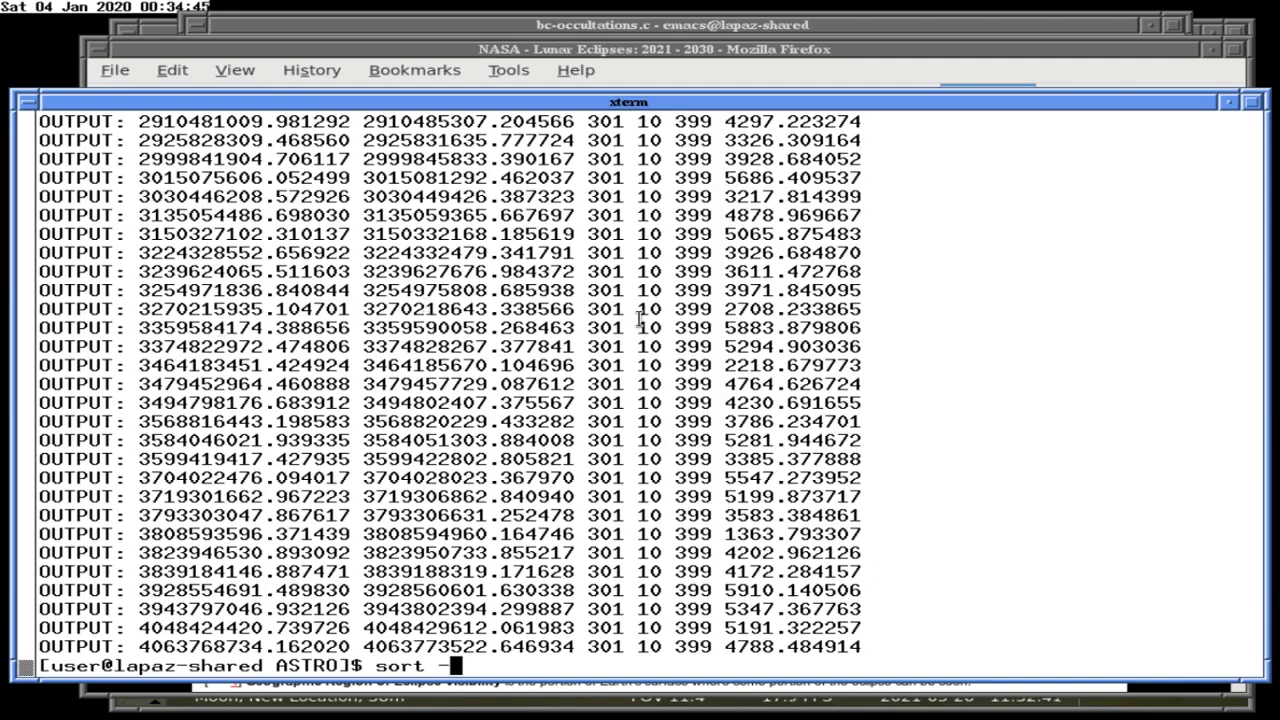
{"action": "type", "text": "k7n /tmp/o"}
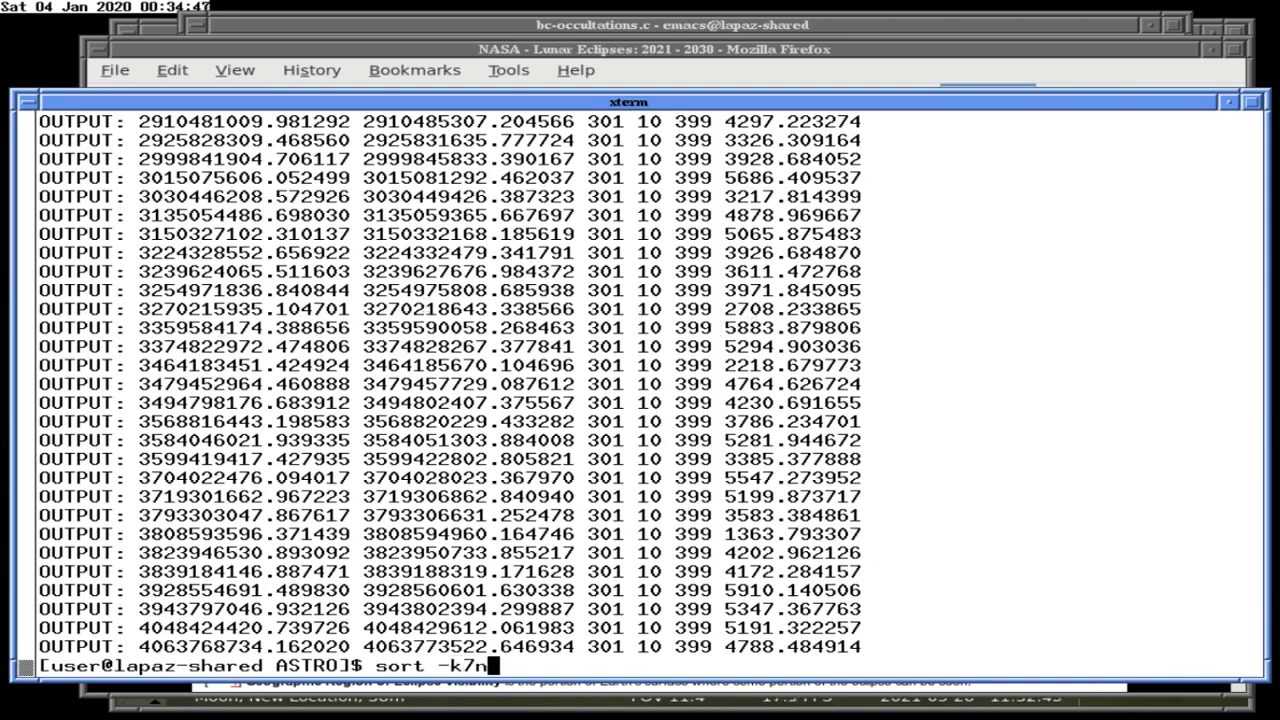
{"action": "key", "text": "Tab"}
{"action": "key", "text": "Tab"}
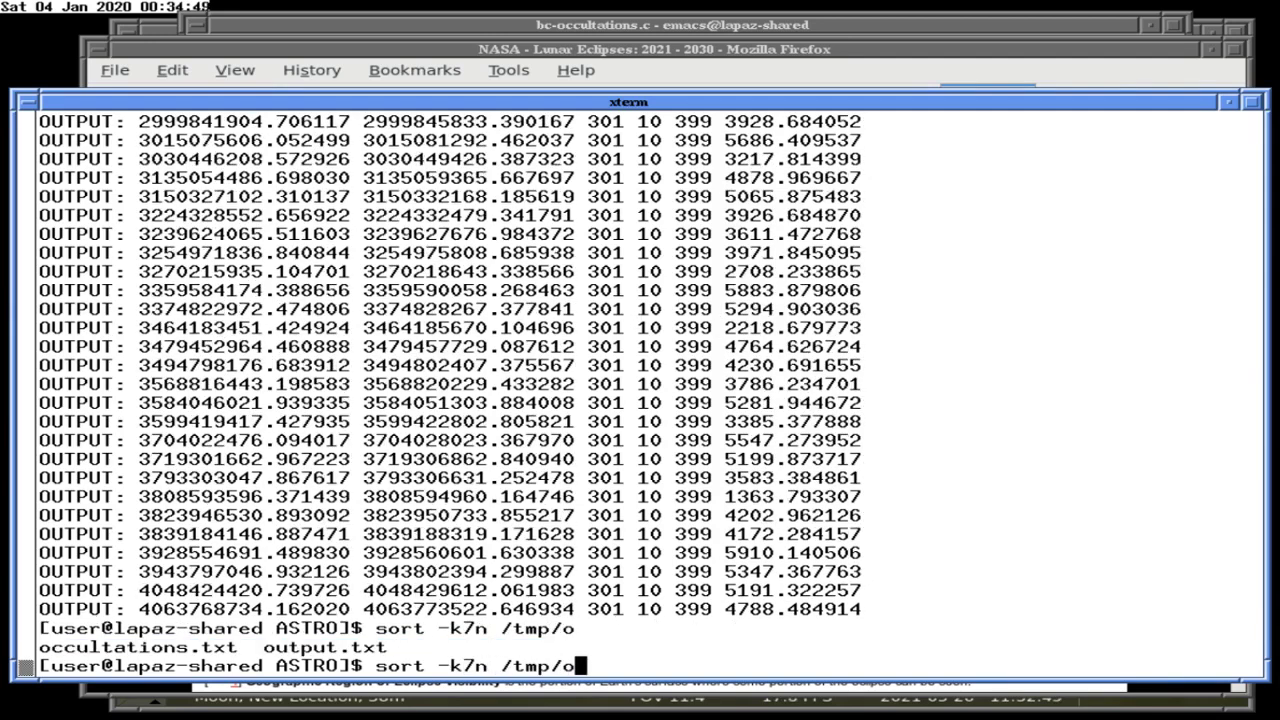
{"action": "type", "text": "u"}
{"action": "key", "text": "Tab"}
{"action": "type", "text": "|less"}
{"action": "key", "text": "Return"}
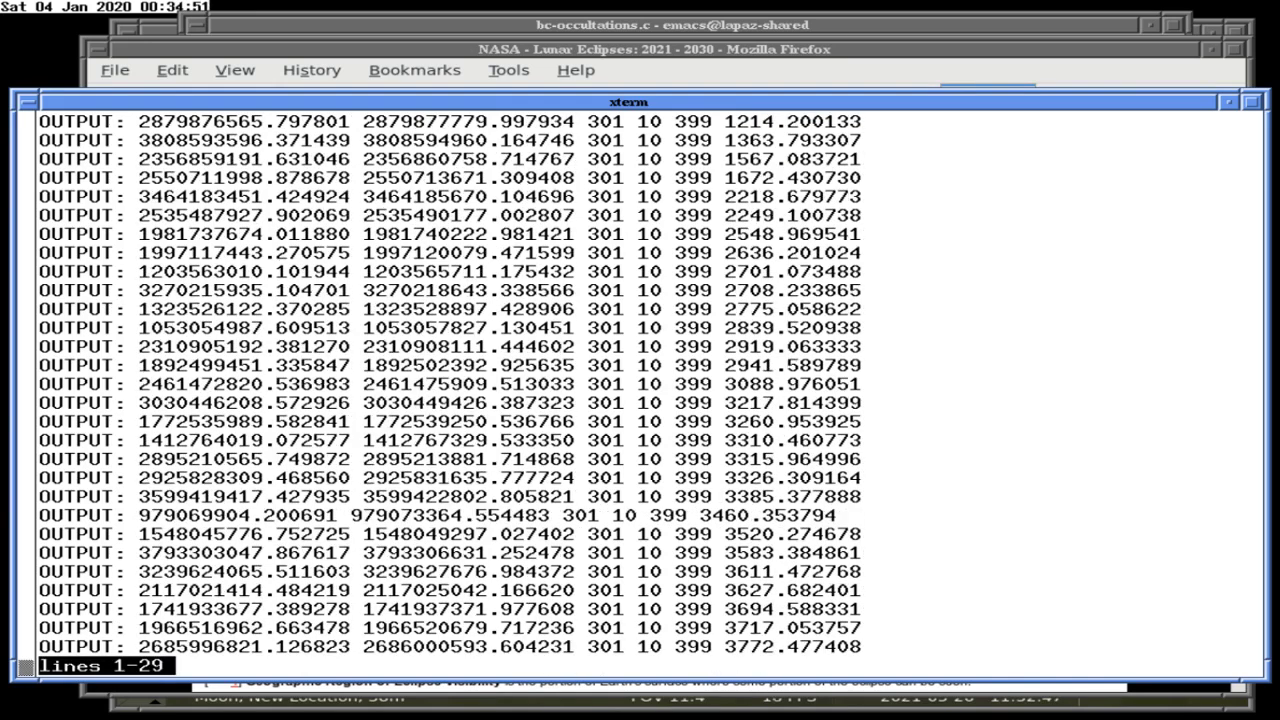
{"action": "type", "text": "qdate -d @"}
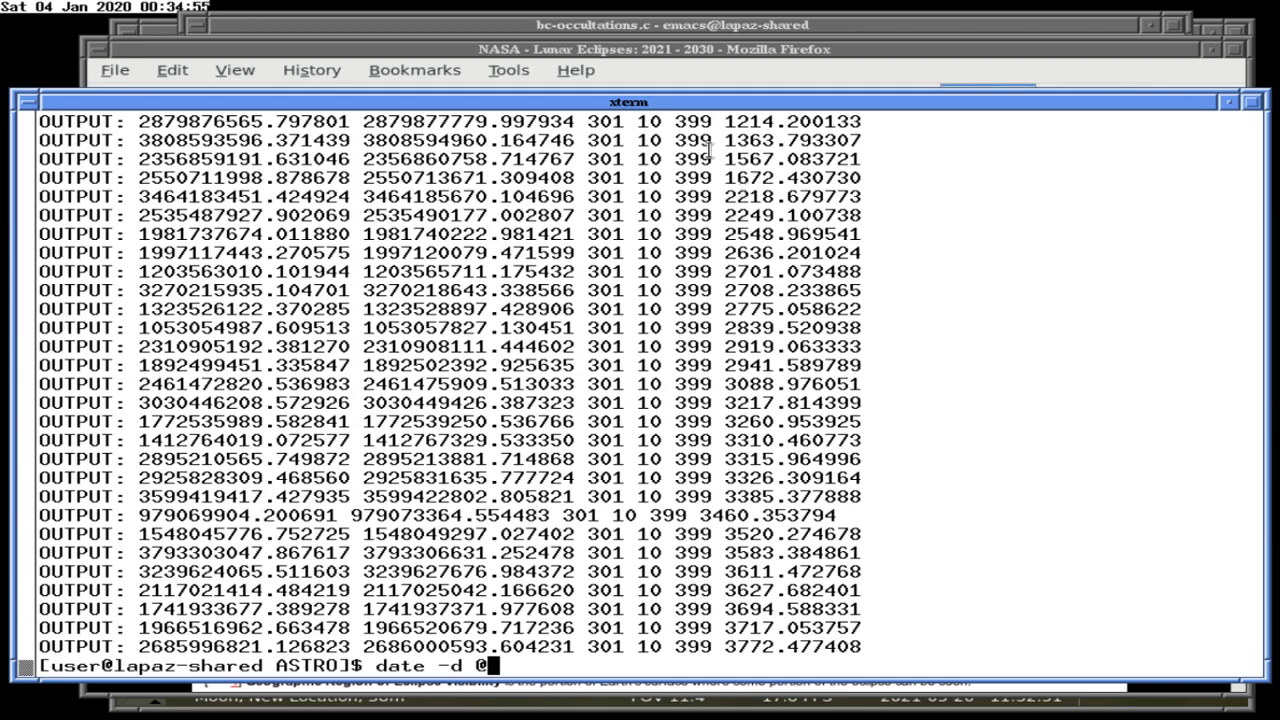
{"action": "double_click", "coordinate": [222, 122]}
{"action": "middle_click", "coordinate": [222, 122]}
{"action": "key", "text": "Return"}
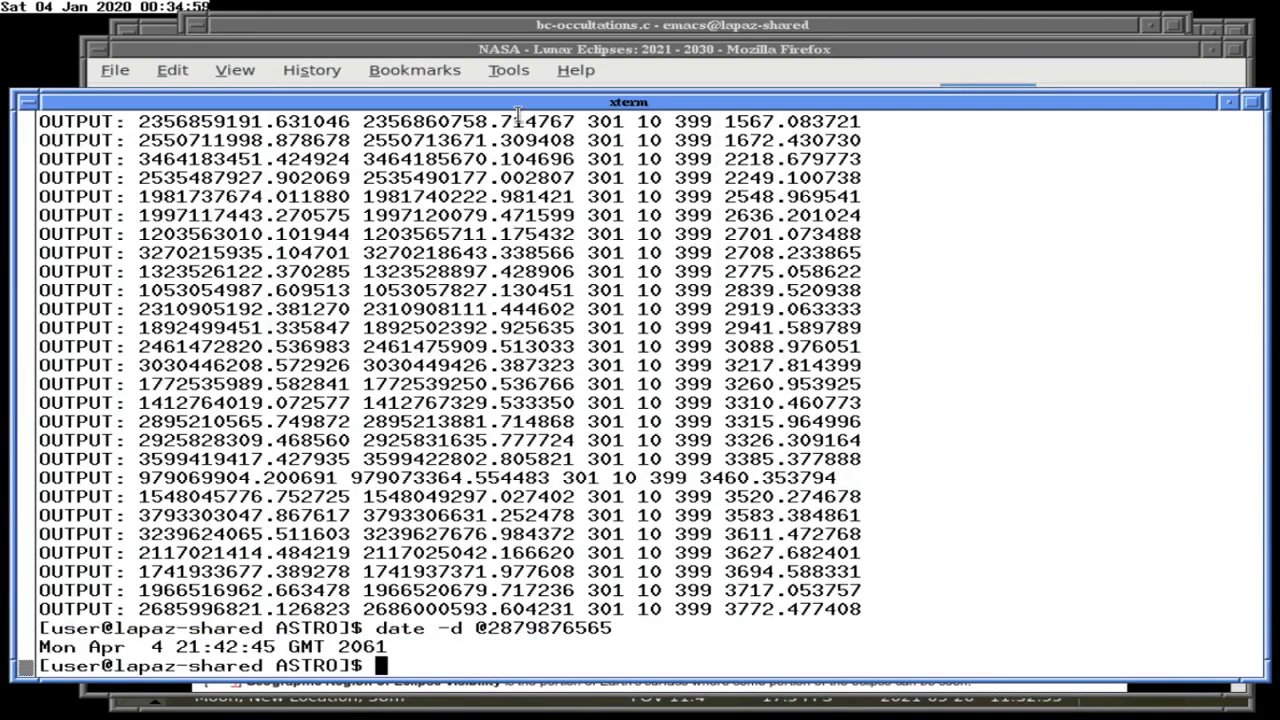
Switch to Firefox, return to the "nasa 2021 lunar eclipse" results and open NASA's "Lunar Eclipses: 2021 - 2030" page in a new tab.
{"action": "left_click", "coordinate": [526, 50]}
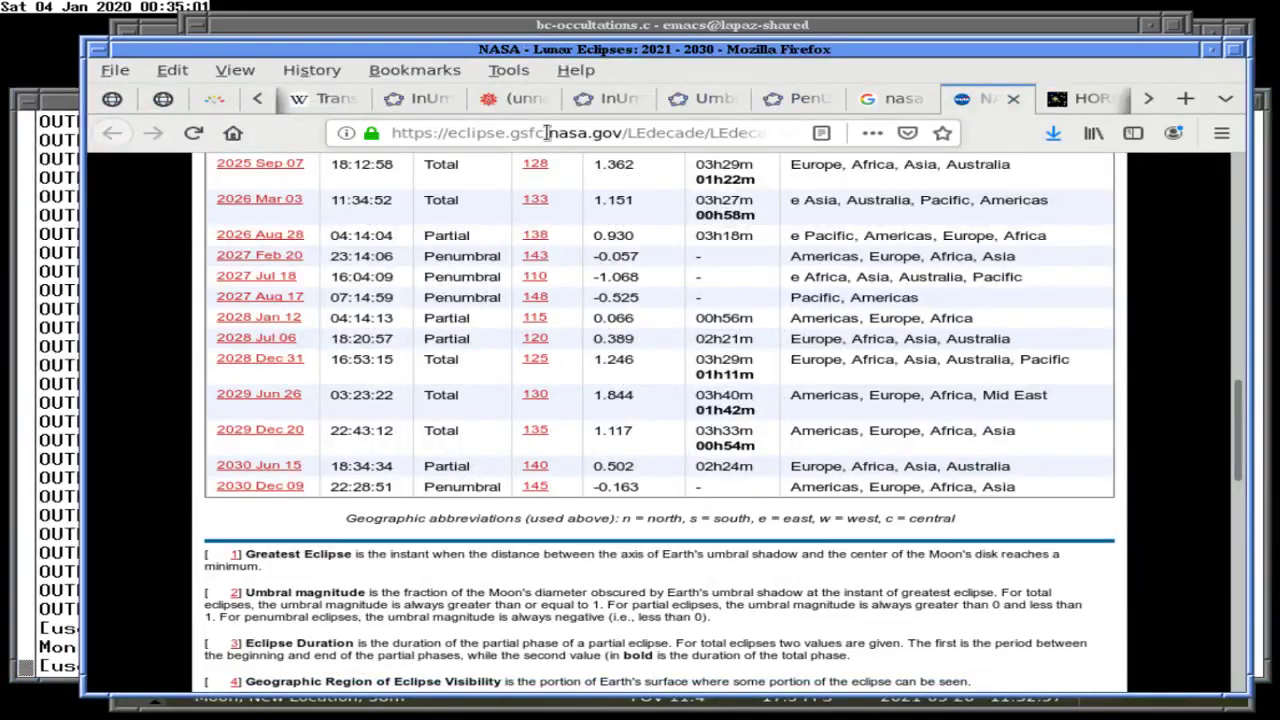
{"action": "left_click", "coordinate": [903, 102]}
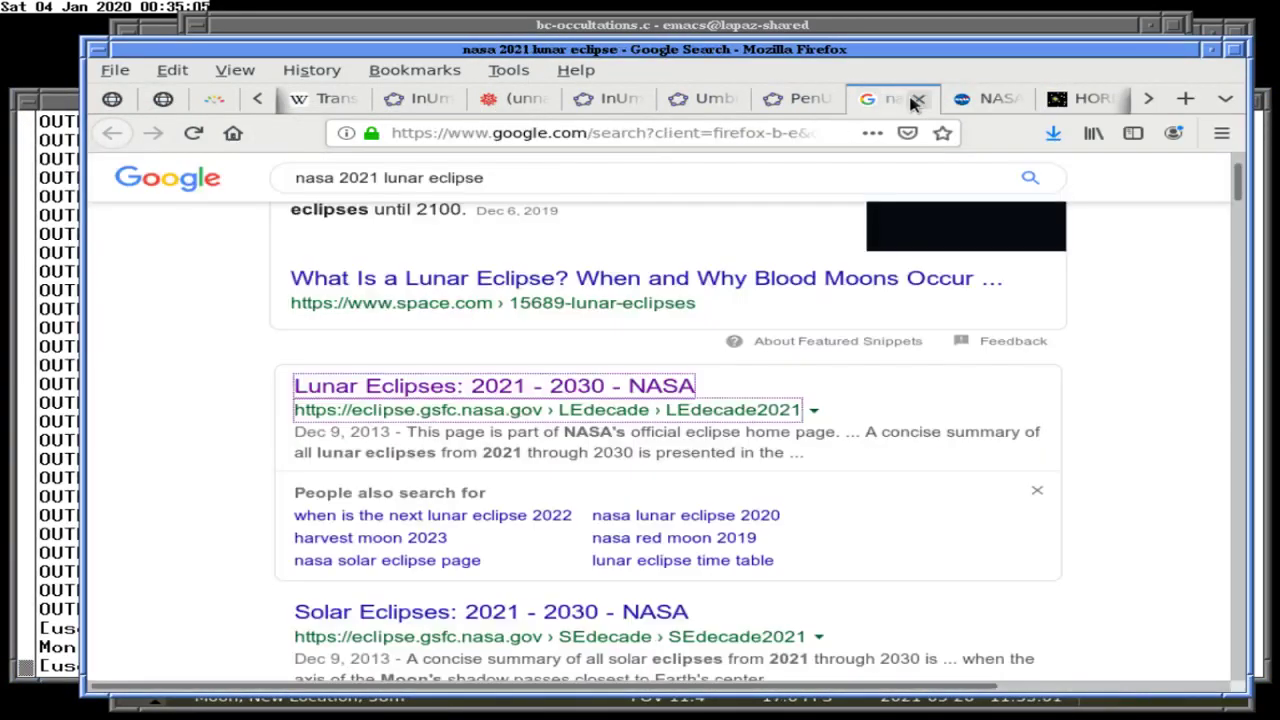
{"action": "left_click", "coordinate": [998, 100]}
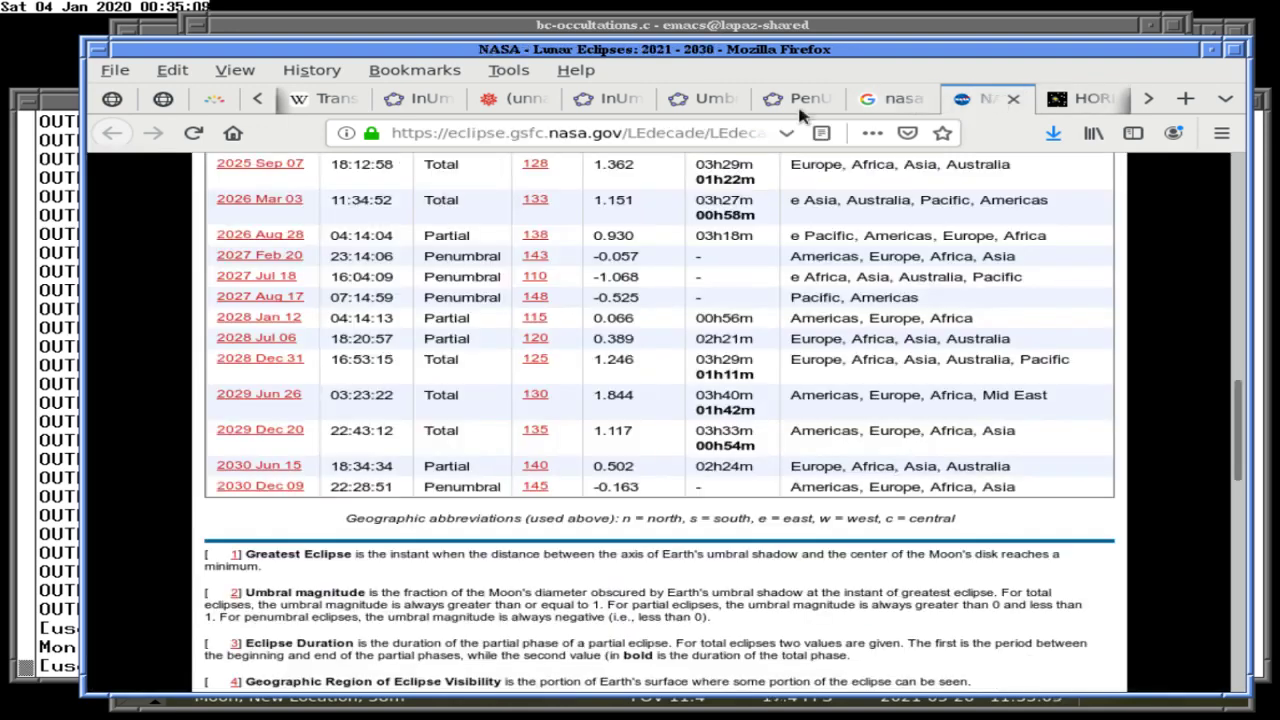
{"action": "left_click", "coordinate": [1150, 100]}
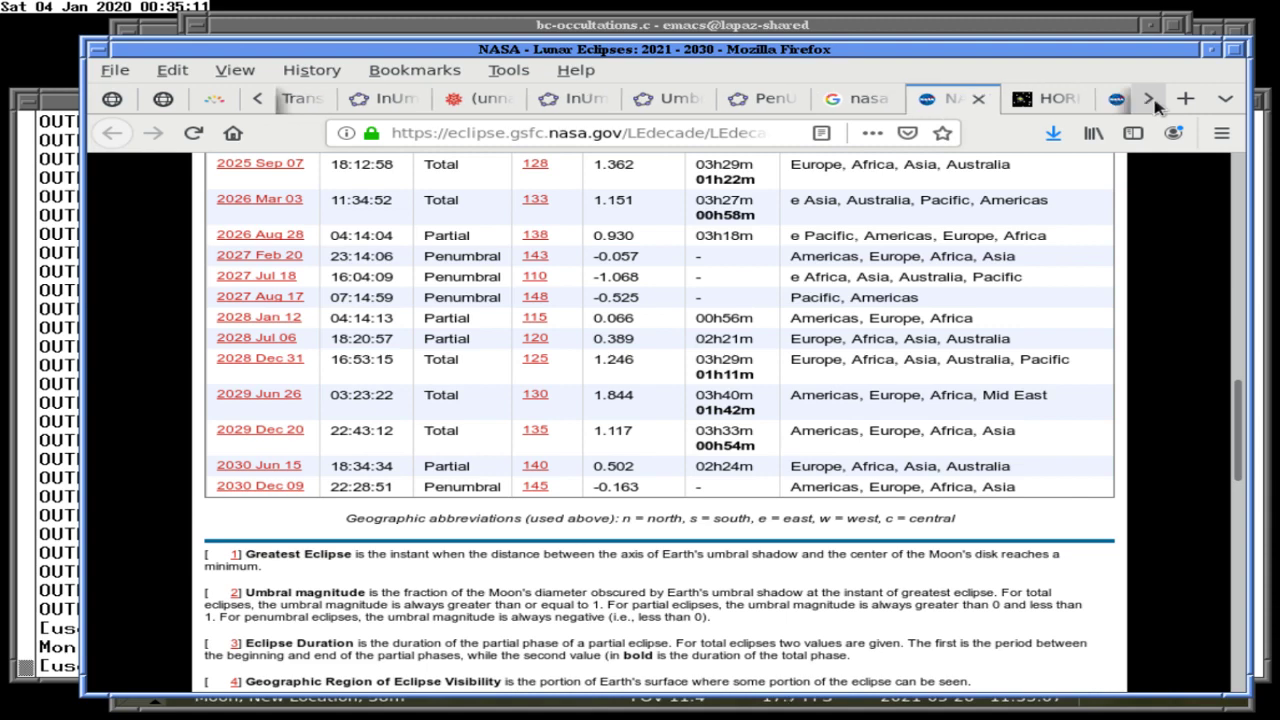
{"action": "left_click", "coordinate": [1150, 100]}
{"action": "left_click", "coordinate": [1085, 100]}
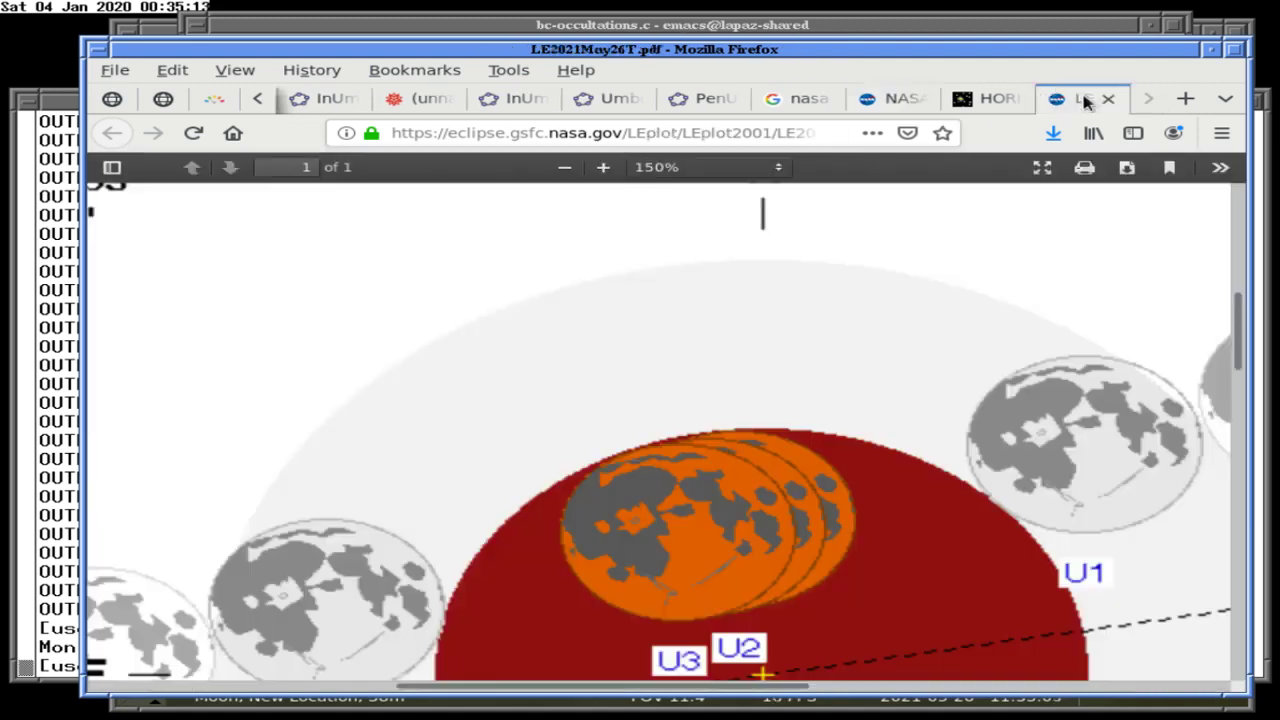
{"action": "left_click", "coordinate": [903, 100]}
{"action": "left_click", "coordinate": [797, 98]}
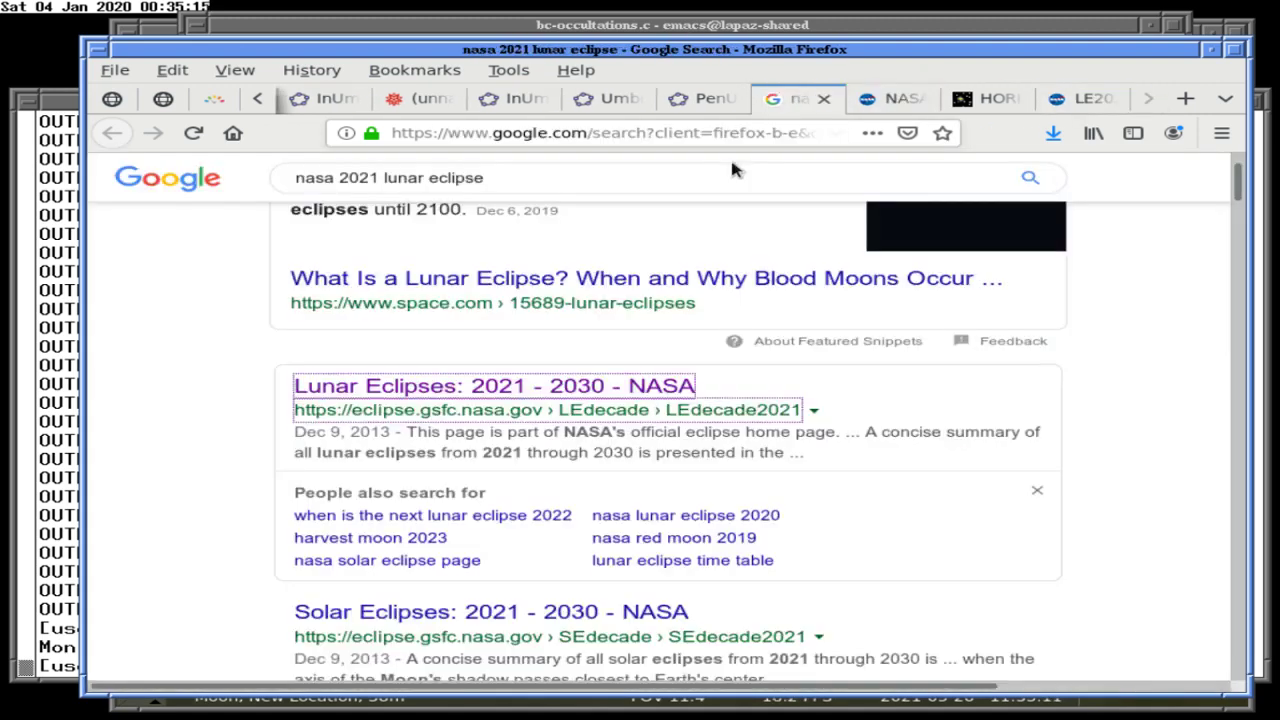
{"action": "middle_click", "coordinate": [568, 386]}
{"action": "left_click", "coordinate": [905, 97]}
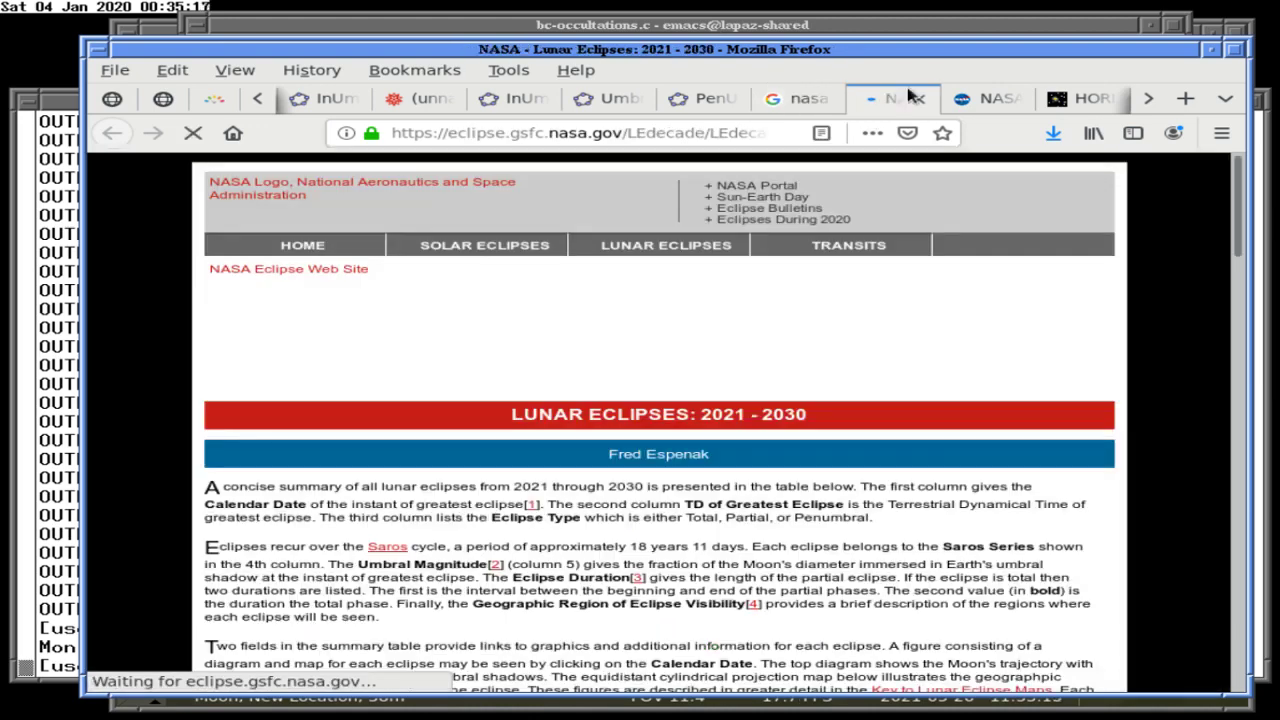
Open the "Catalog of Lunar Eclipses: 2001 to 2100" linked from the introduction of the 2021 - 2030 page.
{"action": "scroll", "coordinate": [757, 509], "scroll_direction": "down", "scroll_amount": 5}
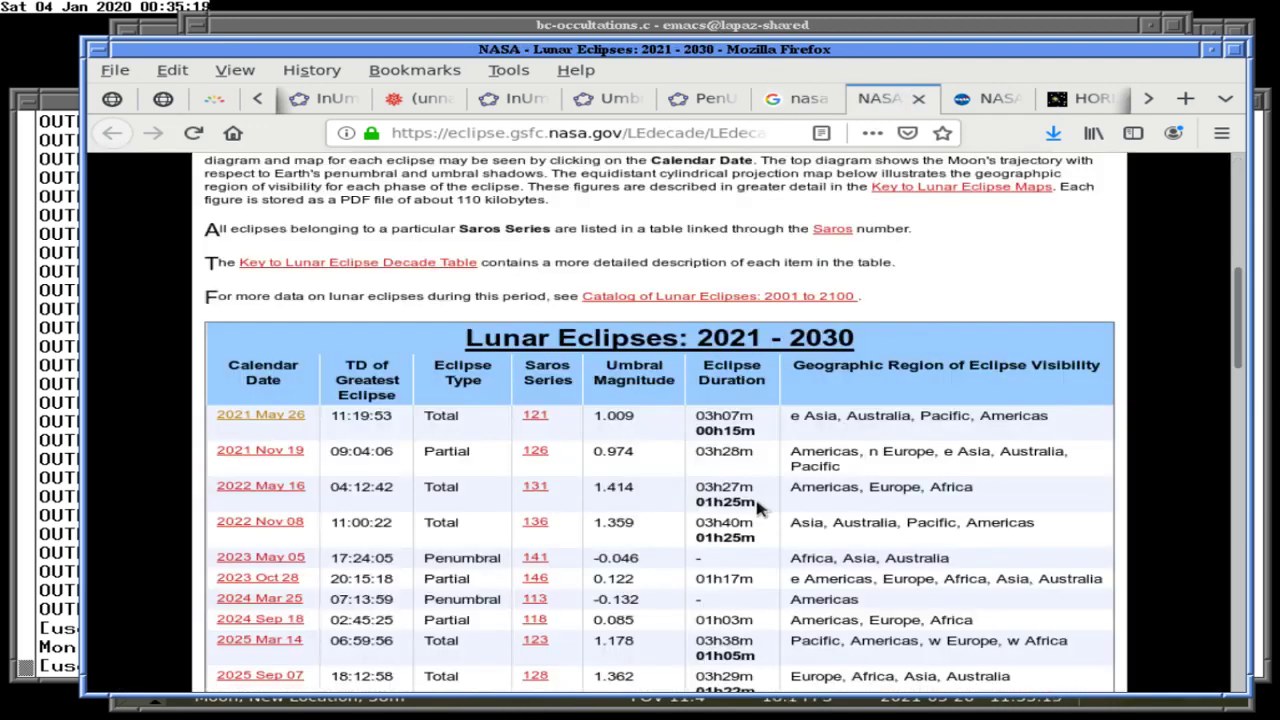
{"action": "scroll", "coordinate": [757, 509], "scroll_direction": "up", "scroll_amount": 5}
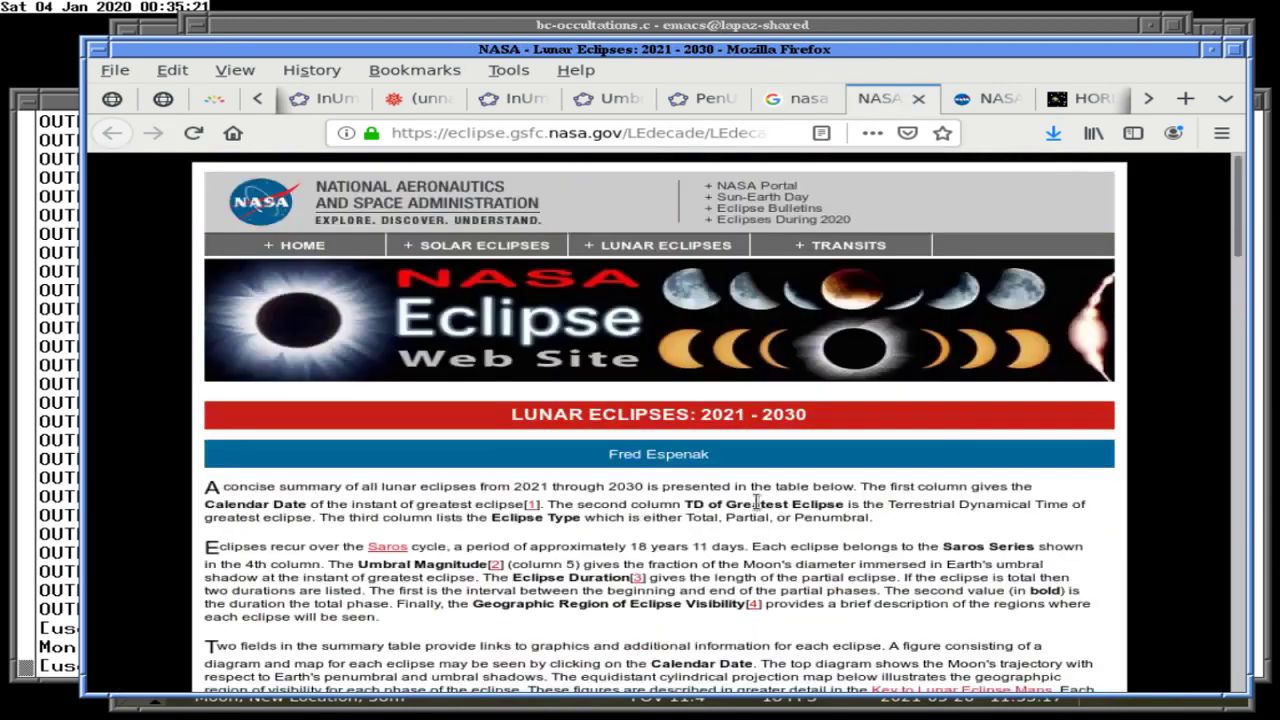
{"action": "scroll", "coordinate": [757, 503], "scroll_direction": "down", "scroll_amount": 3}
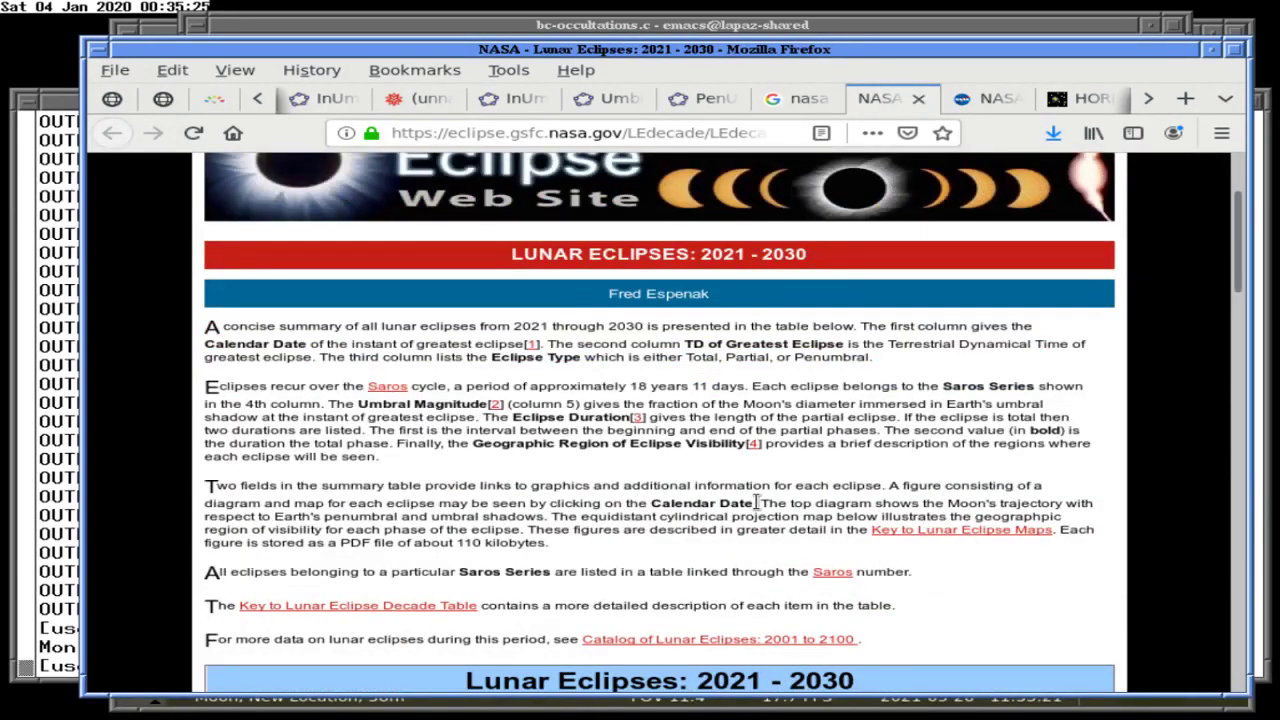
{"action": "scroll", "coordinate": [757, 503], "scroll_direction": "down", "scroll_amount": 1}
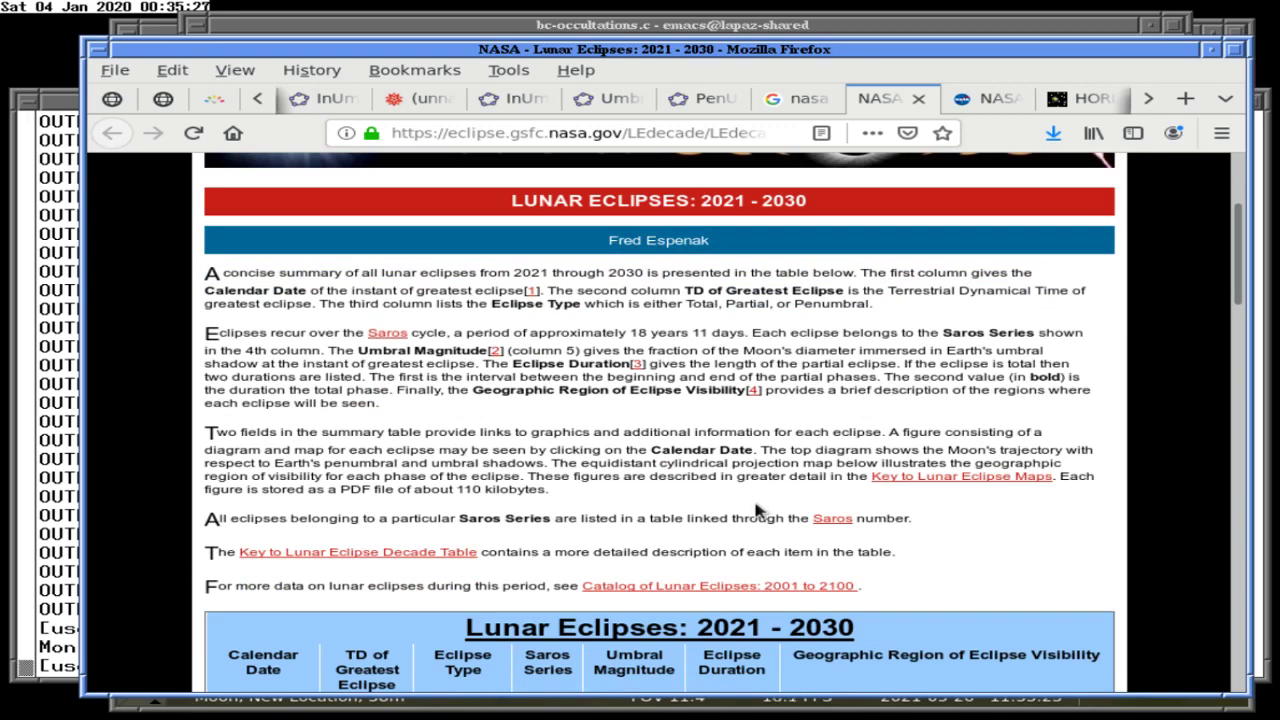
{"action": "left_click", "coordinate": [708, 587]}
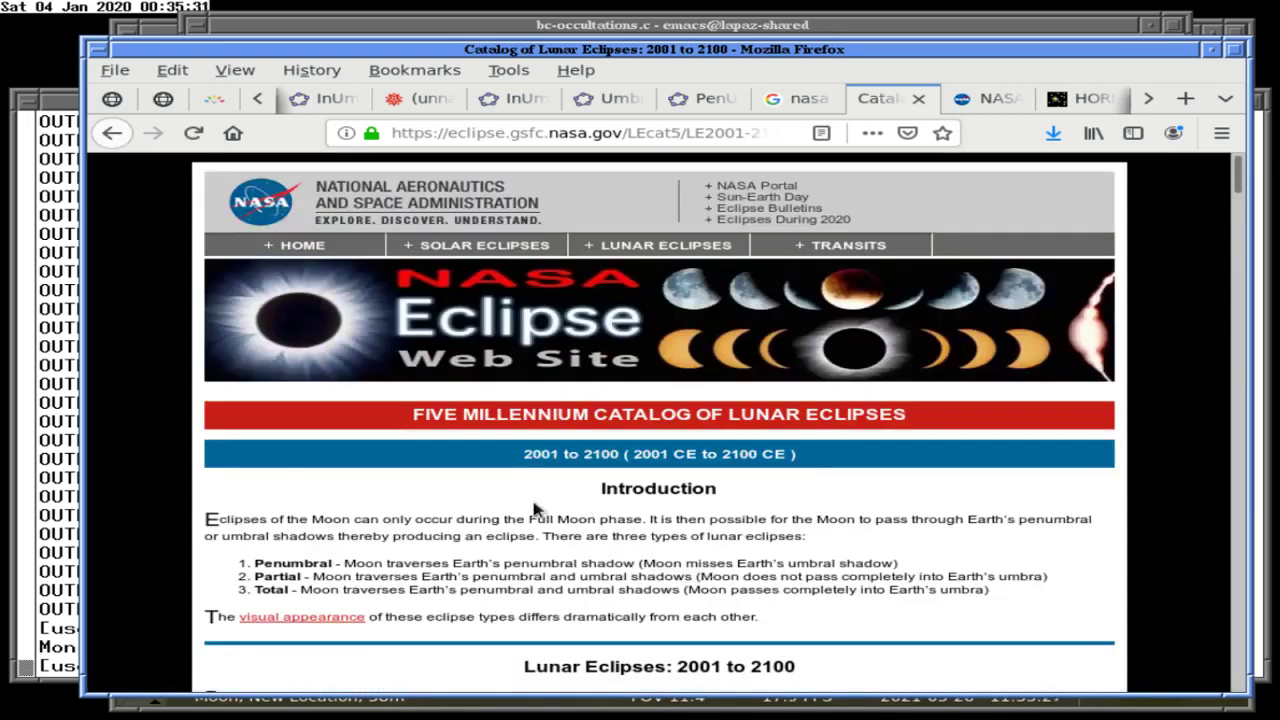
Find 2061 in the catalog and open the eclipse diagram for the 2061 Apr 04 entry, number 09788.
{"action": "scroll", "coordinate": [533, 510], "scroll_direction": "down", "scroll_amount": 6}
{"action": "scroll", "coordinate": [533, 510], "scroll_direction": "down", "scroll_amount": 15}
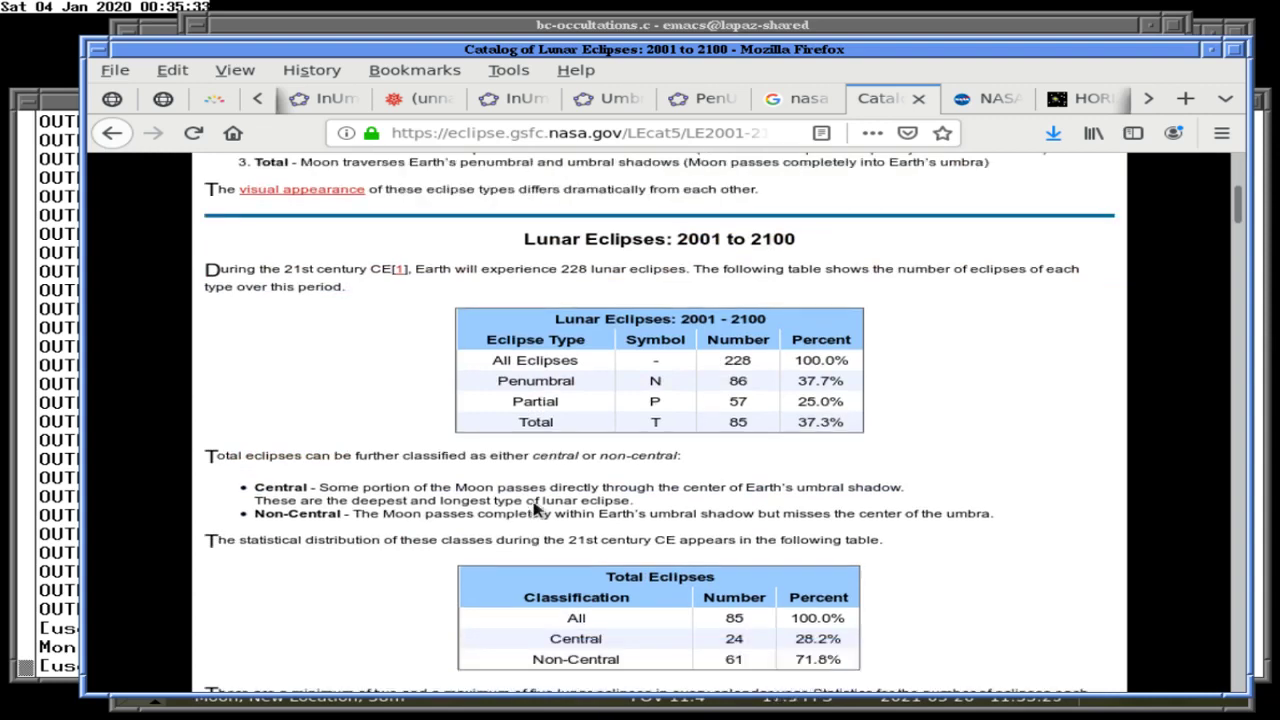
{"action": "scroll", "coordinate": [536, 508], "scroll_direction": "down", "scroll_amount": 10}
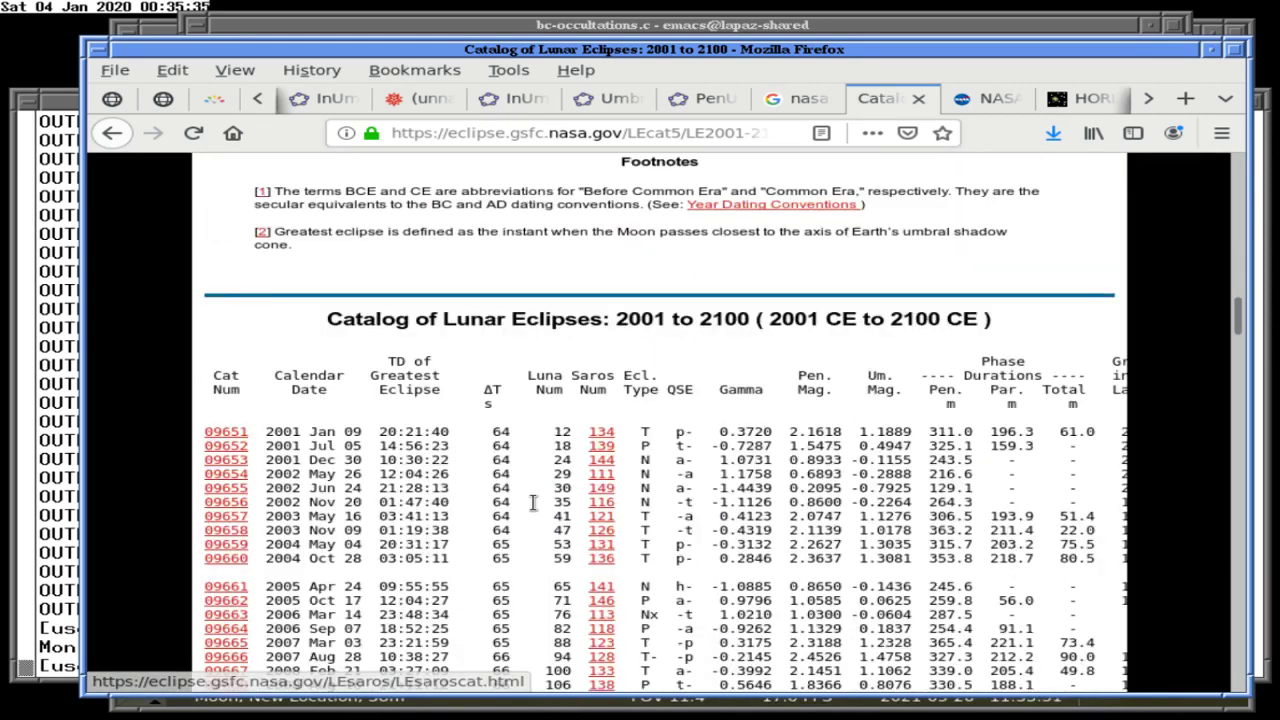
{"action": "scroll", "coordinate": [533, 503], "scroll_direction": "down", "scroll_amount": 8}
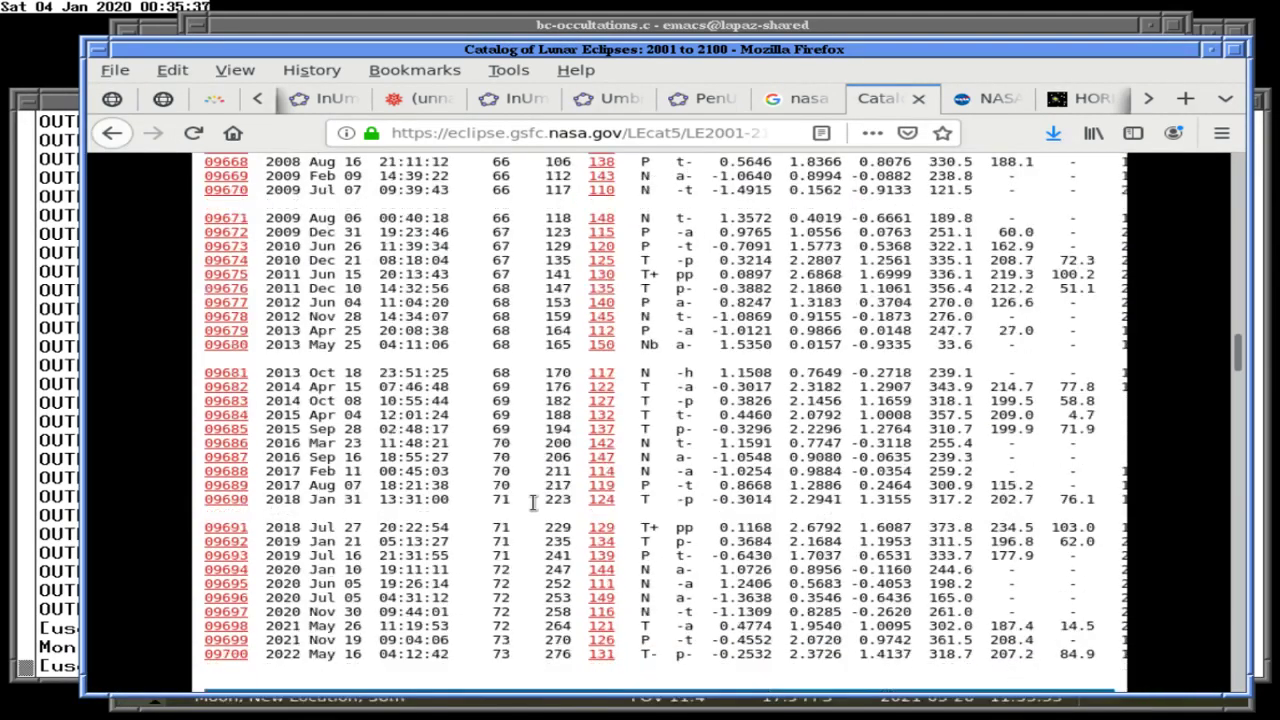
{"action": "key", "text": "ctrl+f"}
{"action": "type", "text": "2061"}
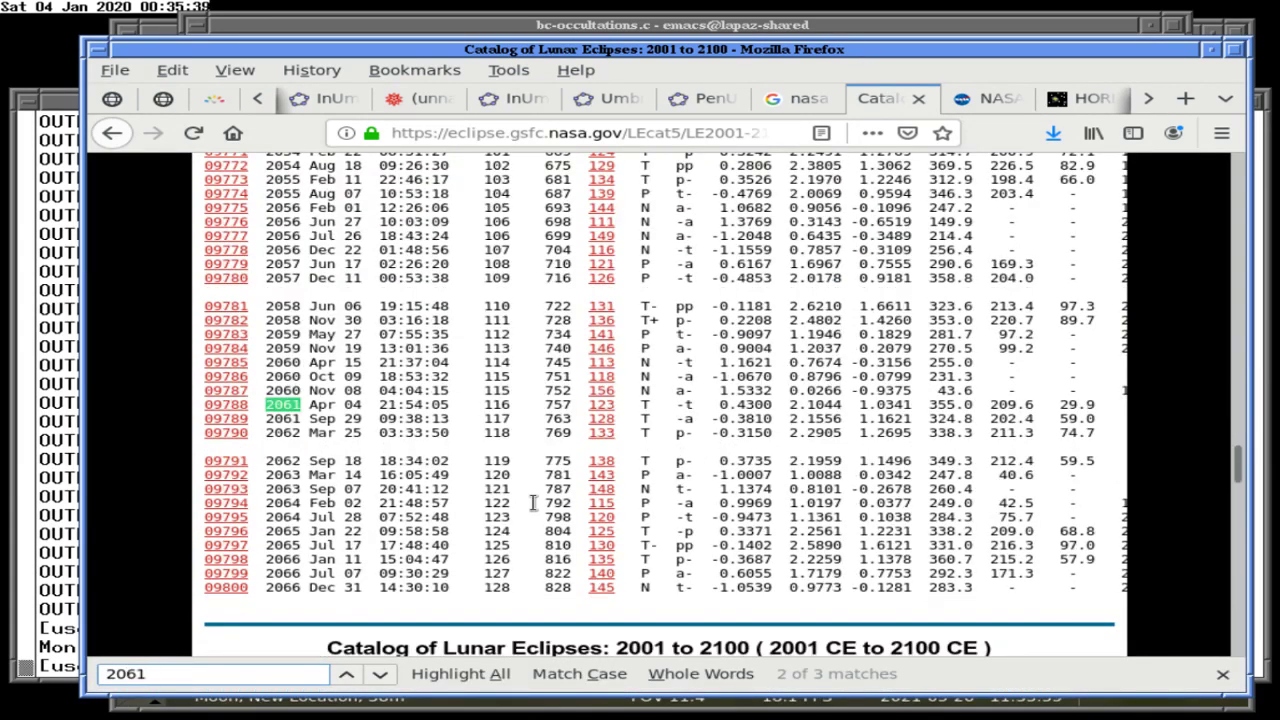
{"action": "left_click", "coordinate": [408, 410]}
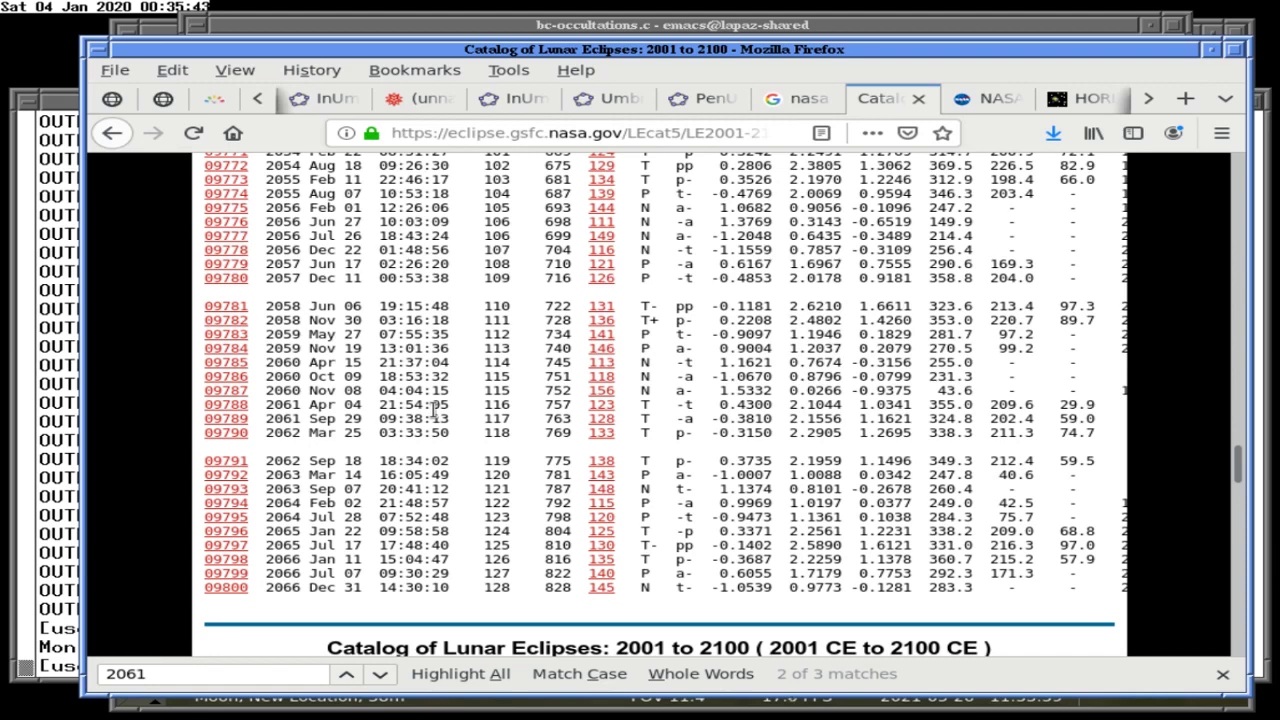
{"action": "left_click", "coordinate": [240, 411]}
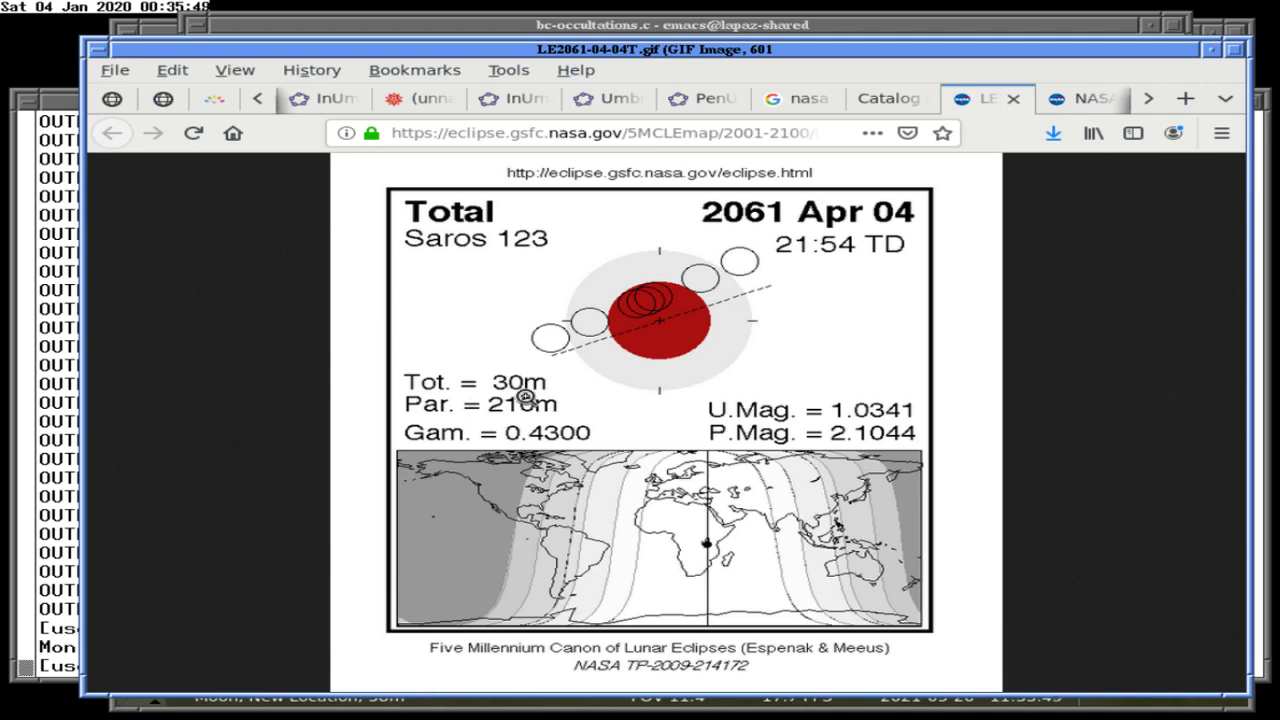
Return to the xterm, run "sort -k7n /tmp/output.txt | head" and convert the shortest duration to minutes with "calc 1214/60".
{"action": "left_click", "coordinate": [74, 423]}
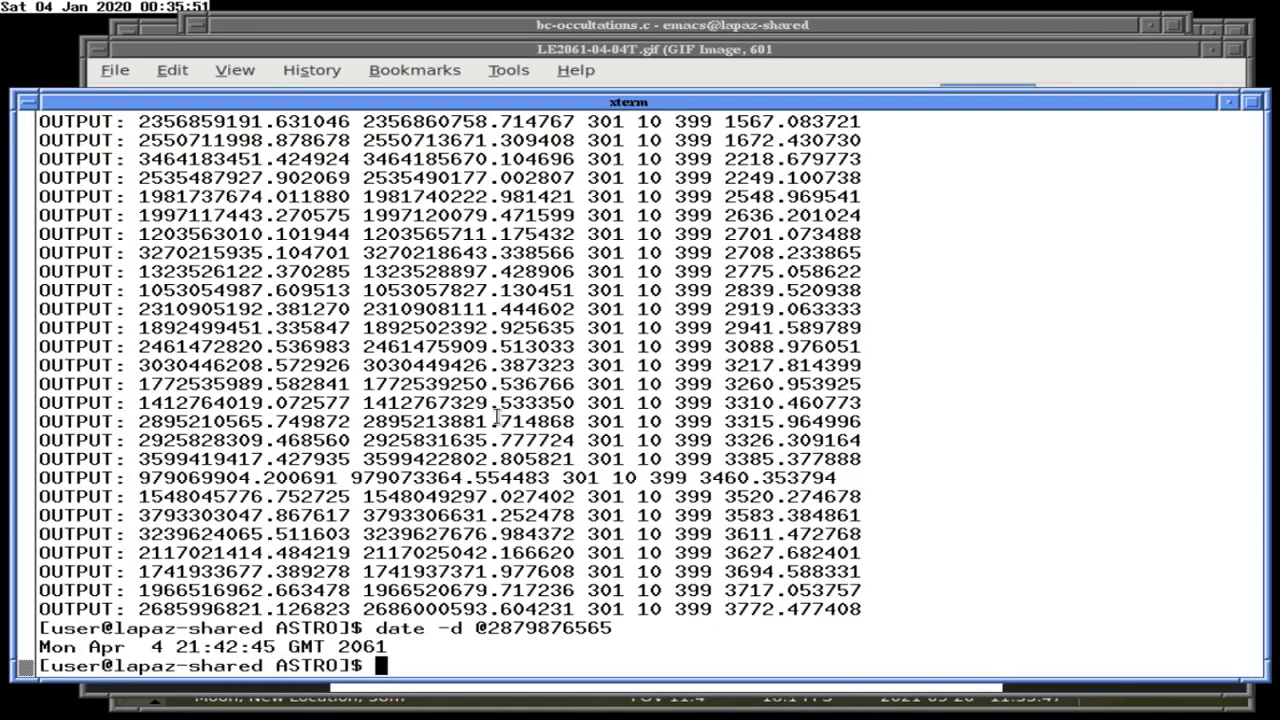
{"action": "type", "text": "calc"}
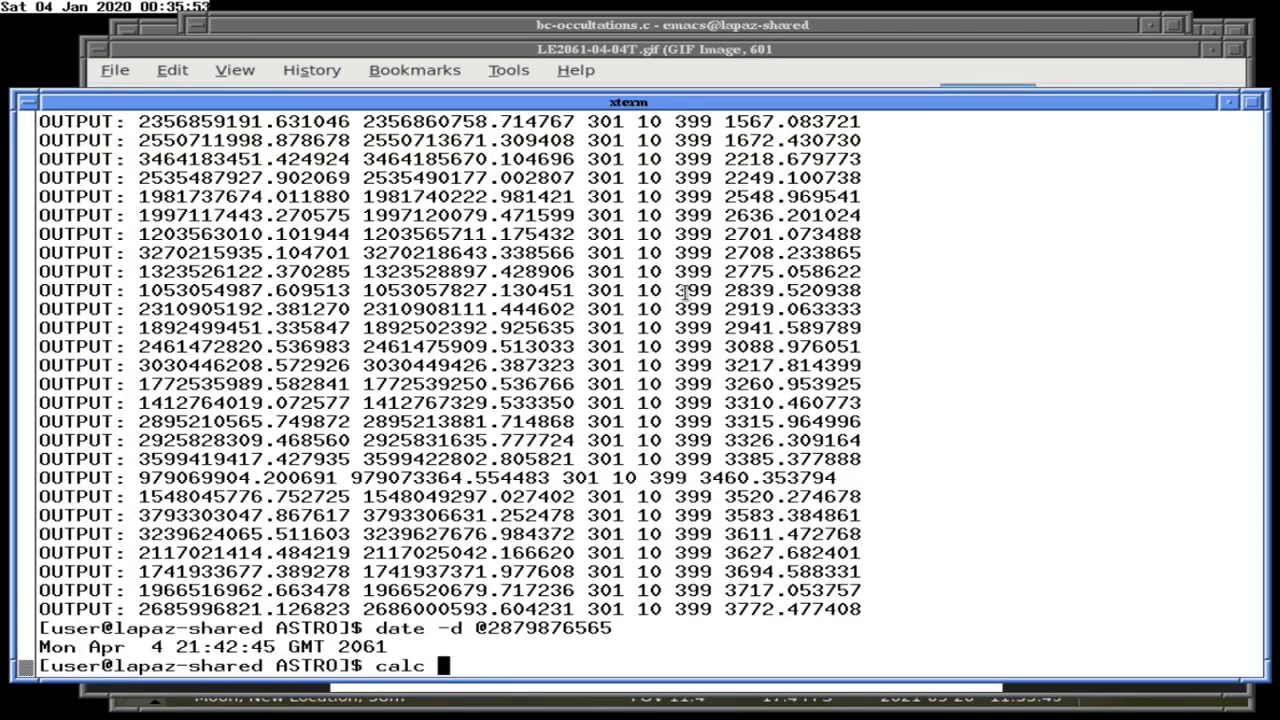
{"action": "key", "text": "Up"}
{"action": "key", "text": "Up"}
{"action": "key", "text": "BackSpace"}
{"action": "key", "text": "BackSpace"}
{"action": "key", "text": "BackSpace"}
{"action": "key", "text": "BackSpace"}
{"action": "type", "text": "head"}
{"action": "key", "text": "Return"}
{"action": "type", "text": "calc 1214/60"}
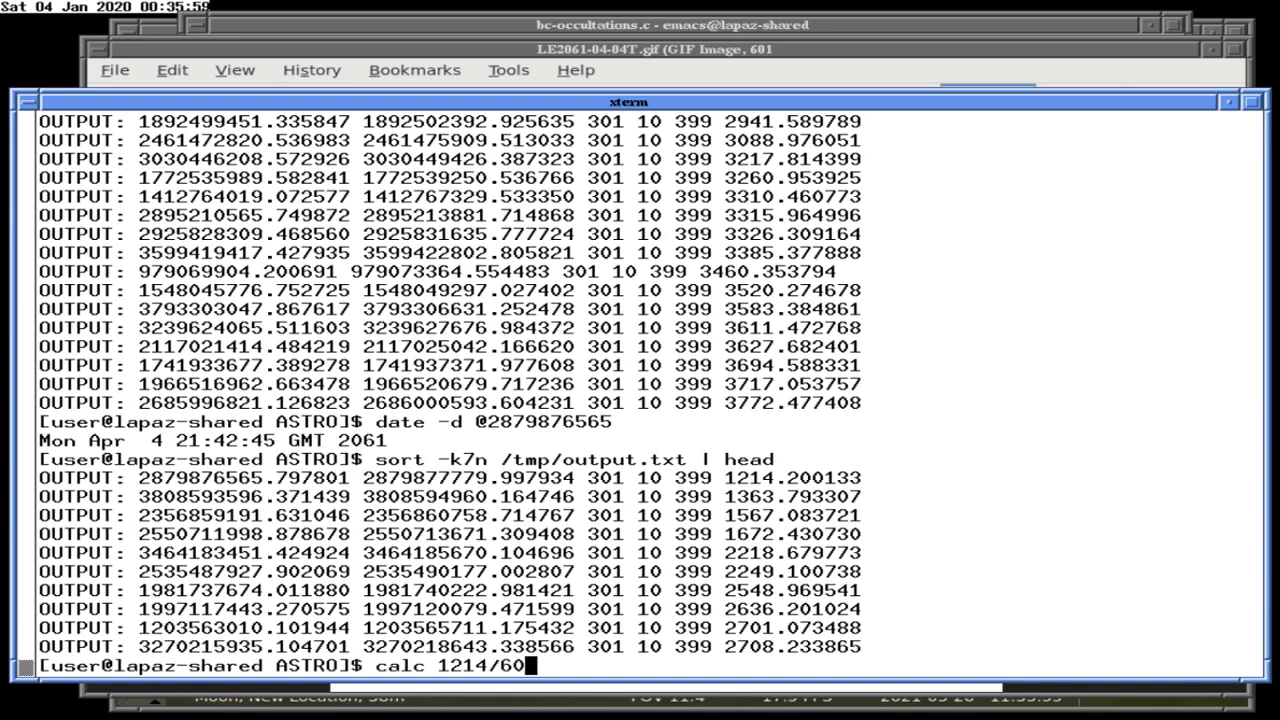
{"action": "key", "text": "Return"}
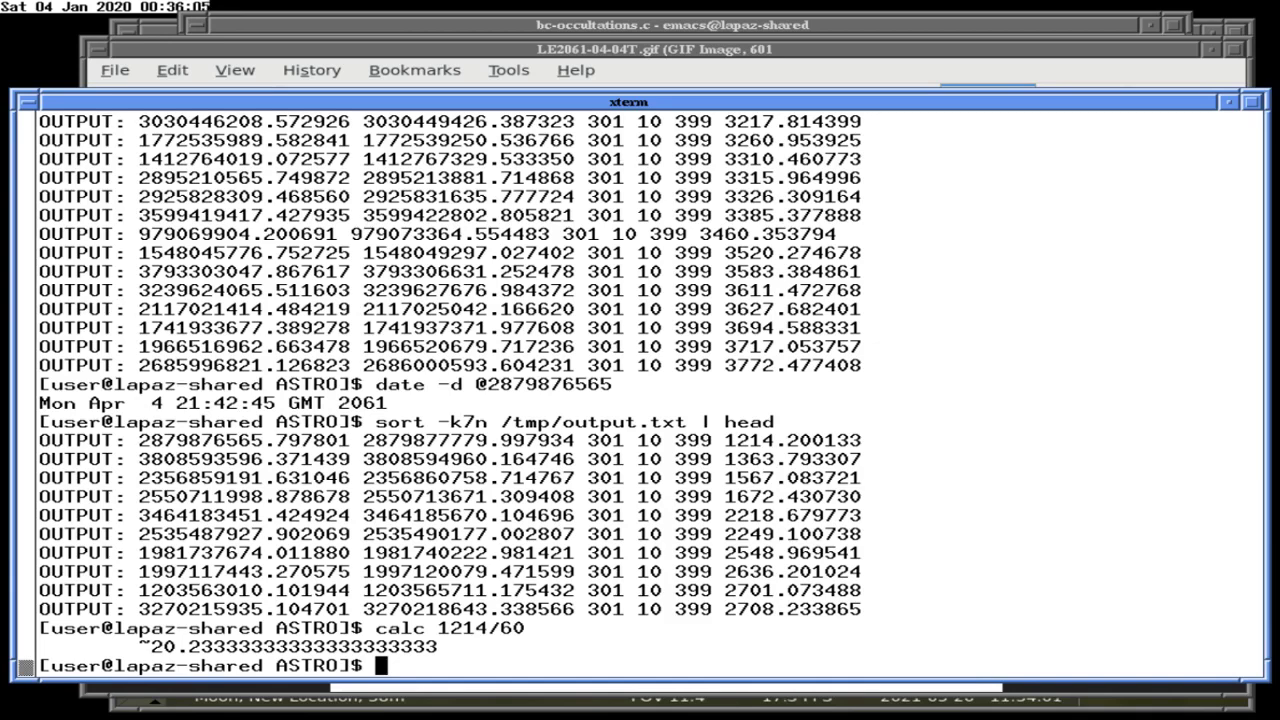
In Emacs, add "TODO IN WRITEUP: completely misses 2021 eclipse (But weird) (total lunar eclipse of moon by earth)" to README.stream, with a blank line above, and save.
{"action": "left_click", "coordinate": [705, 45]}
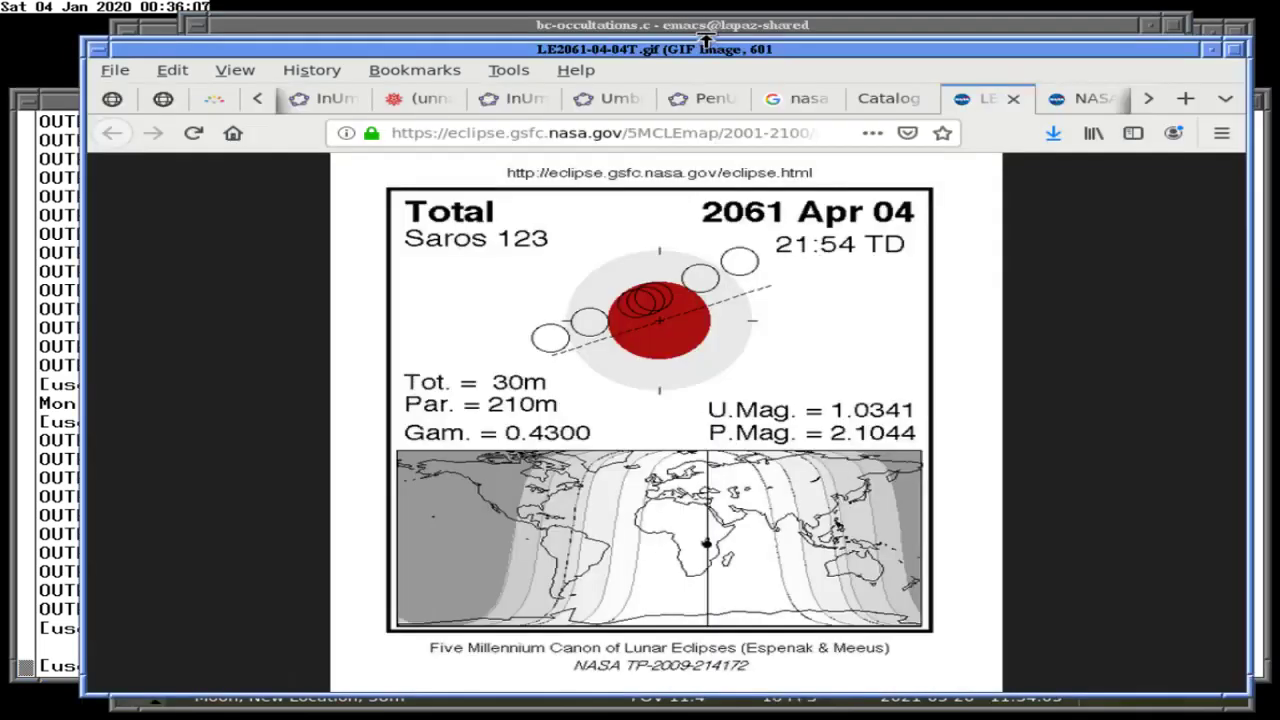
{"action": "left_click", "coordinate": [705, 25]}
{"action": "key", "text": "ctrl+x"}
{"action": "key", "text": "b"}
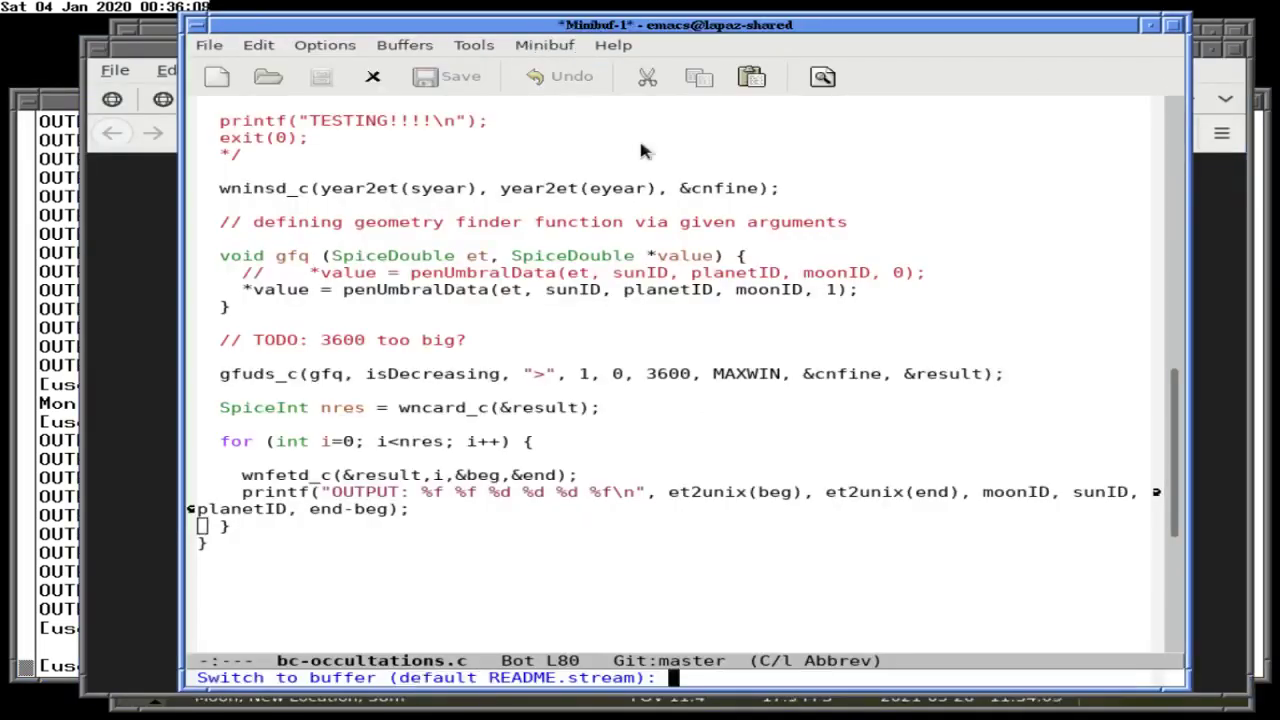
{"action": "key", "text": "Return"}
{"action": "type", "text": "TODO IN WRITEUP: completely misses 2021 eclipse (But weird)"}
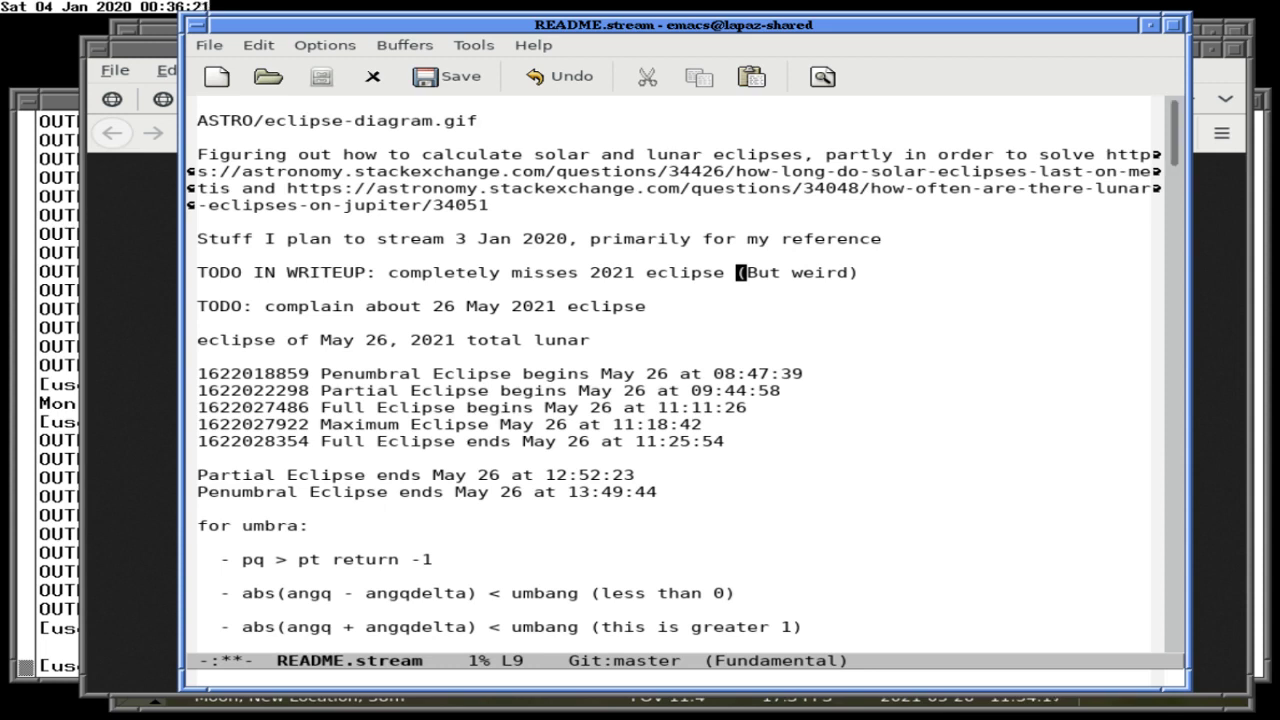
{"action": "type", "text": " (total lunar"}
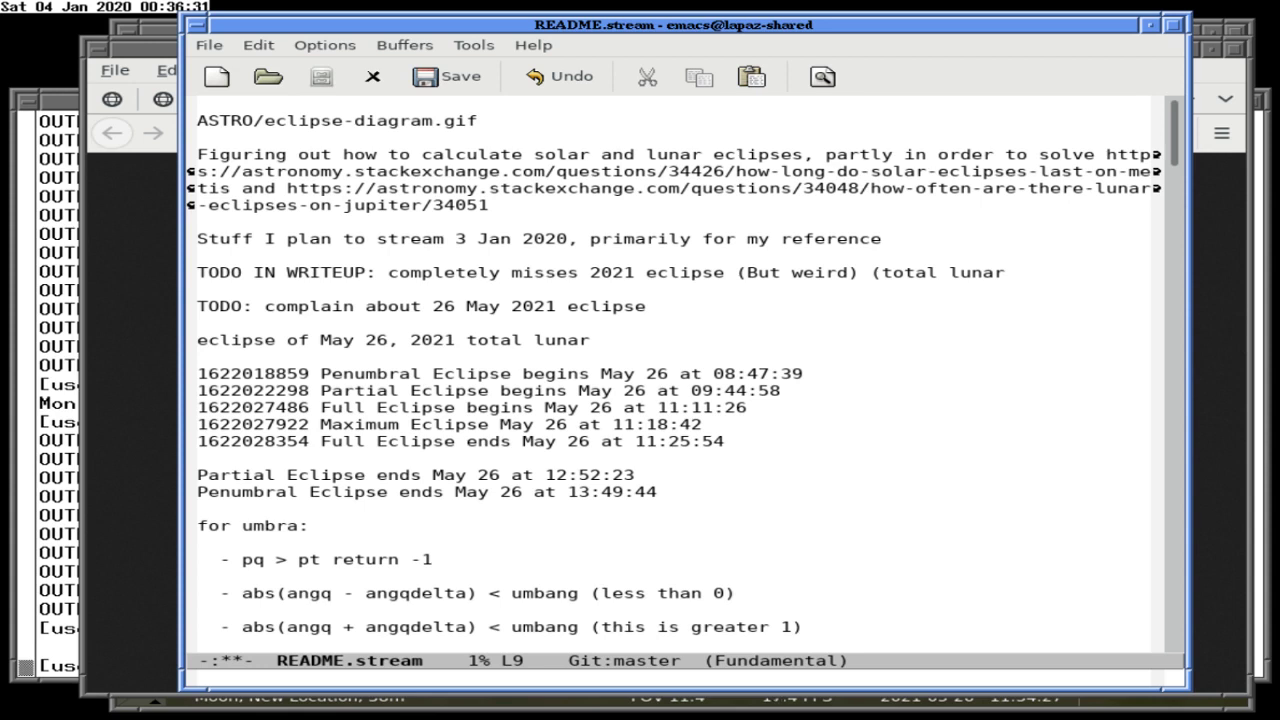
{"action": "type", "text": "eclipse of "}
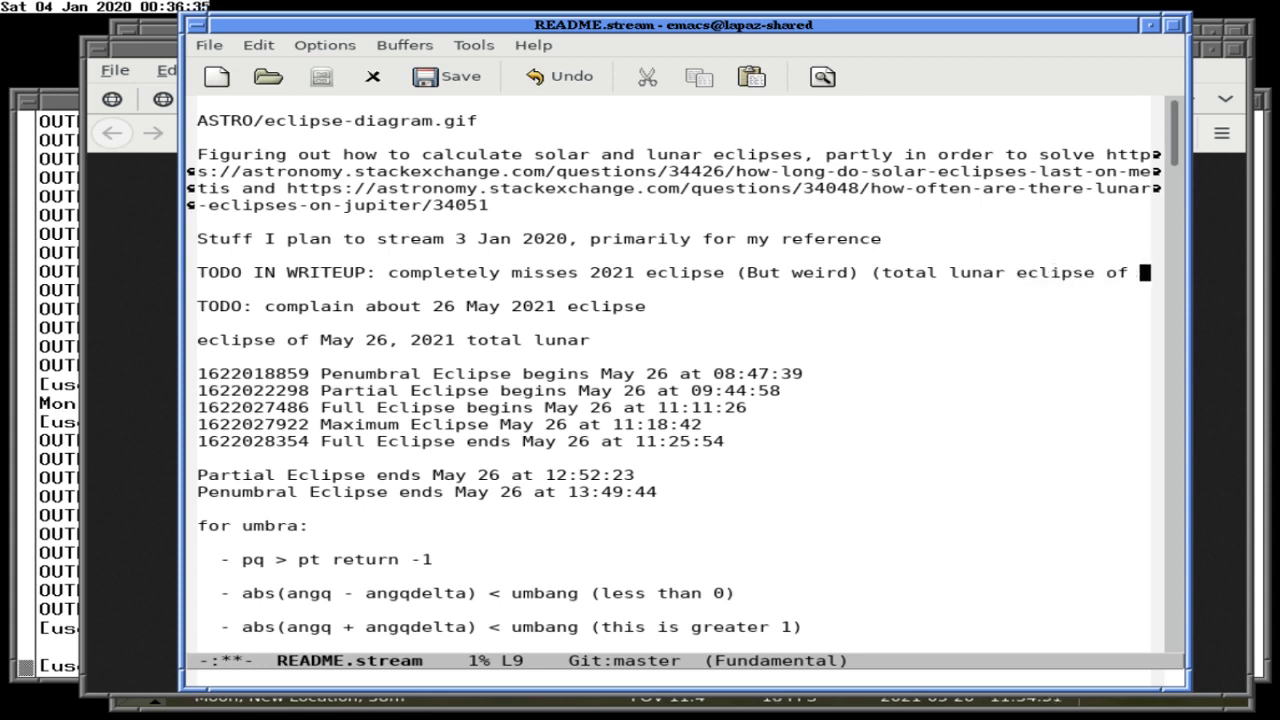
{"action": "type", "text": "moon by earth)"}
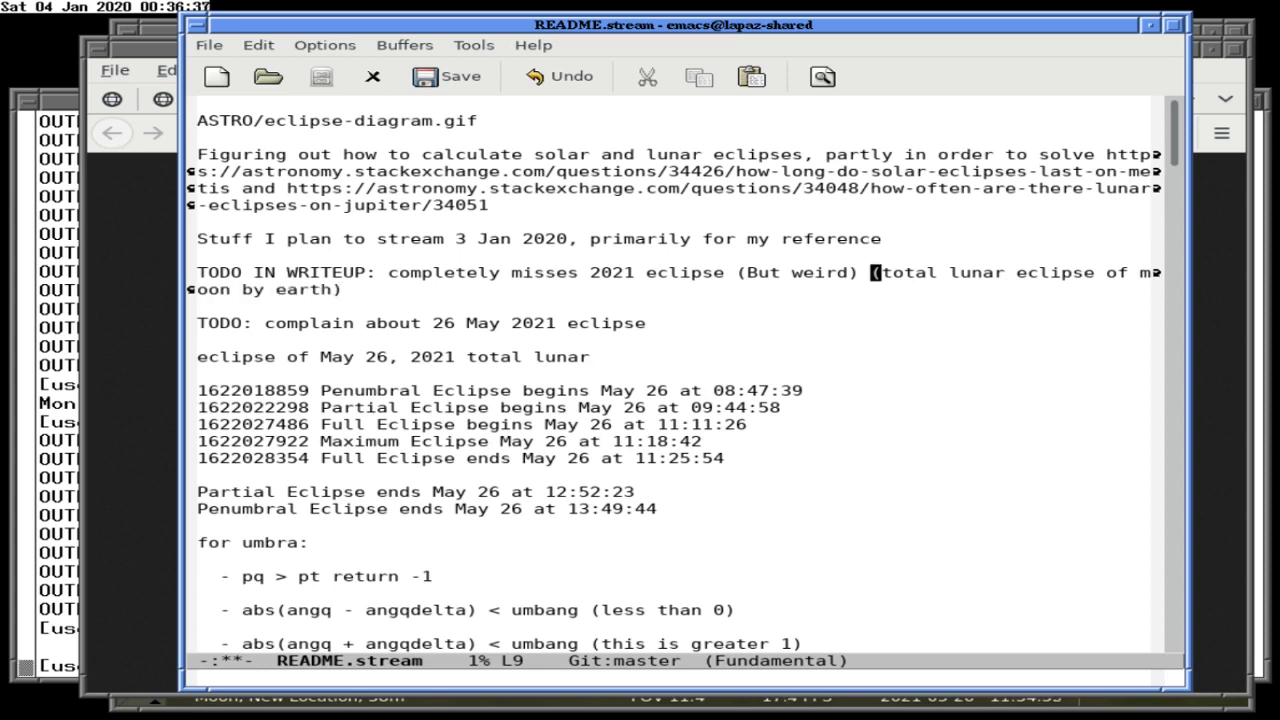
{"action": "left_click", "coordinate": [202, 255]}
{"action": "key", "text": "Return"}
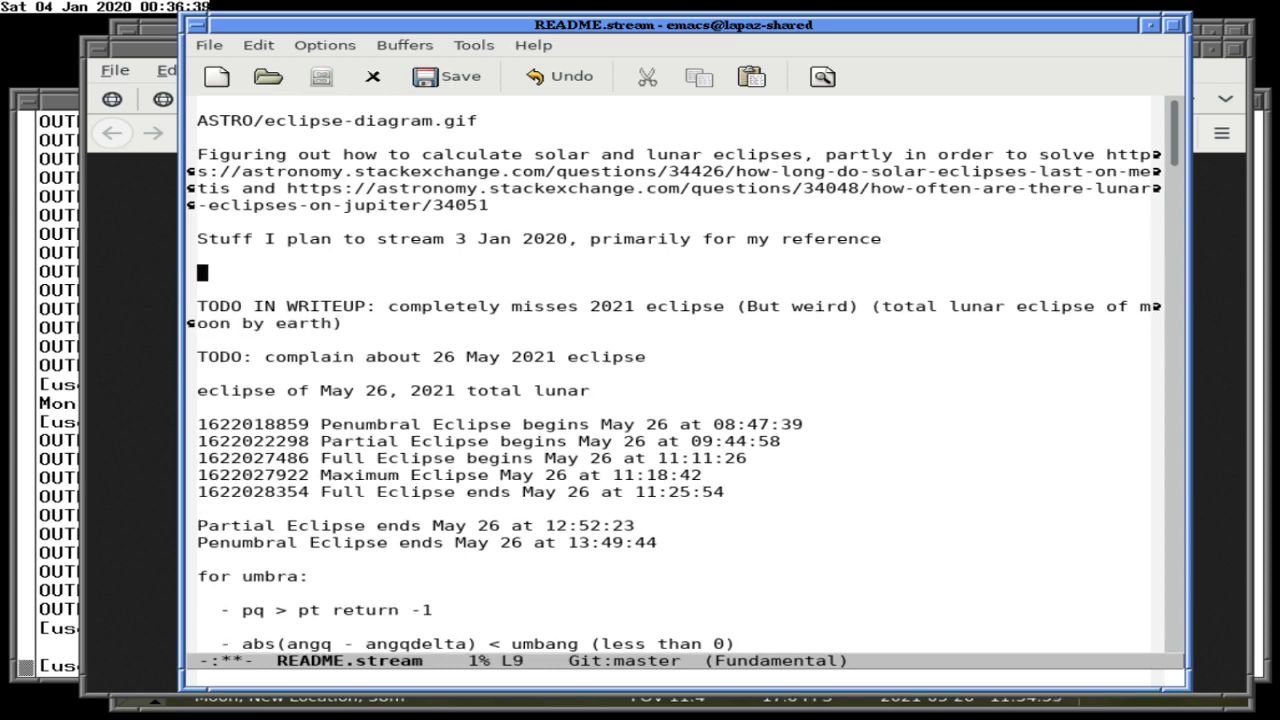
{"action": "key", "text": "ctrl+x"}
{"action": "key", "text": "ctrl+s"}
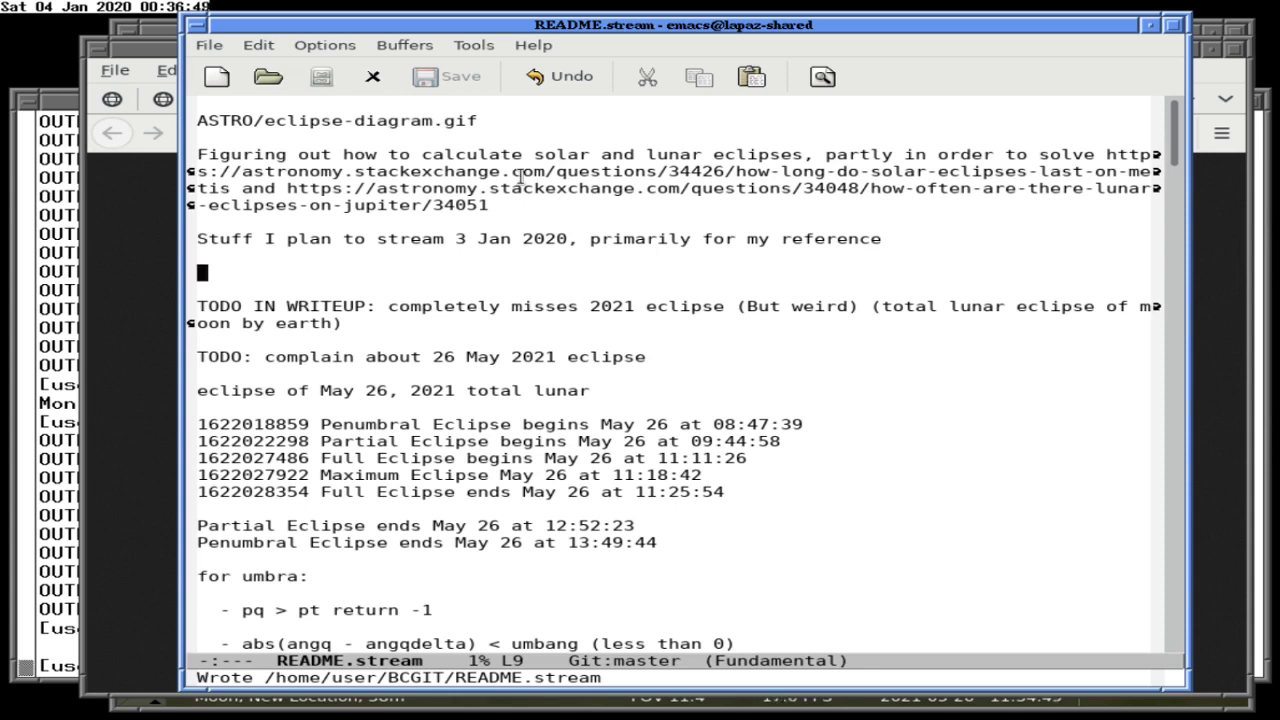
Return to the xterm and run bc-occultations without arguments to check its usage.
{"action": "left_click", "coordinate": [163, 237]}
{"action": "left_click", "coordinate": [63, 258]}
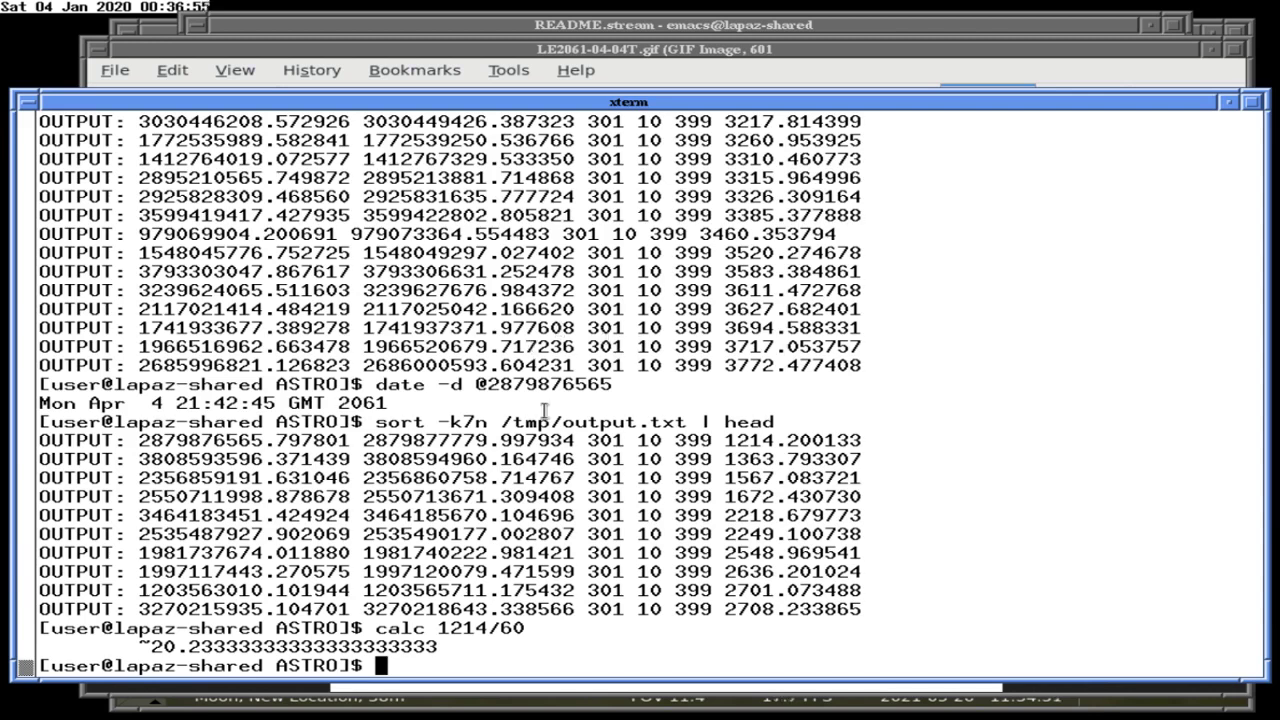
{"action": "key", "text": "Up"}
{"action": "key", "text": "Up"}
{"action": "key", "text": "Up"}
{"action": "key", "text": "Up"}
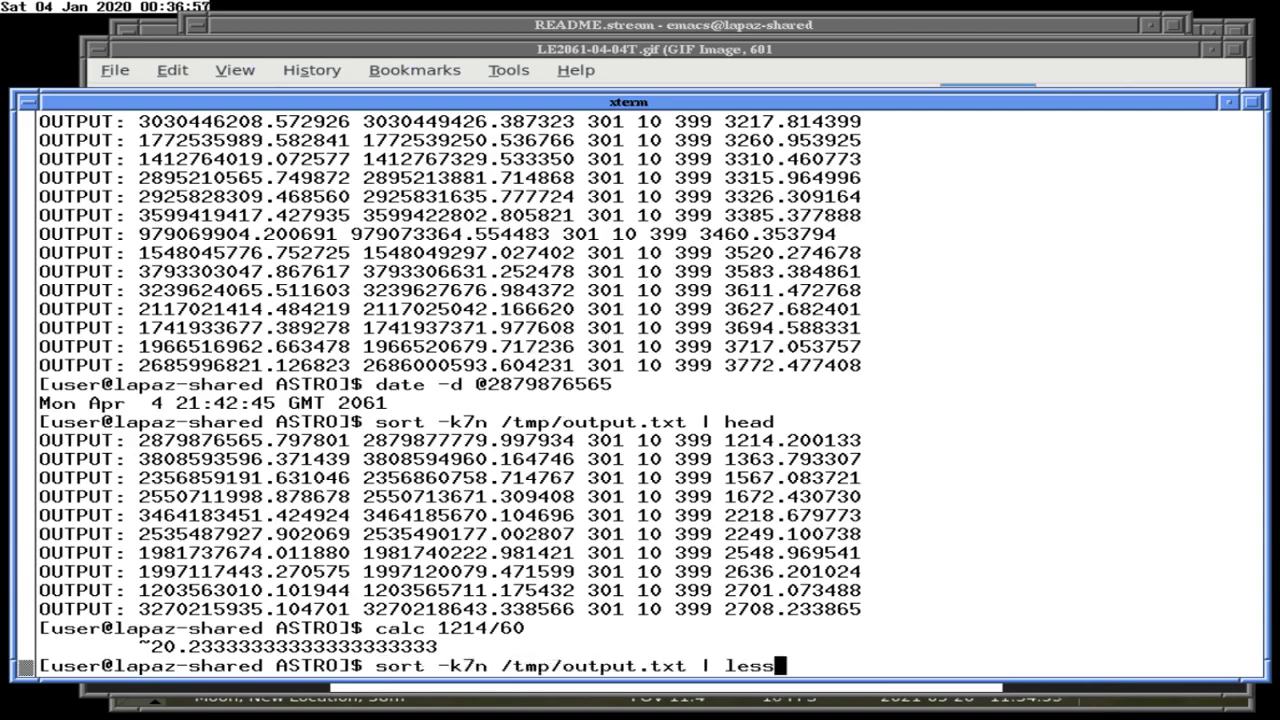
{"action": "key", "text": "BackSpace"}
{"action": "key", "text": "BackSpace"}
{"action": "key", "text": "BackSpace"}
{"action": "key", "text": "BackSpace"}
{"action": "key", "text": "BackSpace"}
{"action": "key", "text": "BackSpace"}
{"action": "key", "text": "BackSpace"}
{"action": "key", "text": "BackSpace"}
{"action": "key", "text": "BackSpace"}
{"action": "key", "text": "BackSpace"}
{"action": "key", "text": "BackSpace"}
{"action": "key", "text": "BackSpace"}
{"action": "key", "text": "BackSpace"}
{"action": "key", "text": "BackSpace"}
{"action": "key", "text": "BackSpace"}
{"action": "key", "text": "BackSpace"}
{"action": "key", "text": "BackSpace"}
{"action": "key", "text": "BackSpace"}
{"action": "key", "text": "BackSpace"}
{"action": "key", "text": "BackSpace"}
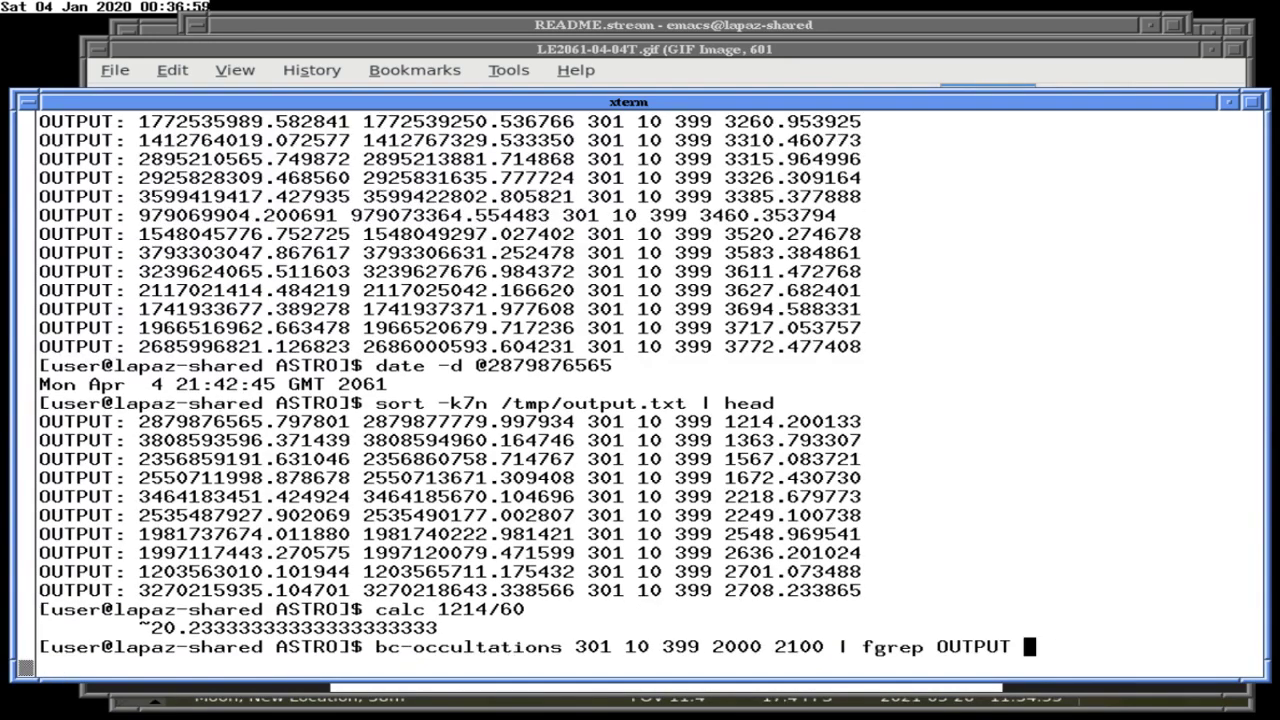
{"action": "key", "text": "BackSpace"}
{"action": "key", "text": "BackSpace"}
{"action": "key", "text": "BackSpace"}
{"action": "key", "text": "BackSpace"}
{"action": "key", "text": "BackSpace"}
{"action": "key", "text": "BackSpace"}
{"action": "key", "text": "BackSpace"}
{"action": "key", "text": "BackSpace"}
{"action": "key", "text": "BackSpace"}
{"action": "key", "text": "BackSpace"}
{"action": "key", "text": "BackSpace"}
{"action": "key", "text": "BackSpace"}
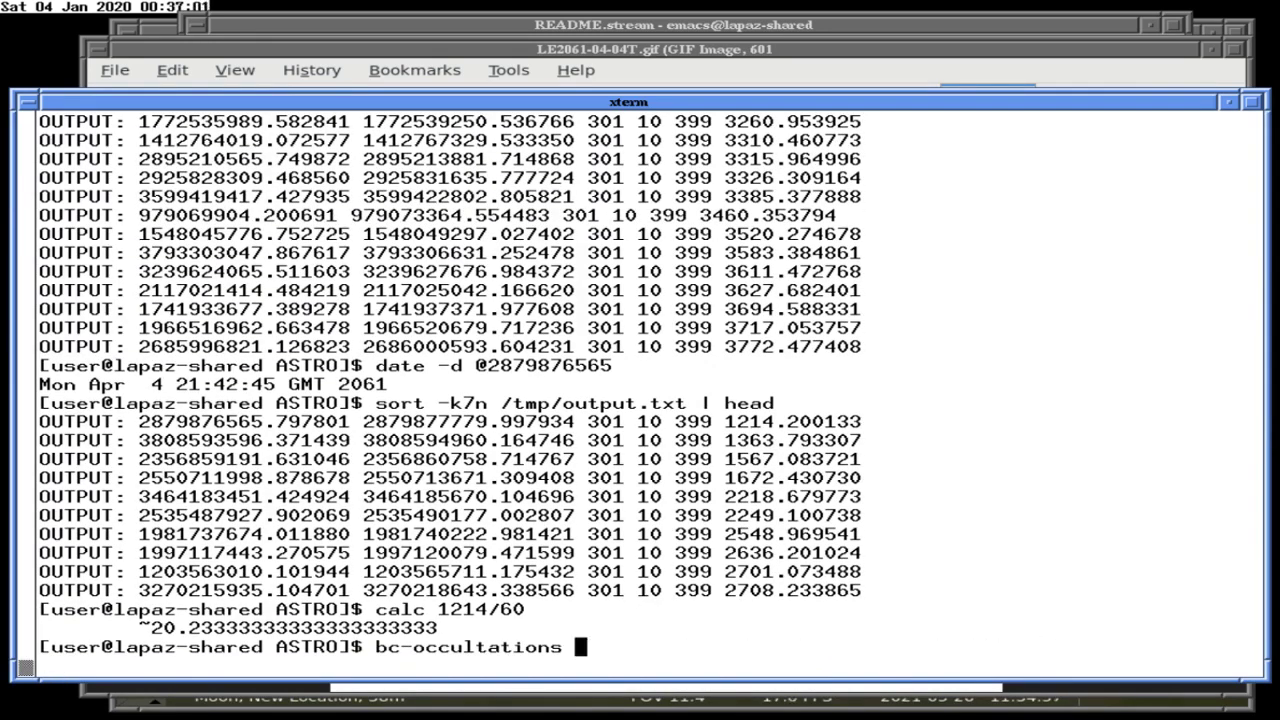
{"action": "key", "text": "Return"}
{"action": "key", "text": "Up"}
{"action": "type", "text": "502 "}
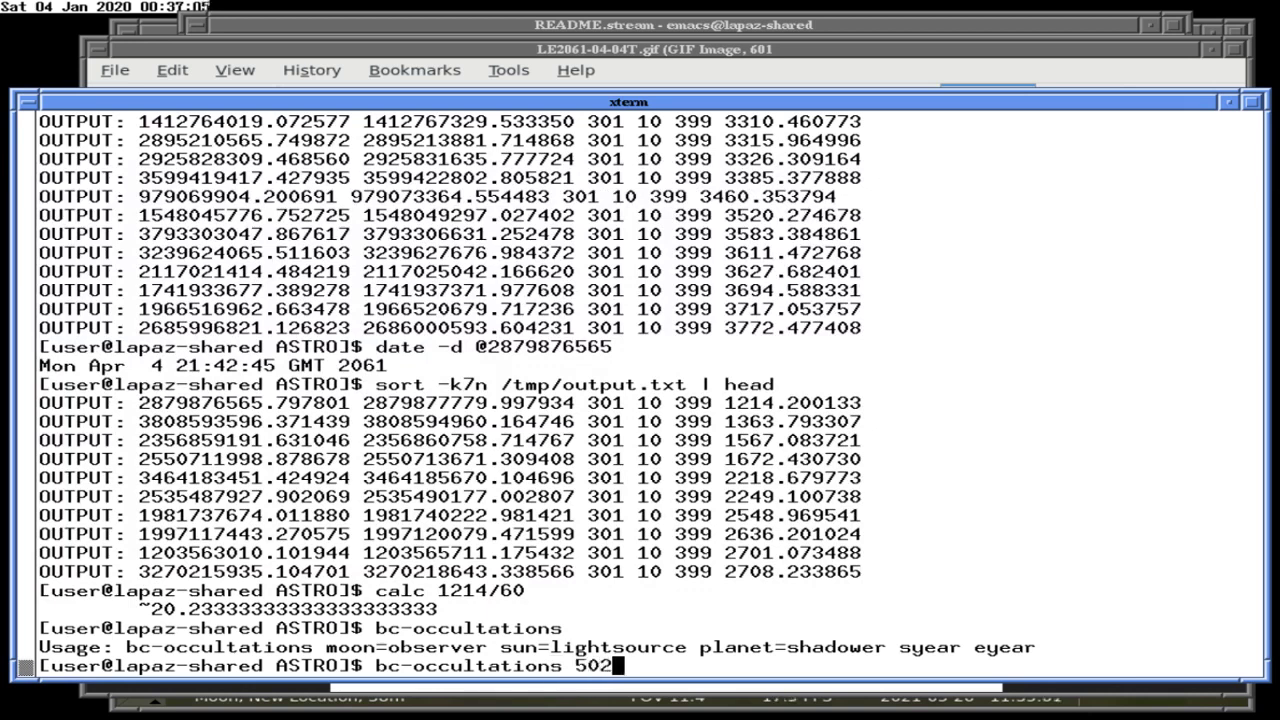
{"action": "type", "text": "10 599"}
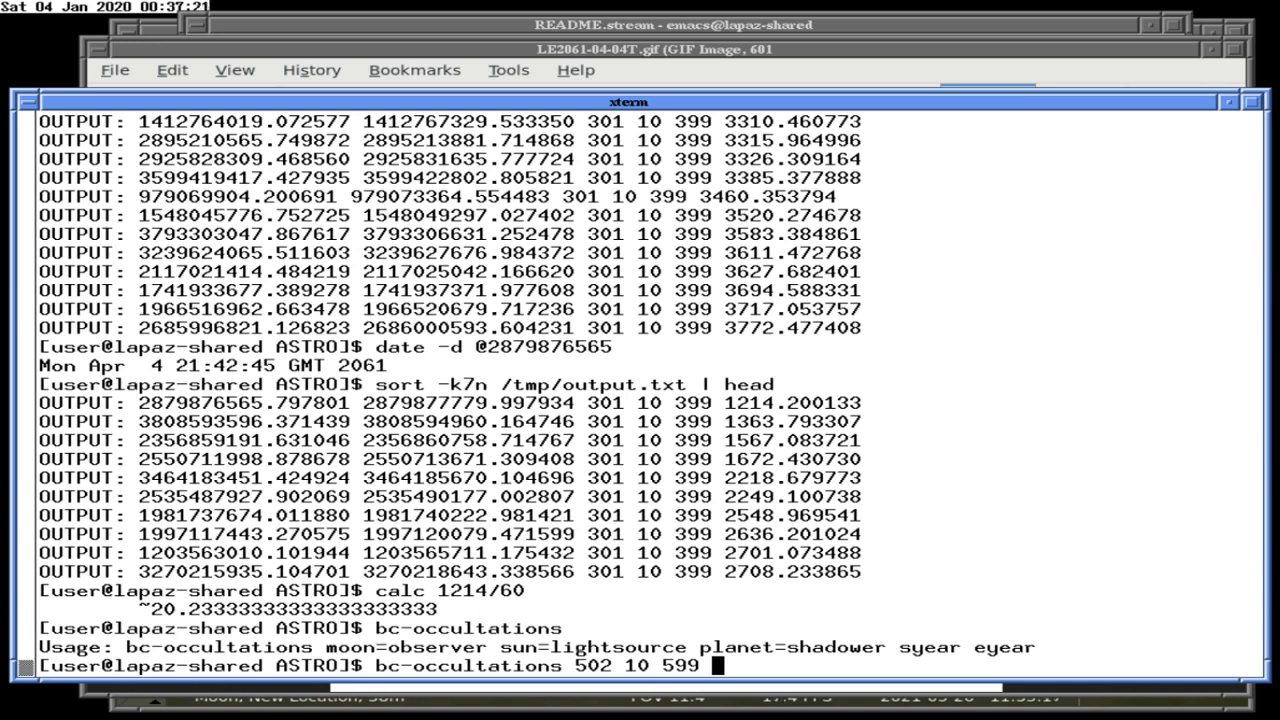
{"action": "type", "text": "2000 2"}
{"action": "key", "text": "Left"}
{"action": "key", "text": "Left"}
{"action": "key", "text": "Left"}
{"action": "key", "text": "Left"}
{"action": "key", "text": "Delete"}
{"action": "type", "text": "2"}
{"action": "key", "text": "End"}
{"action": "type", "text": "021"}
{"action": "key", "text": "Return"}
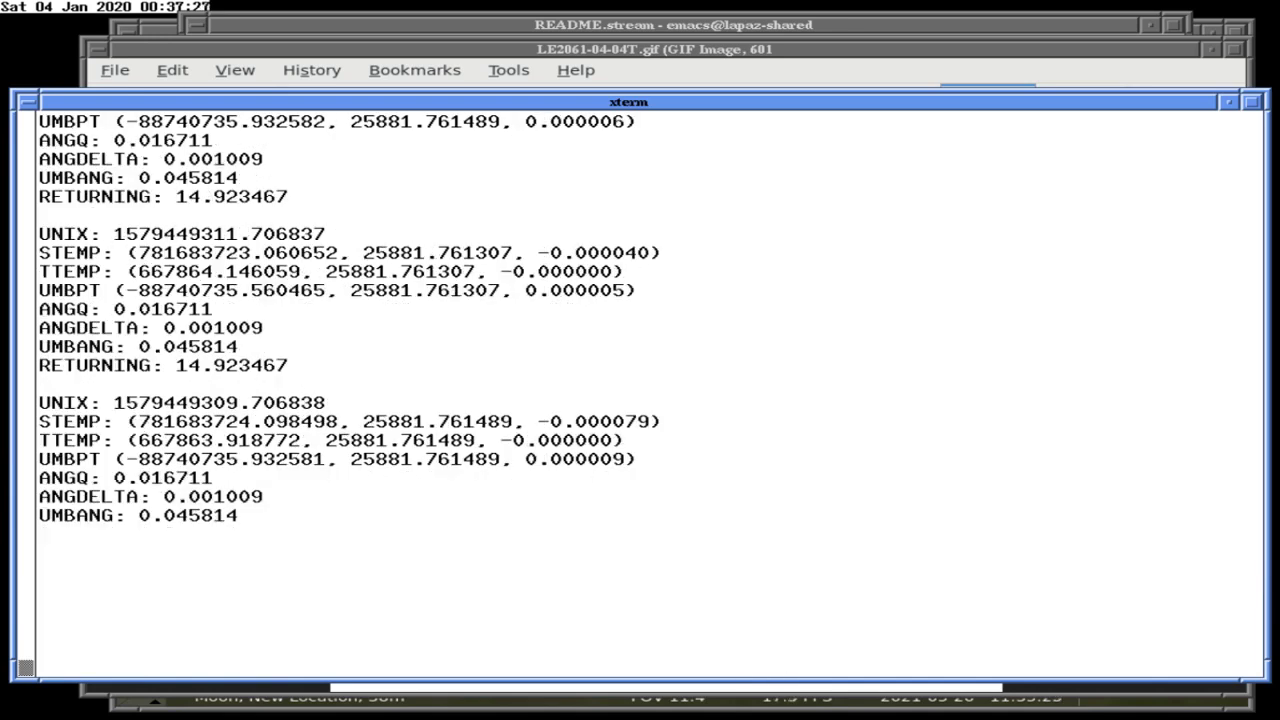
{"action": "key", "text": "ctrl+c"}
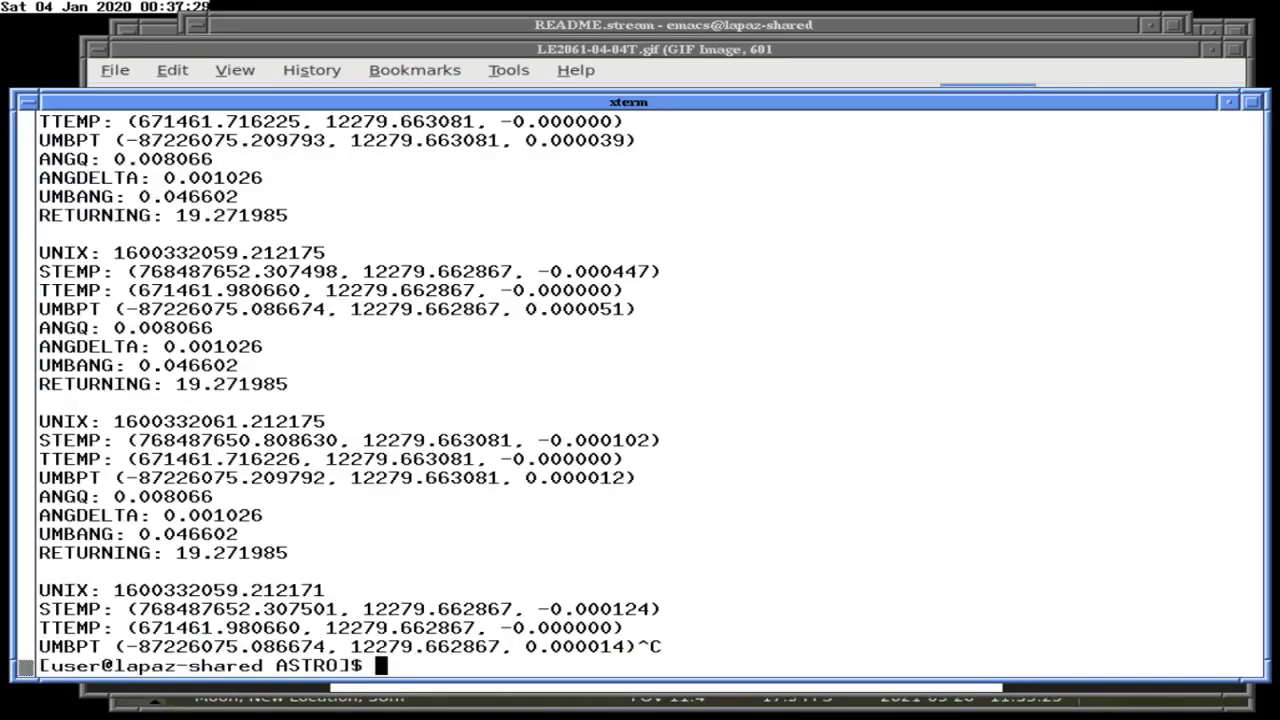
Rerun the 502 10 599 calculation for 2020 to 2021 filtered with "fgrep OUTPUT", and count the resulting lines with wc.
{"action": "key", "text": "Up"}
{"action": "type", "text": "| fgrep OUTPUT"}
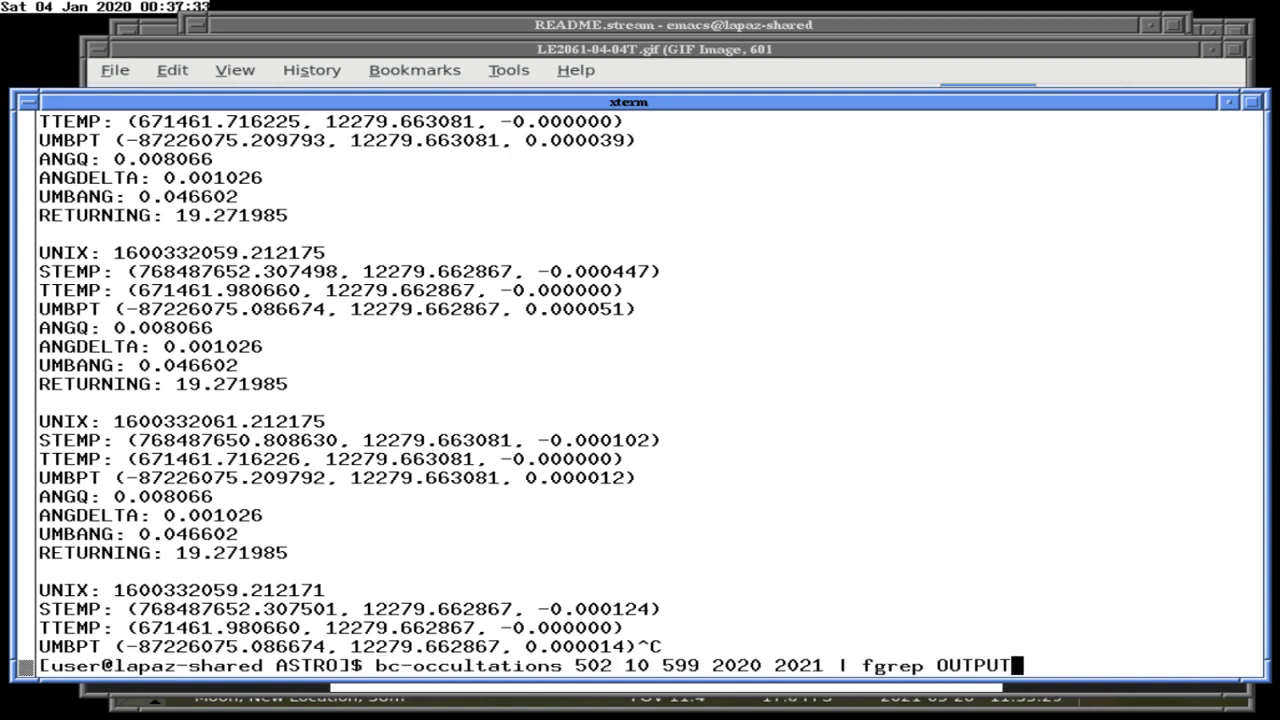
{"action": "key", "text": "Return"}
{"action": "key", "text": "Up"}
{"action": "type", "text": "| wc"}
{"action": "key", "text": "Return"}
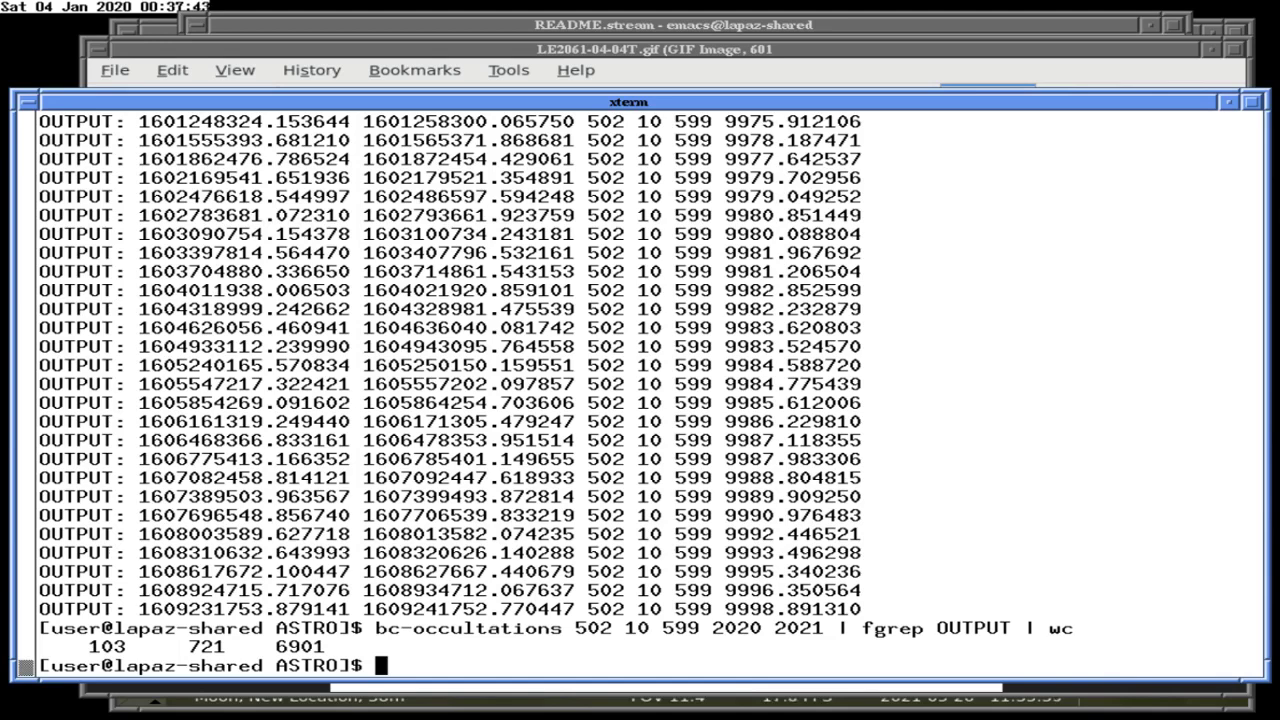
View the filtered 502 10 599 results for 2020 to 2021 from the beginning in less.
{"action": "key", "text": "Up"}
{"action": "key", "text": "BackSpace"}
{"action": "key", "text": "BackSpace"}
{"action": "type", "text": "less"}
{"action": "key", "text": "Return"}
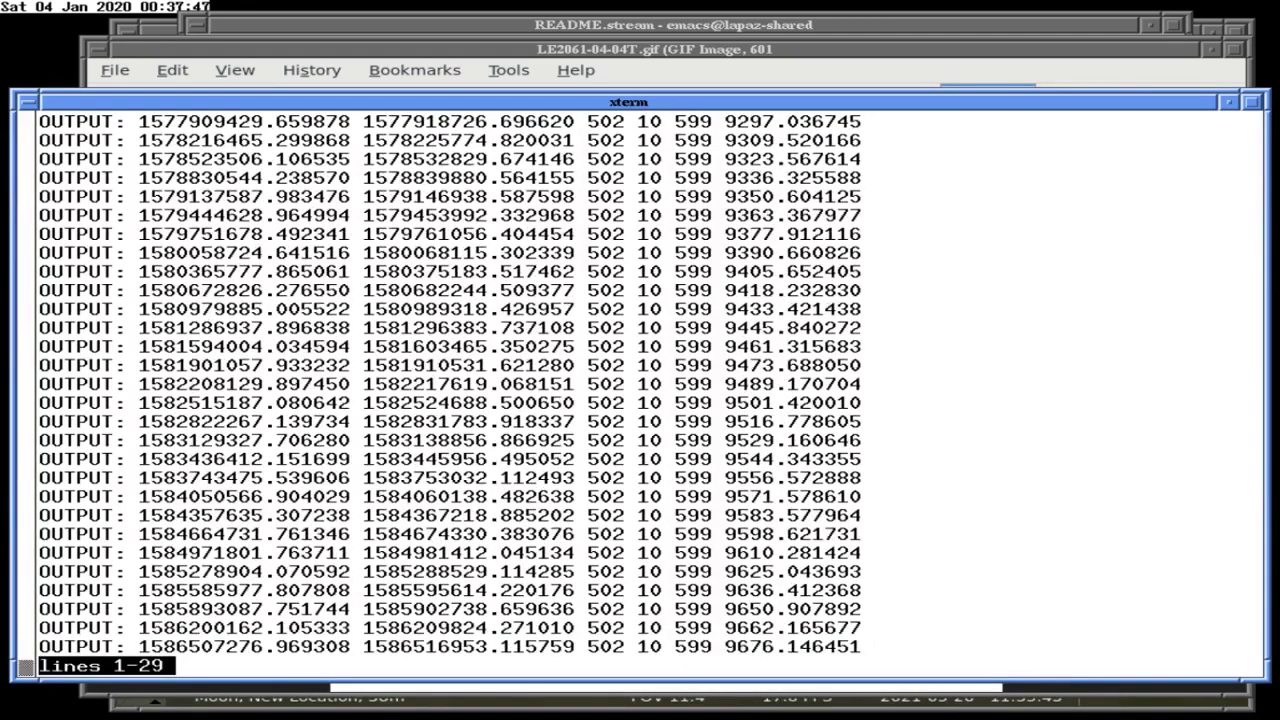
Leave less and convert the first listed eclipse duration to hours with "calc 9297/3600".
{"action": "type", "text": "qc"}
{"action": "type", "text": "alc 9297/"}
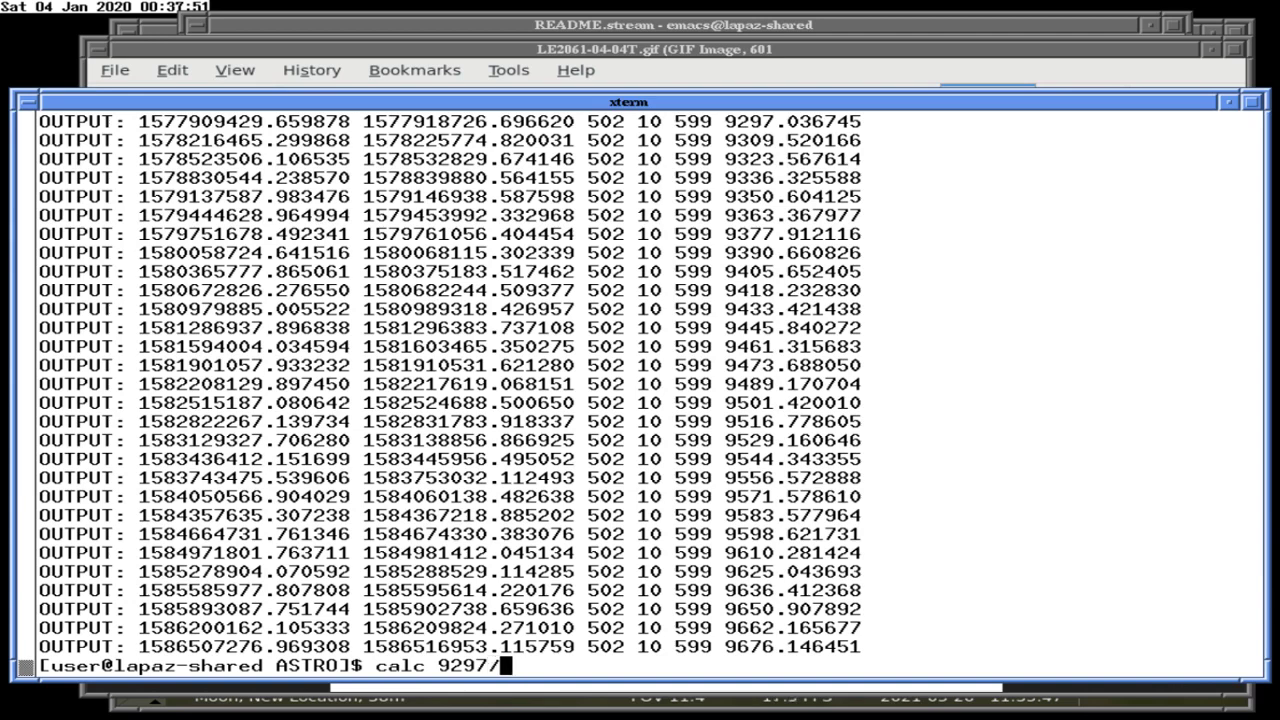
{"action": "type", "text": "3600"}
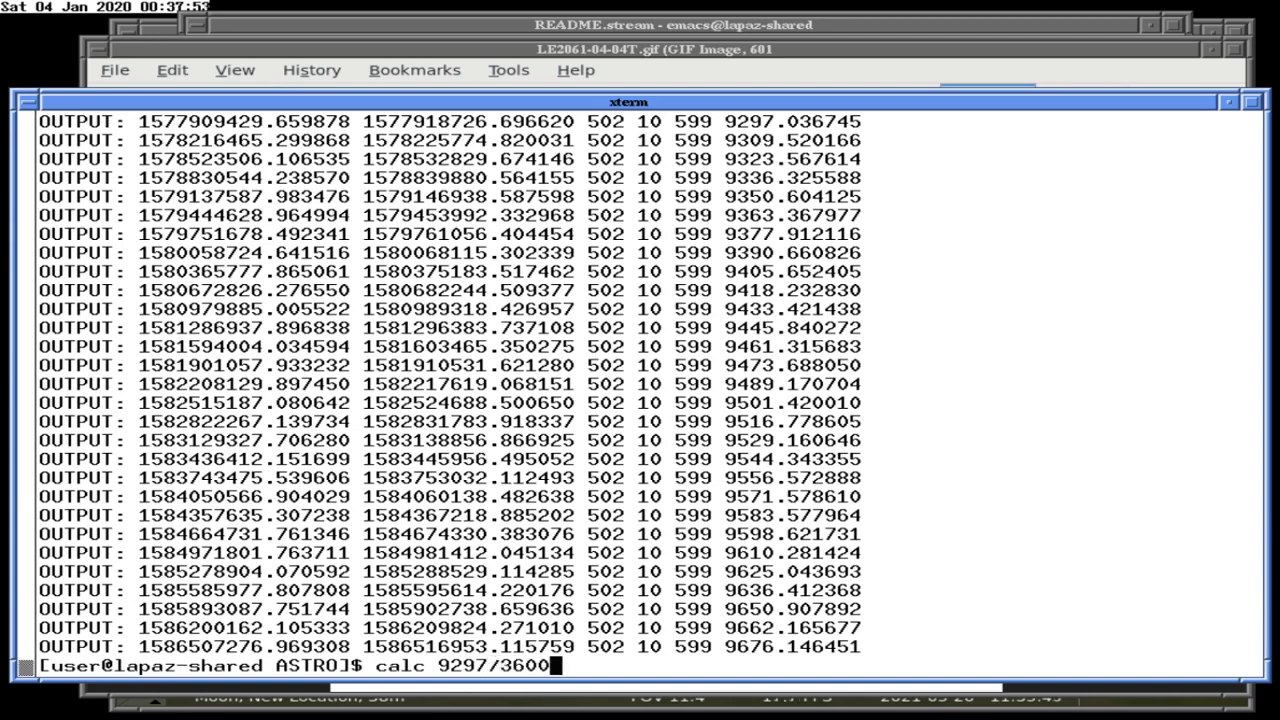
{"action": "key", "text": "Return"}
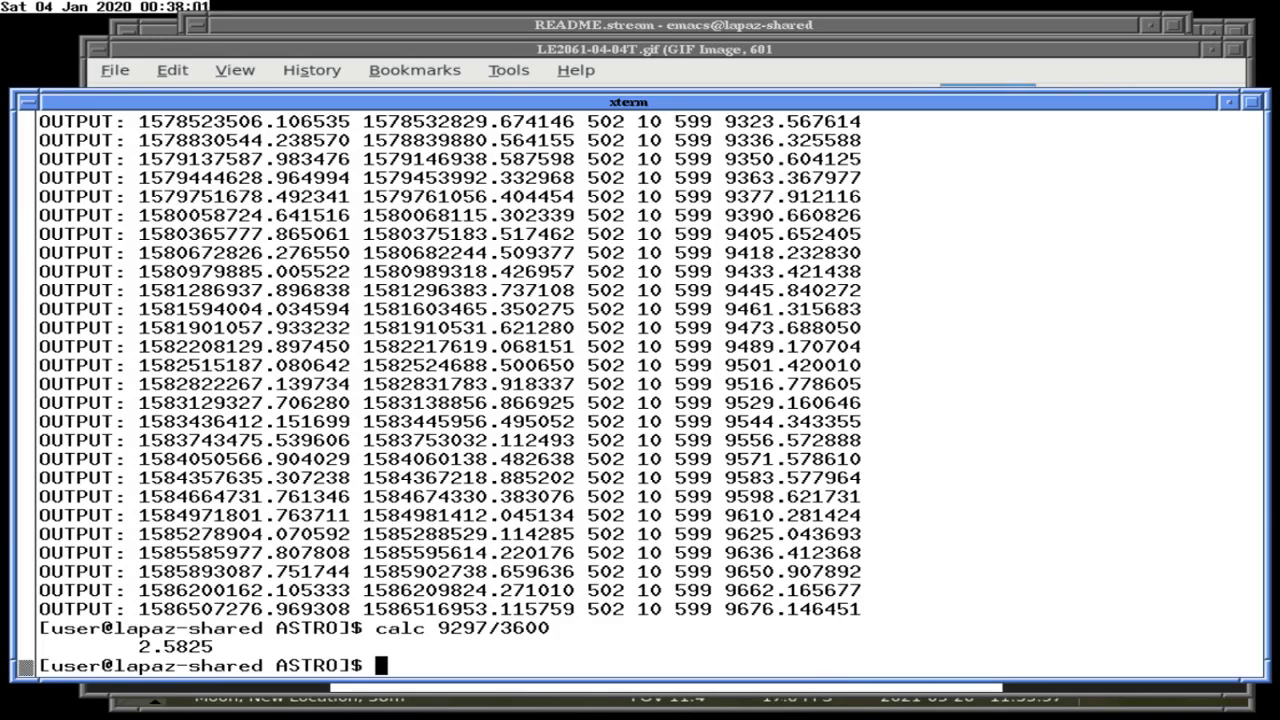
{"action": "key", "text": "Up"}
{"action": "key", "text": "Left"}
{"action": "key", "text": "Left"}
{"action": "key", "text": "Left"}
{"action": "key", "text": "Left"}
{"action": "key", "text": "Left"}
{"action": "key", "text": "Left"}
{"action": "key", "text": "Left"}
{"action": "key", "text": "Left"}
{"action": "key", "text": "Left"}
{"action": "key", "text": "Left"}
{"action": "key", "text": "Left"}
{"action": "key", "text": "Left"}
{"action": "key", "text": "Left"}
{"action": "key", "text": "Left"}
{"action": "key", "text": "Left"}
{"action": "key", "text": "Left"}
{"action": "key", "text": "Left"}
{"action": "key", "text": "Left"}
{"action": "key", "text": "Left"}
{"action": "key", "text": "Left"}
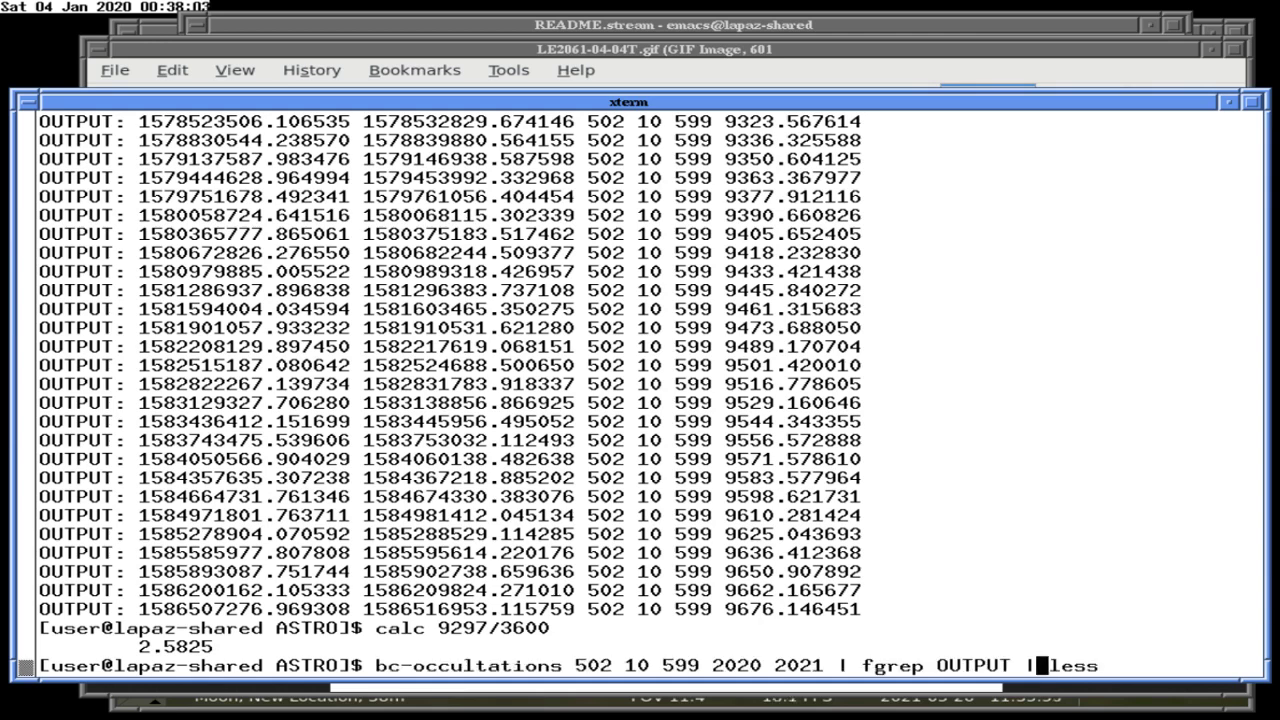
{"action": "key", "text": "Left"}
{"action": "key", "text": "Left"}
{"action": "key", "text": "Left"}
{"action": "key", "text": "Left"}
{"action": "key", "text": "Left"}
{"action": "key", "text": "Left"}
{"action": "key", "text": "Left"}
{"action": "key", "text": "Left"}
{"action": "key", "text": "Left"}
{"action": "key", "text": "Left"}
{"action": "key", "text": "Left"}
{"action": "key", "text": "Left"}
{"action": "key", "text": "Delete"}
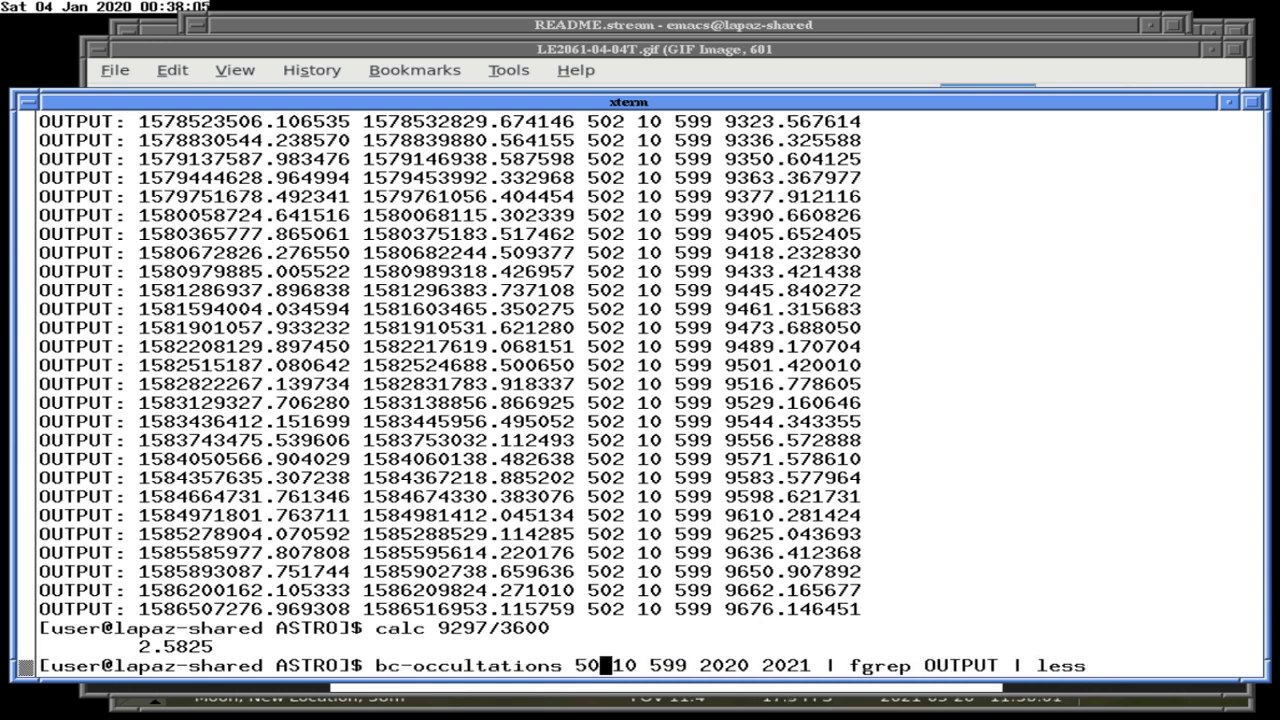
{"action": "type", "text": "3"}
{"action": "key", "text": "Return"}
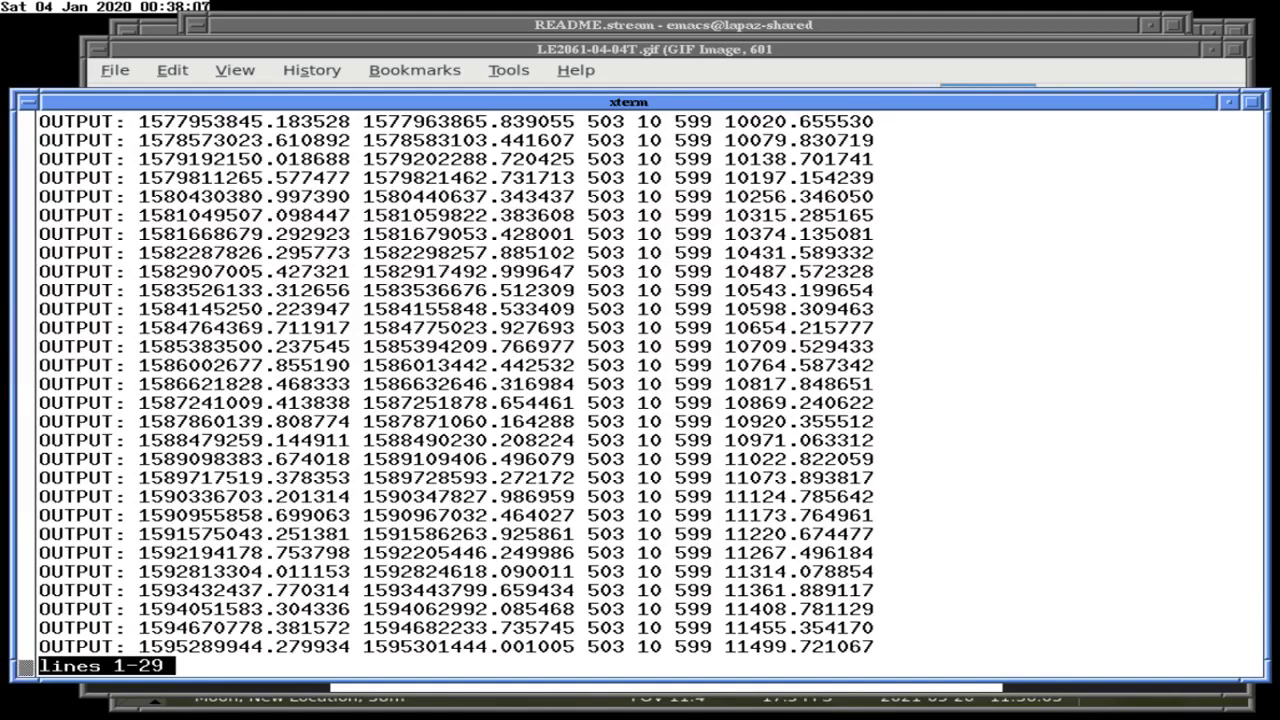
{"action": "key", "text": "space"}
{"action": "key", "text": "q"}
Count the OUTPUT lines of the 503 10 599 calculation for 2020 to 2021 with wc.
{"action": "key", "text": "Up"}
{"action": "key", "text": "BackSpace"}
{"action": "key", "text": "BackSpace"}
{"action": "key", "text": "BackSpace"}
{"action": "key", "text": "BackSpace"}
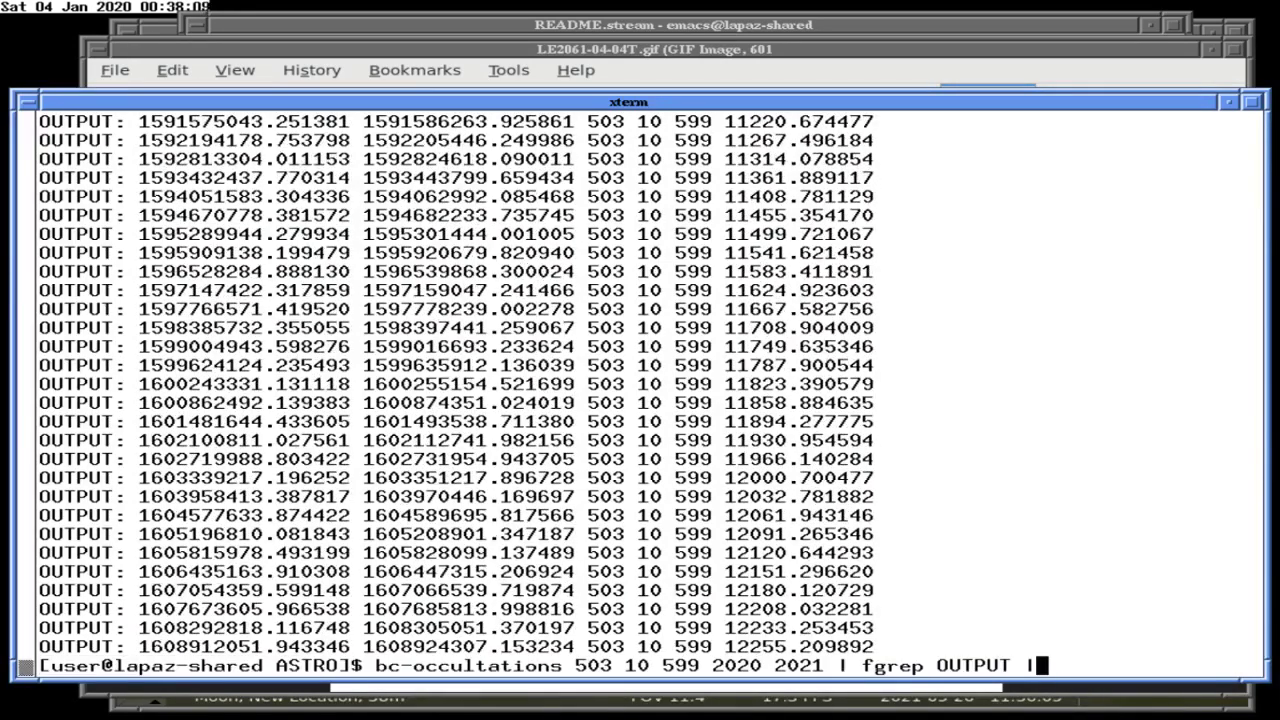
{"action": "type", "text": "wc"}
{"action": "key", "text": "Return"}
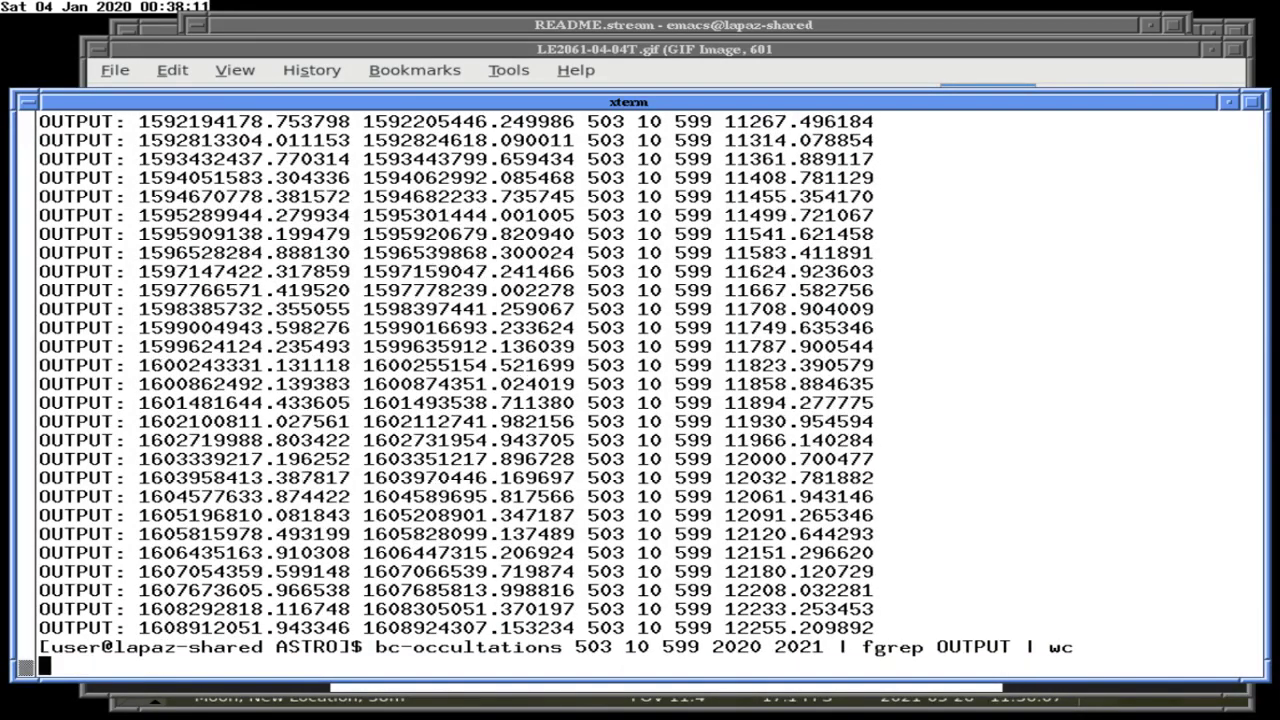
{"action": "key", "text": "Up"}
{"action": "key", "text": "Left"}
{"action": "key", "text": "Left"}
{"action": "key", "text": "Left"}
{"action": "key", "text": "Left"}
{"action": "key", "text": "Left"}
{"action": "key", "text": "Left"}
{"action": "key", "text": "Left"}
{"action": "key", "text": "Left"}
{"action": "key", "text": "Left"}
{"action": "key", "text": "Left"}
{"action": "key", "text": "Left"}
{"action": "key", "text": "Left"}
{"action": "key", "text": "Left"}
{"action": "key", "text": "Left"}
{"action": "key", "text": "Left"}
{"action": "key", "text": "Left"}
{"action": "key", "text": "Left"}
{"action": "key", "text": "Left"}
{"action": "key", "text": "Left"}
{"action": "key", "text": "Left"}
{"action": "key", "text": "Left"}
{"action": "key", "text": "BackSpace"}
{"action": "type", "text": "4"}
{"action": "key", "text": "End"}
{"action": "key", "text": "BackSpace"}
{"action": "key", "text": "BackSpace"}
{"action": "key", "text": "BackSpace"}
{"action": "key", "text": "BackSpace"}
{"action": "key", "text": "BackSpace"}
{"action": "key", "text": "Return"}
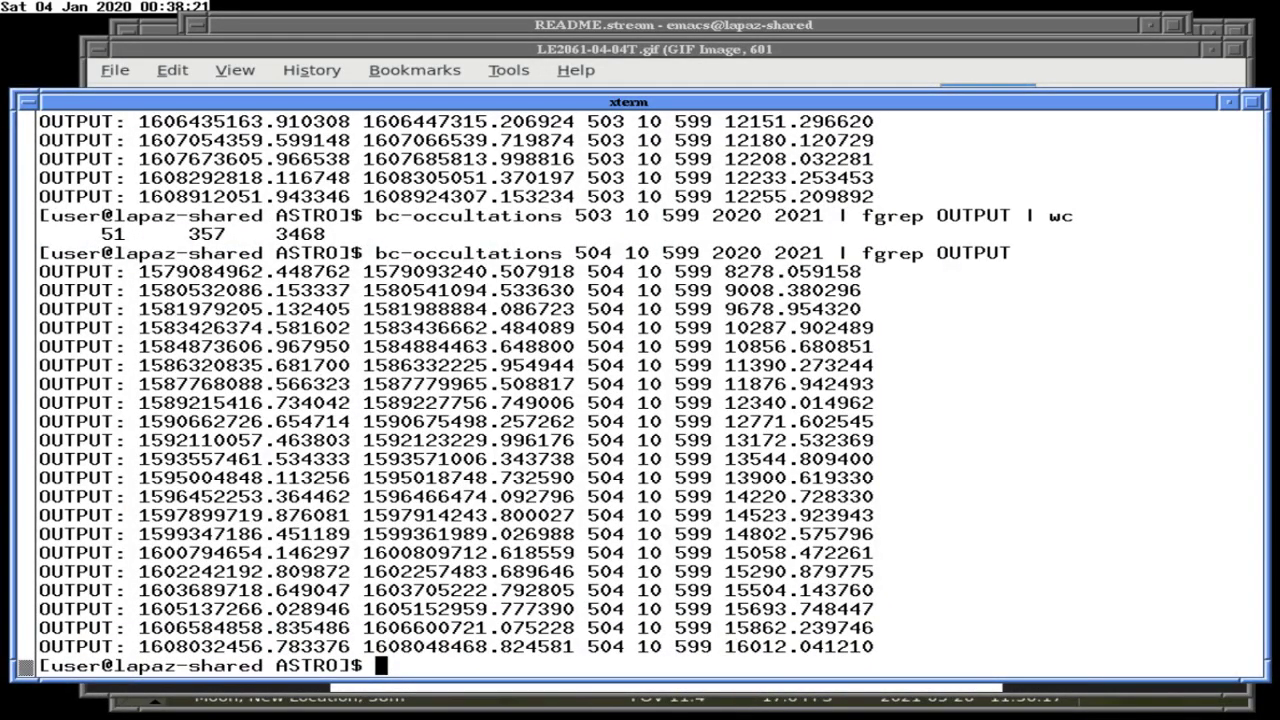
{"action": "type", "text": "date -d @"}
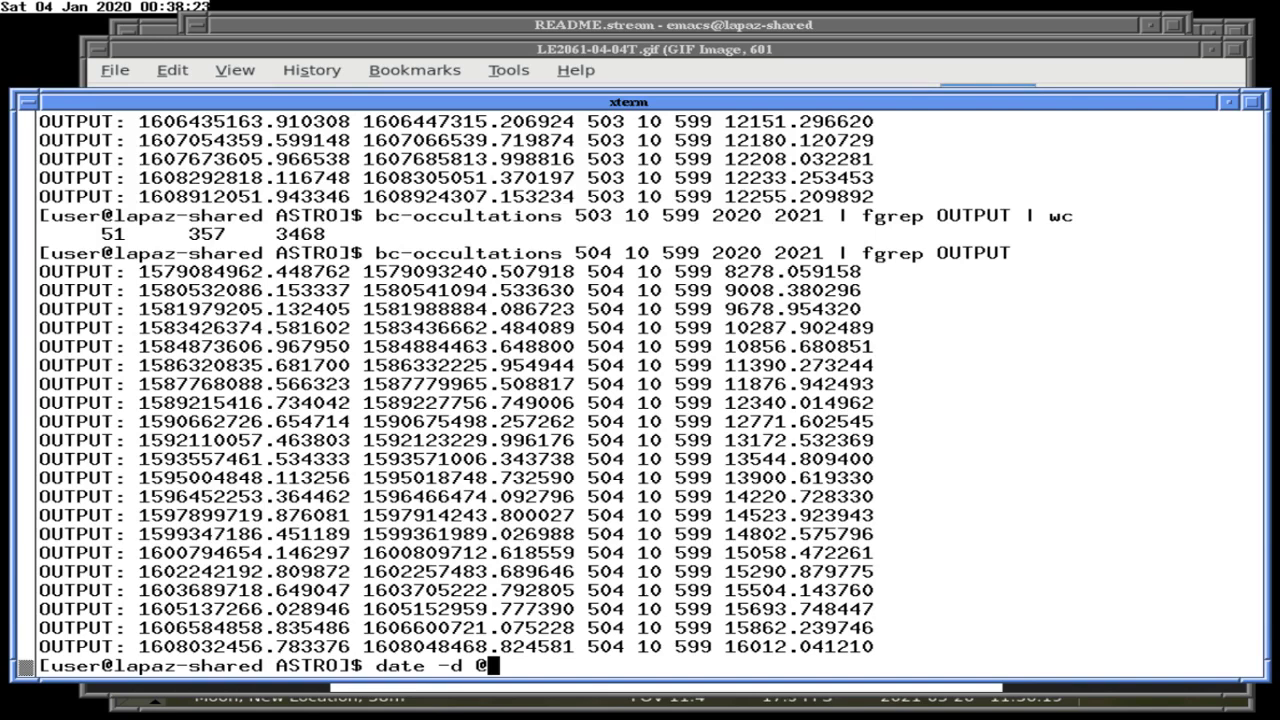
{"action": "double_click", "coordinate": [206, 271]}
{"action": "middle_click", "coordinate": [442, 405]}
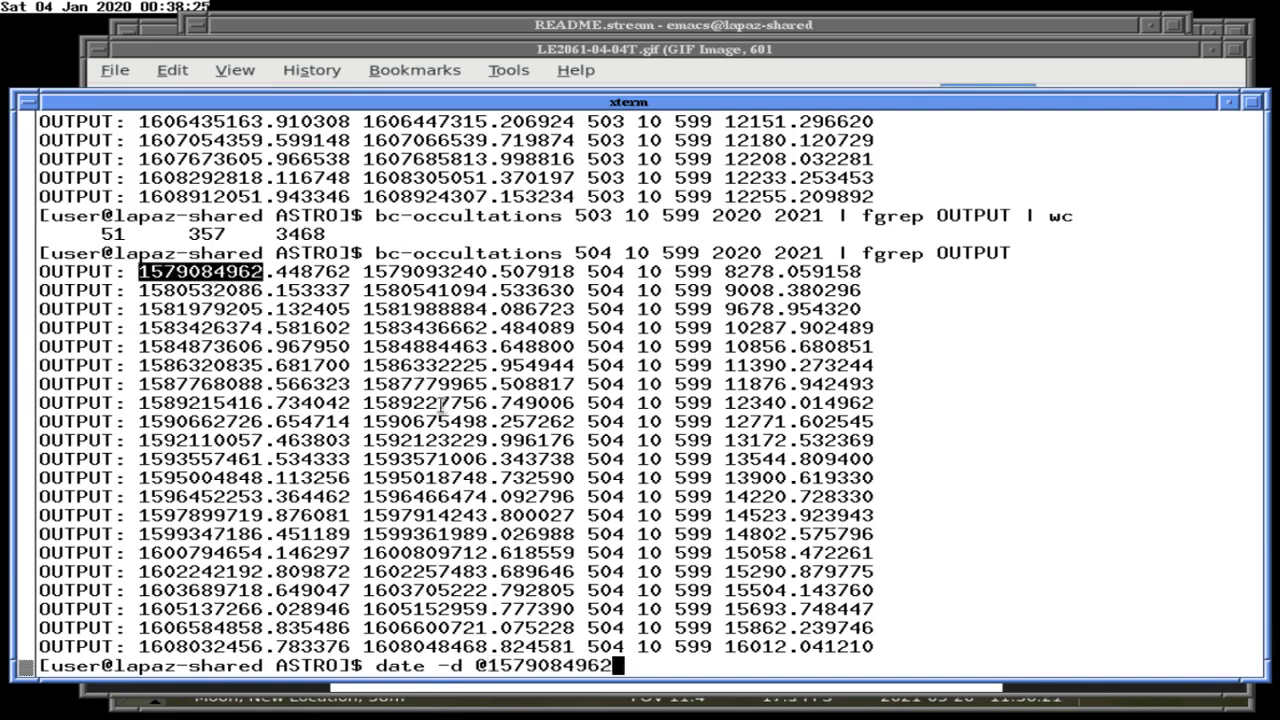
{"action": "key", "text": "Return"}
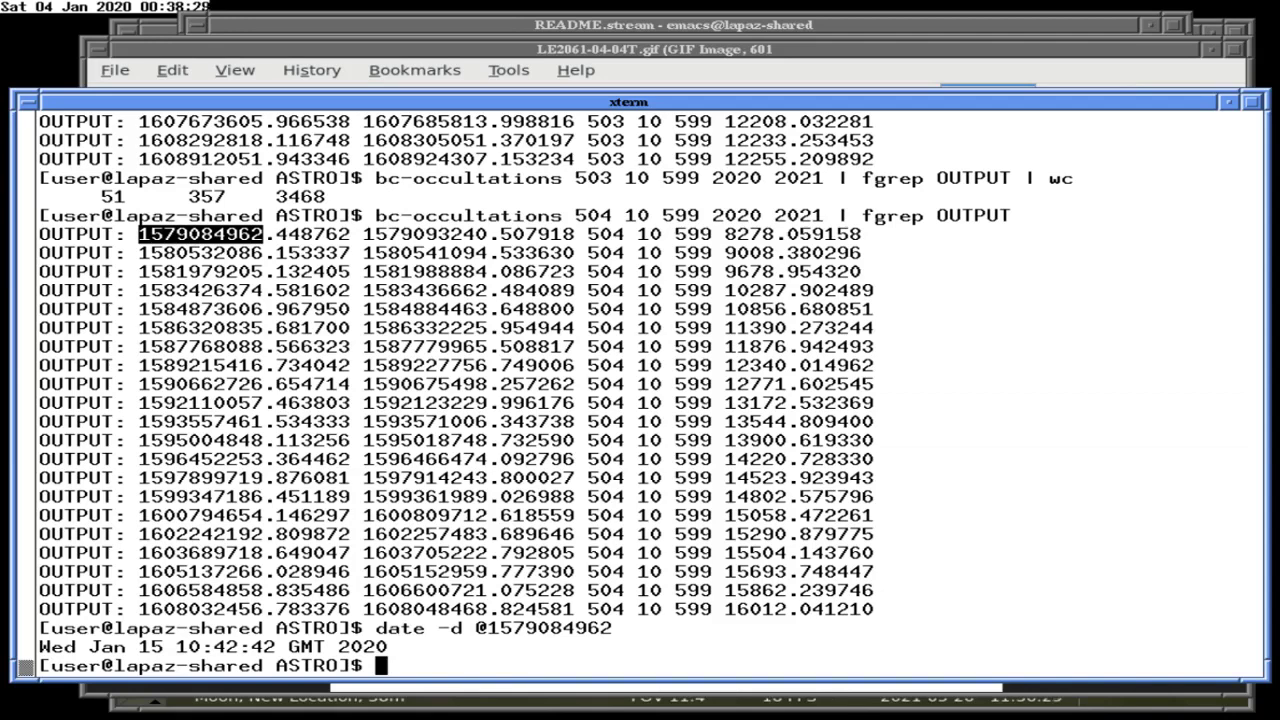
Look up body 504 by running "grep 504 naif_ids.html".
{"action": "type", "text": "grep "}
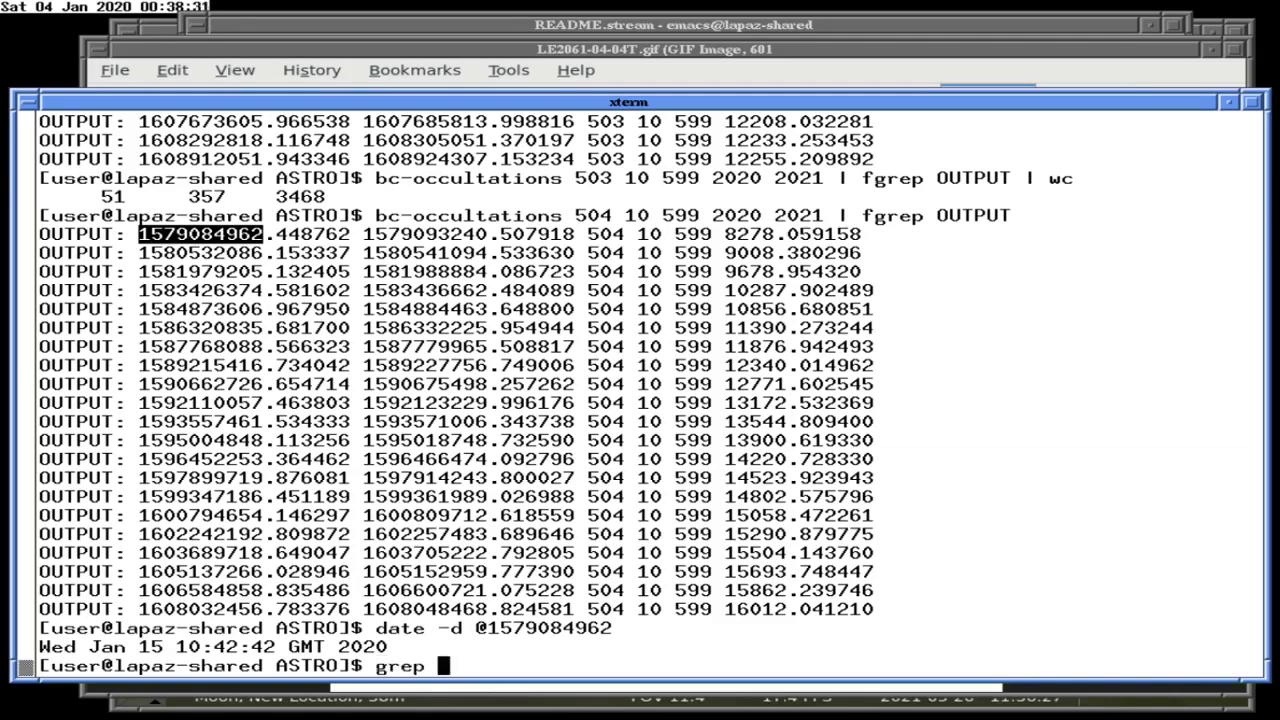
{"action": "type", "text": "504 naif_ids.html"}
{"action": "key", "text": "Return"}
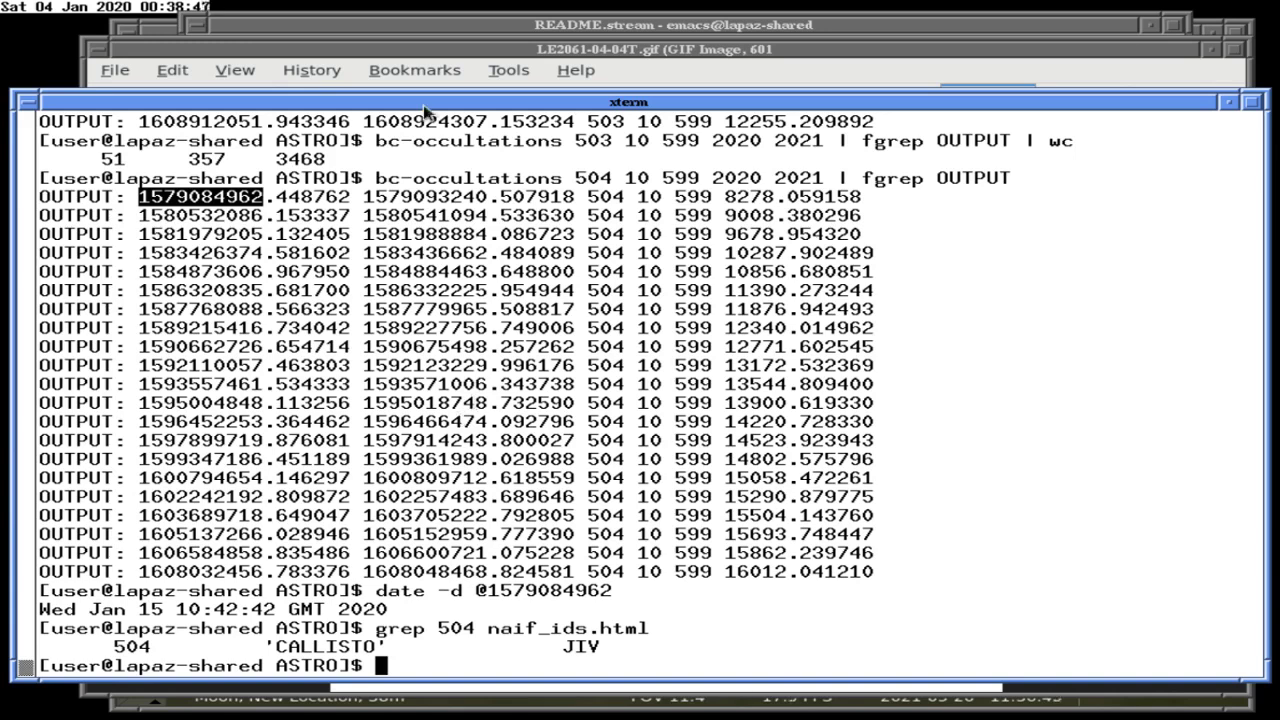
Switch to Stellarium and set the observer location to Callisto, at about N 0° 45' and E 4° 30' on the map.
{"action": "key", "text": "alt+Tab"}
{"action": "key", "text": "alt+Tab"}
{"action": "key", "text": "alt+Tab"}
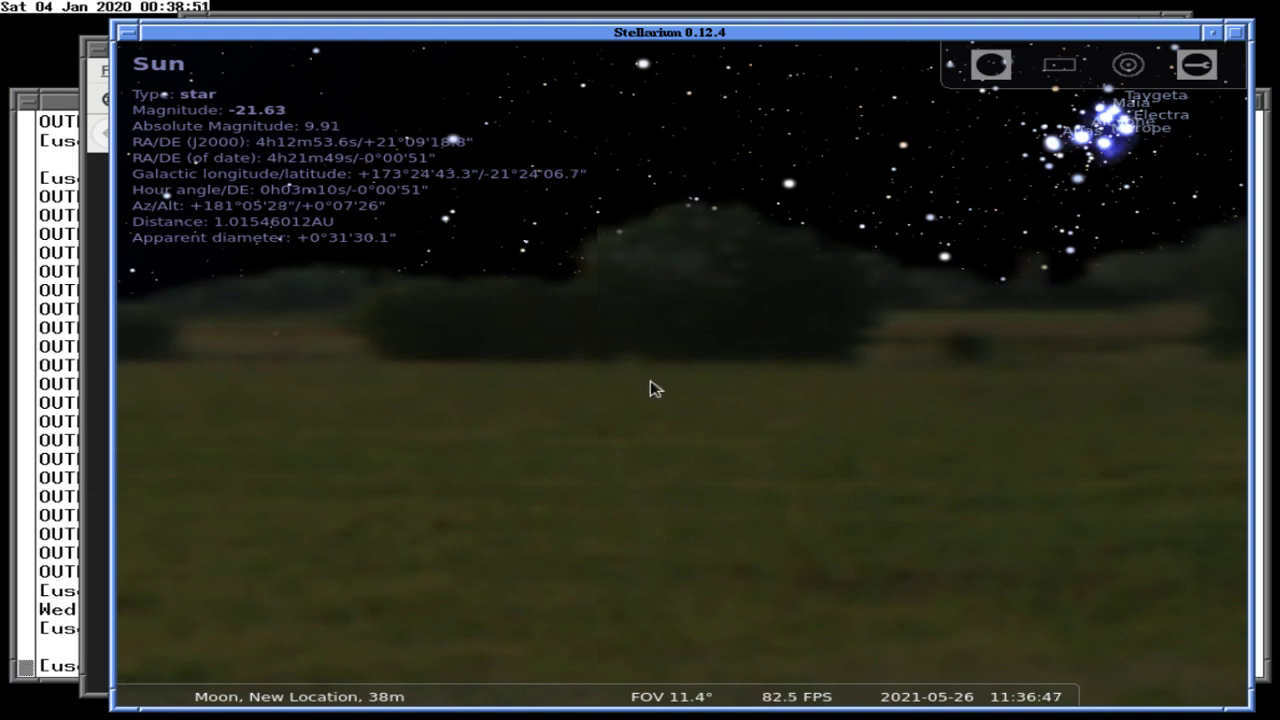
{"action": "key", "text": "F6"}
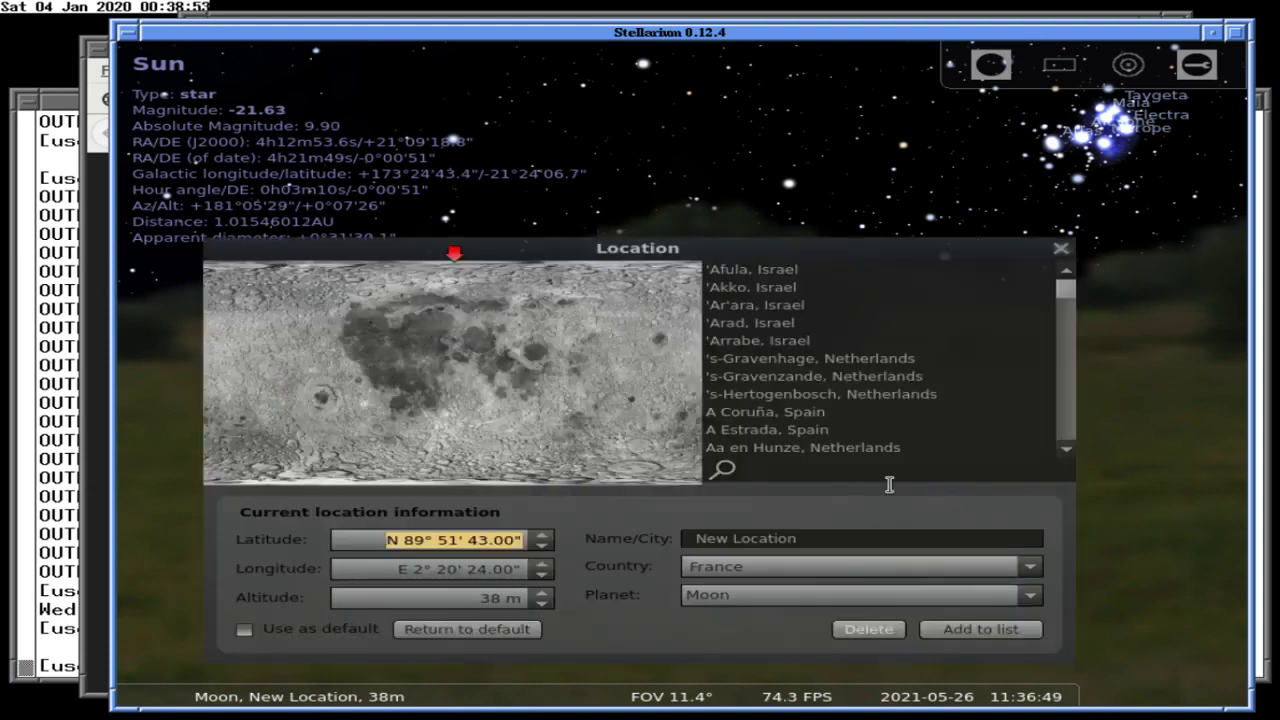
{"action": "left_click", "coordinate": [1030, 594]}
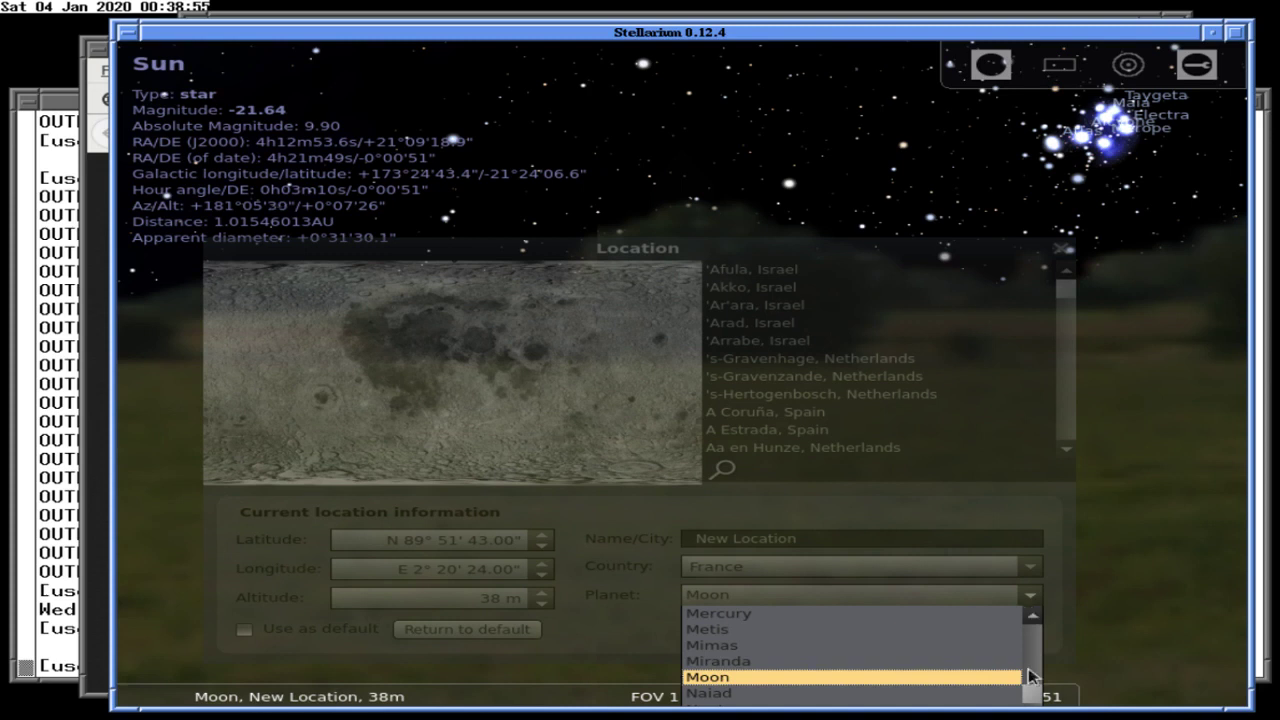
{"action": "left_click_drag", "start_coordinate": [1030, 676], "coordinate": [1030, 642]}
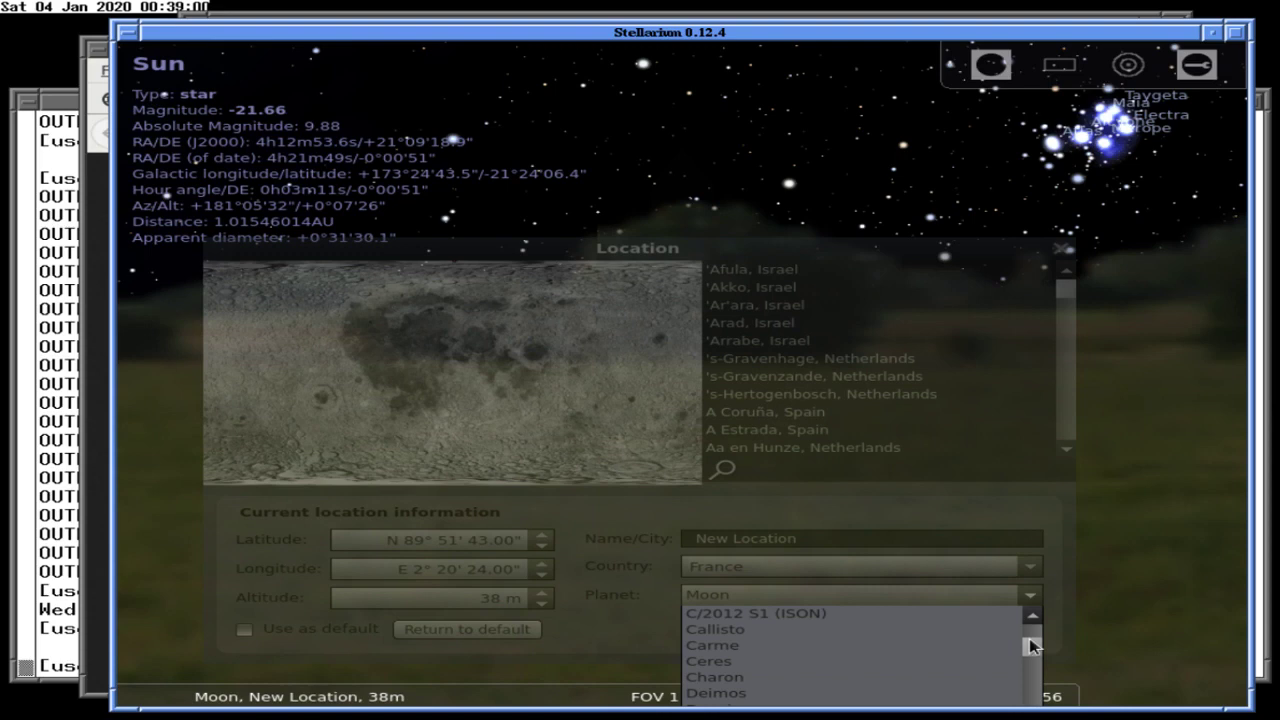
{"action": "left_click", "coordinate": [720, 631]}
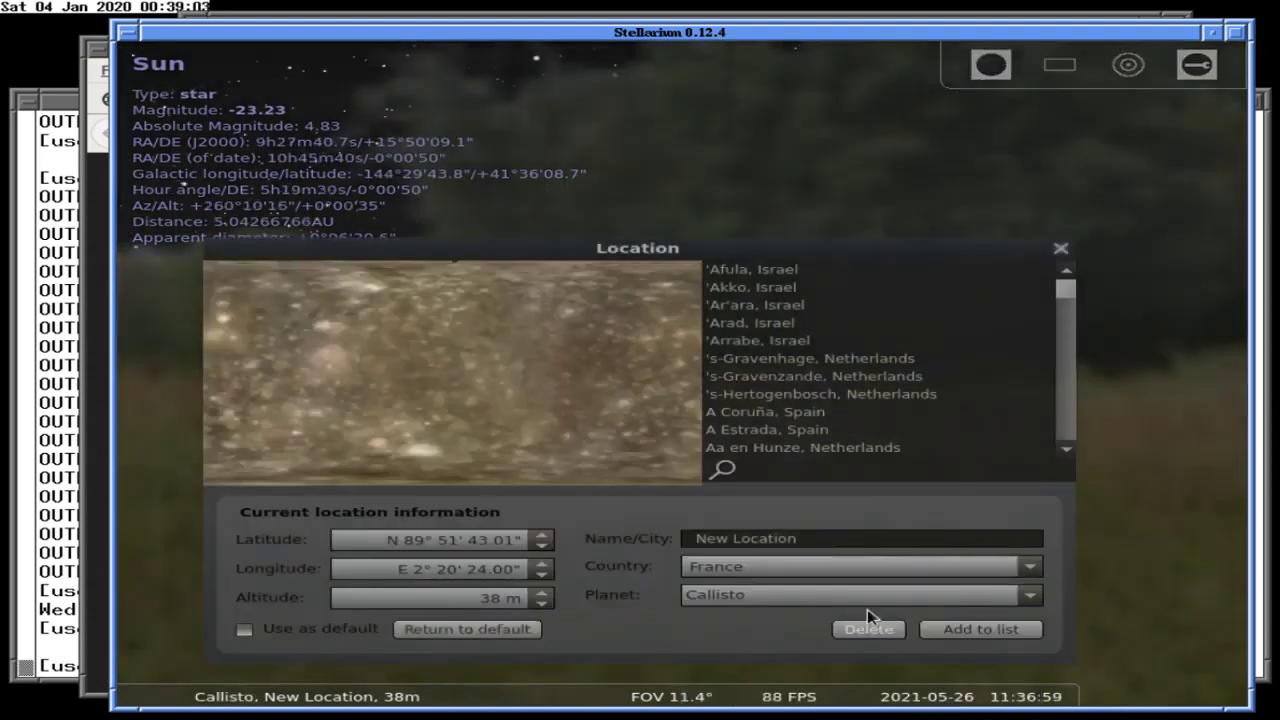
{"action": "left_click", "coordinate": [455, 370]}
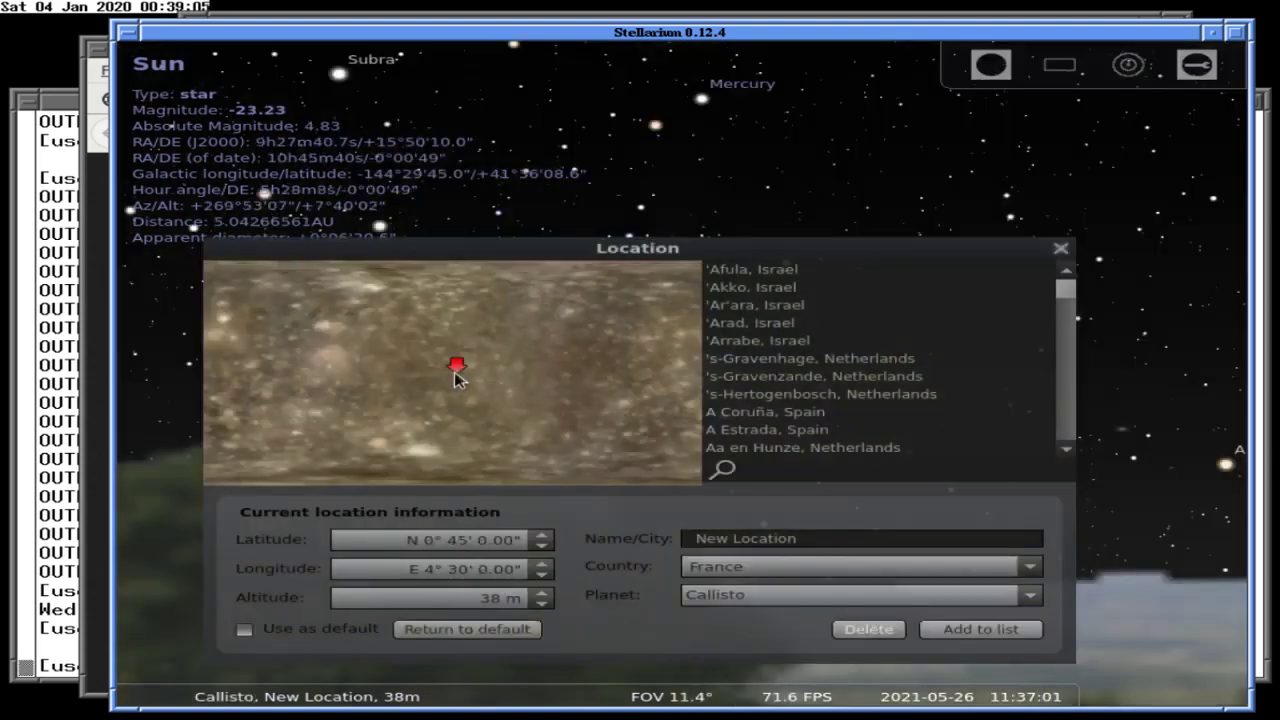
{"action": "left_click", "coordinate": [1059, 250]}
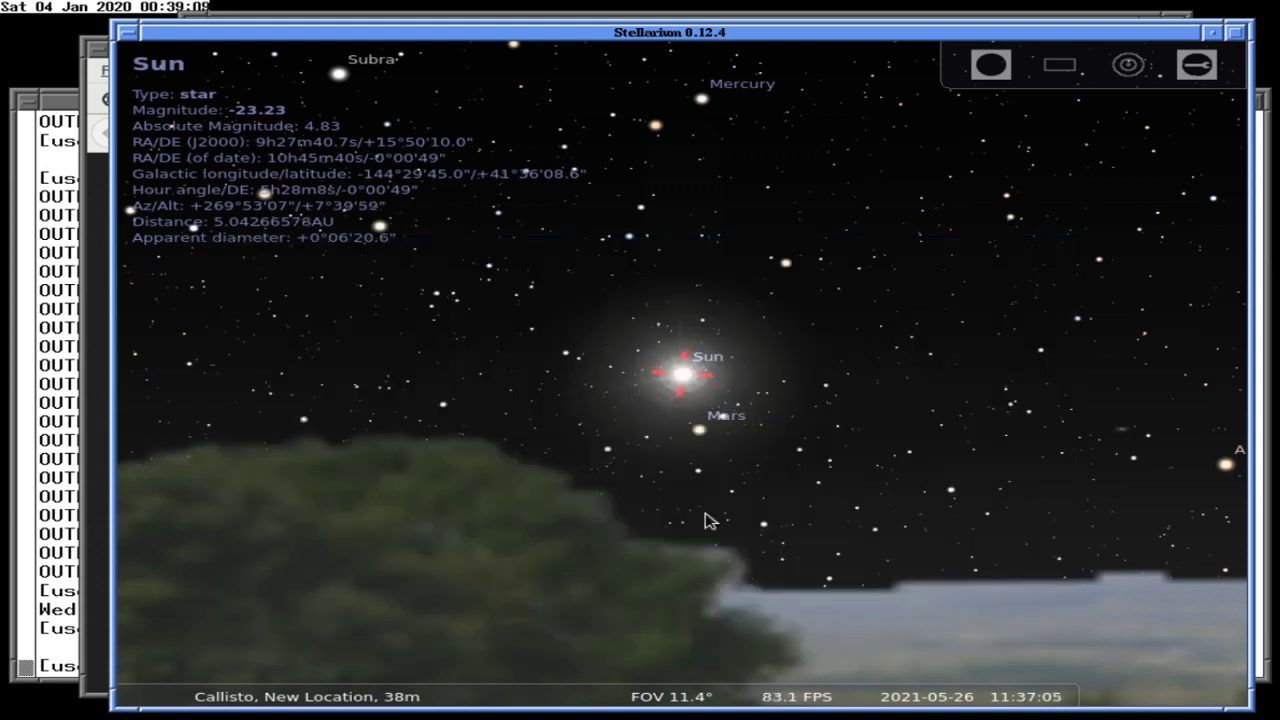
Hide the ground, then check the converted eclipse date in the xterm and return to Stellarium.
{"action": "left_click", "coordinate": [414, 686]}
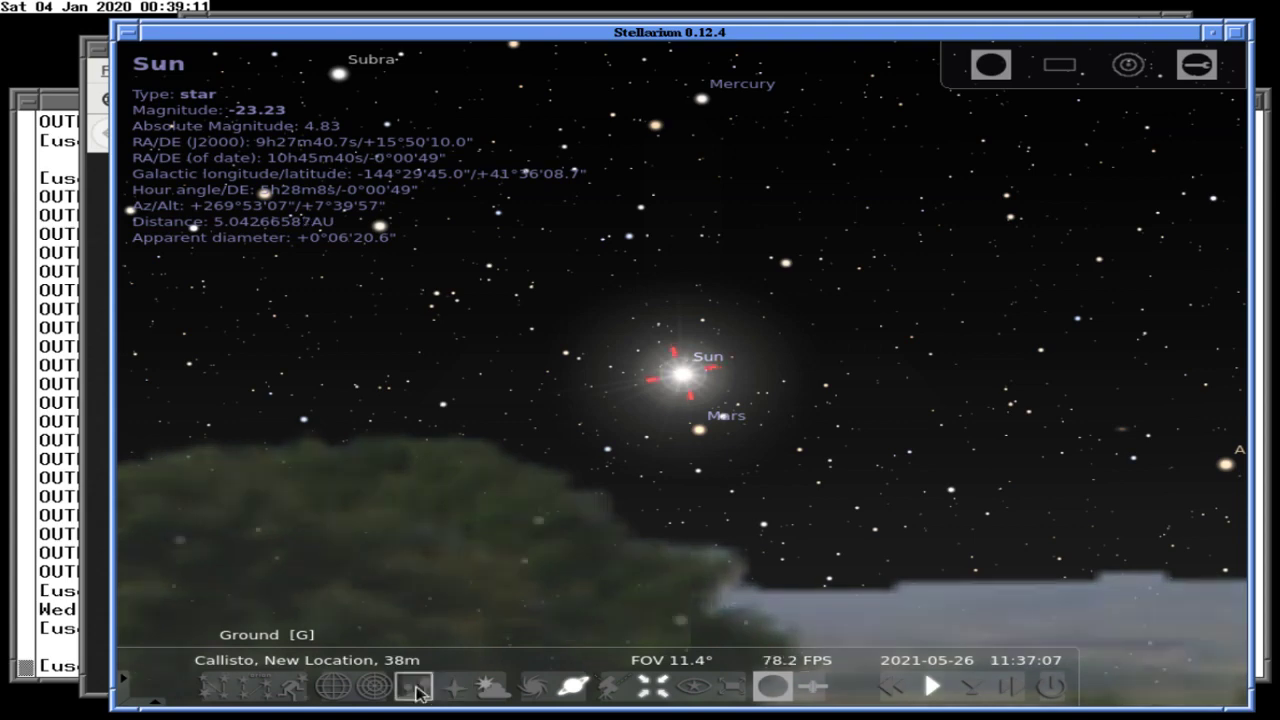
{"action": "left_click", "coordinate": [66, 444]}
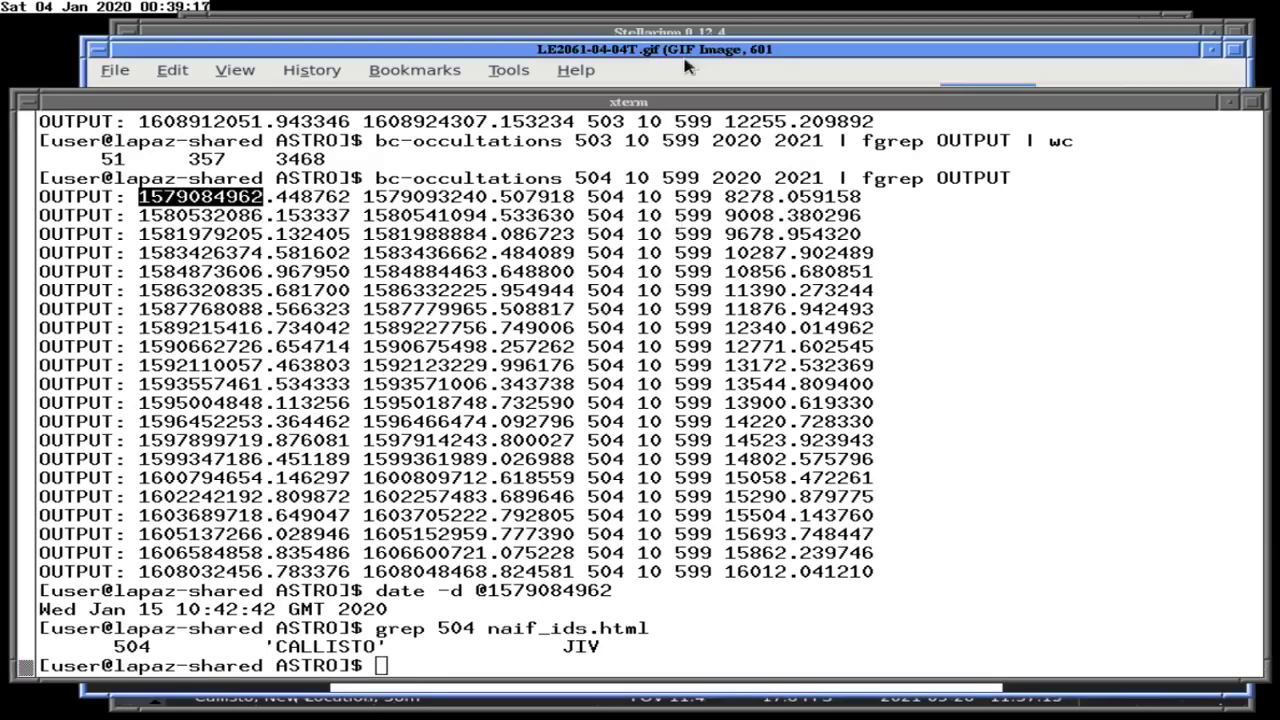
{"action": "left_click", "coordinate": [686, 66]}
{"action": "left_click", "coordinate": [686, 32]}
Set the simulation date to 2020/1/15 and close the date and time settings.
{"action": "key", "text": "F5"}
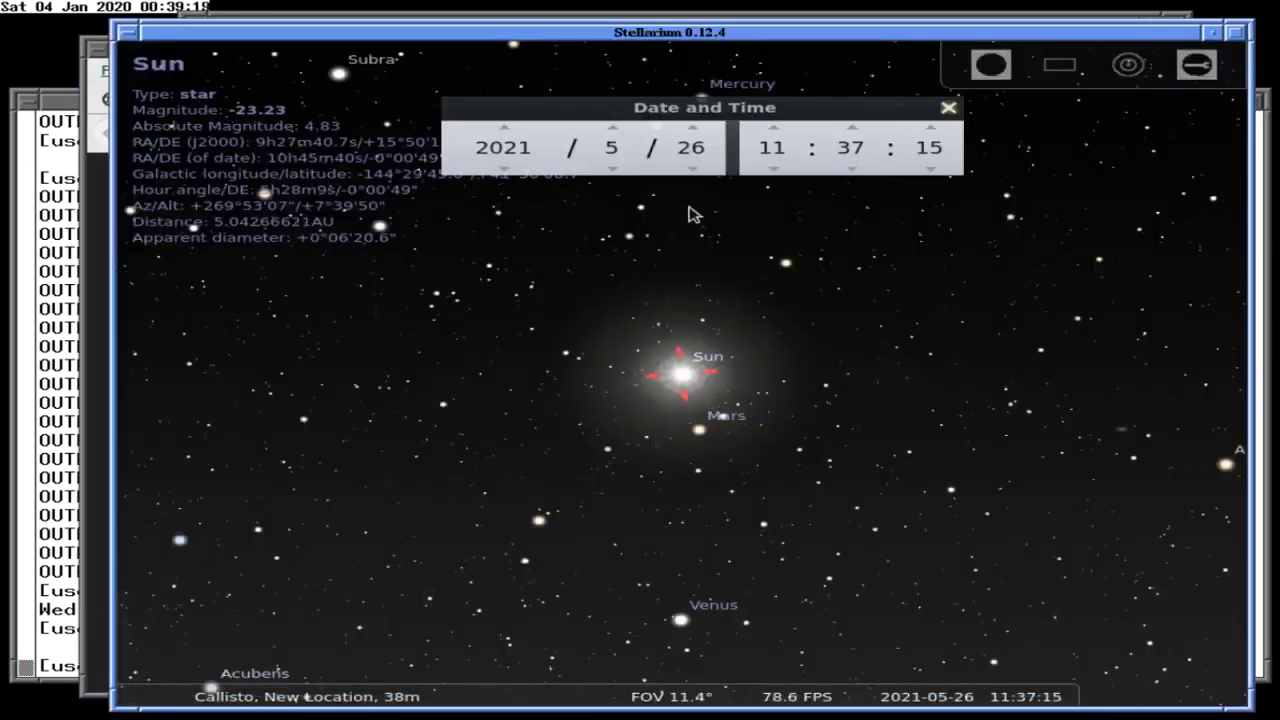
{"action": "double_click", "coordinate": [508, 145]}
{"action": "type", "text": "2020"}
{"action": "key", "text": "Tab"}
{"action": "type", "text": "1"}
{"action": "key", "text": "Tab"}
{"action": "type", "text": "15"}
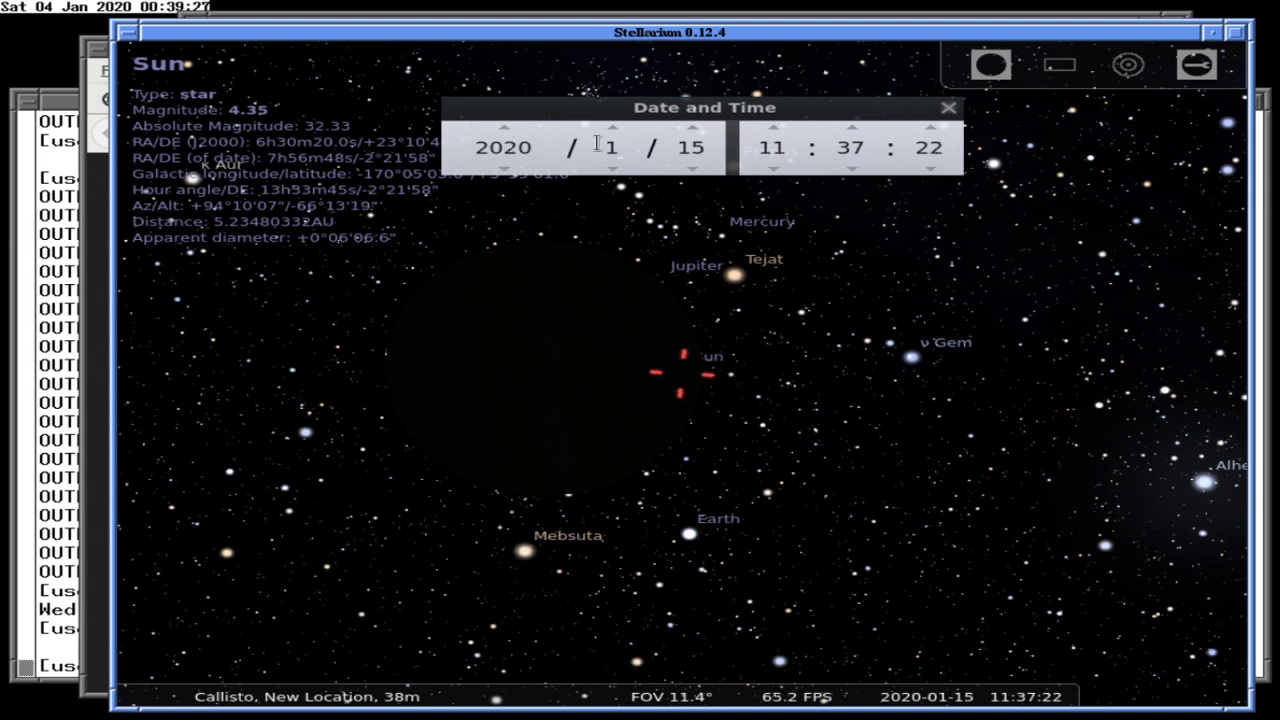
{"action": "left_click", "coordinate": [948, 107]}
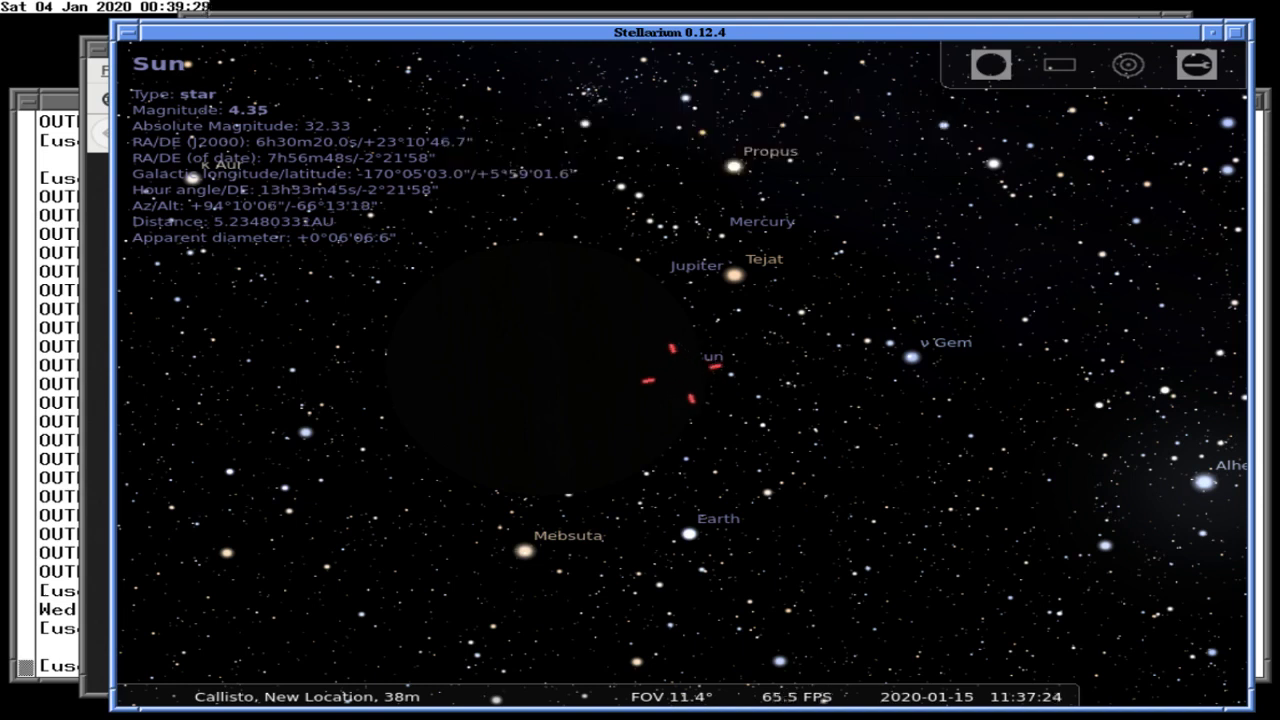
Run time backwards to about 10:27 on 2020-01-15, restore the normal rate and examine Jupiter's edge at the Sun up close.
{"action": "left_click", "coordinate": [893, 686]}
{"action": "left_click", "coordinate": [895, 686]}
{"action": "left_click", "coordinate": [896, 686]}
{"action": "left_click", "coordinate": [898, 687]}
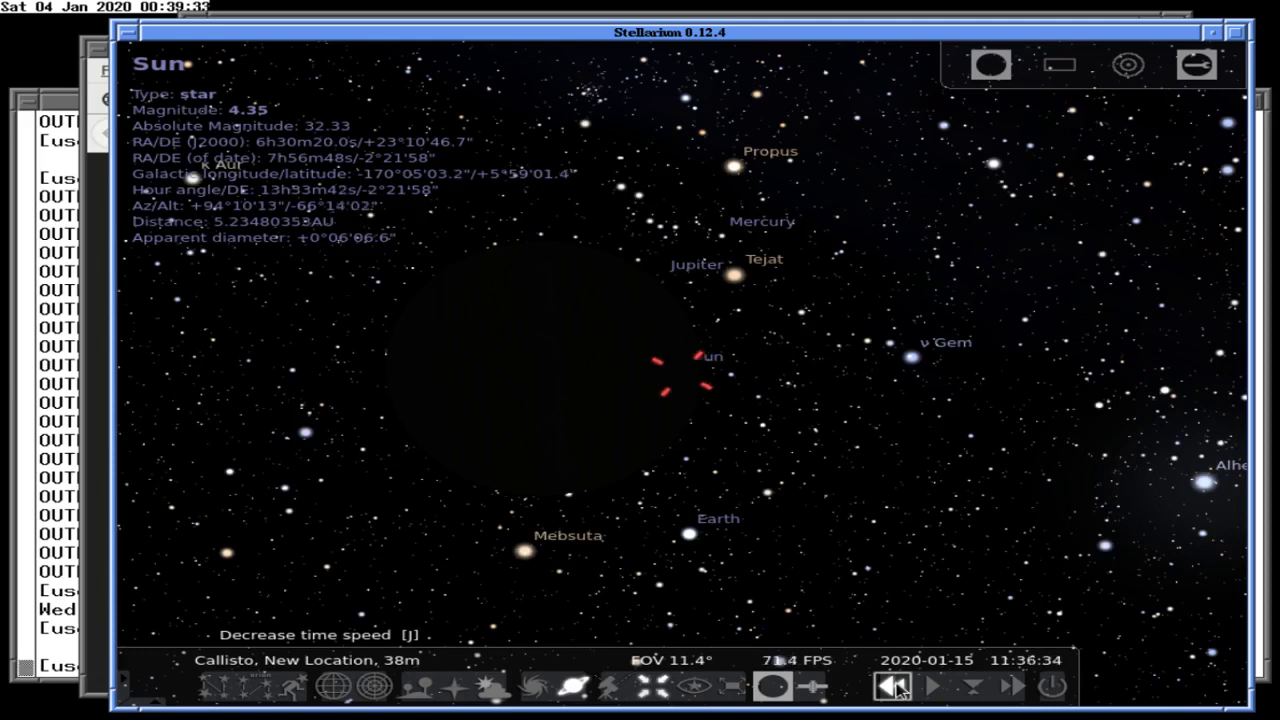
{"action": "left_click", "coordinate": [896, 686]}
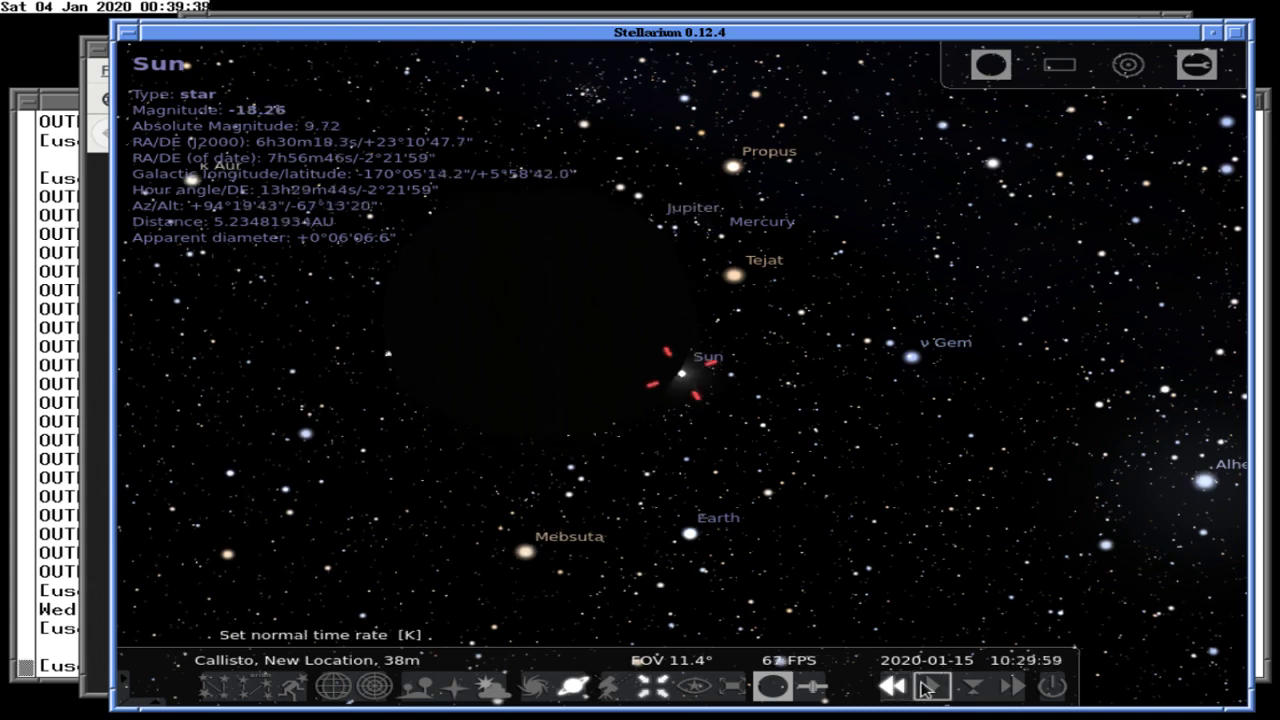
{"action": "left_click", "coordinate": [927, 686]}
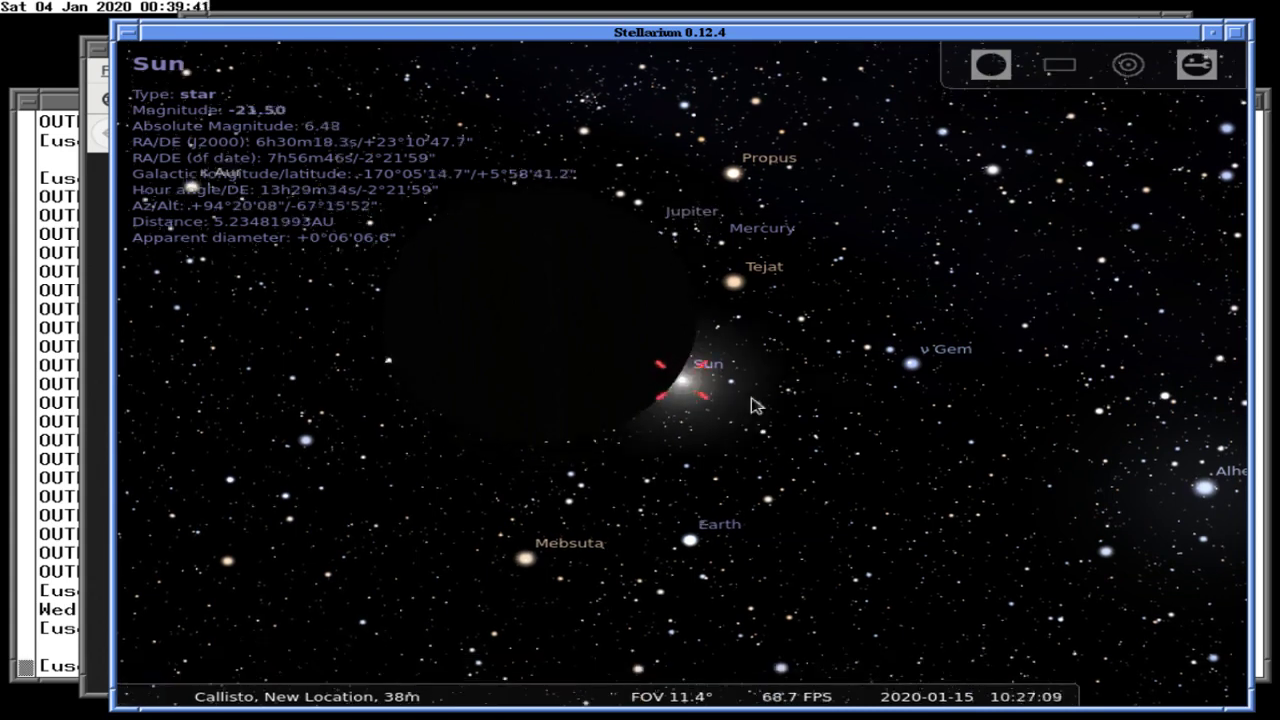
{"action": "scroll", "coordinate": [753, 405], "scroll_direction": "up", "scroll_amount": 5}
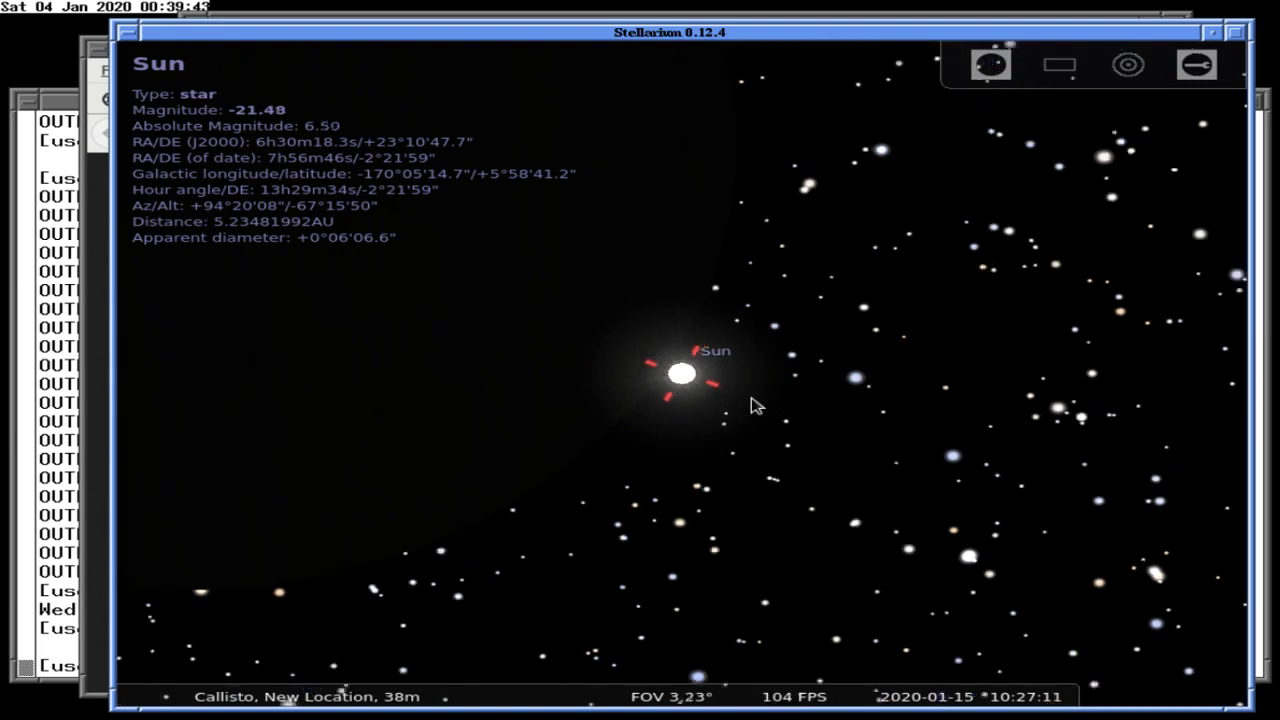
{"action": "scroll", "coordinate": [753, 405], "scroll_direction": "down", "scroll_amount": 1}
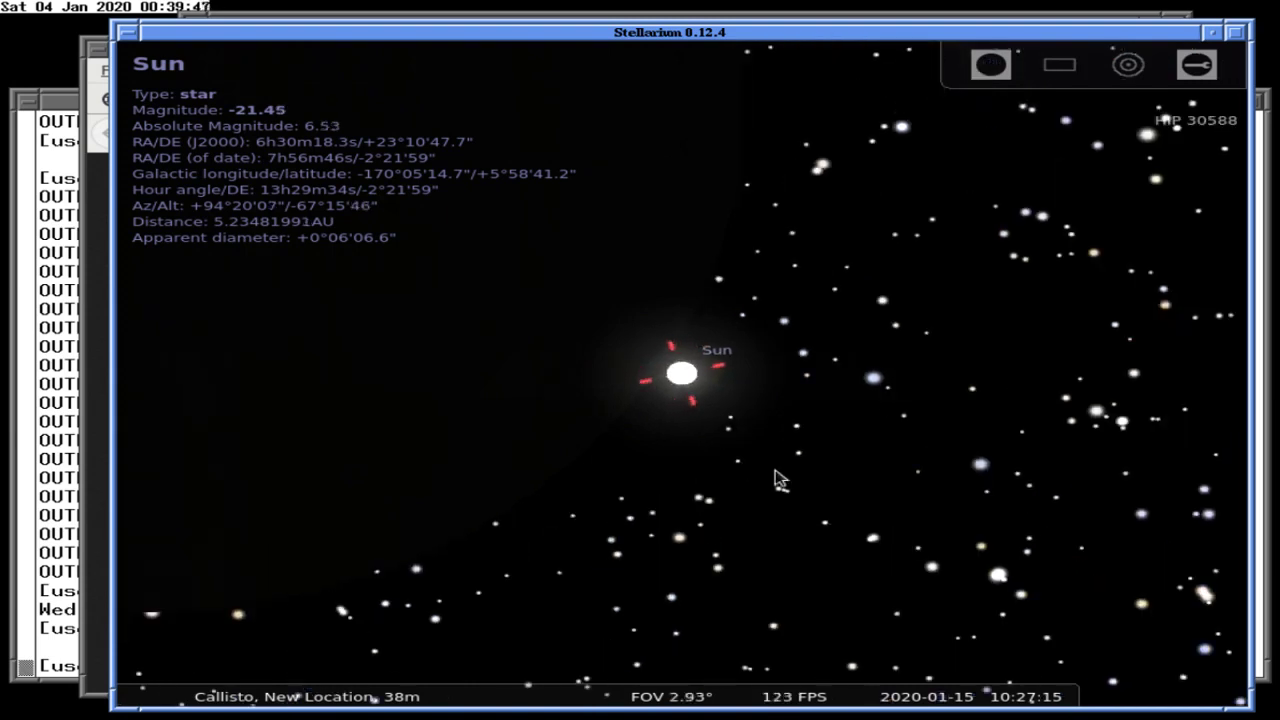
{"action": "mouse_move", "coordinate": [892, 686]}
{"action": "left_click", "coordinate": [932, 686]}
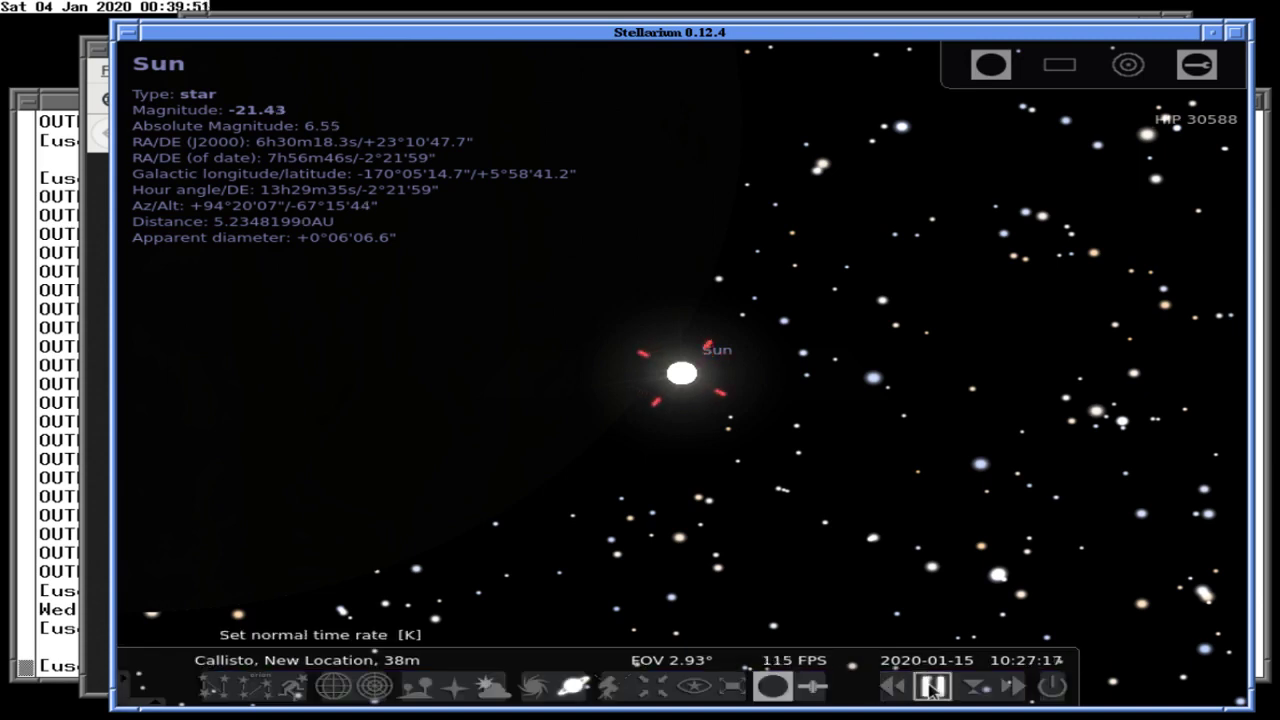
Reset the simulation to the current time, recentre on the Sun and fast-forward to 2020-01-14 about 14:31 before restoring the normal rate.
{"action": "left_click", "coordinate": [972, 686]}
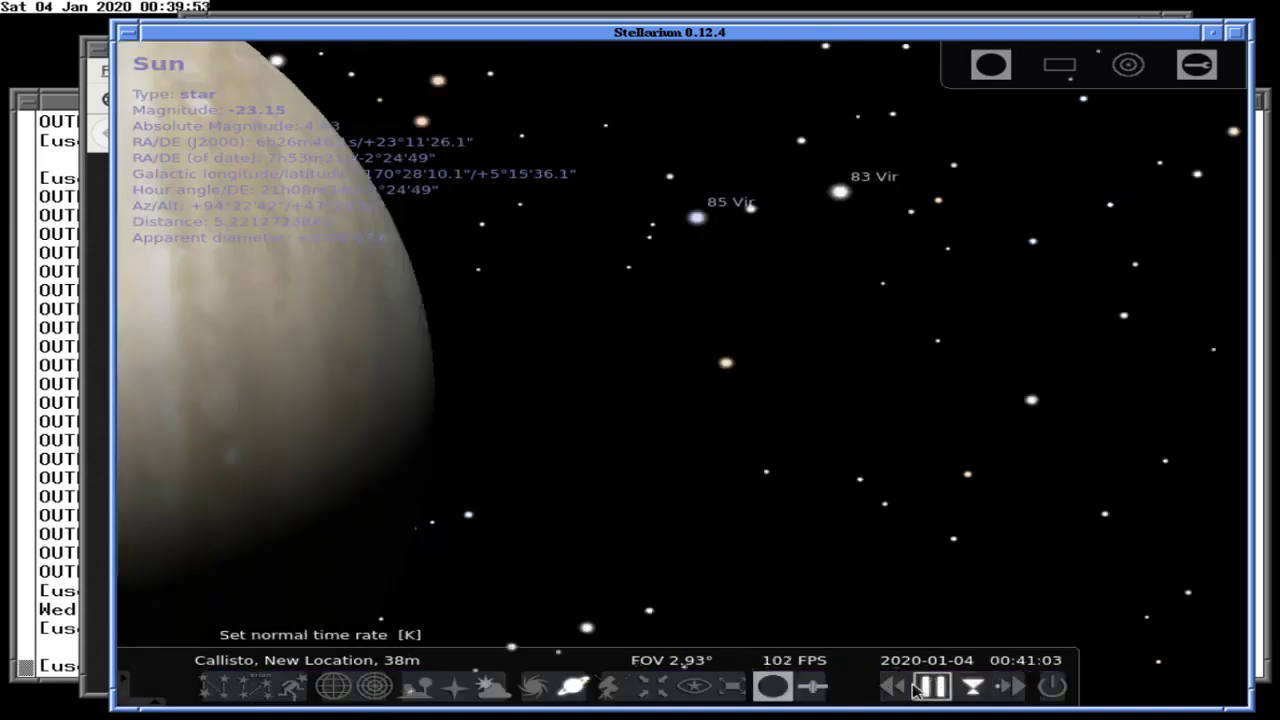
{"action": "key", "text": "space"}
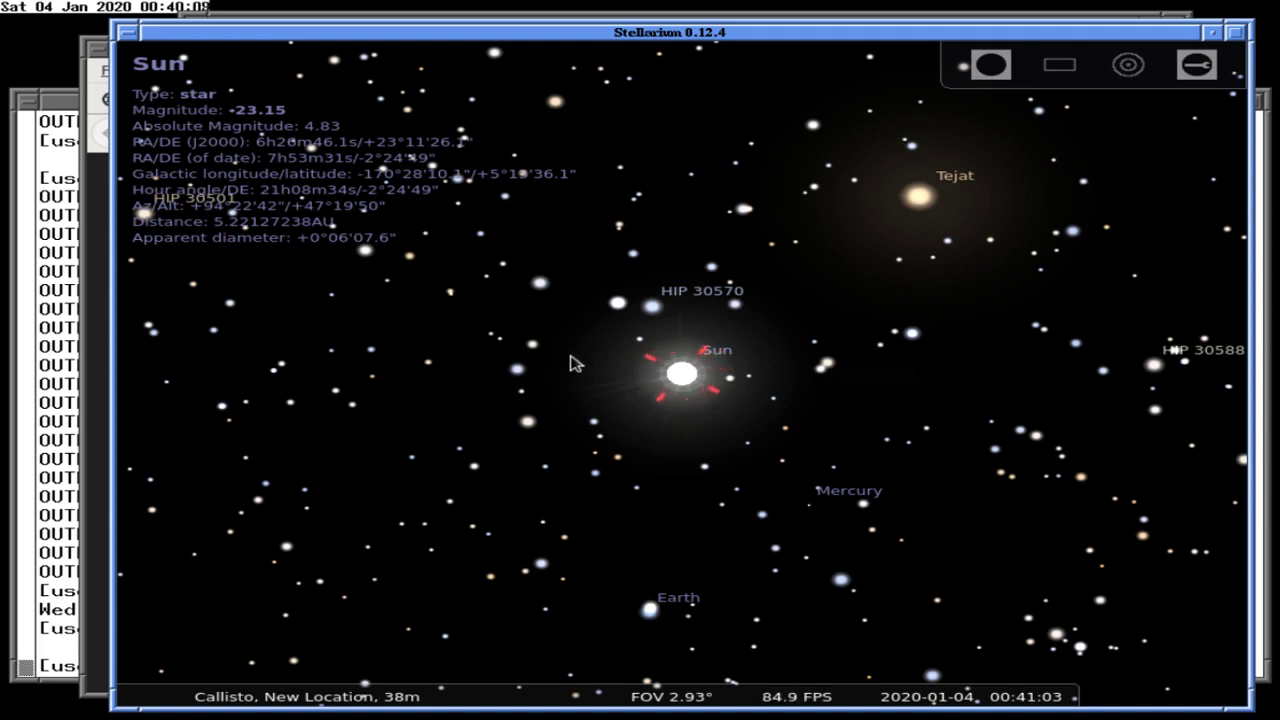
{"action": "mouse_move", "coordinate": [935, 686]}
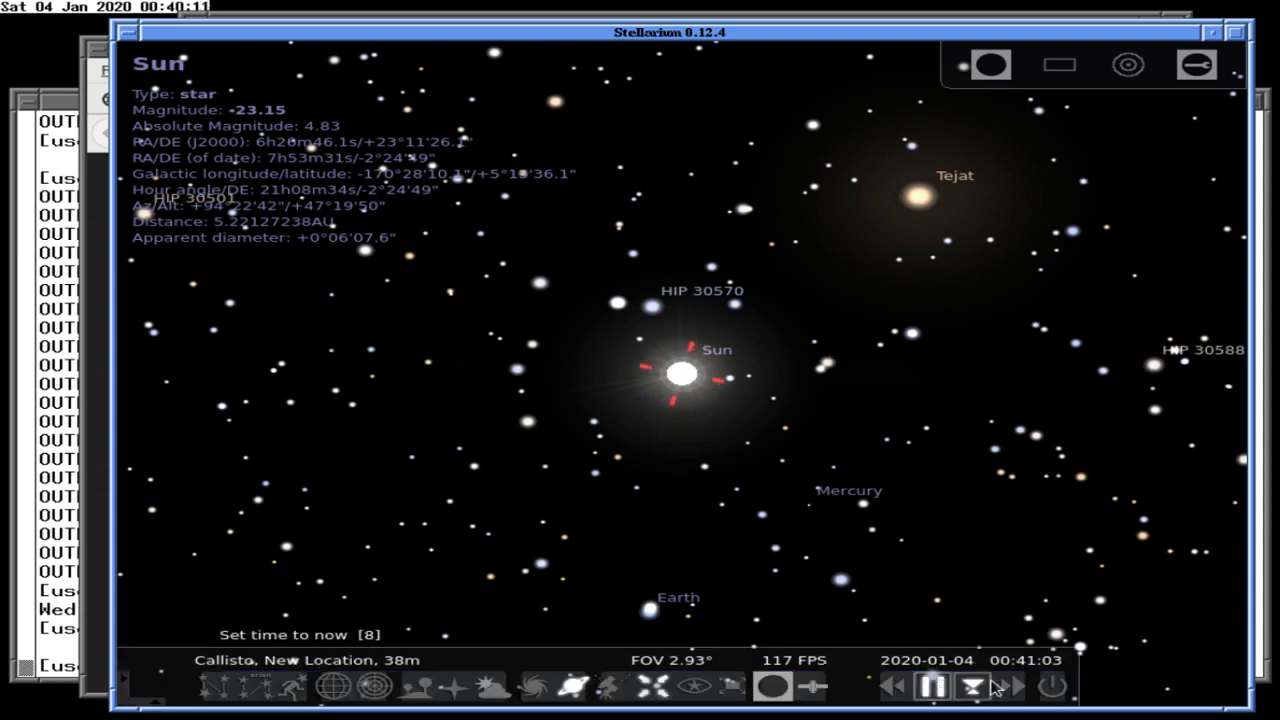
{"action": "left_click", "coordinate": [1012, 686]}
{"action": "left_click", "coordinate": [1012, 686]}
{"action": "left_click", "coordinate": [1012, 686]}
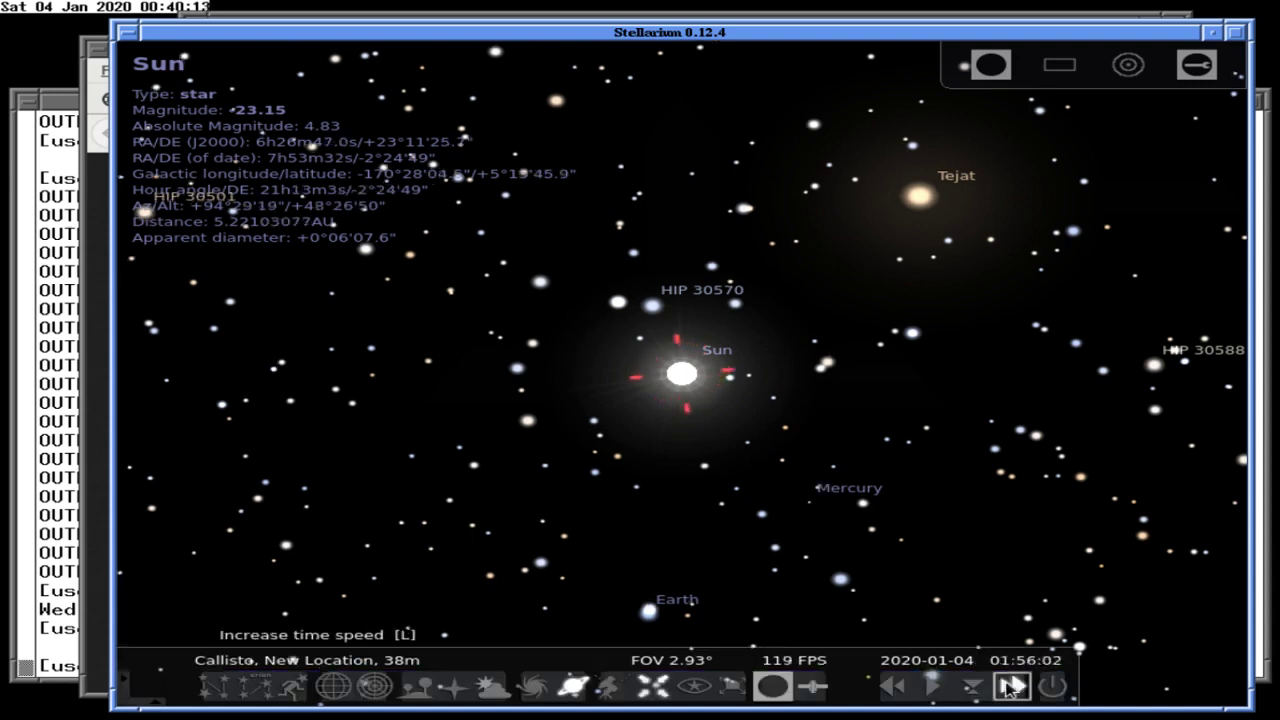
{"action": "left_click", "coordinate": [1012, 686]}
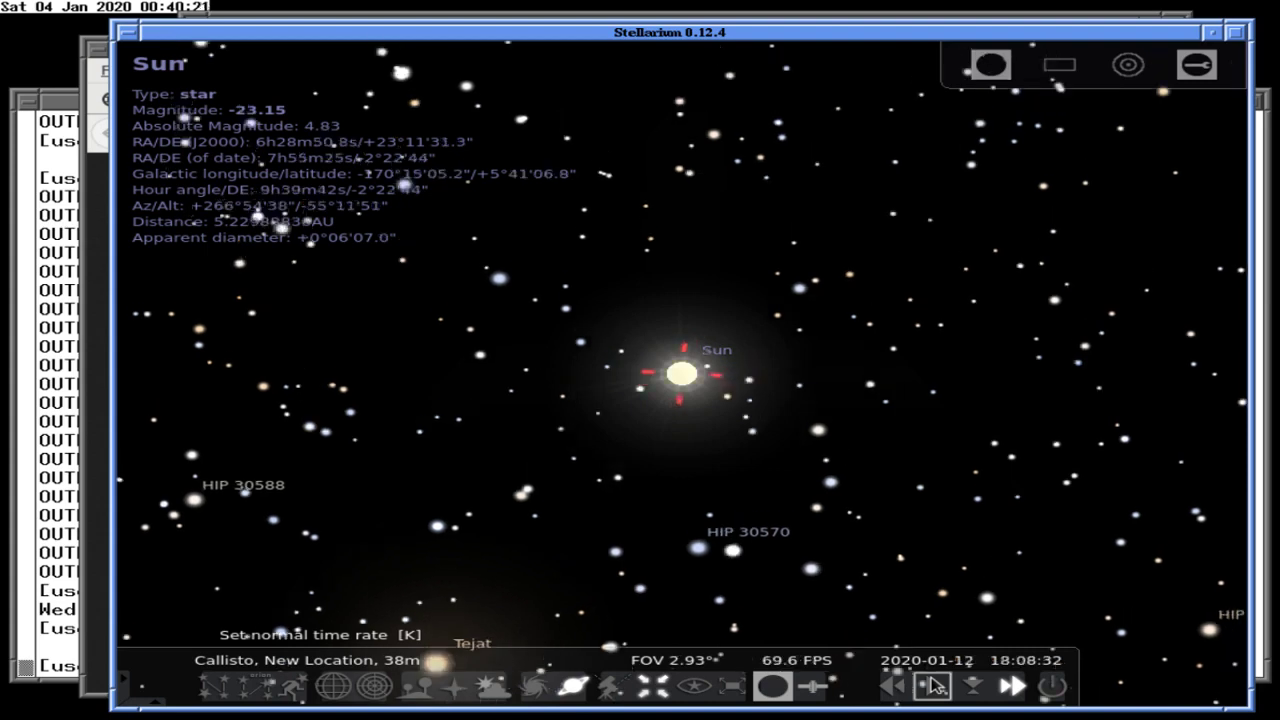
{"action": "left_click", "coordinate": [934, 685]}
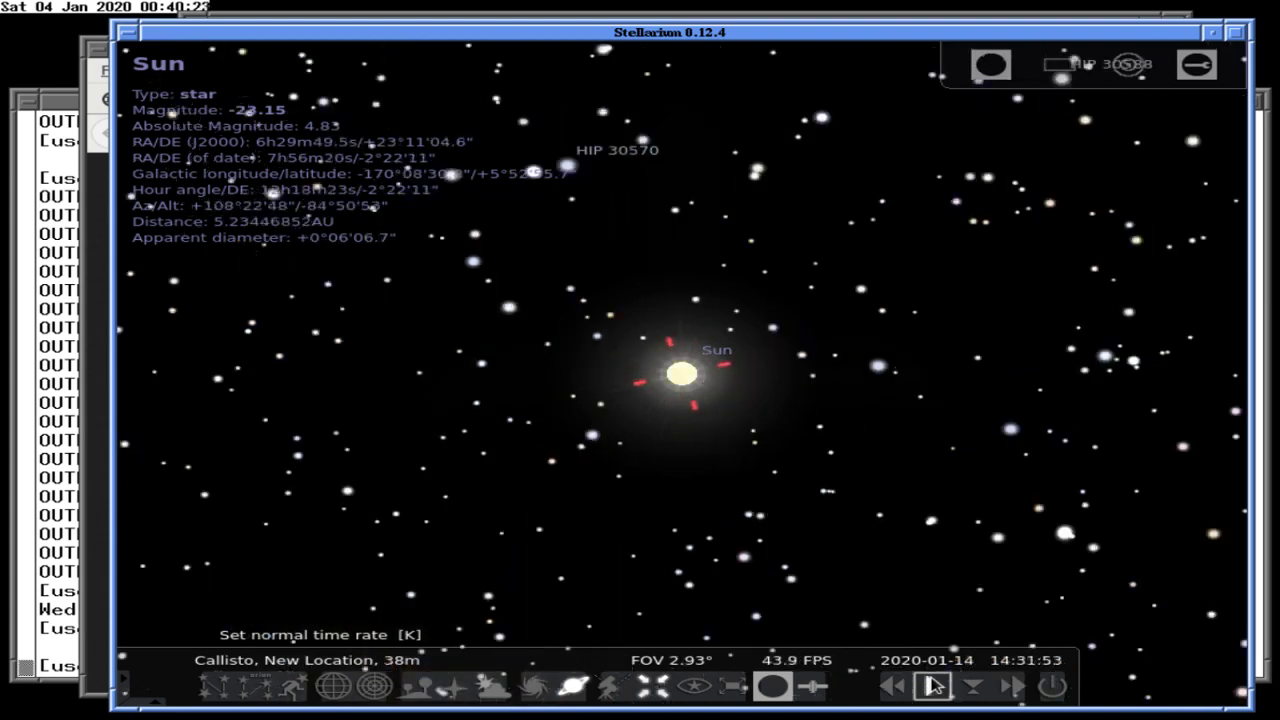
Run time backwards from 14 January to about 15:33 on 2020-01-10, then restore the normal time rate.
{"action": "left_click", "coordinate": [893, 685]}
{"action": "left_click", "coordinate": [893, 685]}
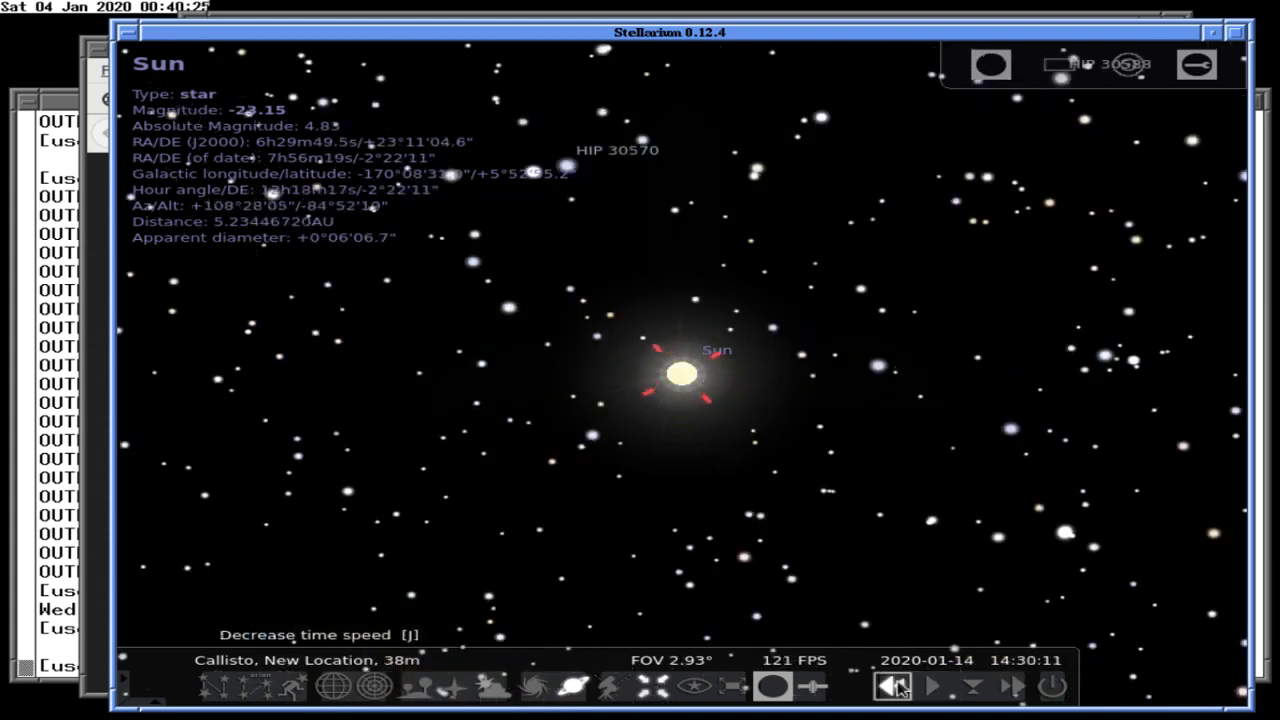
{"action": "left_click", "coordinate": [893, 685]}
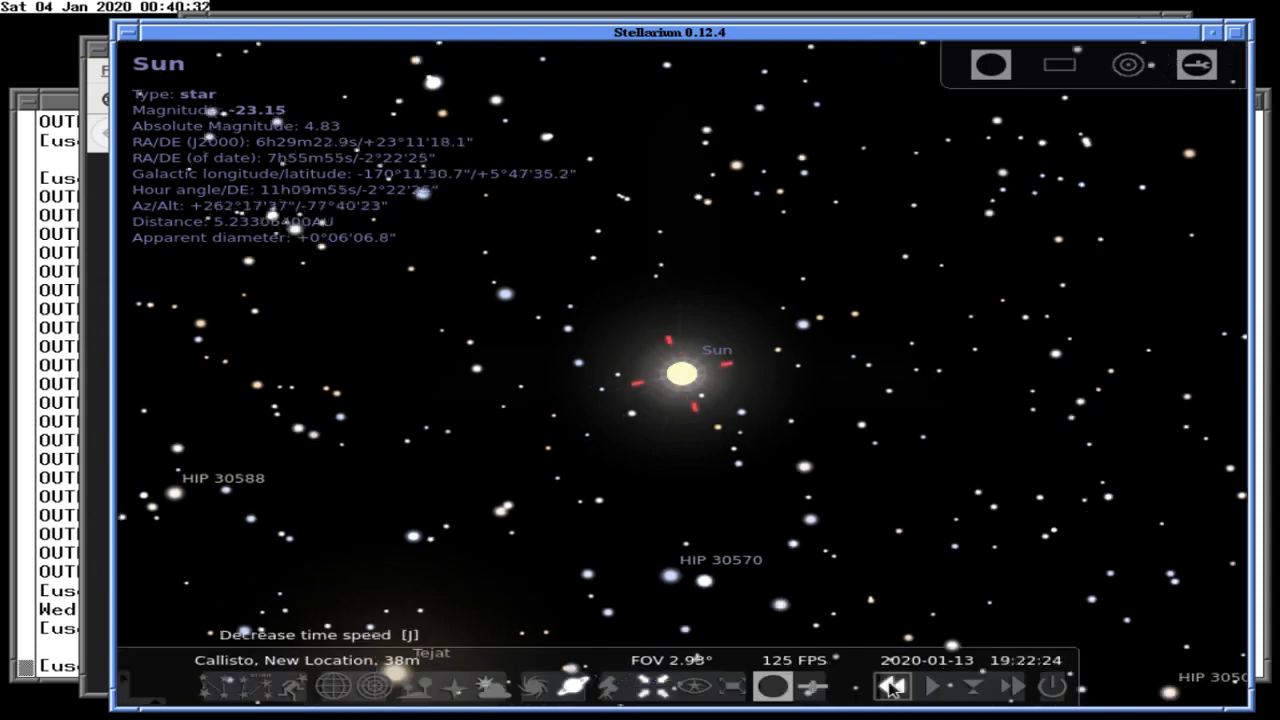
{"action": "left_click", "coordinate": [893, 687]}
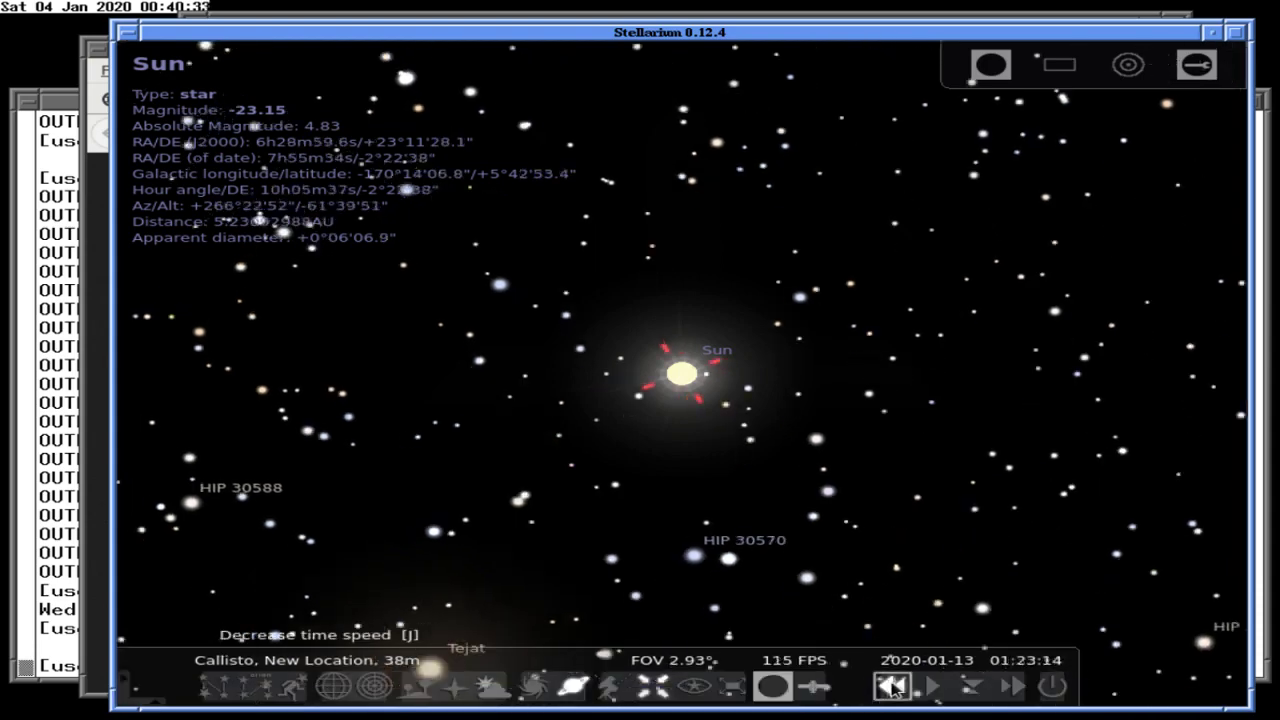
{"action": "left_click", "coordinate": [930, 687]}
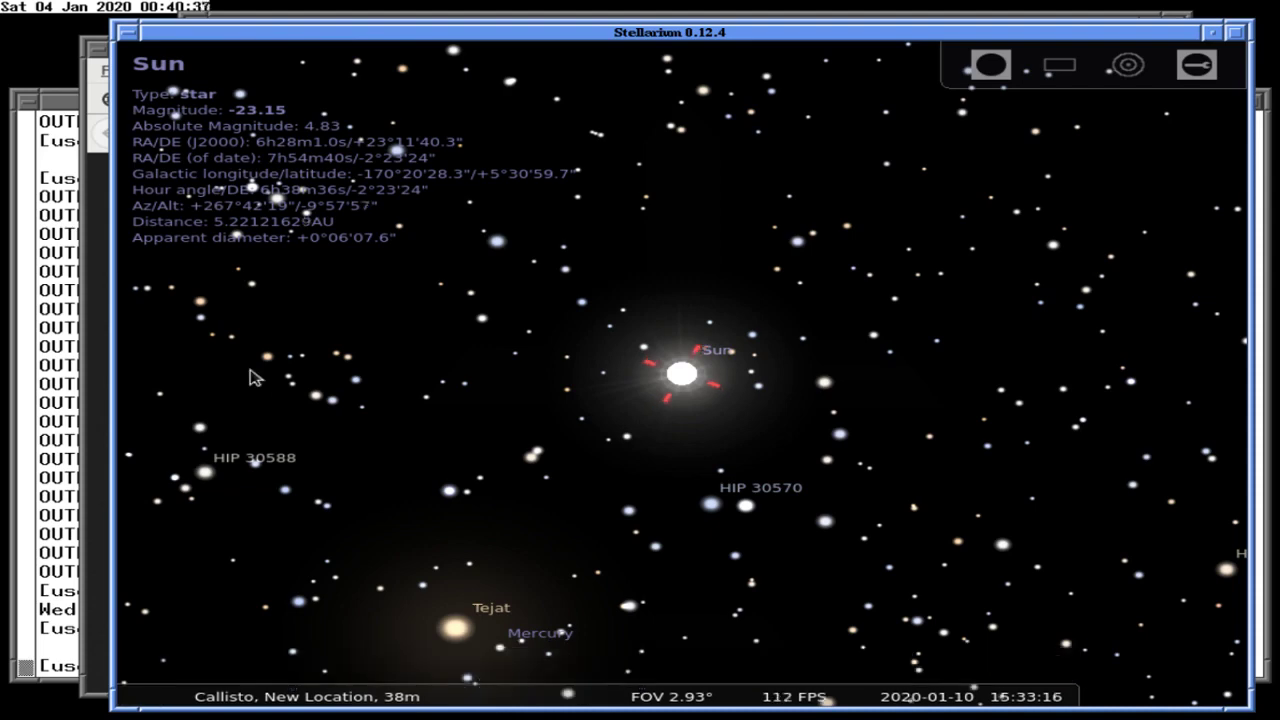
Recheck the first Callisto eclipse date in the xterm and return to Stellarium.
{"action": "left_click", "coordinate": [90, 395]}
{"action": "left_click", "coordinate": [55, 357]}
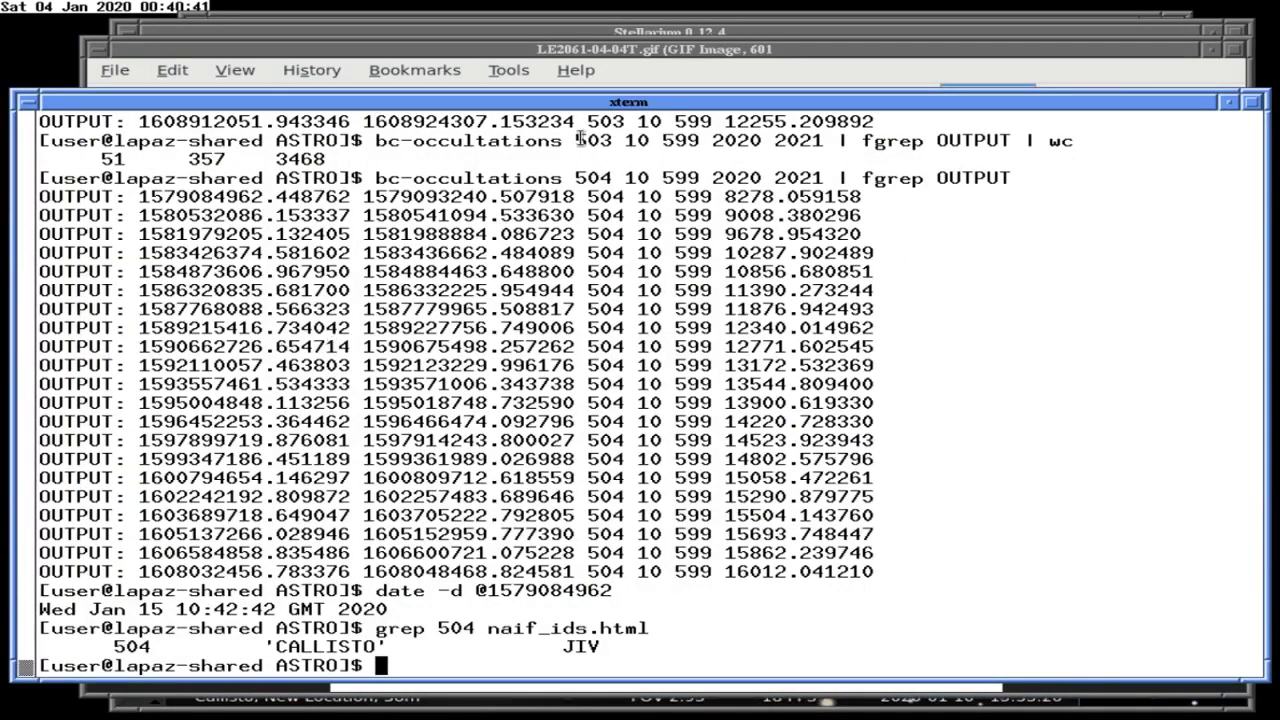
{"action": "left_click", "coordinate": [230, 688]}
{"action": "left_click", "coordinate": [700, 32]}
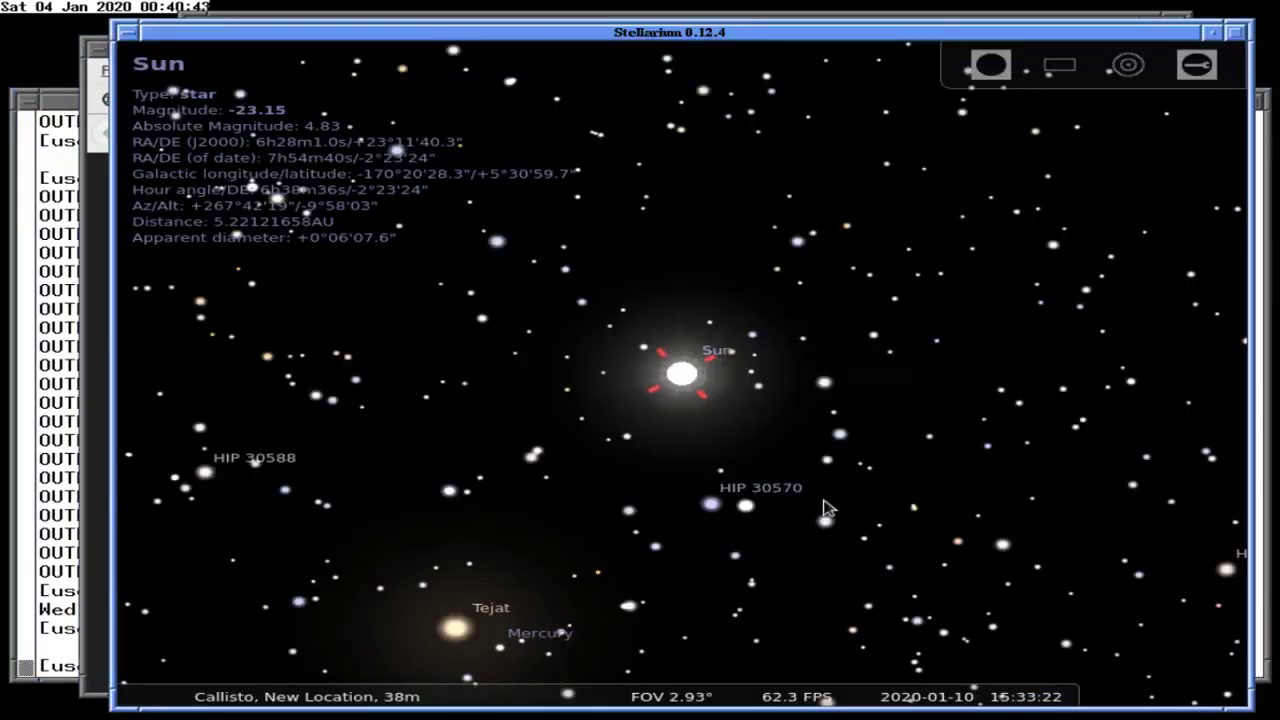
Run time backwards to about 10:37 on 2020-01-10, then restore the normal time rate.
{"action": "mouse_move", "coordinate": [990, 685]}
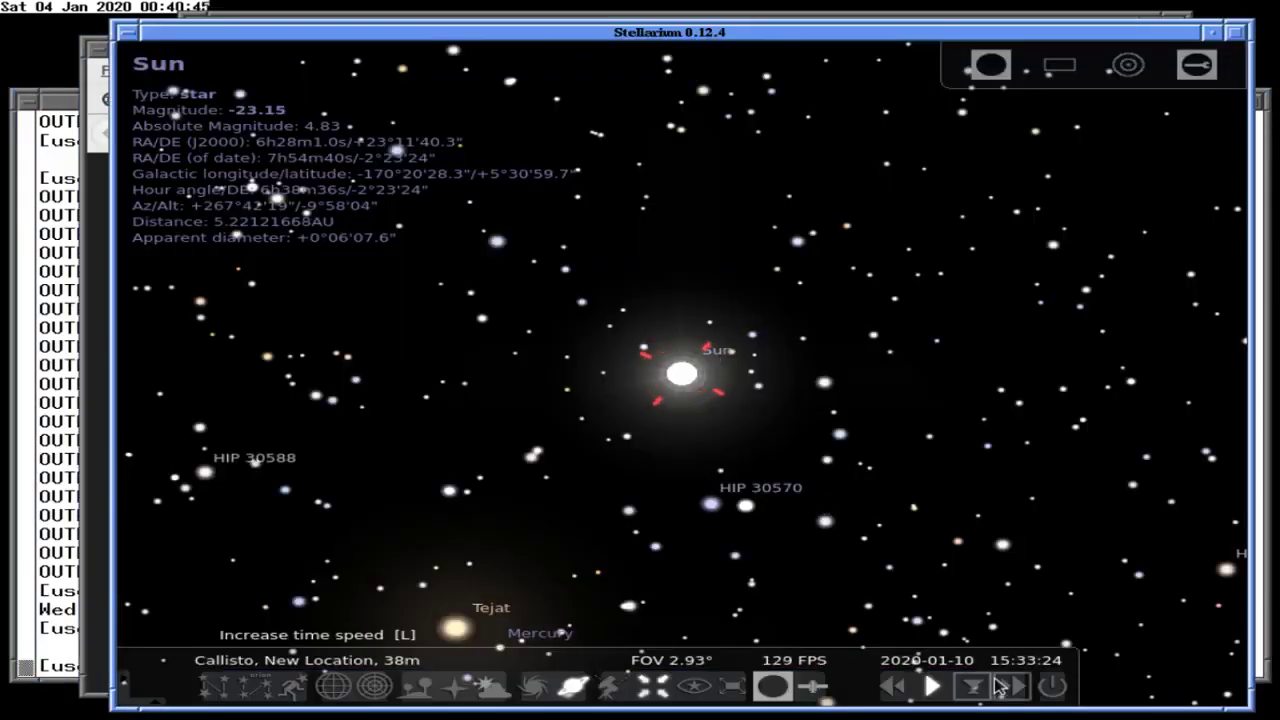
{"action": "left_click", "coordinate": [932, 686]}
{"action": "left_click", "coordinate": [893, 687]}
{"action": "left_click", "coordinate": [893, 687]}
{"action": "left_click", "coordinate": [893, 687]}
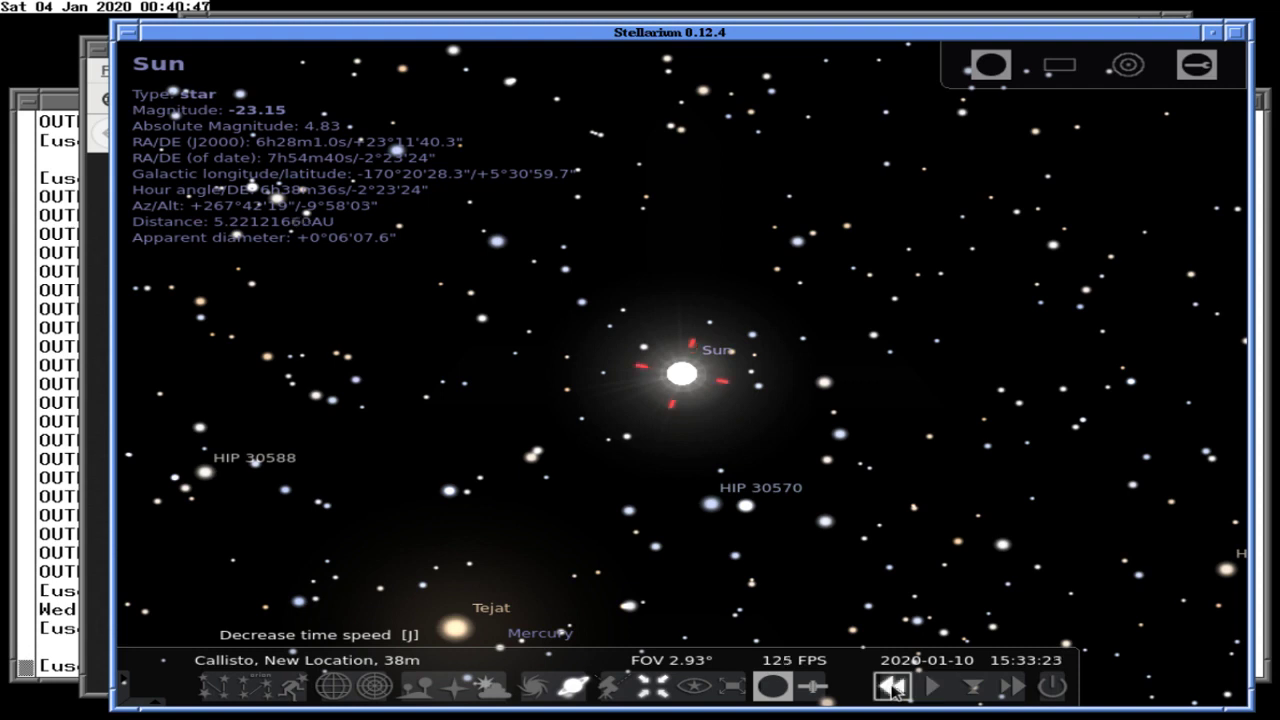
{"action": "left_click", "coordinate": [893, 687]}
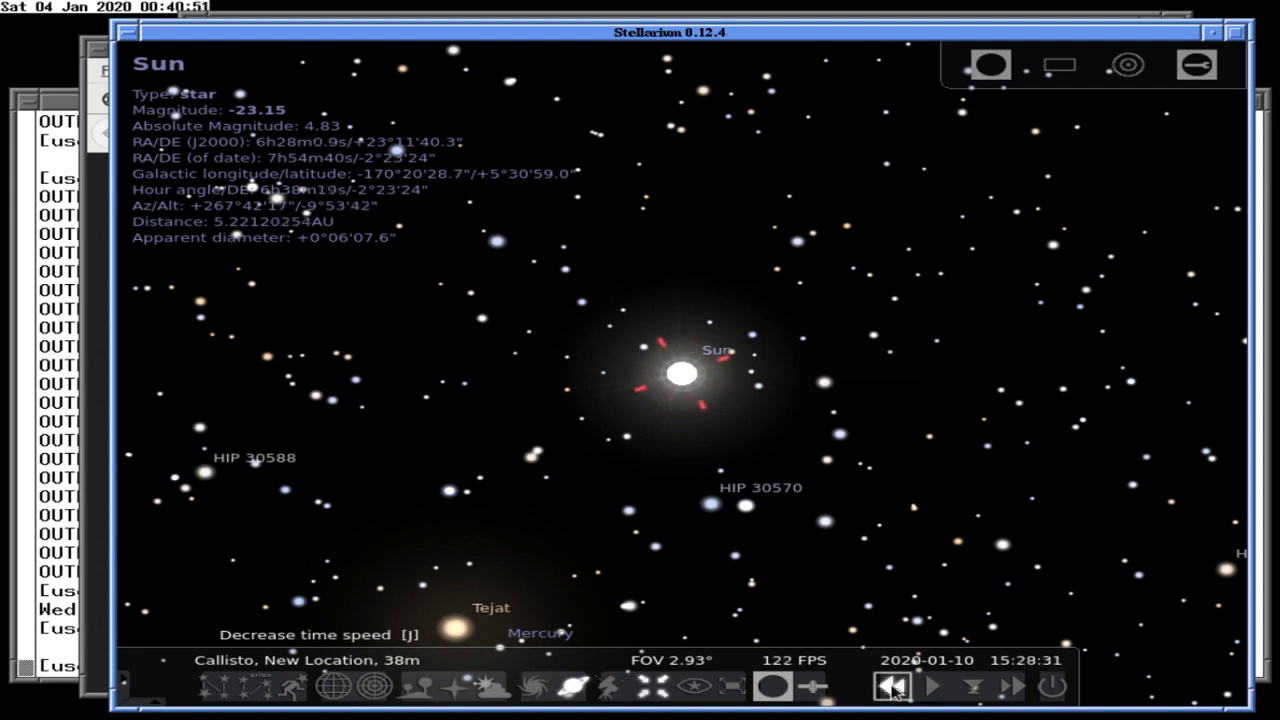
{"action": "left_click", "coordinate": [893, 687]}
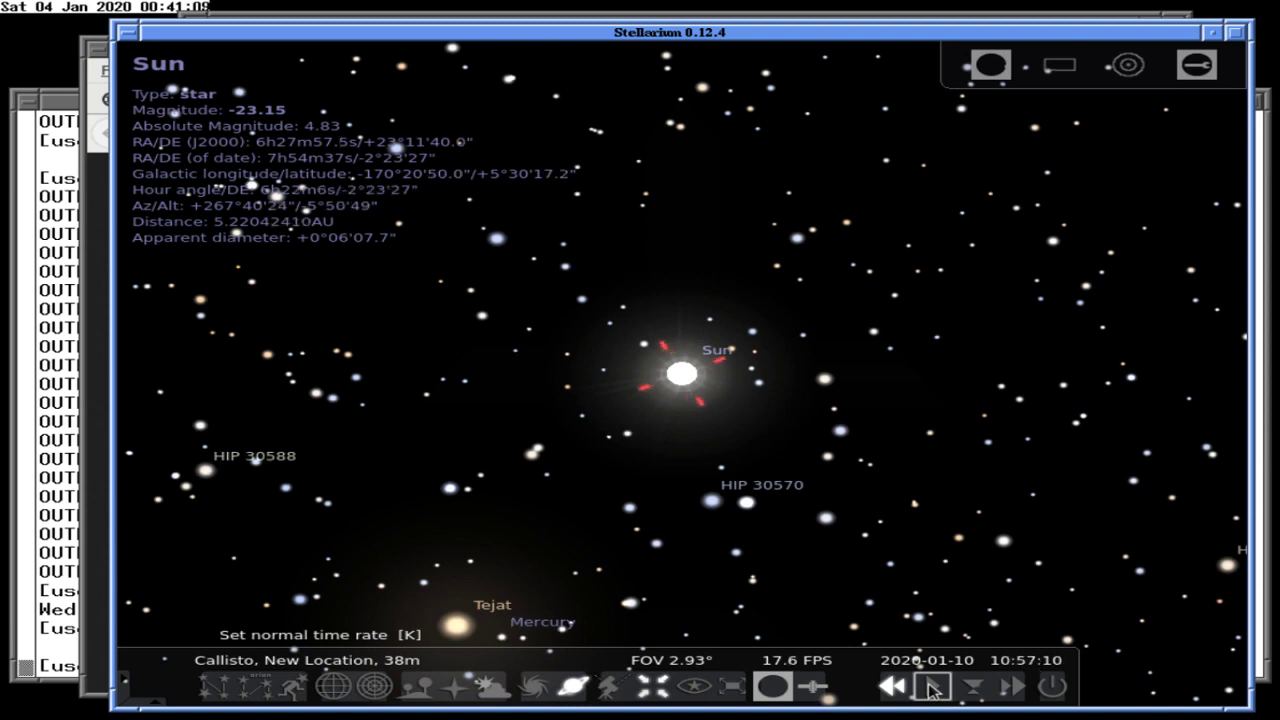
{"action": "left_click", "coordinate": [931, 687]}
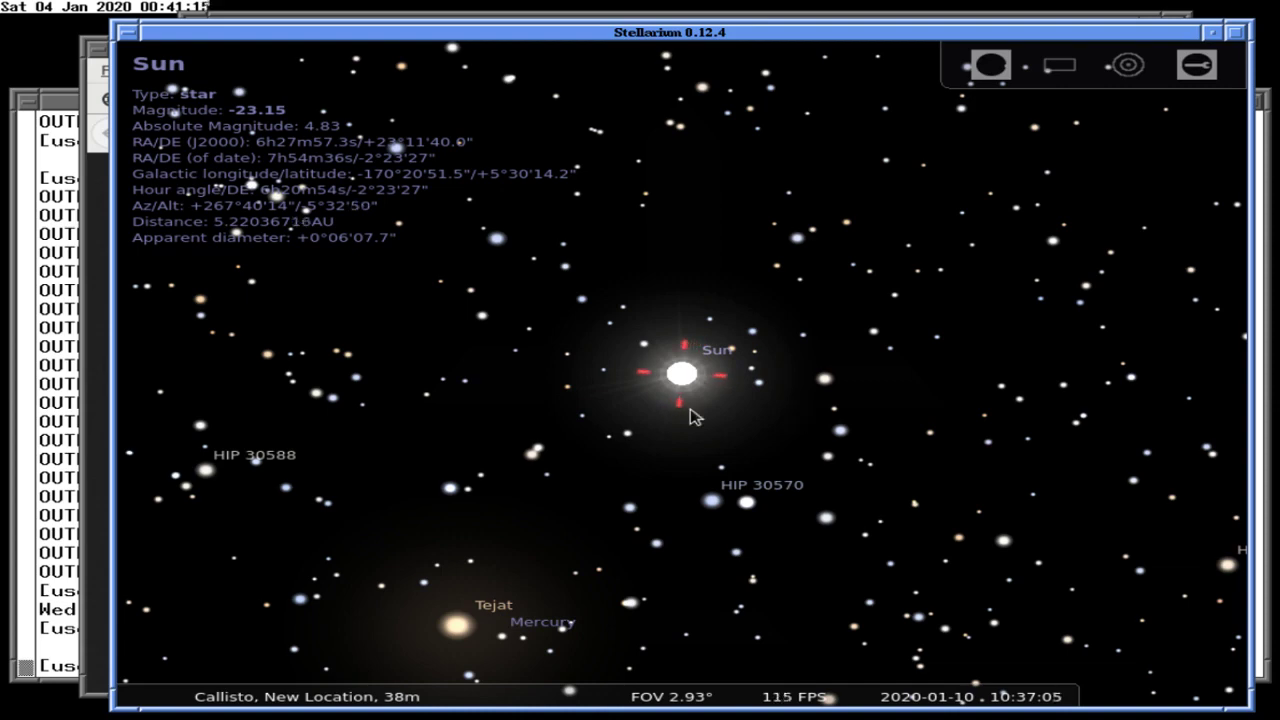
Recheck the first Callisto eclipse date in the xterm, then fast-forward Stellarium to about 14:57 on 2020-01-15 and restore the normal rate.
{"action": "left_click", "coordinate": [60, 490]}
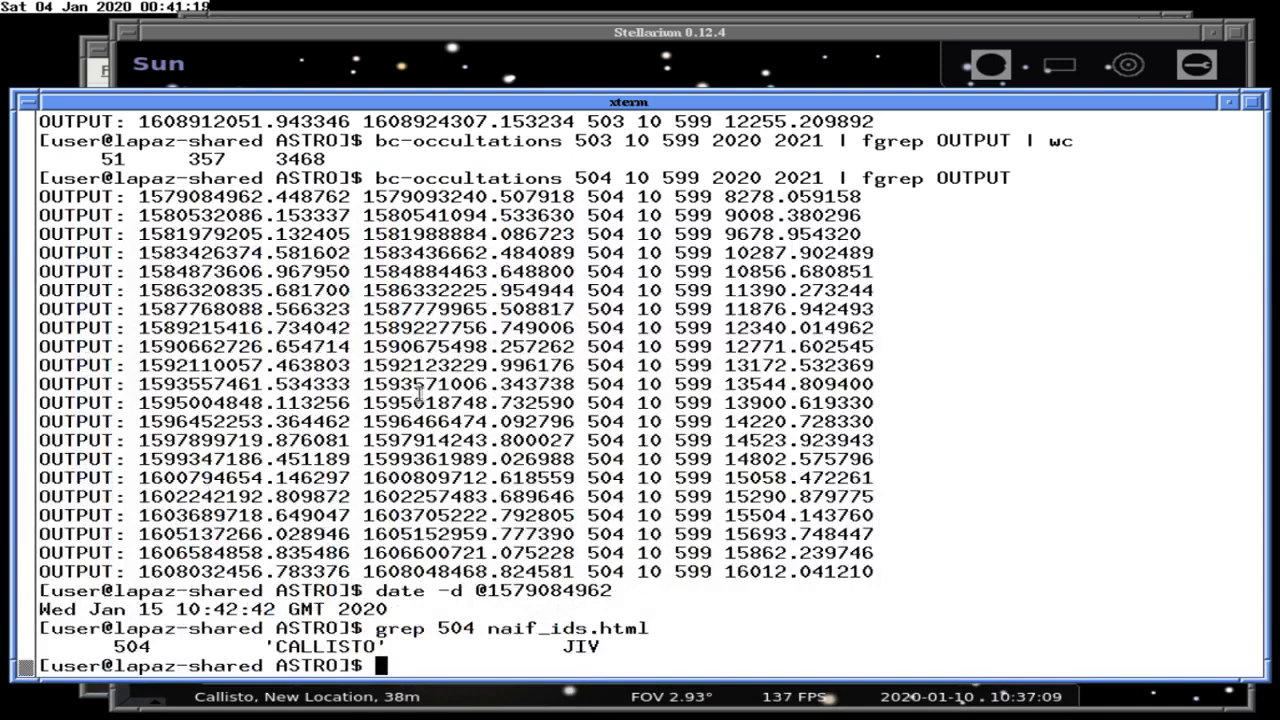
{"action": "left_click", "coordinate": [800, 78]}
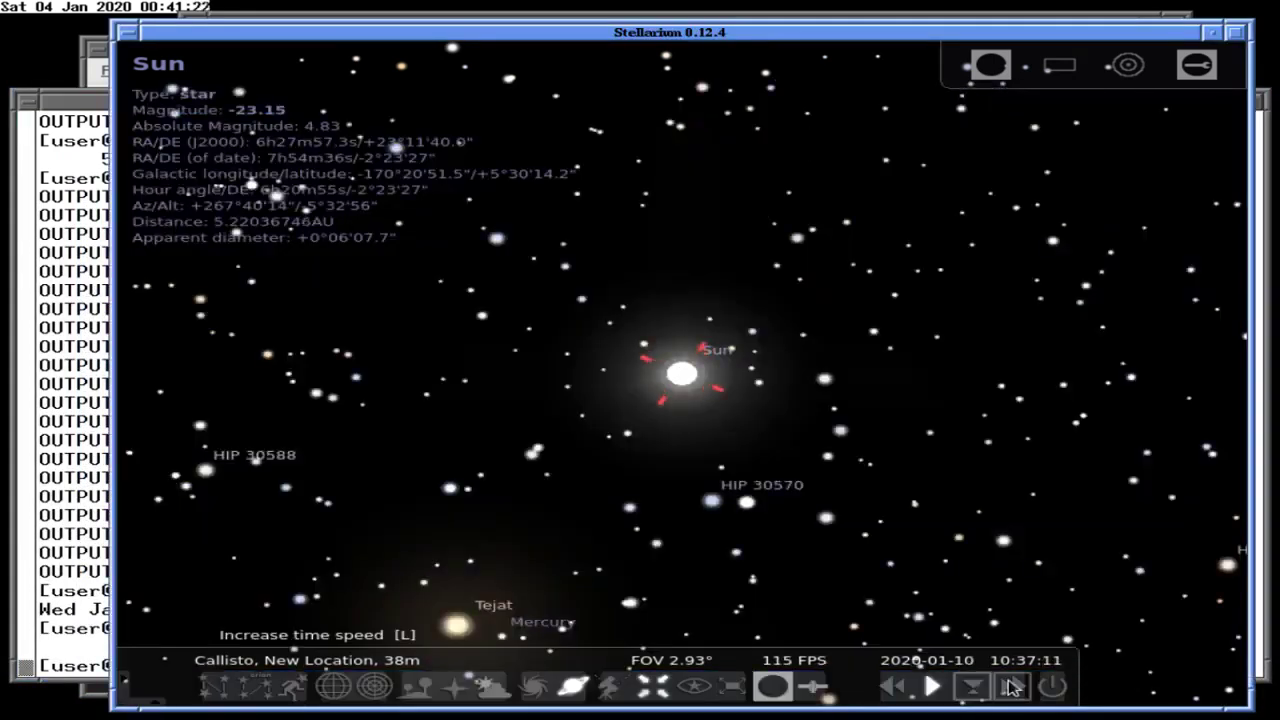
{"action": "left_click", "coordinate": [1012, 686]}
{"action": "left_click", "coordinate": [1012, 686]}
{"action": "left_click", "coordinate": [1012, 686]}
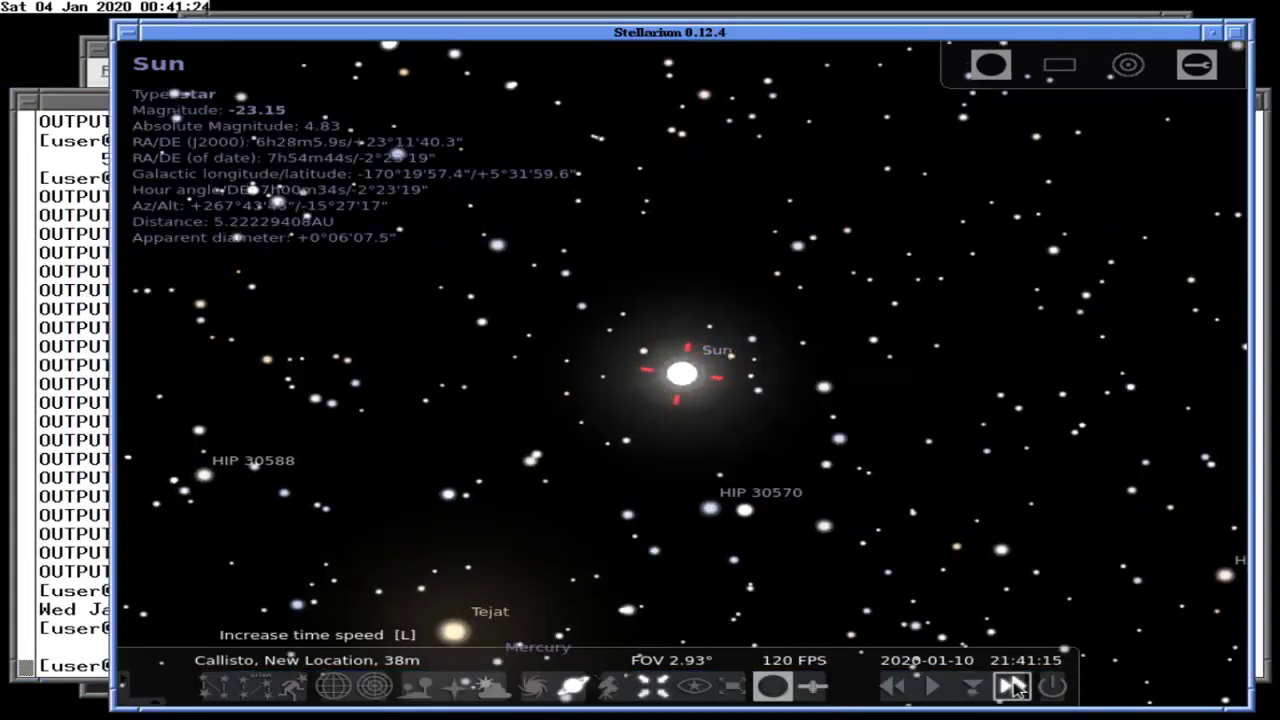
{"action": "left_click", "coordinate": [932, 686]}
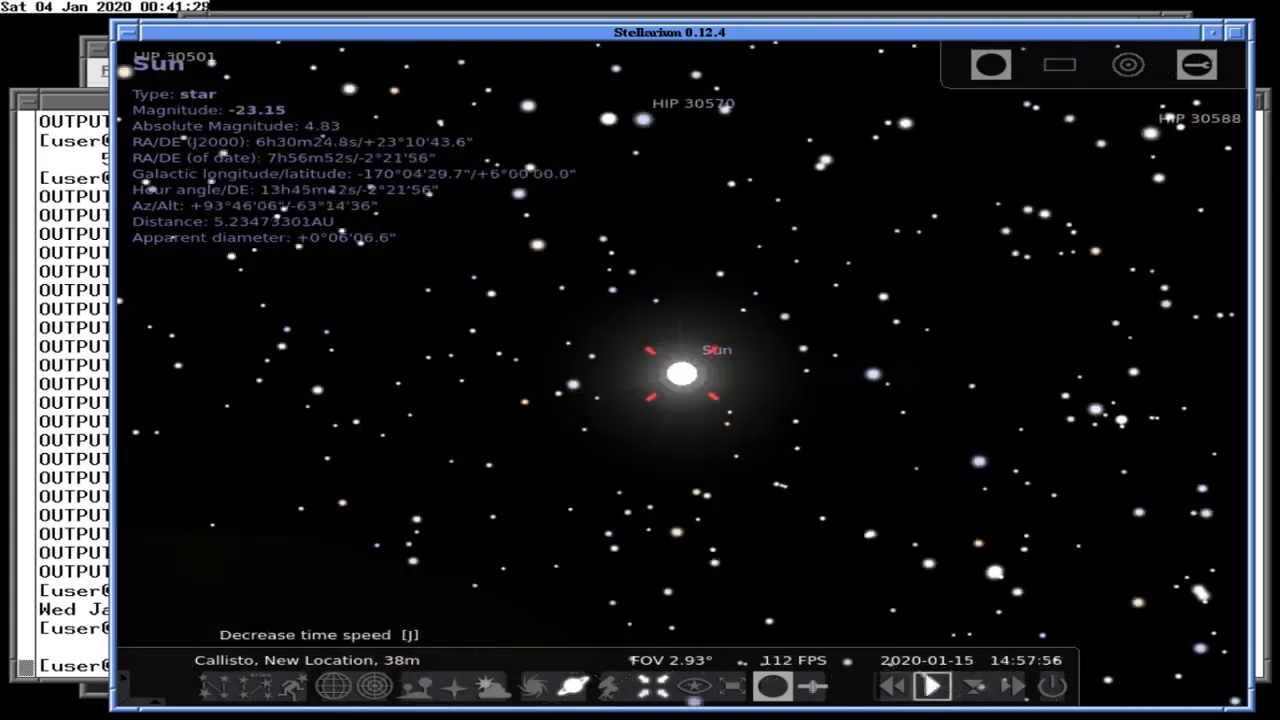
Run time backwards to about 11:39 on 2020-01-15 and pause the simulation.
{"action": "left_click", "coordinate": [891, 686]}
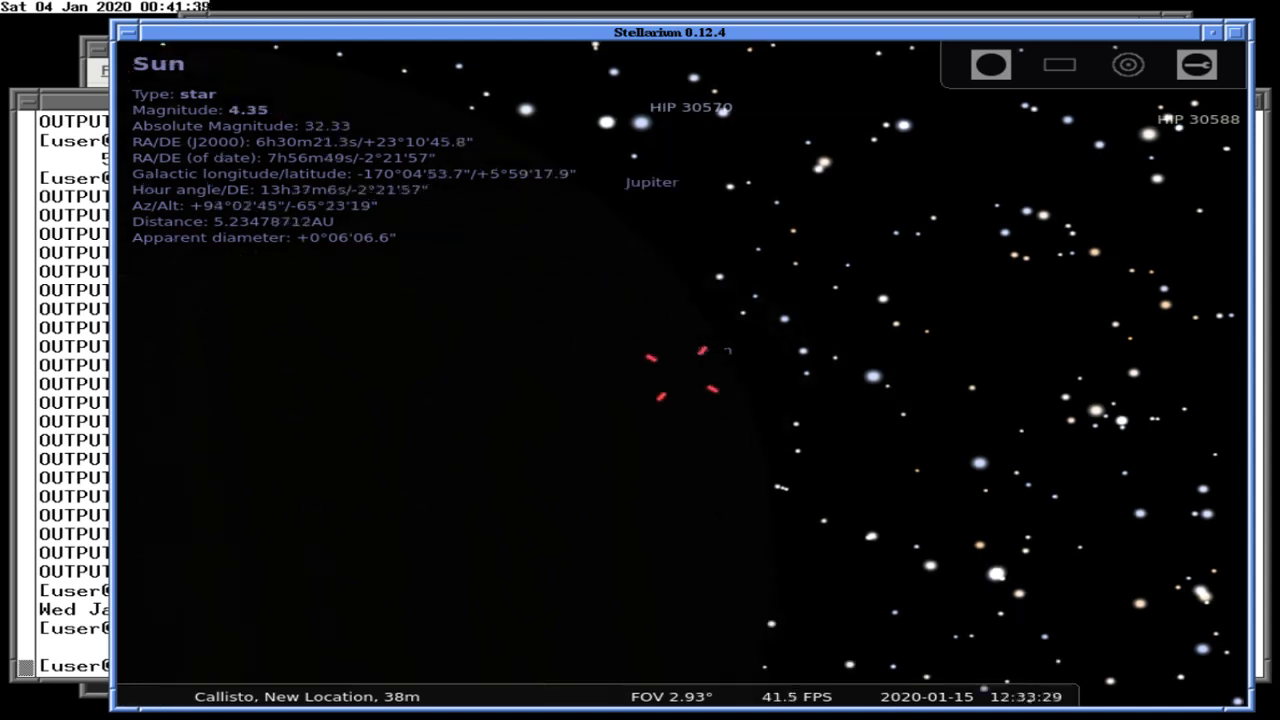
{"action": "left_click", "coordinate": [886, 571]}
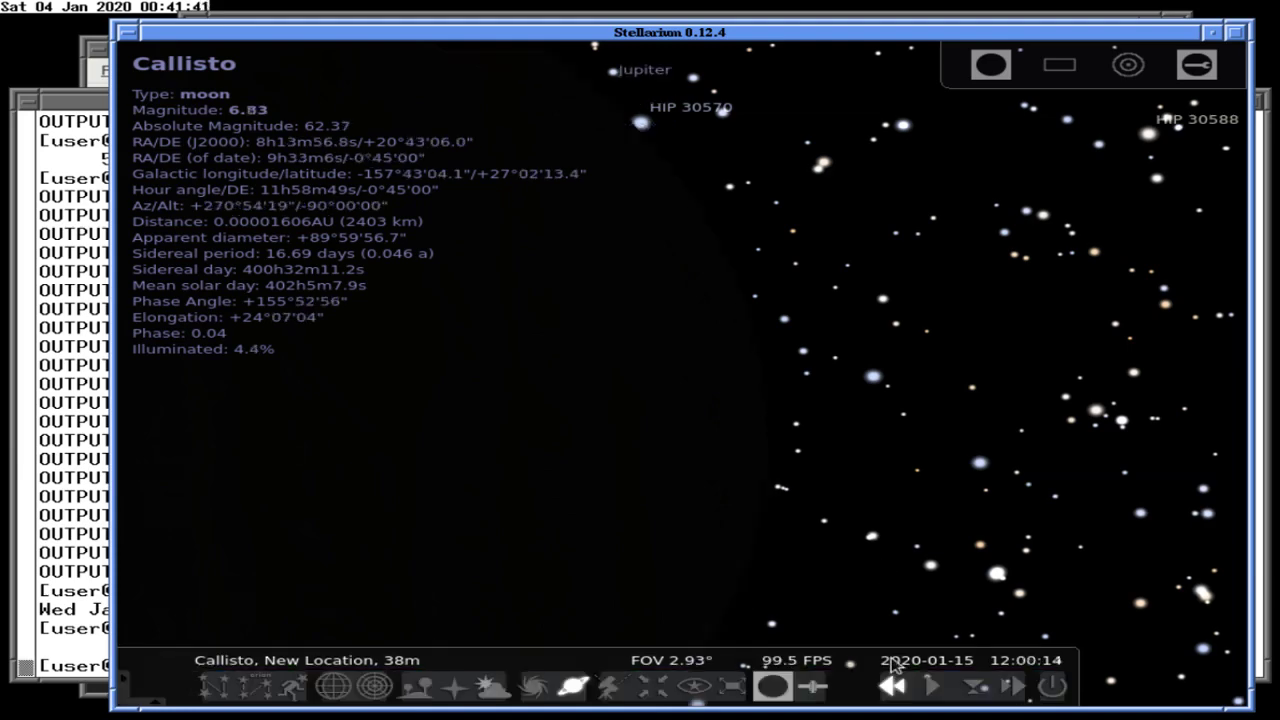
{"action": "left_click", "coordinate": [933, 686]}
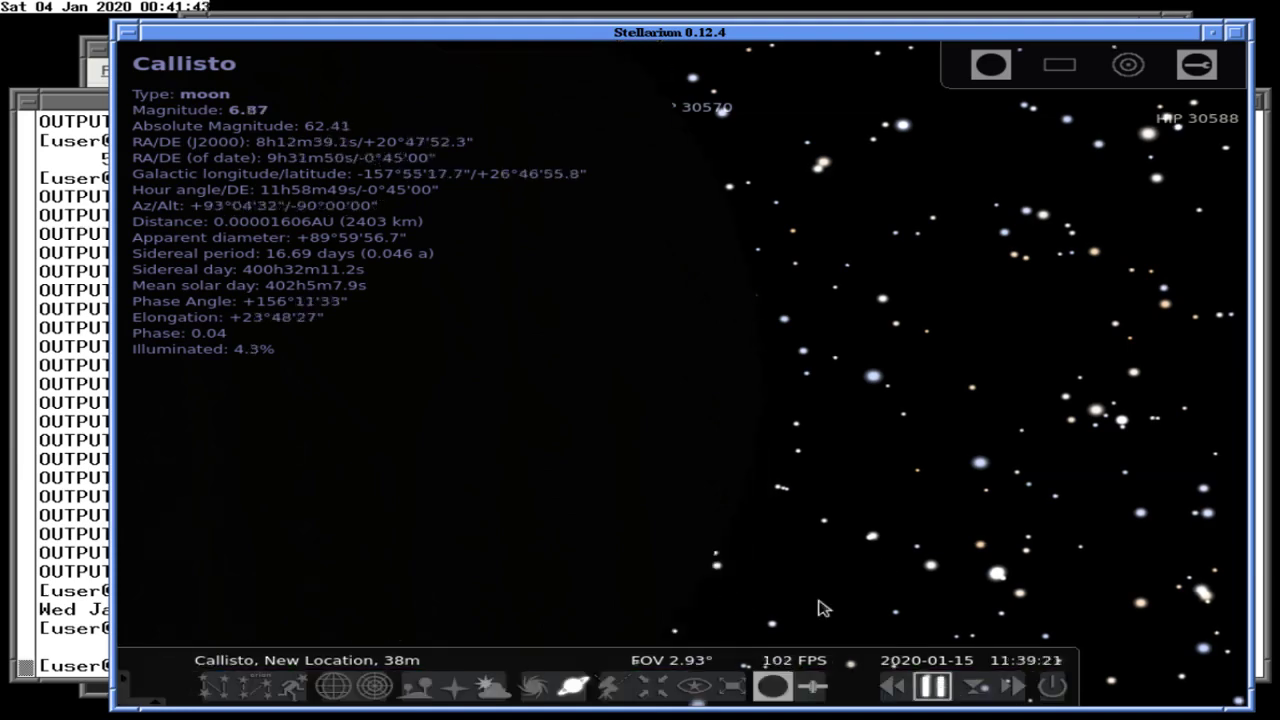
Switch to the xterm, recall the bc-occultations 504 command for 2020 to 2021 and change its moon ID to 516.
{"action": "left_click", "coordinate": [95, 470]}
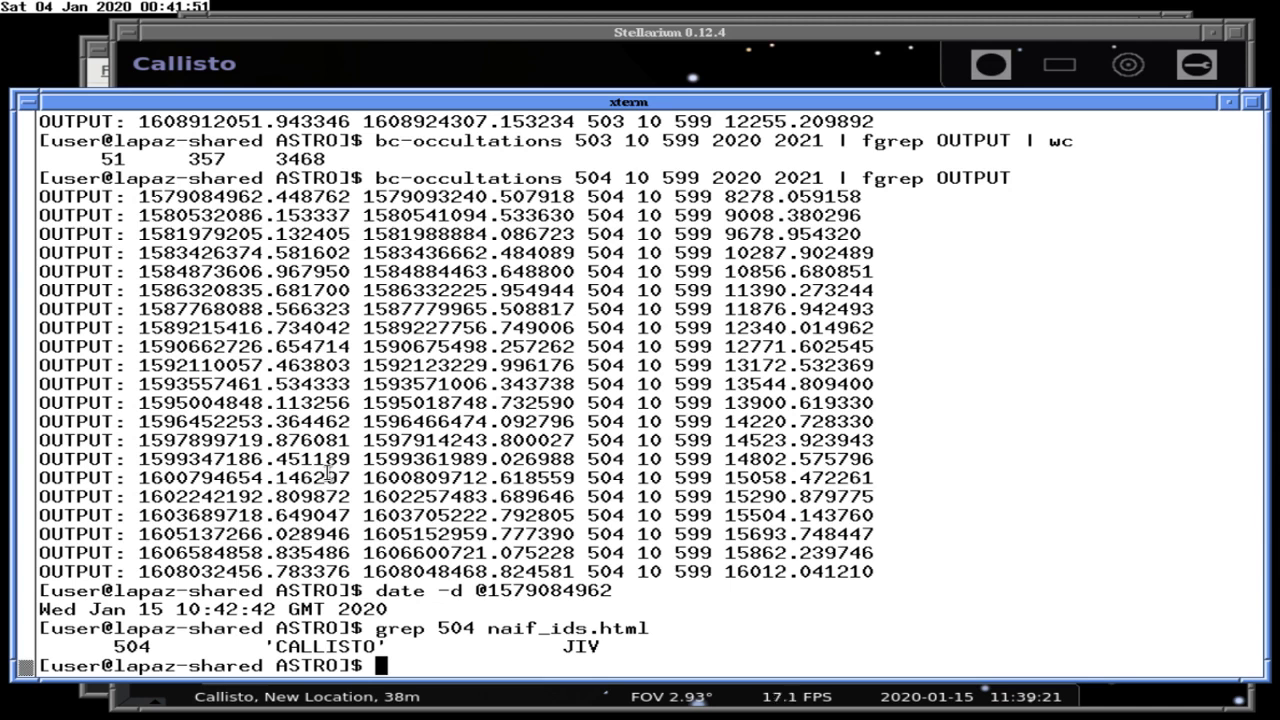
{"action": "key", "text": "Up"}
{"action": "key", "text": "Up"}
{"action": "key", "text": "Up"}
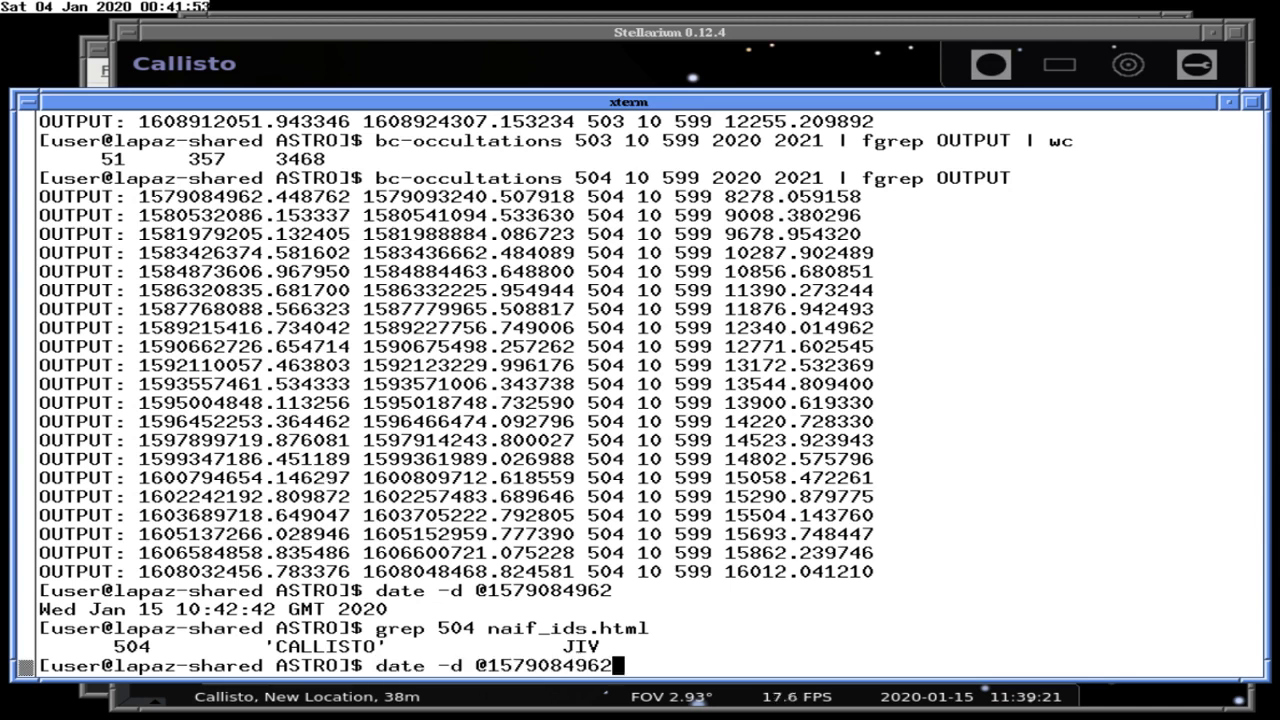
{"action": "key", "text": "Left"}
{"action": "key", "text": "Left"}
{"action": "key", "text": "Left"}
{"action": "key", "text": "Left"}
{"action": "key", "text": "Left"}
{"action": "key", "text": "Left"}
{"action": "key", "text": "Left"}
{"action": "key", "text": "Left"}
{"action": "key", "text": "Left"}
{"action": "key", "text": "Left"}
{"action": "key", "text": "Left"}
{"action": "key", "text": "Left"}
{"action": "key", "text": "Left"}
{"action": "key", "text": "Left"}
{"action": "key", "text": "Left"}
{"action": "key", "text": "Left"}
{"action": "key", "text": "Left"}
{"action": "key", "text": "Left"}
{"action": "key", "text": "Left"}
{"action": "key", "text": "Left"}
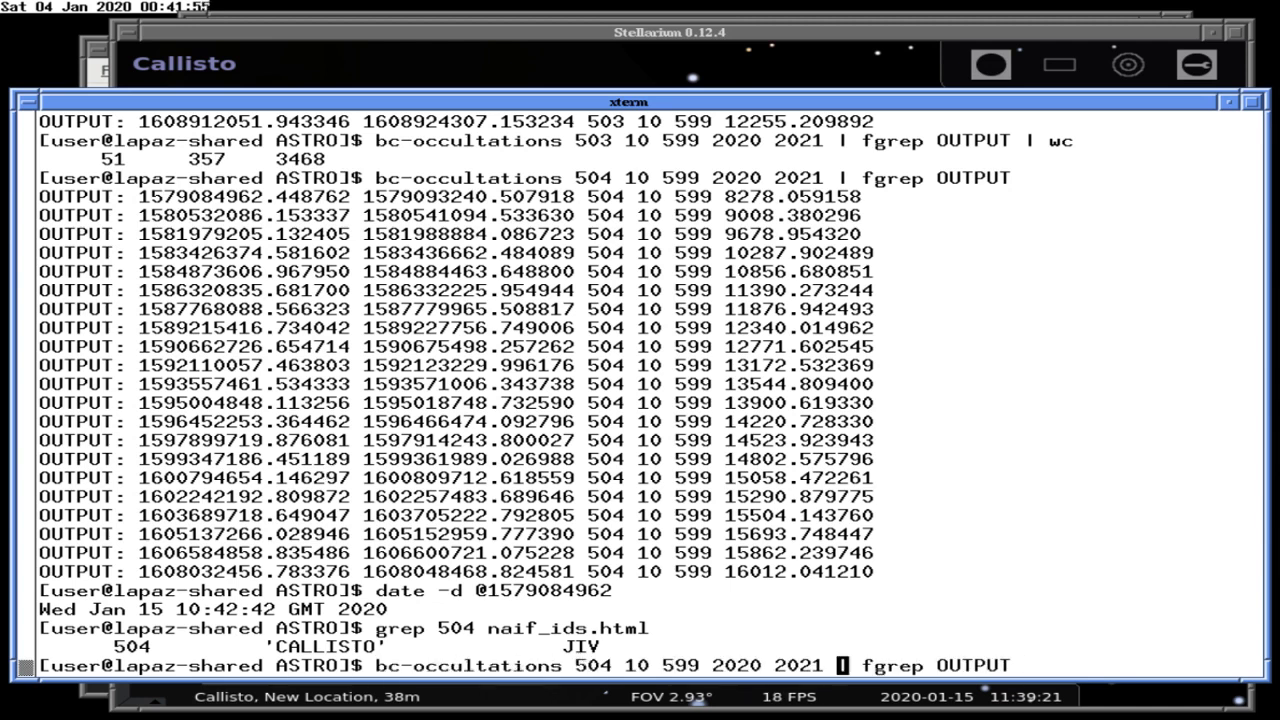
{"action": "key", "text": "BackSpace"}
{"action": "key", "text": "BackSpace"}
{"action": "type", "text": "16"}
{"action": "key", "text": "ctrl+a"}
{"action": "key", "text": "Up"}
{"action": "key", "text": "Up"}
{"action": "key", "text": "Up"}
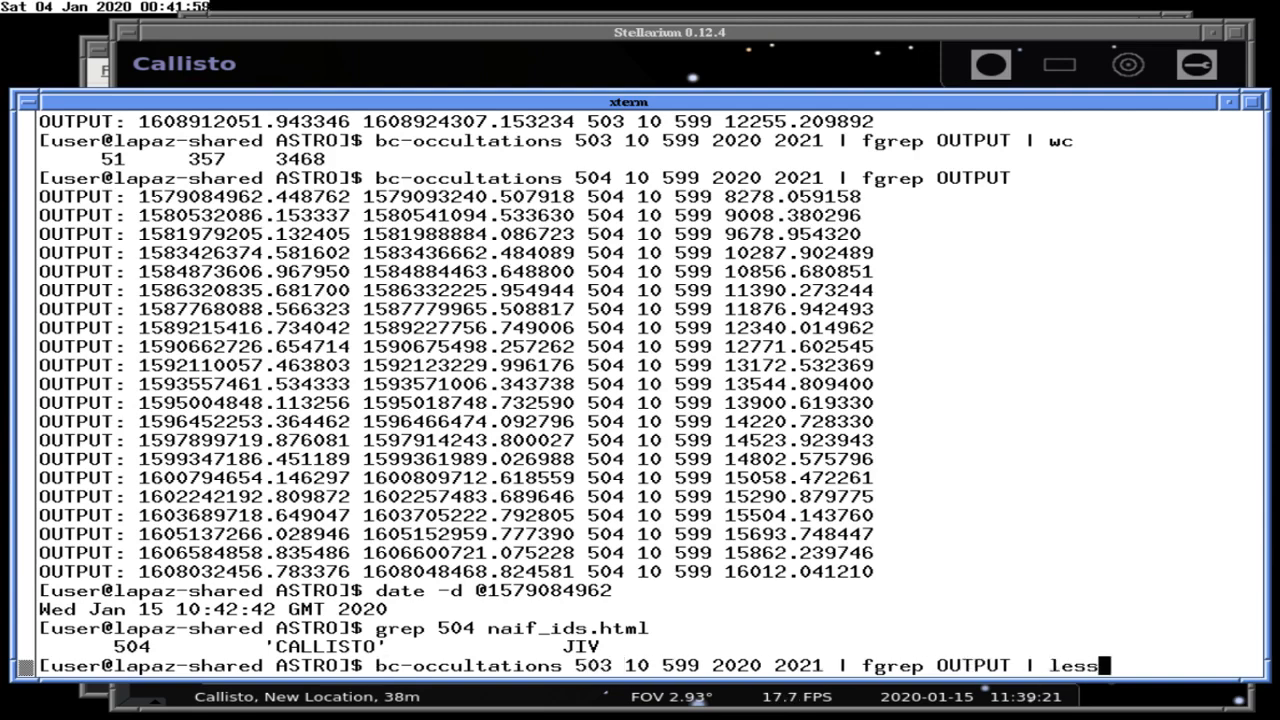
{"action": "key", "text": "Down"}
{"action": "key", "text": "Return"}
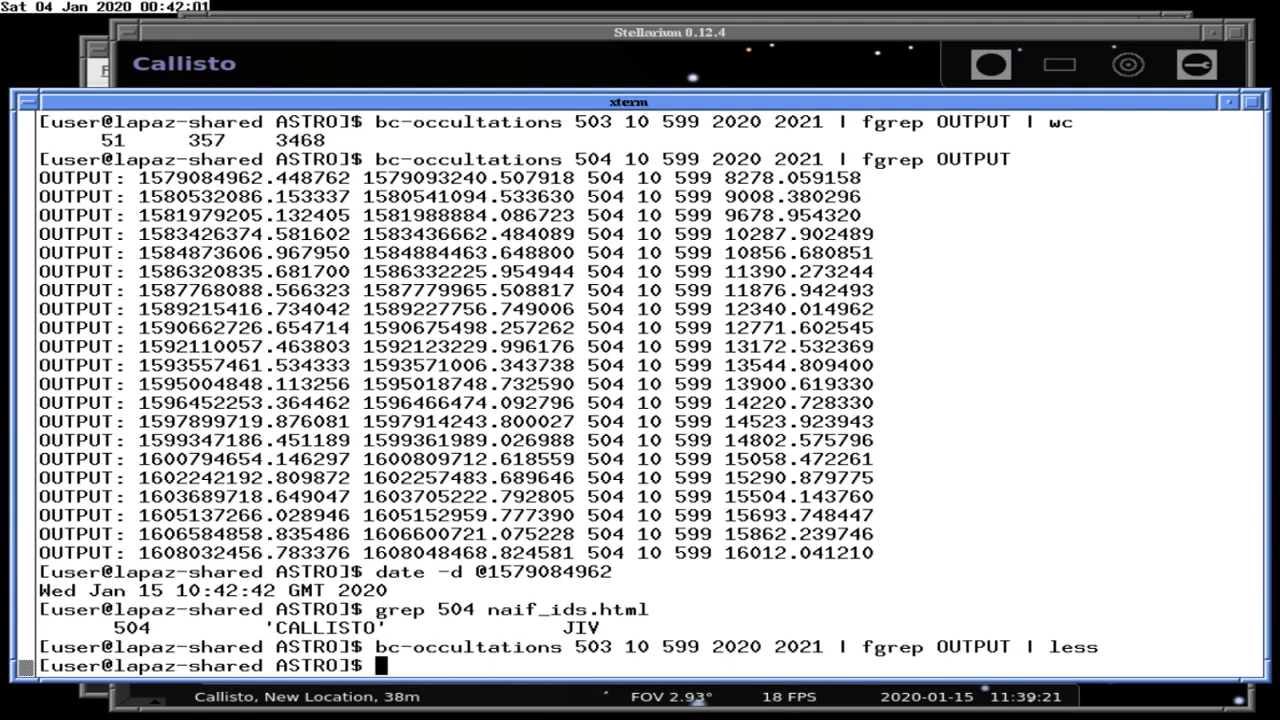
Look up ID 516 in naif_ids.html with grep, reusing the earlier 504 lookup command.
{"action": "key", "text": "ctrl+r"}
{"action": "type", "text": "gre"}
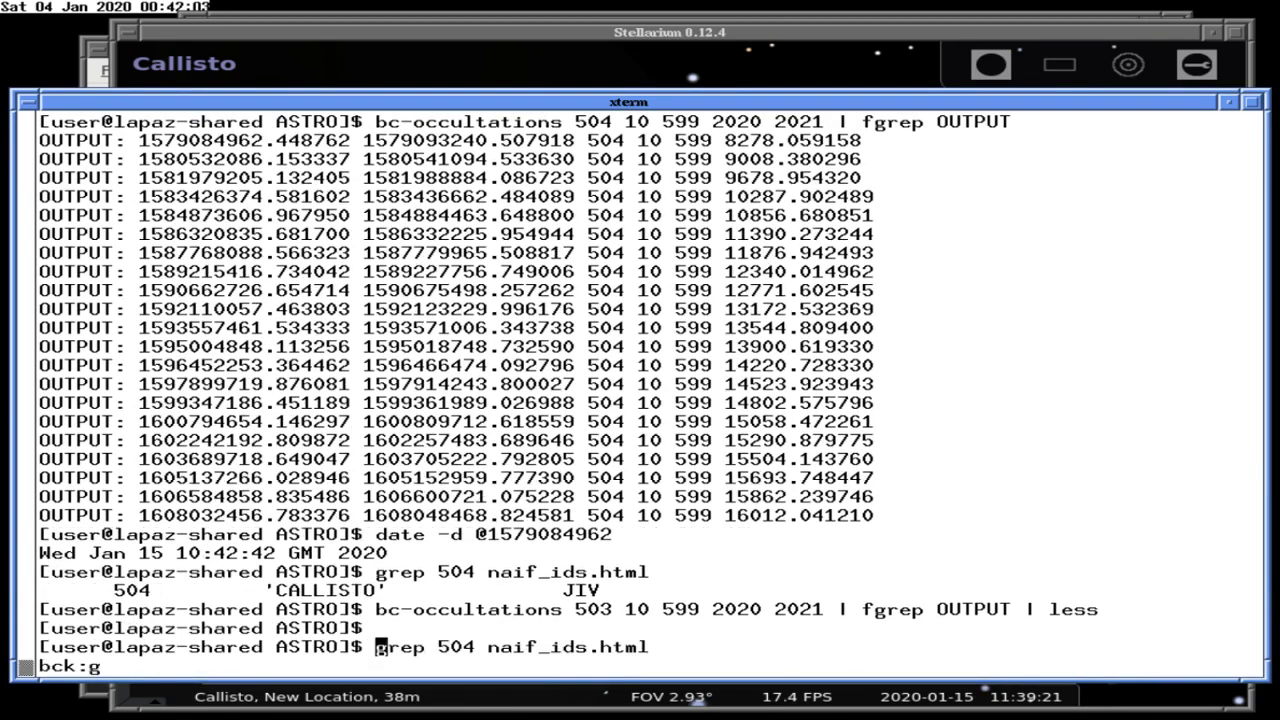
{"action": "key", "text": "Right"}
{"action": "key", "text": "Right"}
{"action": "key", "text": "Right"}
{"action": "key", "text": "Right"}
{"action": "key", "text": "Right"}
{"action": "key", "text": "Right"}
{"action": "key", "text": "Right"}
{"action": "key", "text": "Delete"}
{"action": "type", "text": "16"}
{"action": "key", "text": "Return"}
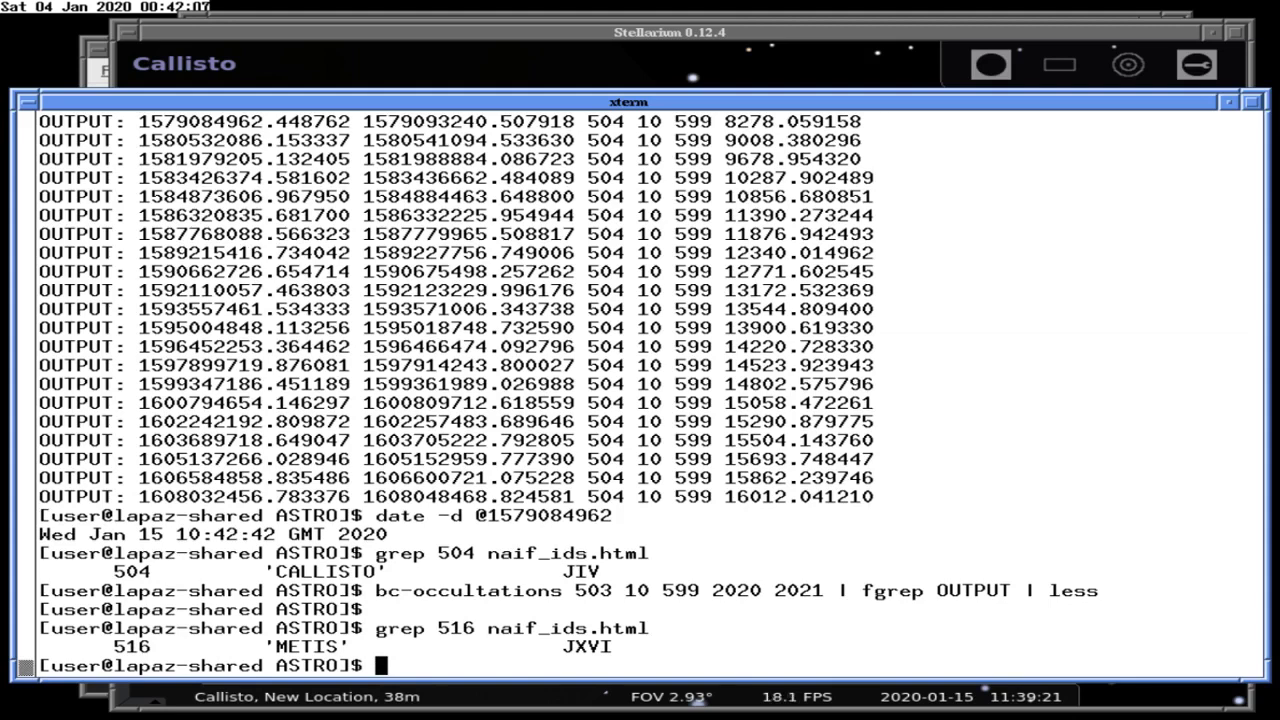
{"action": "key", "text": "Up"}
{"action": "key", "text": "Up"}
{"action": "key", "text": "Up"}
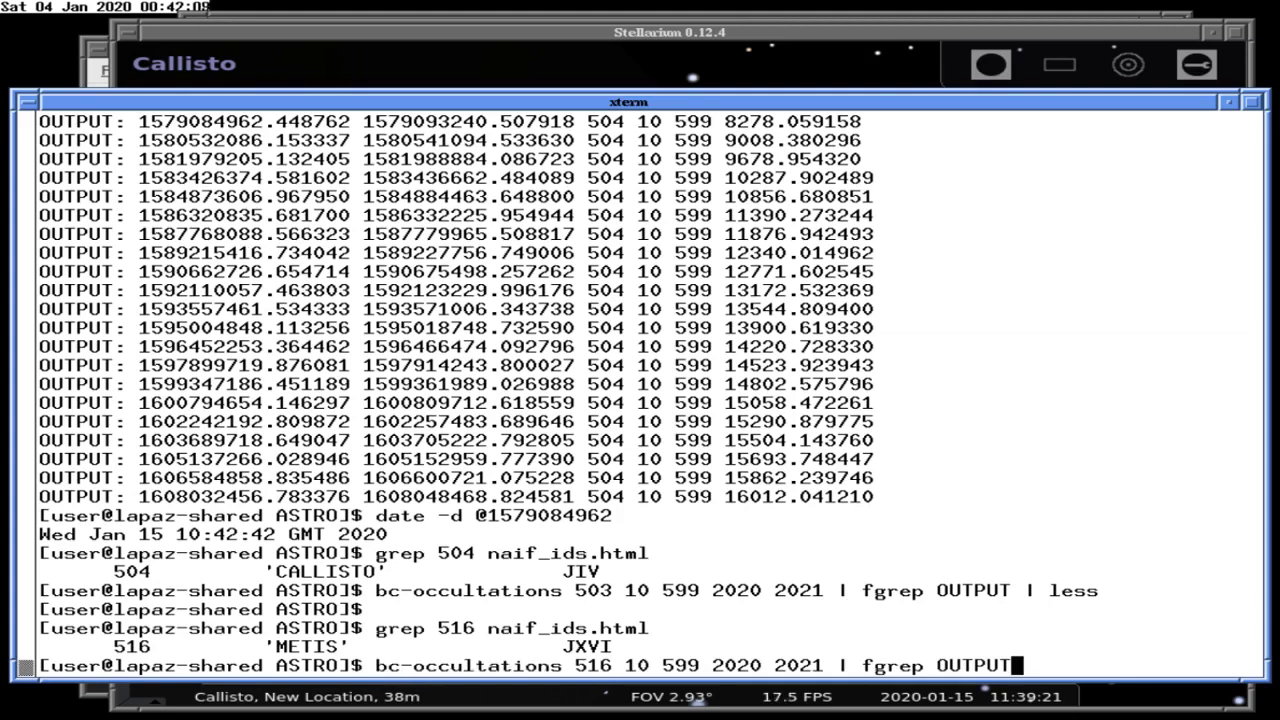
{"action": "key", "text": "Return"}
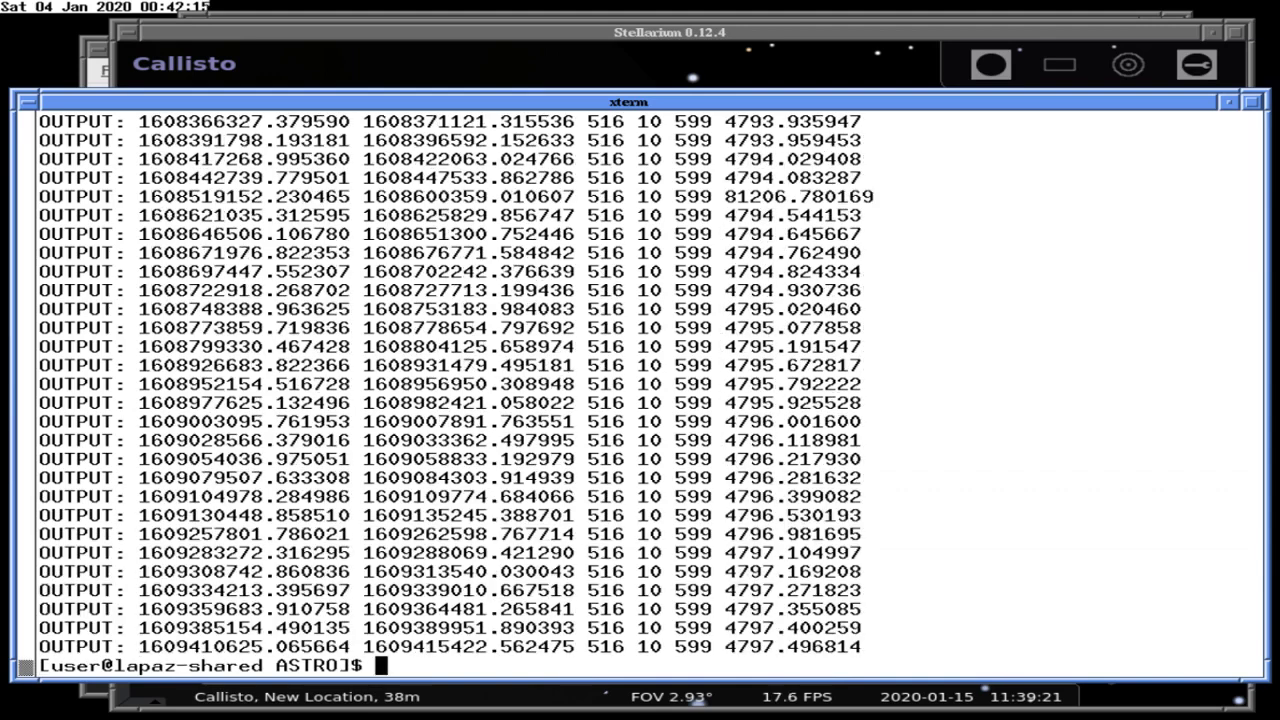
{"action": "key", "text": "Return"}
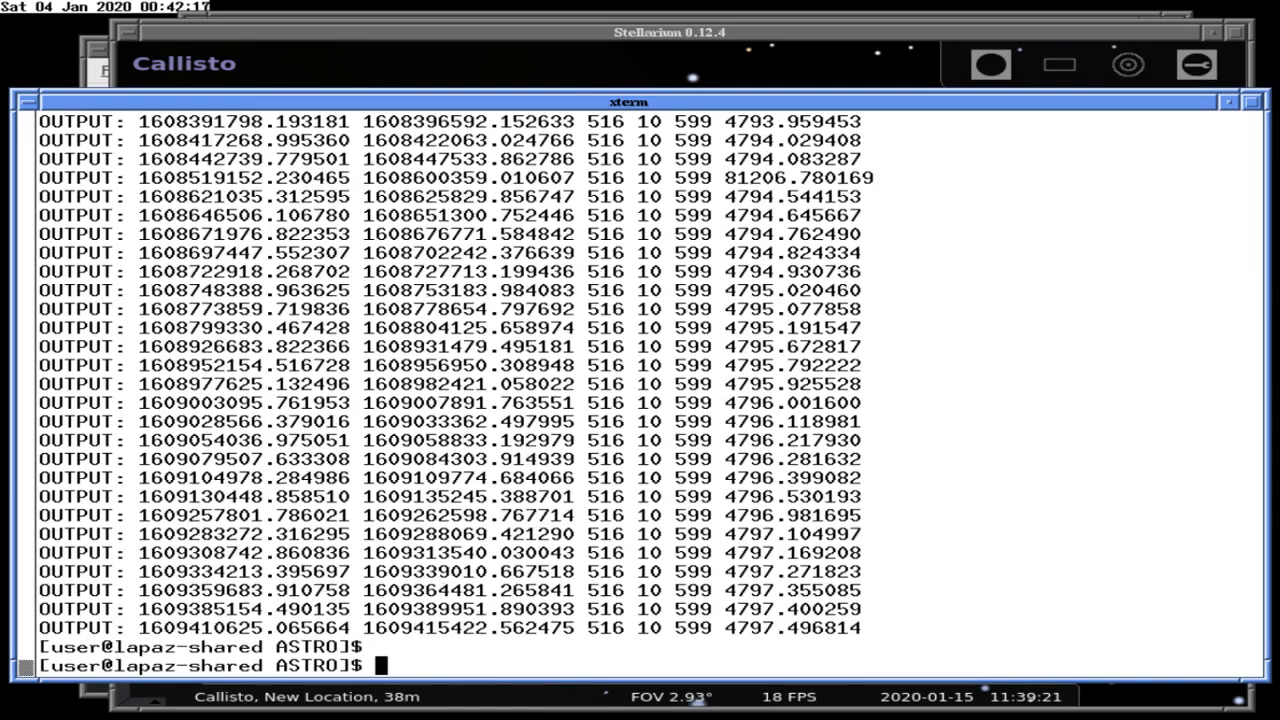
{"action": "key", "text": "Up"}
{"action": "key", "text": "BackSpace"}
{"action": "key", "text": "BackSpace"}
{"action": "key", "text": "BackSpace"}
{"action": "key", "text": "BackSpace"}
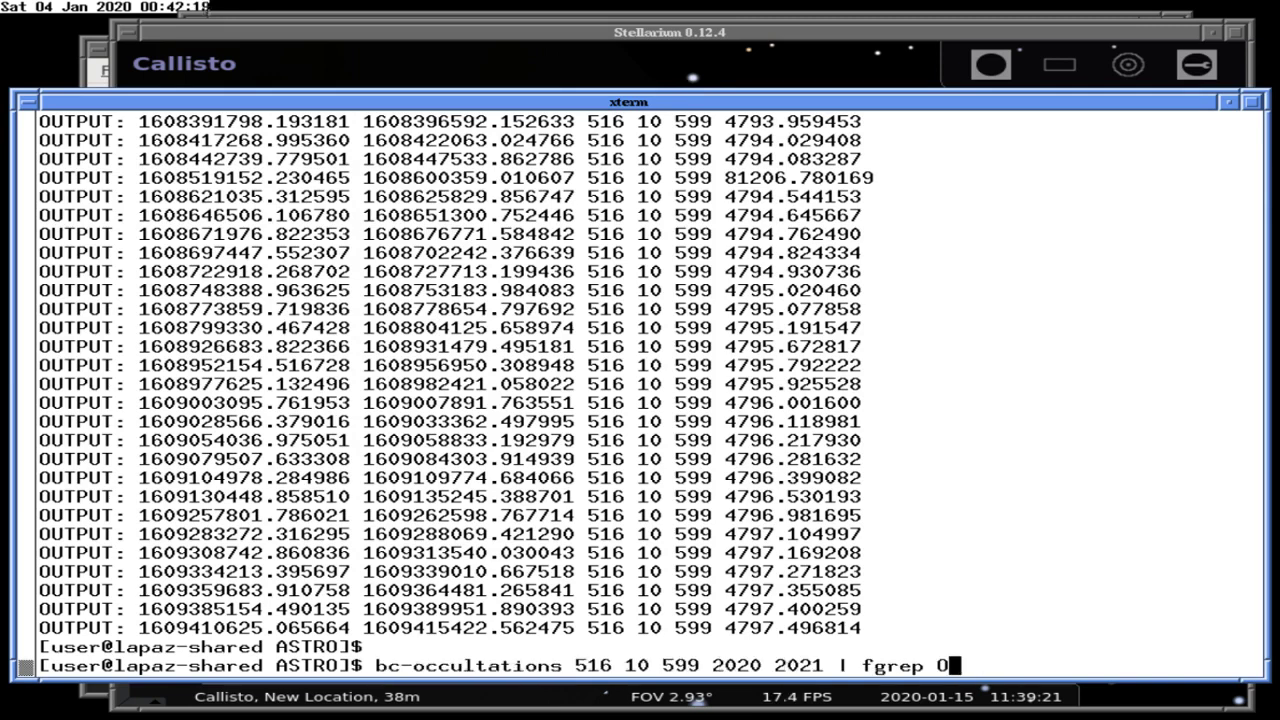
{"action": "key", "text": "ctrl+c"}
Count the 2020 eclipses of moon 516 by piping the filtered bc-occultations output to wc.
{"action": "key", "text": "Up"}
{"action": "type", "text": "| wc"}
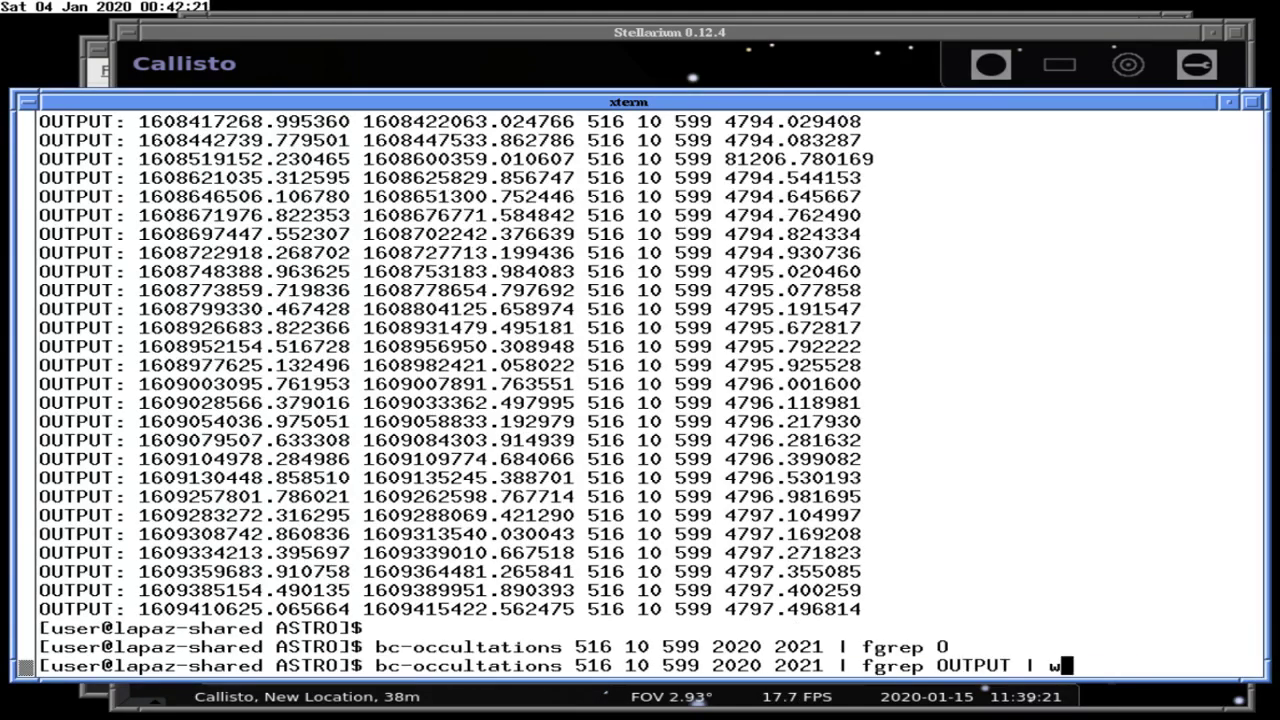
{"action": "key", "text": "Return"}
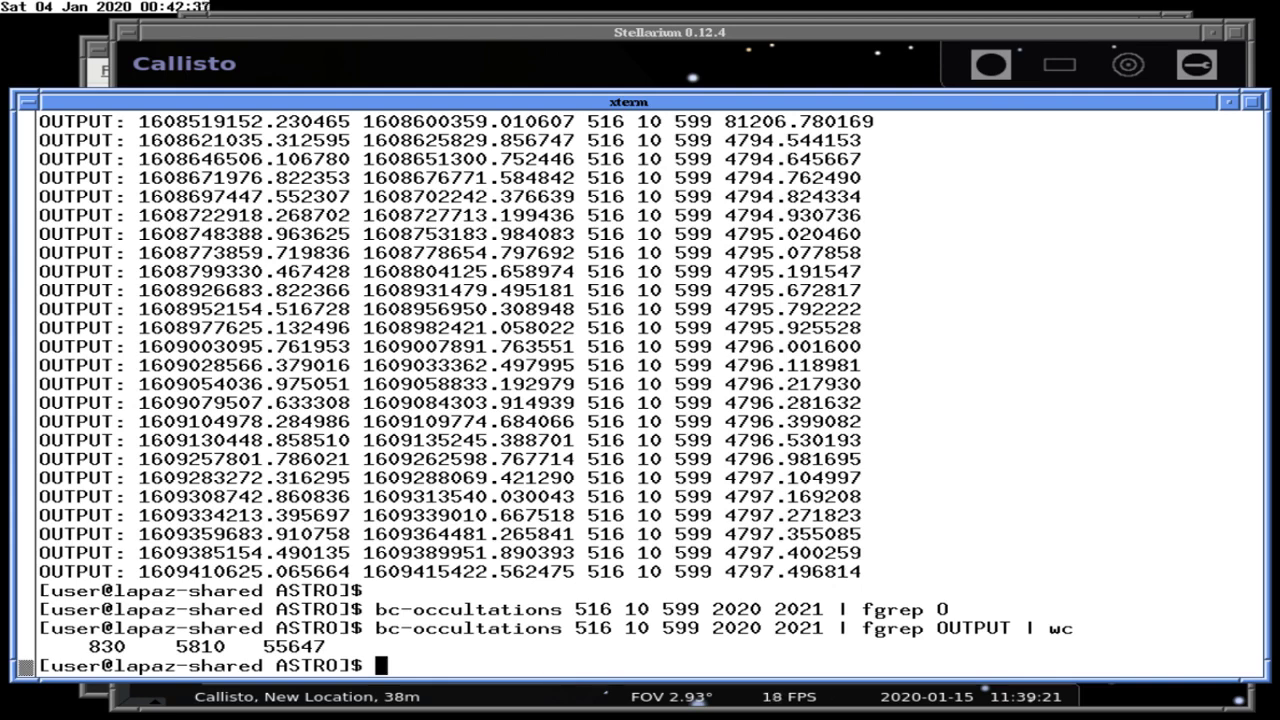
Recall the eclipse-counting command for moon 516 and strip its fgrep OUTPUT and wc filters.
{"action": "key", "text": "Up"}
{"action": "key", "text": "Left"}
{"action": "key", "text": "Left"}
{"action": "key", "text": "Left"}
{"action": "key", "text": "Left"}
{"action": "key", "text": "Left"}
{"action": "key", "text": "Left"}
{"action": "key", "text": "Left"}
{"action": "key", "text": "Left"}
{"action": "key", "text": "Left"}
{"action": "key", "text": "Left"}
{"action": "key", "text": "Left"}
{"action": "key", "text": "Left"}
{"action": "key", "text": "Left"}
{"action": "key", "text": "Left"}
{"action": "key", "text": "Left"}
{"action": "key", "text": "Left"}
{"action": "key", "text": "Left"}
{"action": "key", "text": "Left"}
{"action": "key", "text": "Left"}
{"action": "key", "text": "Left"}
{"action": "key", "text": "Left"}
{"action": "key", "text": "Left"}
{"action": "key", "text": "Left"}
{"action": "key", "text": "Left"}
{"action": "key", "text": "Left"}
{"action": "key", "text": "Left"}
{"action": "key", "text": "Left"}
{"action": "key", "text": "Left"}
{"action": "key", "text": "Left"}
{"action": "key", "text": "Left"}
{"action": "key", "text": "Left"}
{"action": "key", "text": "Left"}
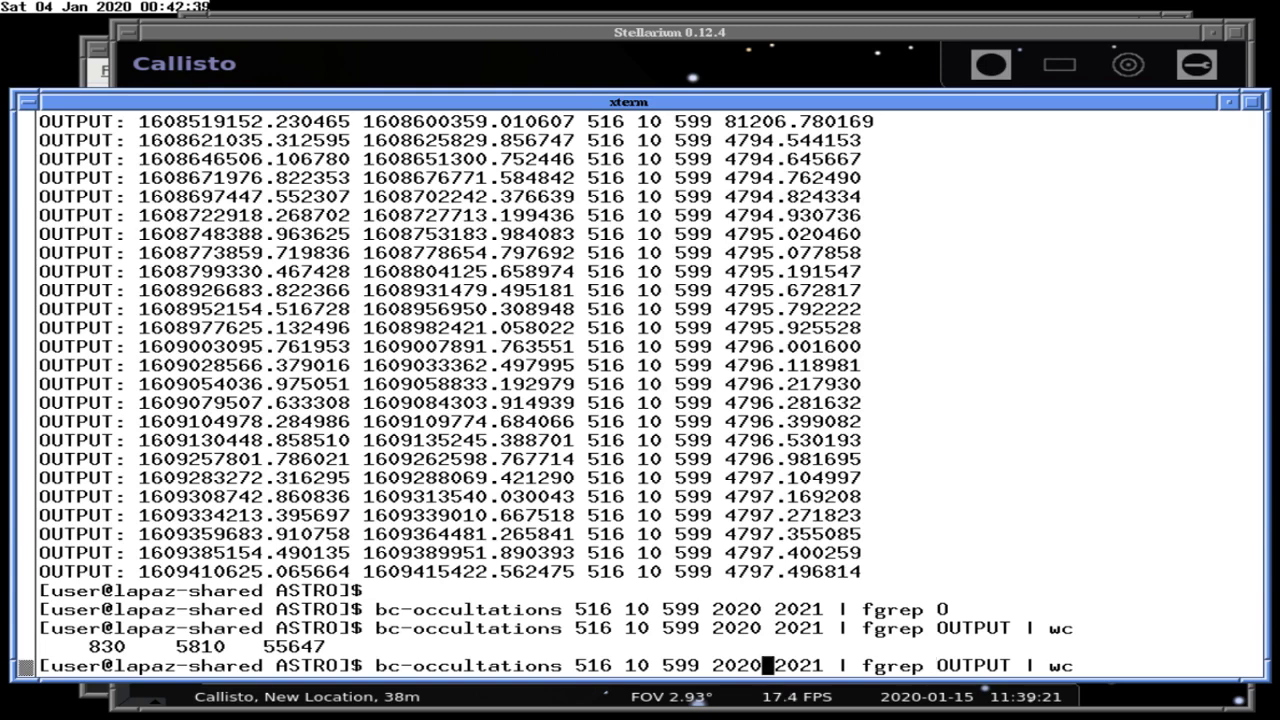
{"action": "key", "text": "End"}
{"action": "key", "text": "BackSpace"}
{"action": "key", "text": "BackSpace"}
{"action": "key", "text": "BackSpace"}
{"action": "key", "text": "BackSpace"}
{"action": "key", "text": "BackSpace"}
{"action": "key", "text": "BackSpace"}
{"action": "key", "text": "BackSpace"}
{"action": "key", "text": "BackSpace"}
{"action": "key", "text": "BackSpace"}
{"action": "key", "text": "BackSpace"}
{"action": "key", "text": "BackSpace"}
{"action": "key", "text": "BackSpace"}
{"action": "key", "text": "BackSpace"}
{"action": "key", "text": "BackSpace"}
{"action": "key", "text": "BackSpace"}
{"action": "key", "text": "BackSpace"}
{"action": "key", "text": "BackSpace"}
{"action": "key", "text": "BackSpace"}
{"action": "key", "text": "BackSpace"}
{"action": "key", "text": "Left"}
{"action": "key", "text": "Left"}
{"action": "key", "text": "Left"}
{"action": "key", "text": "Left"}
{"action": "key", "text": "Left"}
{"action": "key", "text": "Left"}
{"action": "key", "text": "Left"}
{"action": "key", "text": "Left"}
{"action": "key", "text": "Left"}
{"action": "key", "text": "Left"}
{"action": "key", "text": "Left"}
{"action": "key", "text": "Left"}
{"action": "key", "text": "Left"}
{"action": "key", "text": "Left"}
{"action": "key", "text": "Left"}
{"action": "key", "text": "Left"}
{"action": "key", "text": "Left"}
{"action": "key", "text": "Left"}
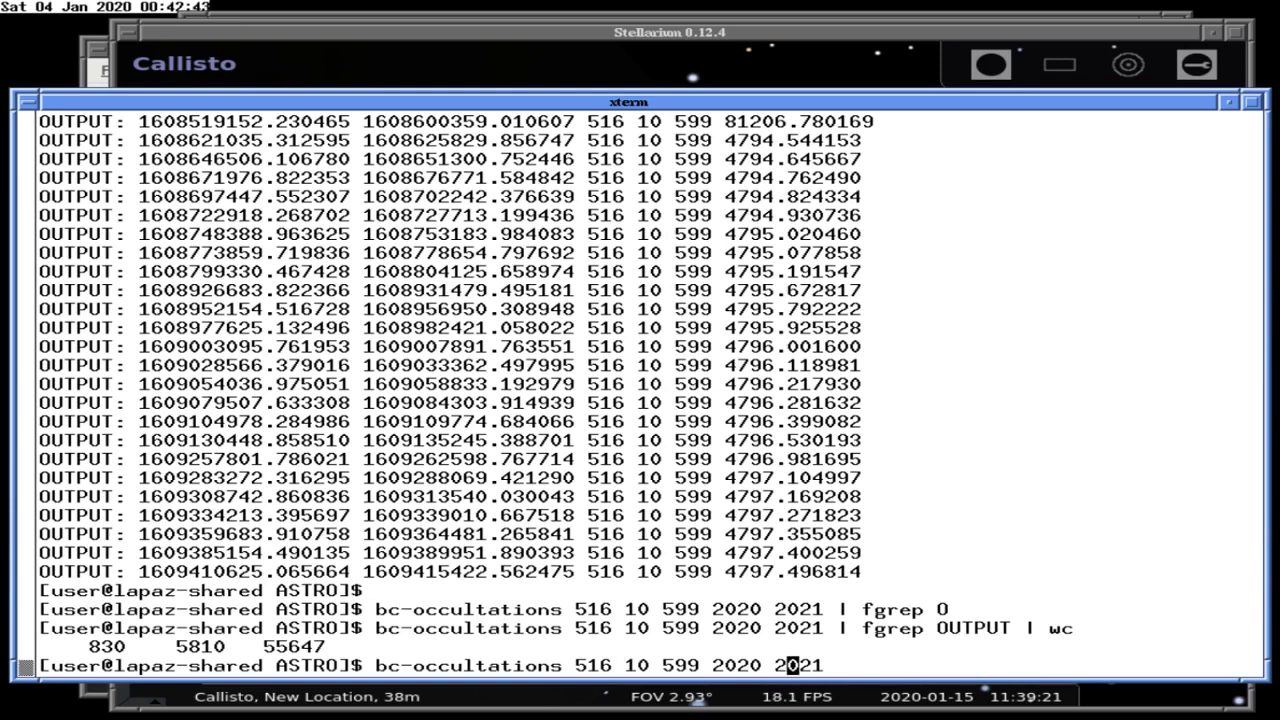
{"action": "key", "text": "BackSpace"}
{"action": "key", "text": "BackSpace"}
{"action": "type", "text": "98"}
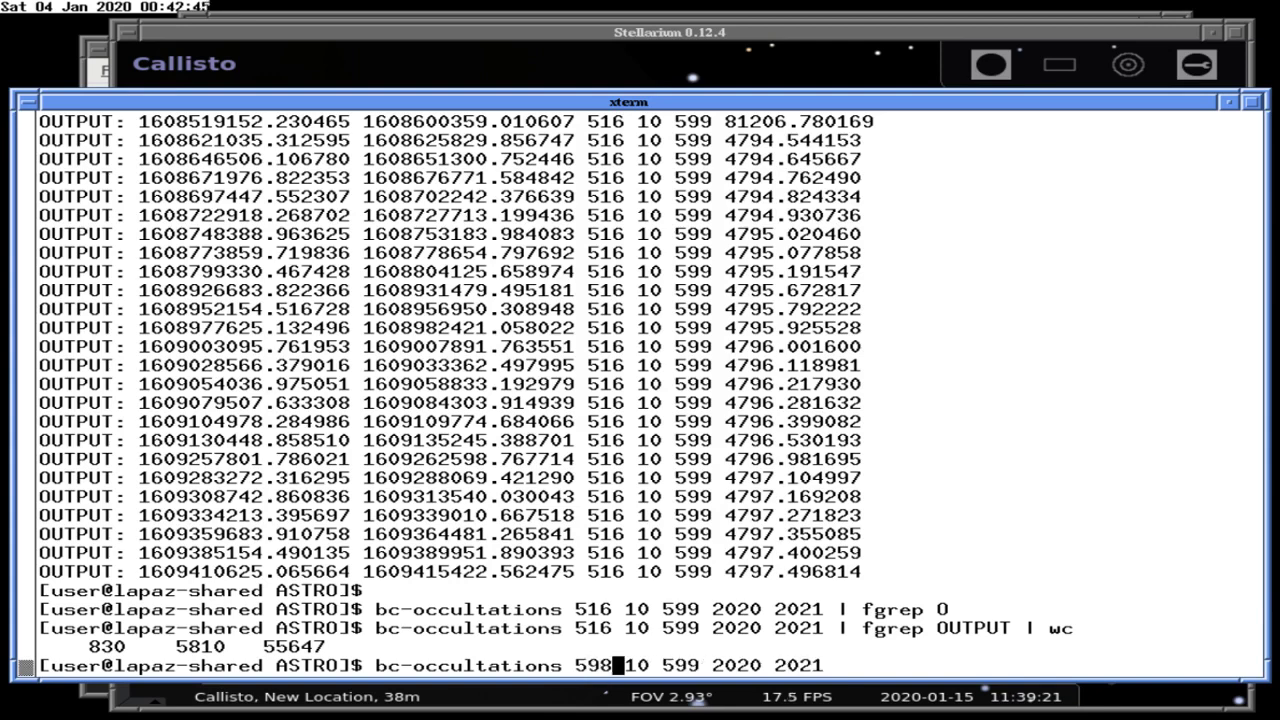
{"action": "key", "text": "Return"}
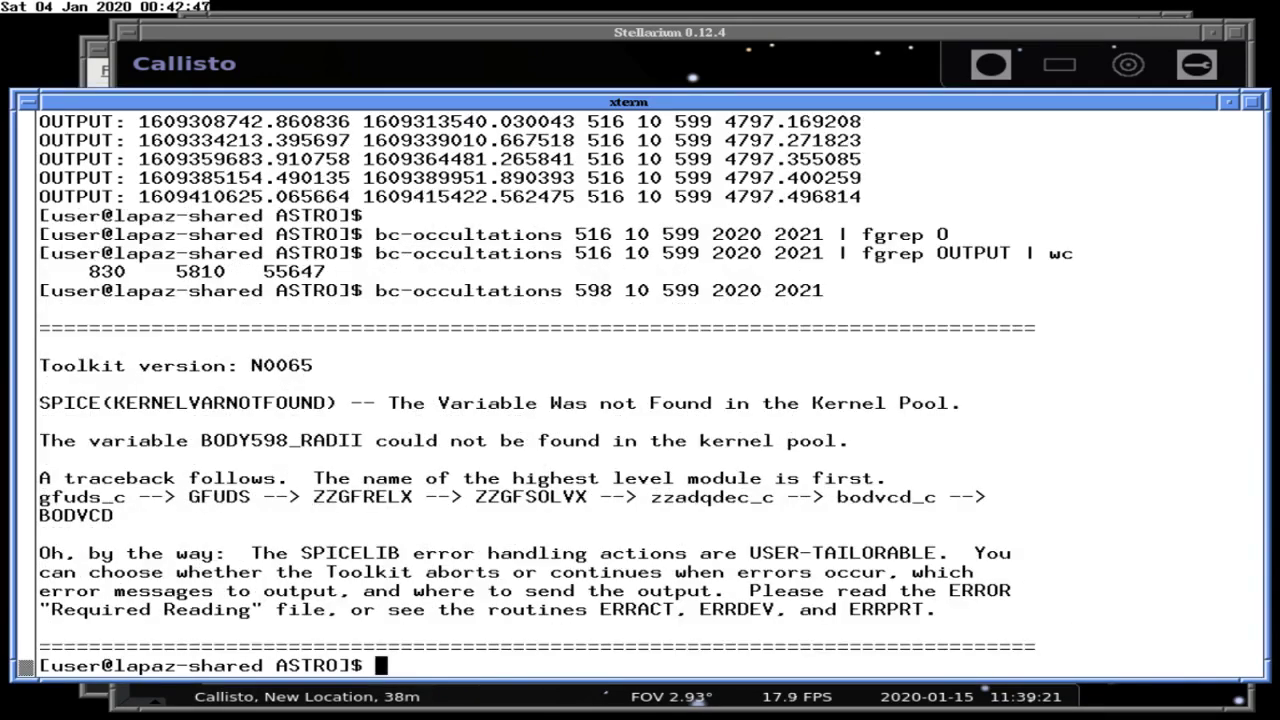
{"action": "key", "text": "Up"}
{"action": "key", "text": "Left"}
{"action": "key", "text": "Left"}
{"action": "key", "text": "Left"}
{"action": "key", "text": "Left"}
{"action": "key", "text": "Left"}
{"action": "key", "text": "Left"}
{"action": "key", "text": "Left"}
{"action": "key", "text": "Left"}
{"action": "key", "text": "Left"}
{"action": "key", "text": "Left"}
{"action": "key", "text": "Left"}
{"action": "key", "text": "Left"}
{"action": "key", "text": "Left"}
{"action": "key", "text": "Left"}
{"action": "key", "text": "Left"}
{"action": "key", "text": "Left"}
{"action": "key", "text": "Left"}
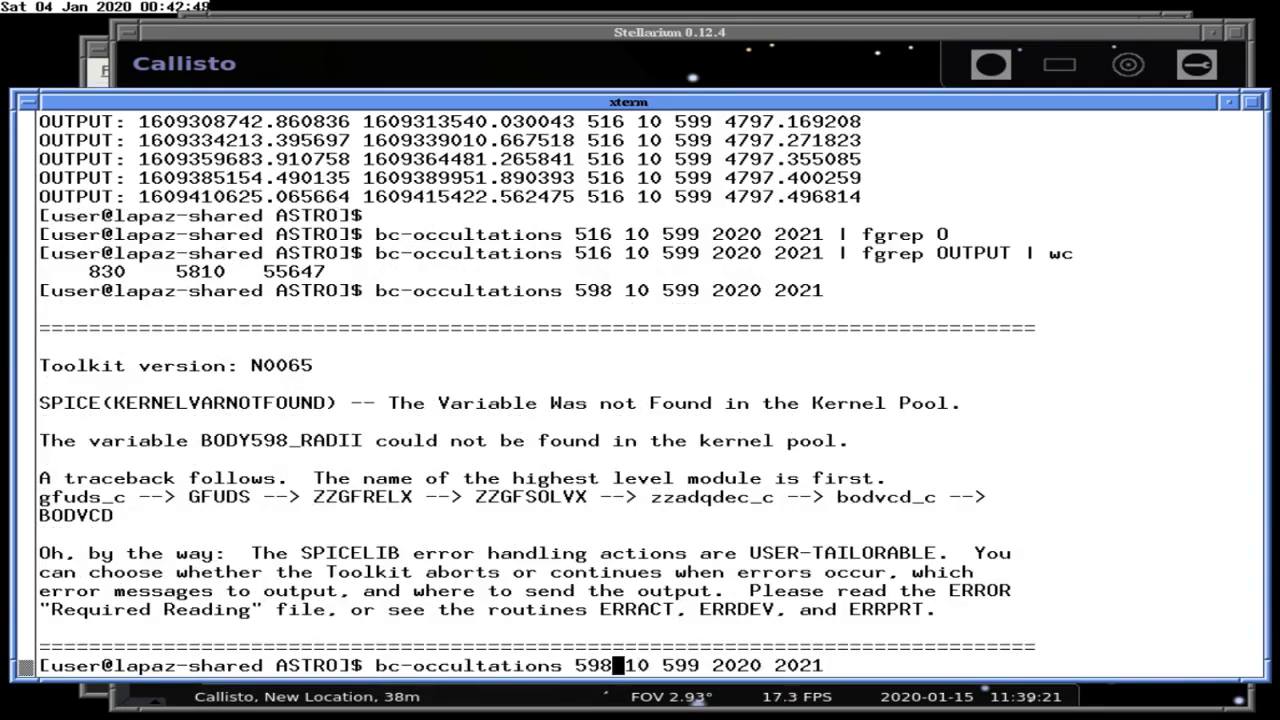
{"action": "key", "text": "BackSpace"}
{"action": "key", "text": "BackSpace"}
{"action": "type", "text": "50"}
{"action": "key", "text": "Return"}
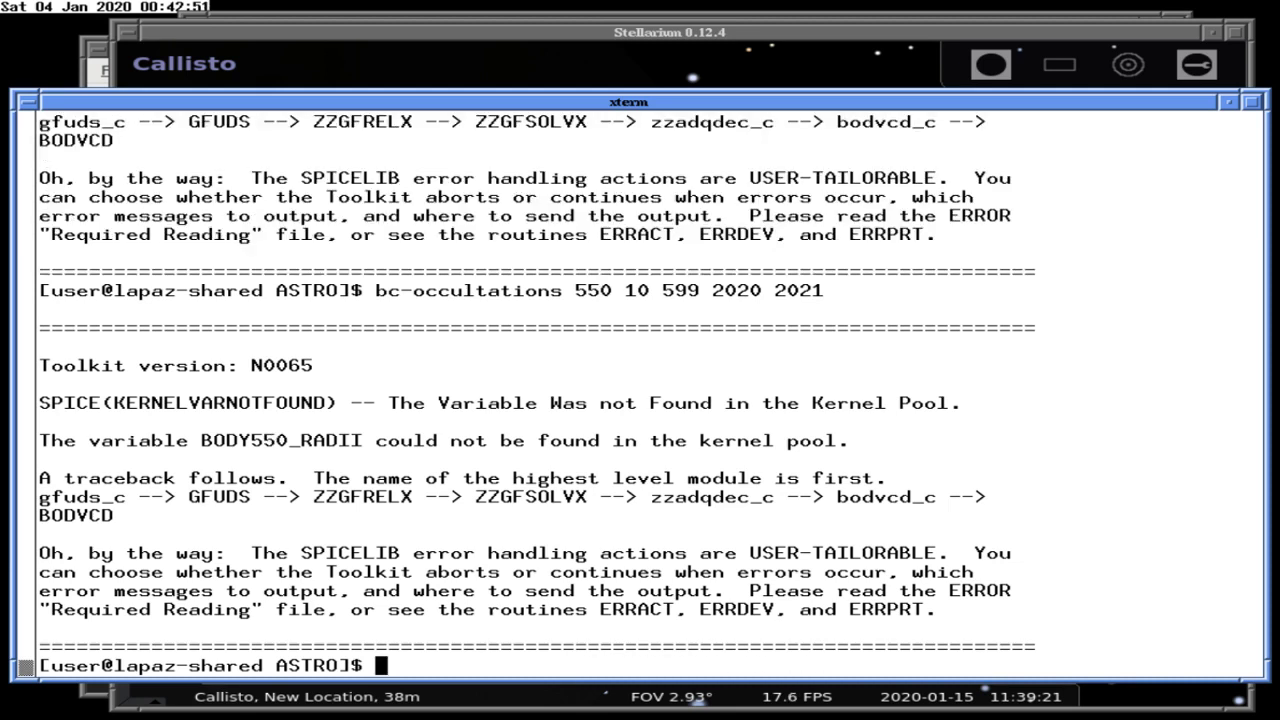